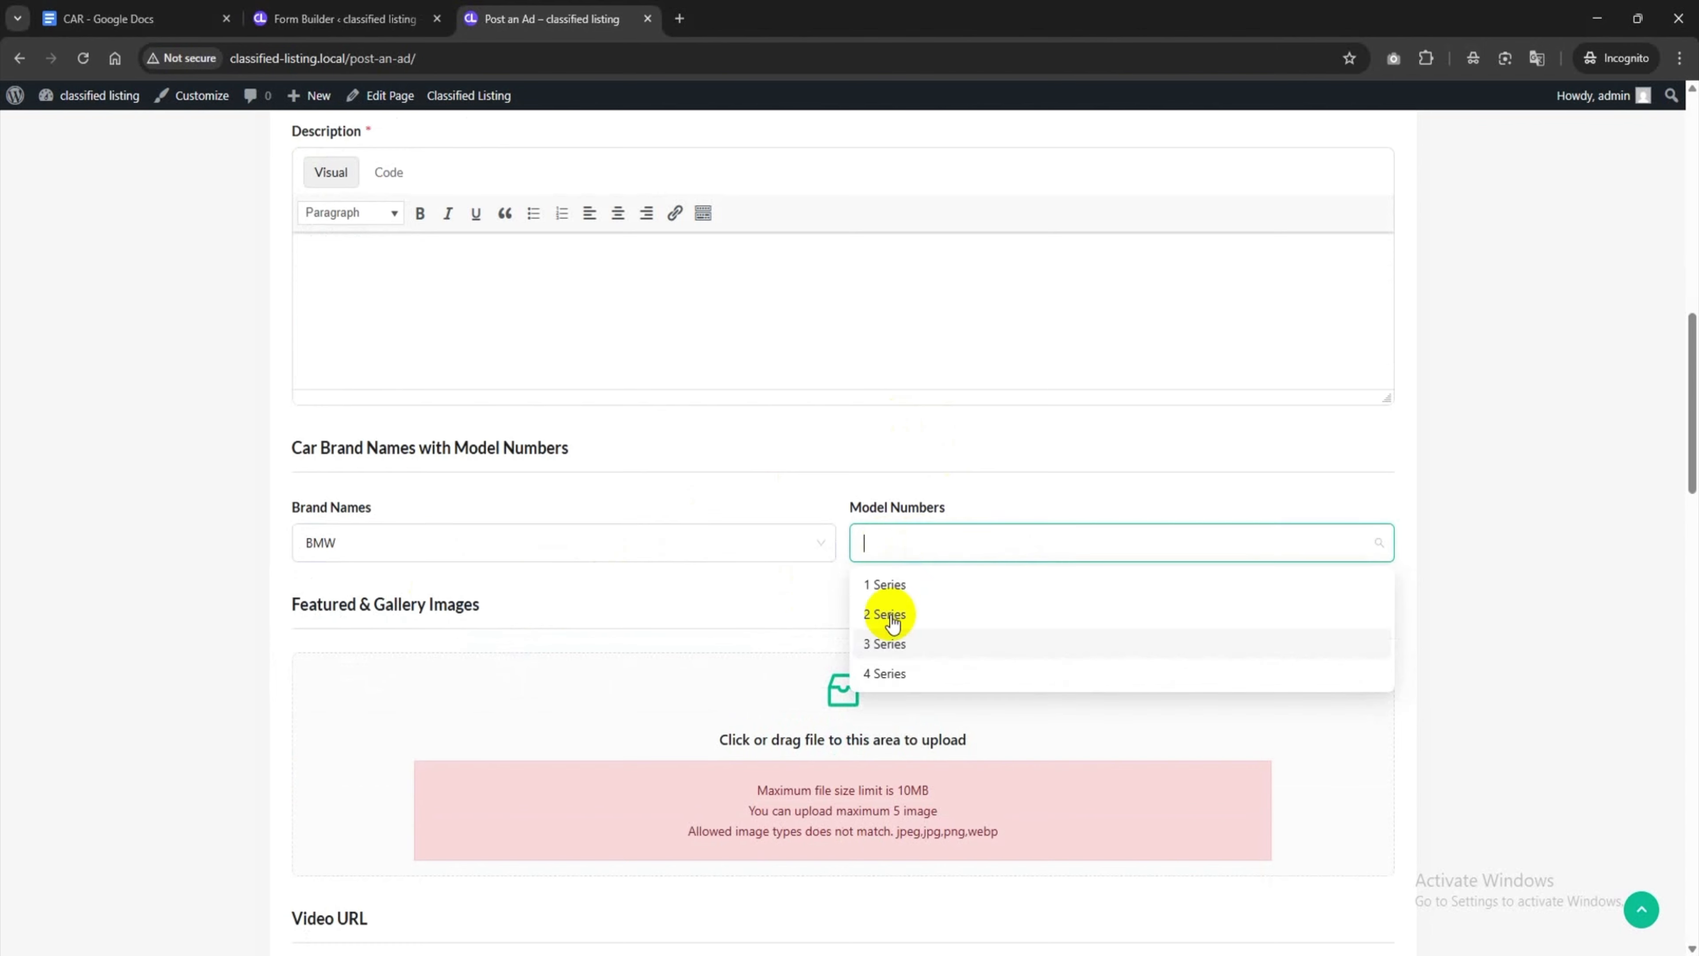
Choose Ford as the brand in the ad form and view the model options offered for it
left_click(735, 550)
left_click(448, 673)
left_click(901, 541)
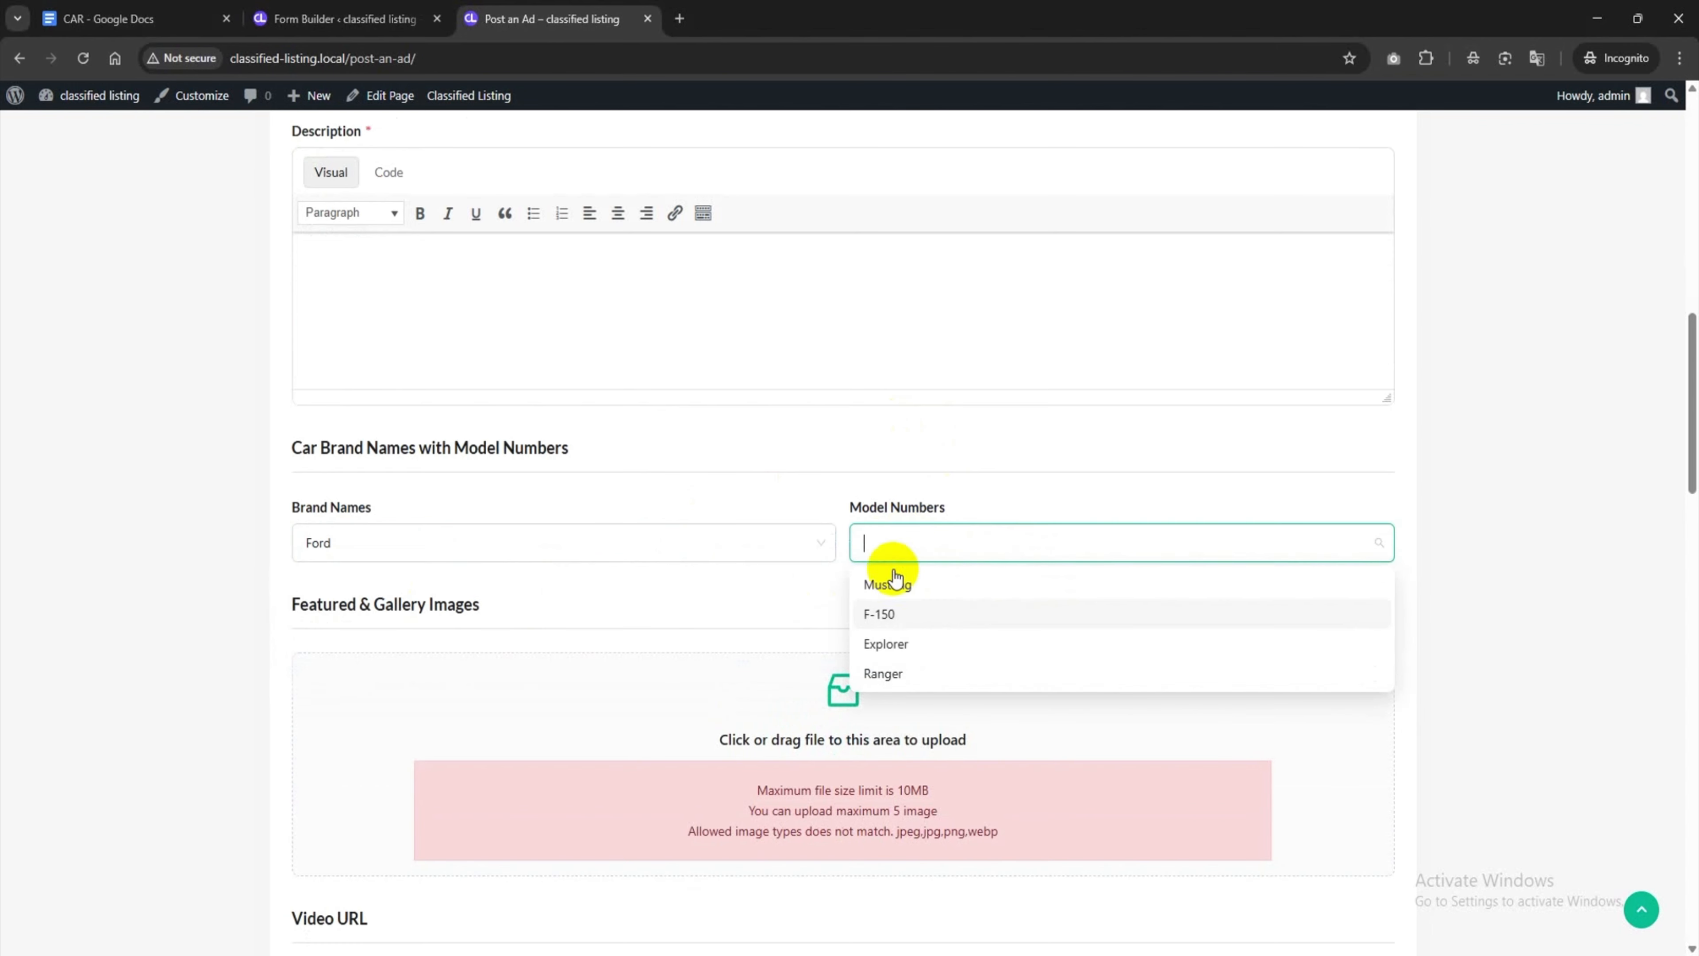
left_click(768, 536)
left_click(776, 507)
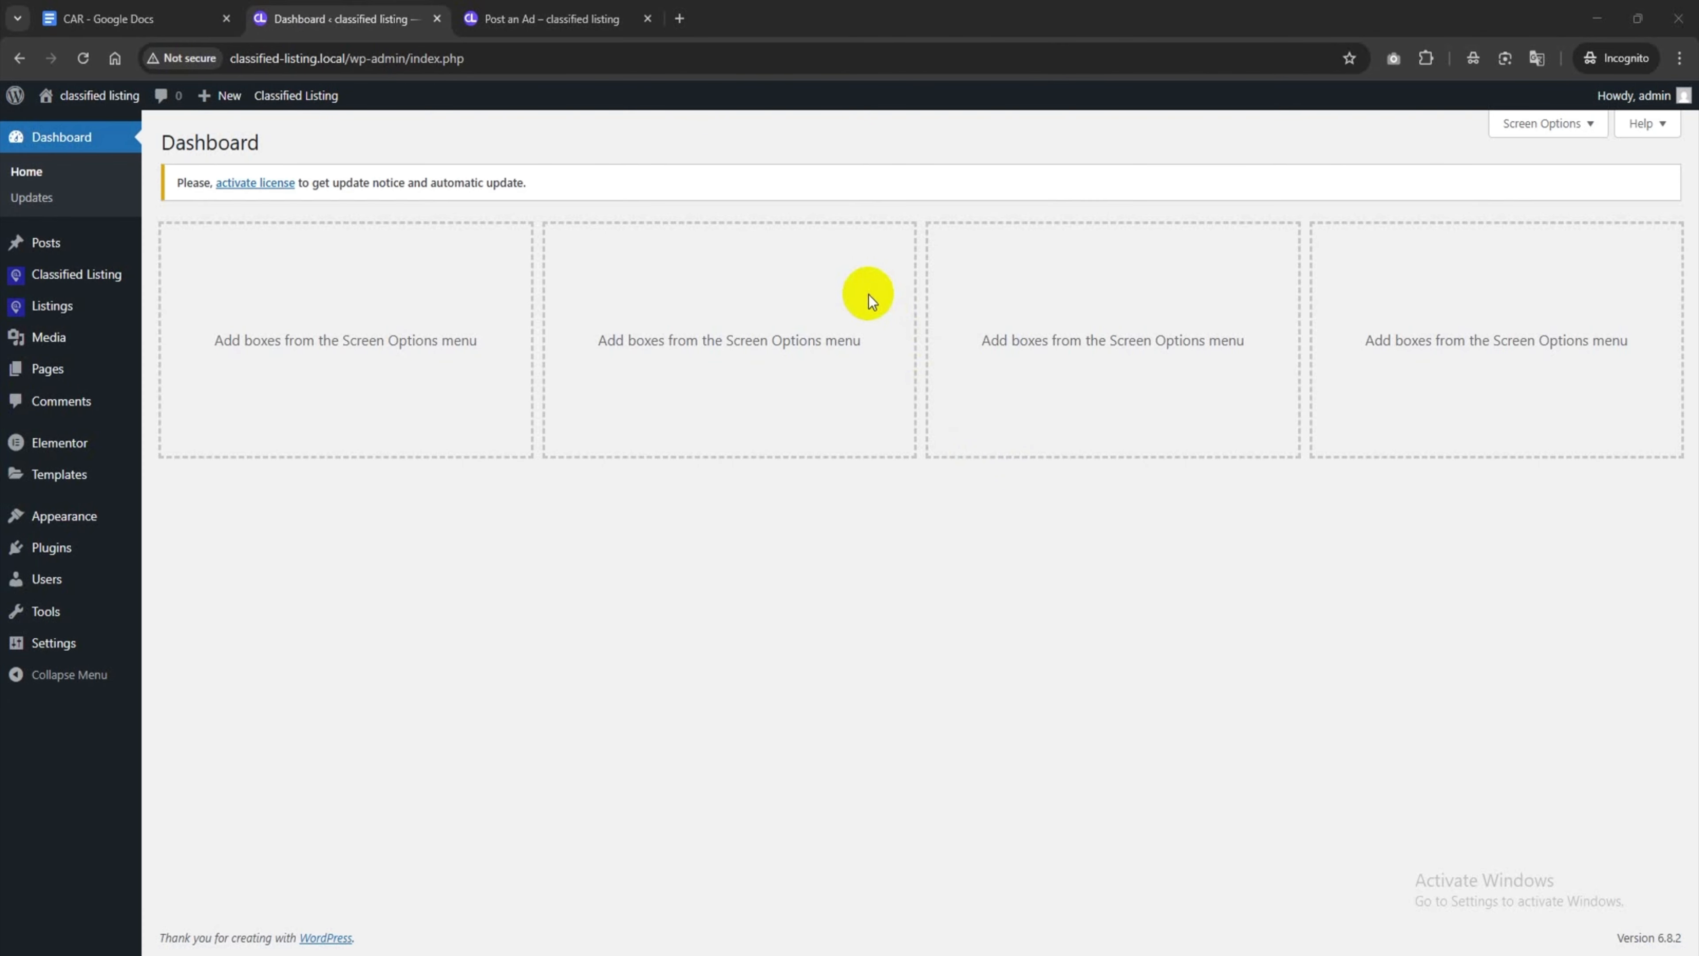
Open the General form for editing in the Classified Listing Form Builder
mouse_move(77, 285)
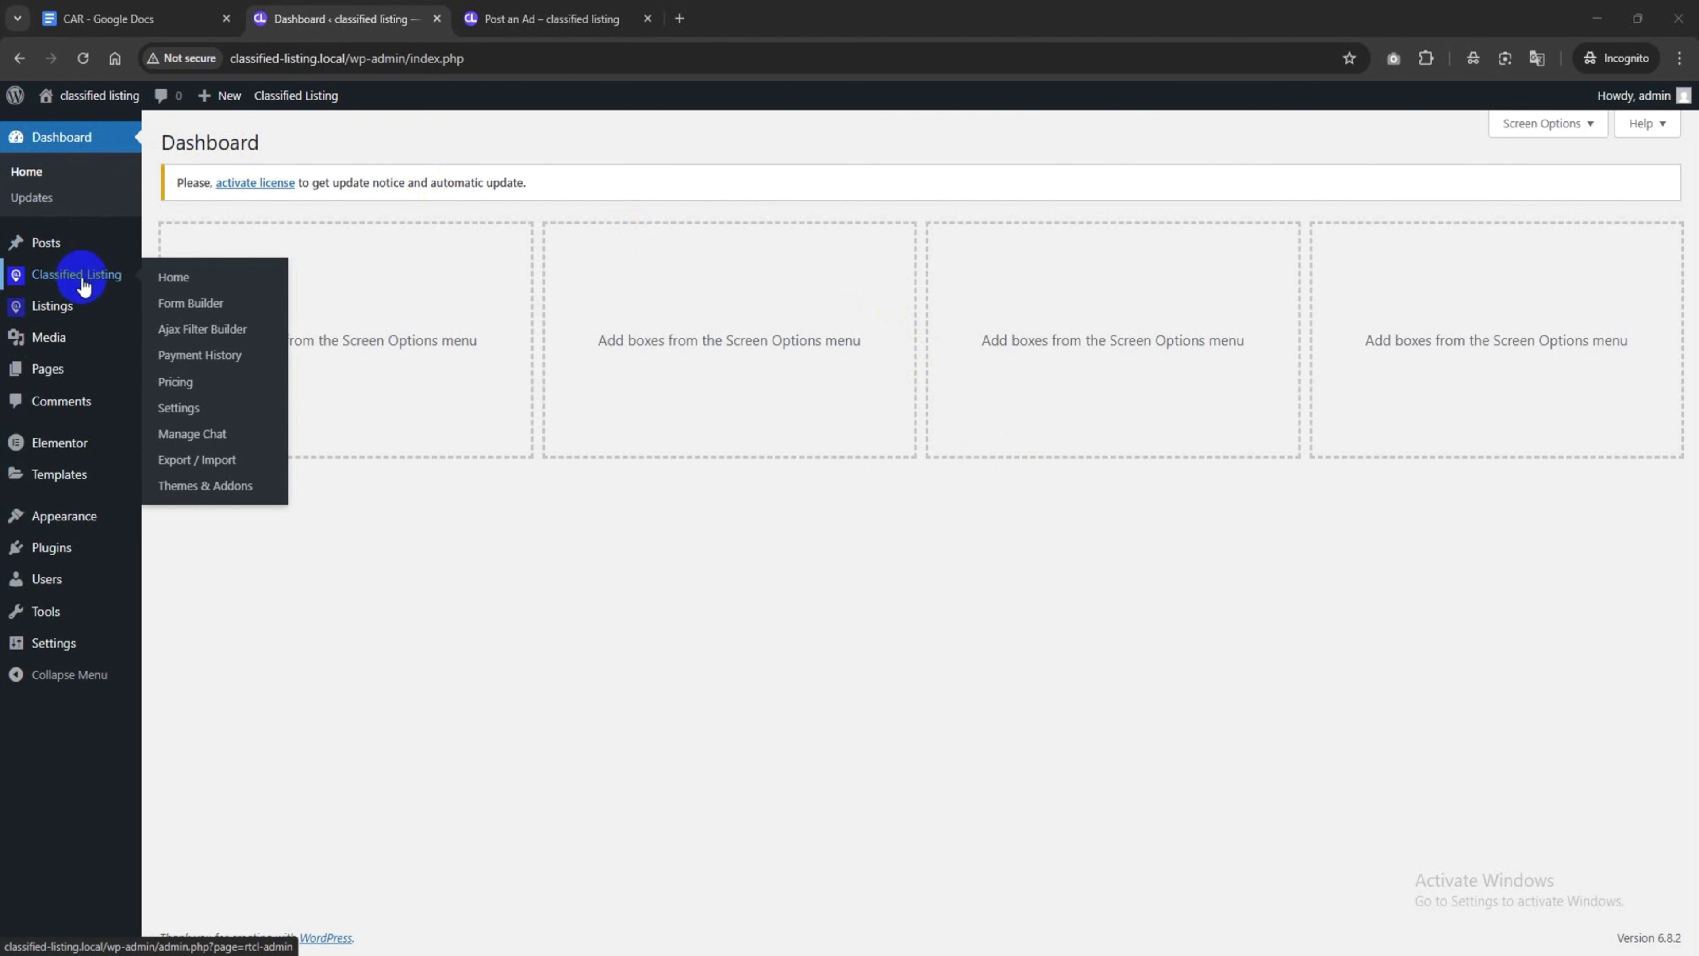
left_click(191, 304)
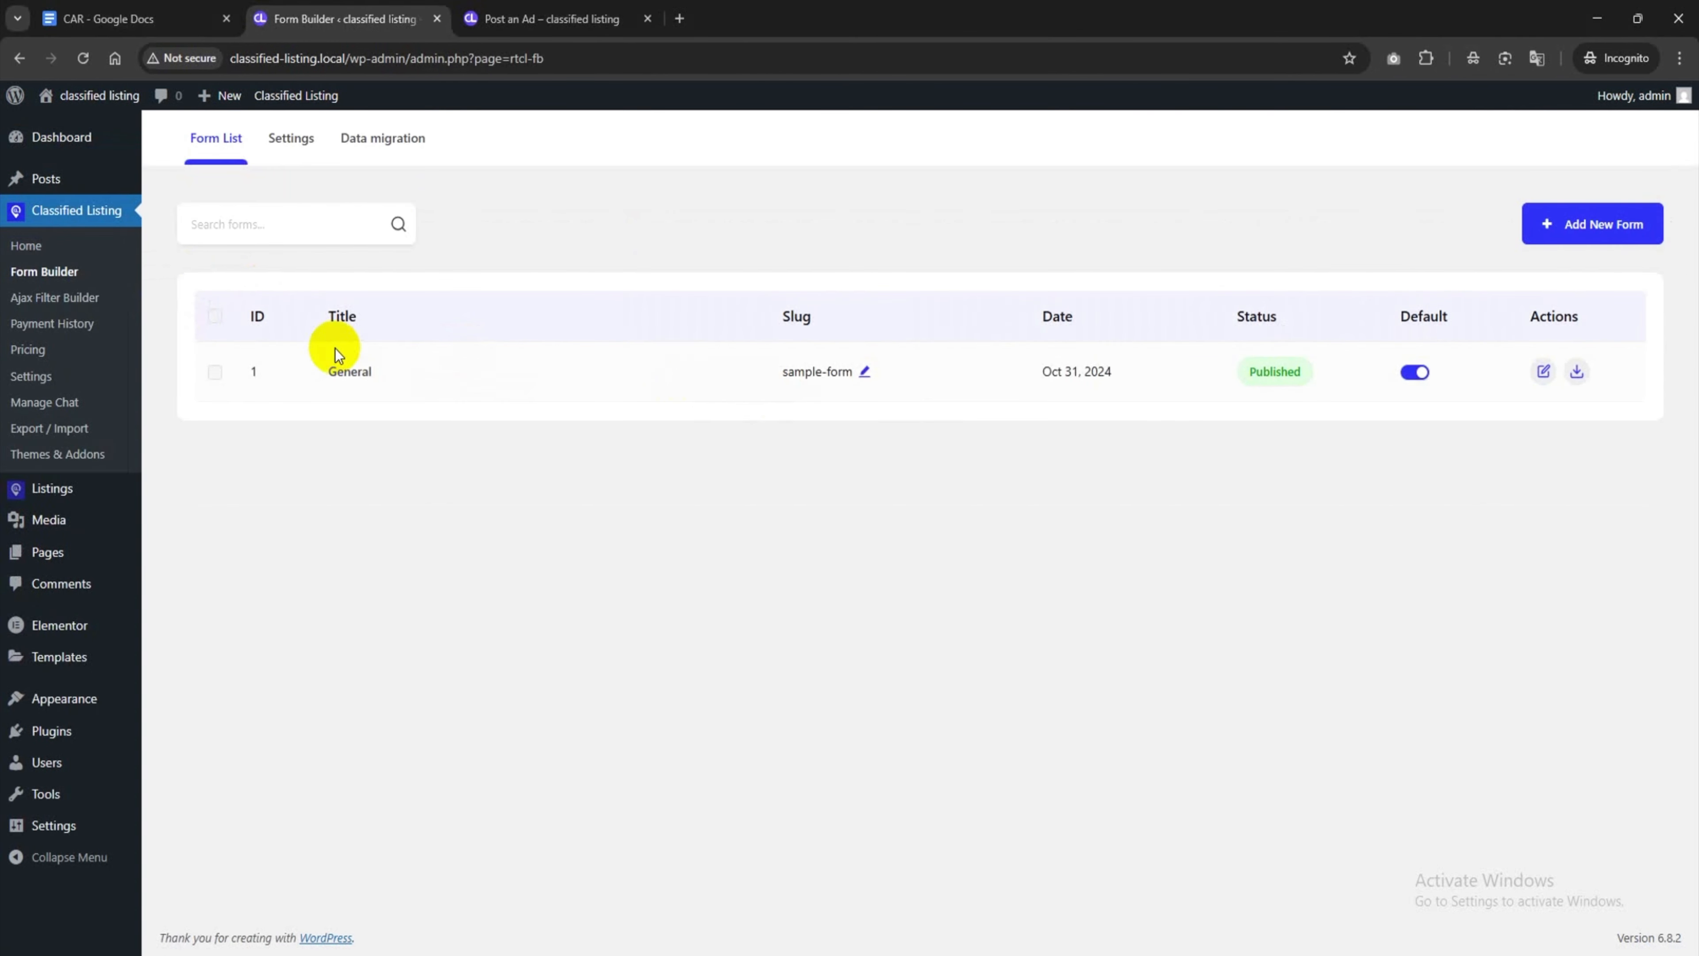
left_click(1542, 372)
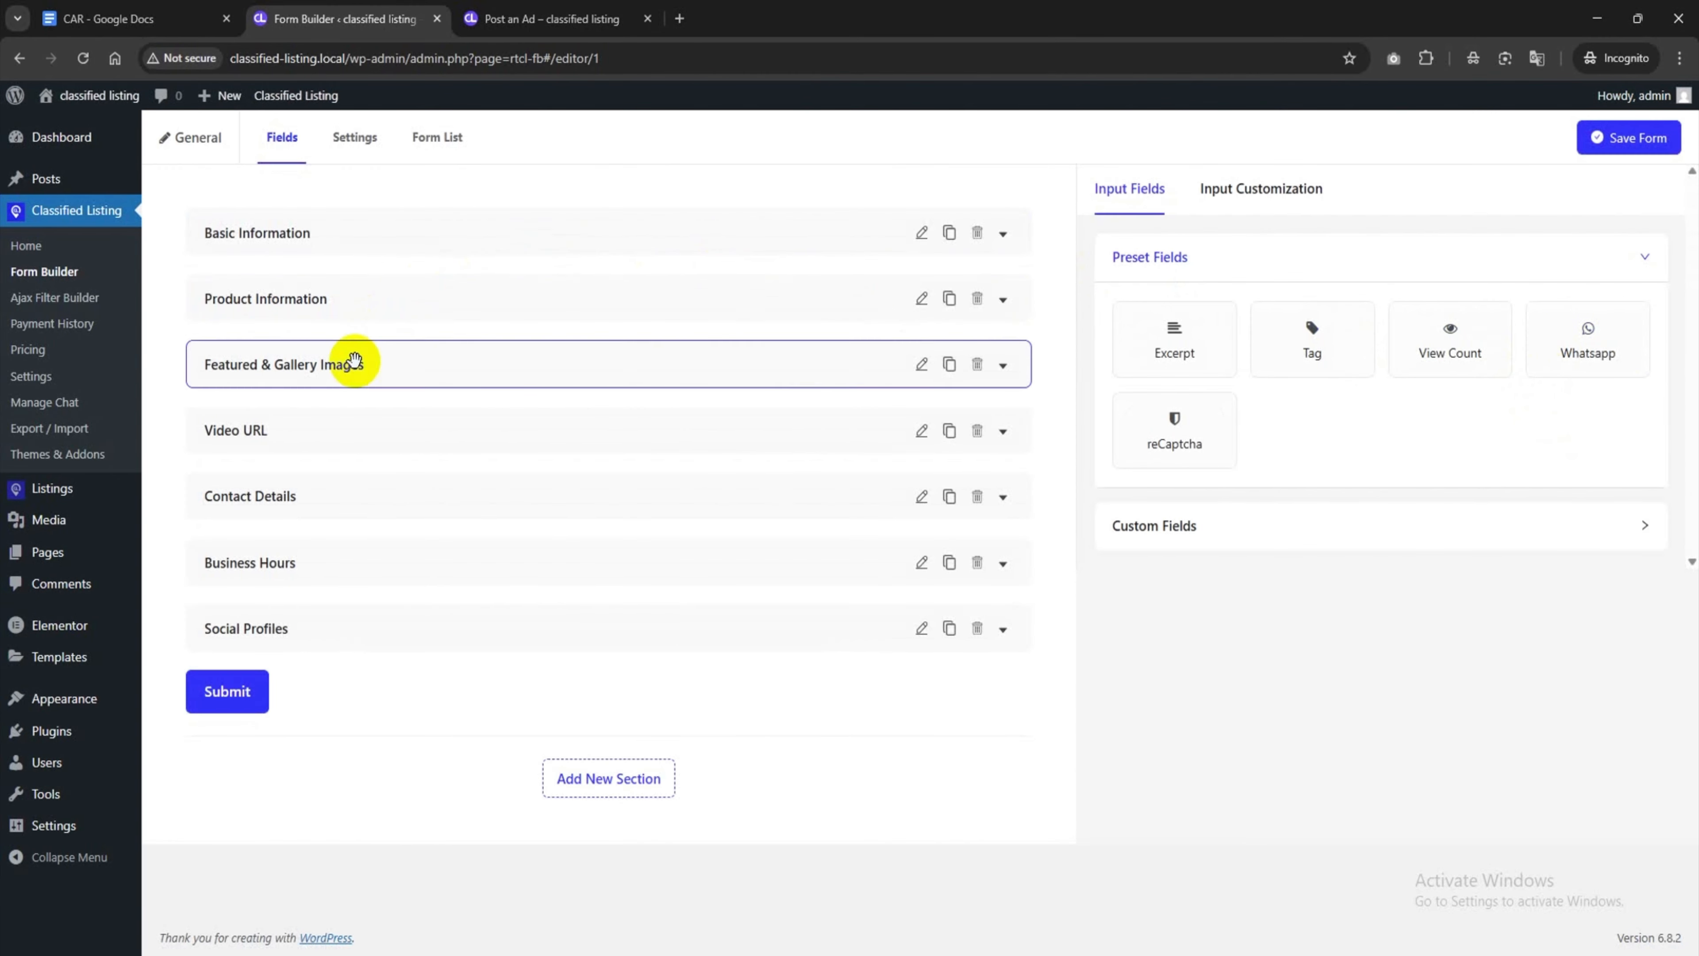
Add a two-column section titled "Car Brand Names with Model Numbers" between Product Information and Featured & Gallery Images
left_click(617, 780)
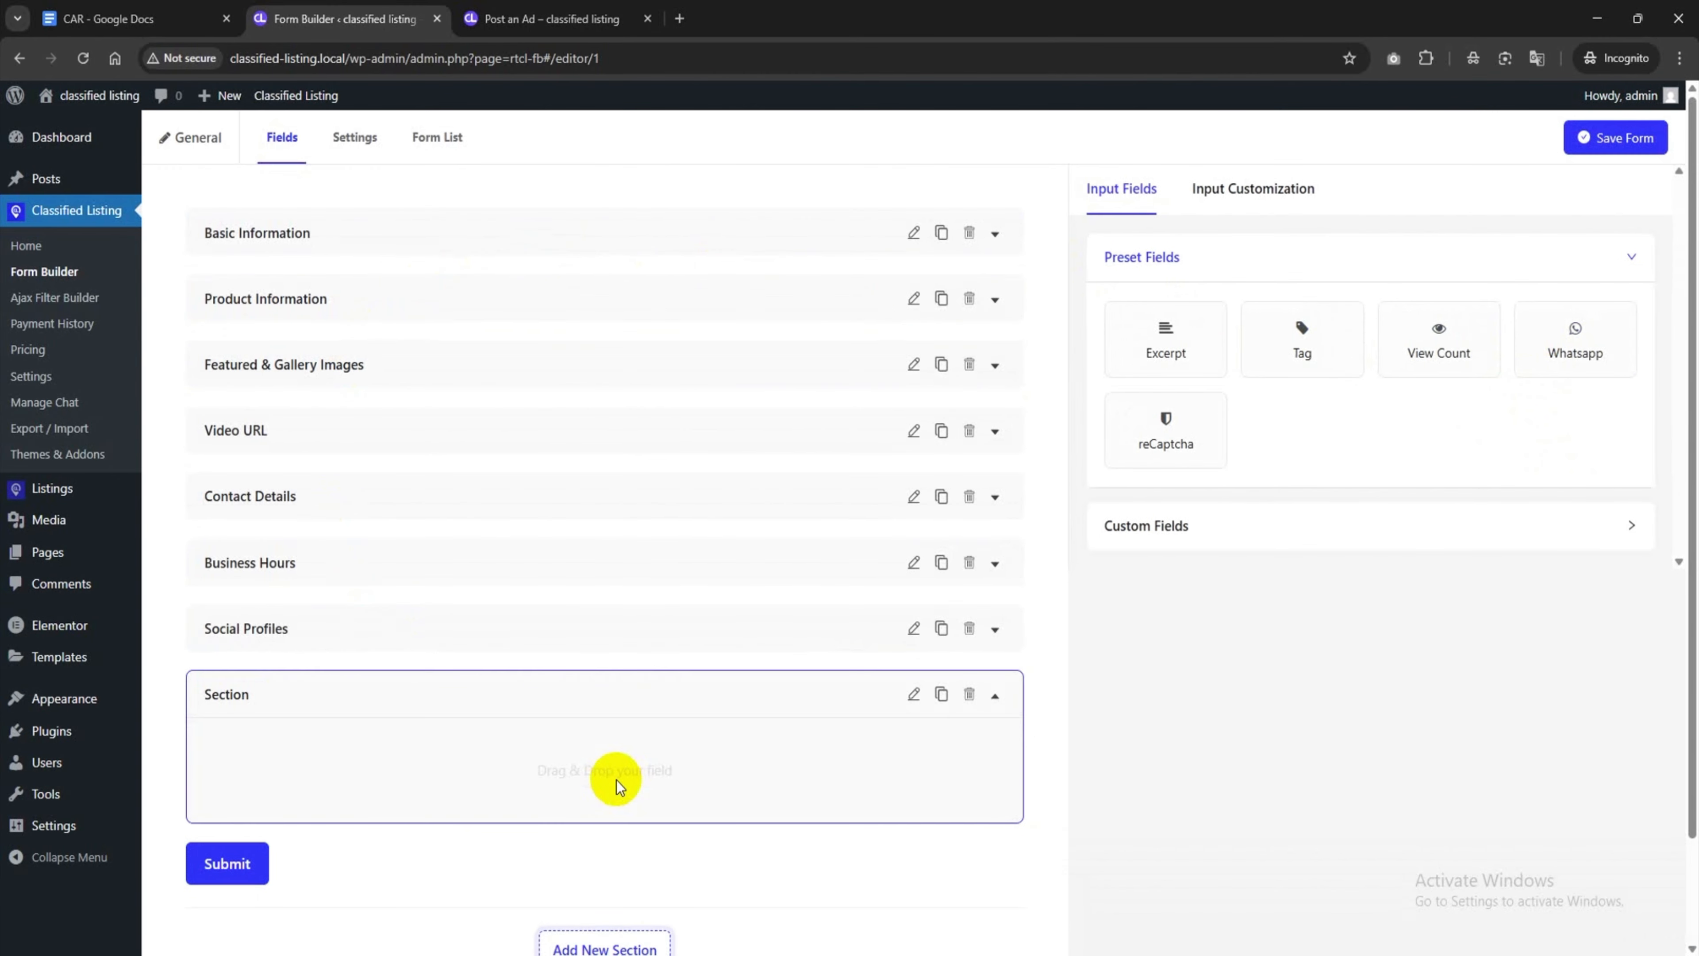
left_click_drag(650, 706, 645, 355)
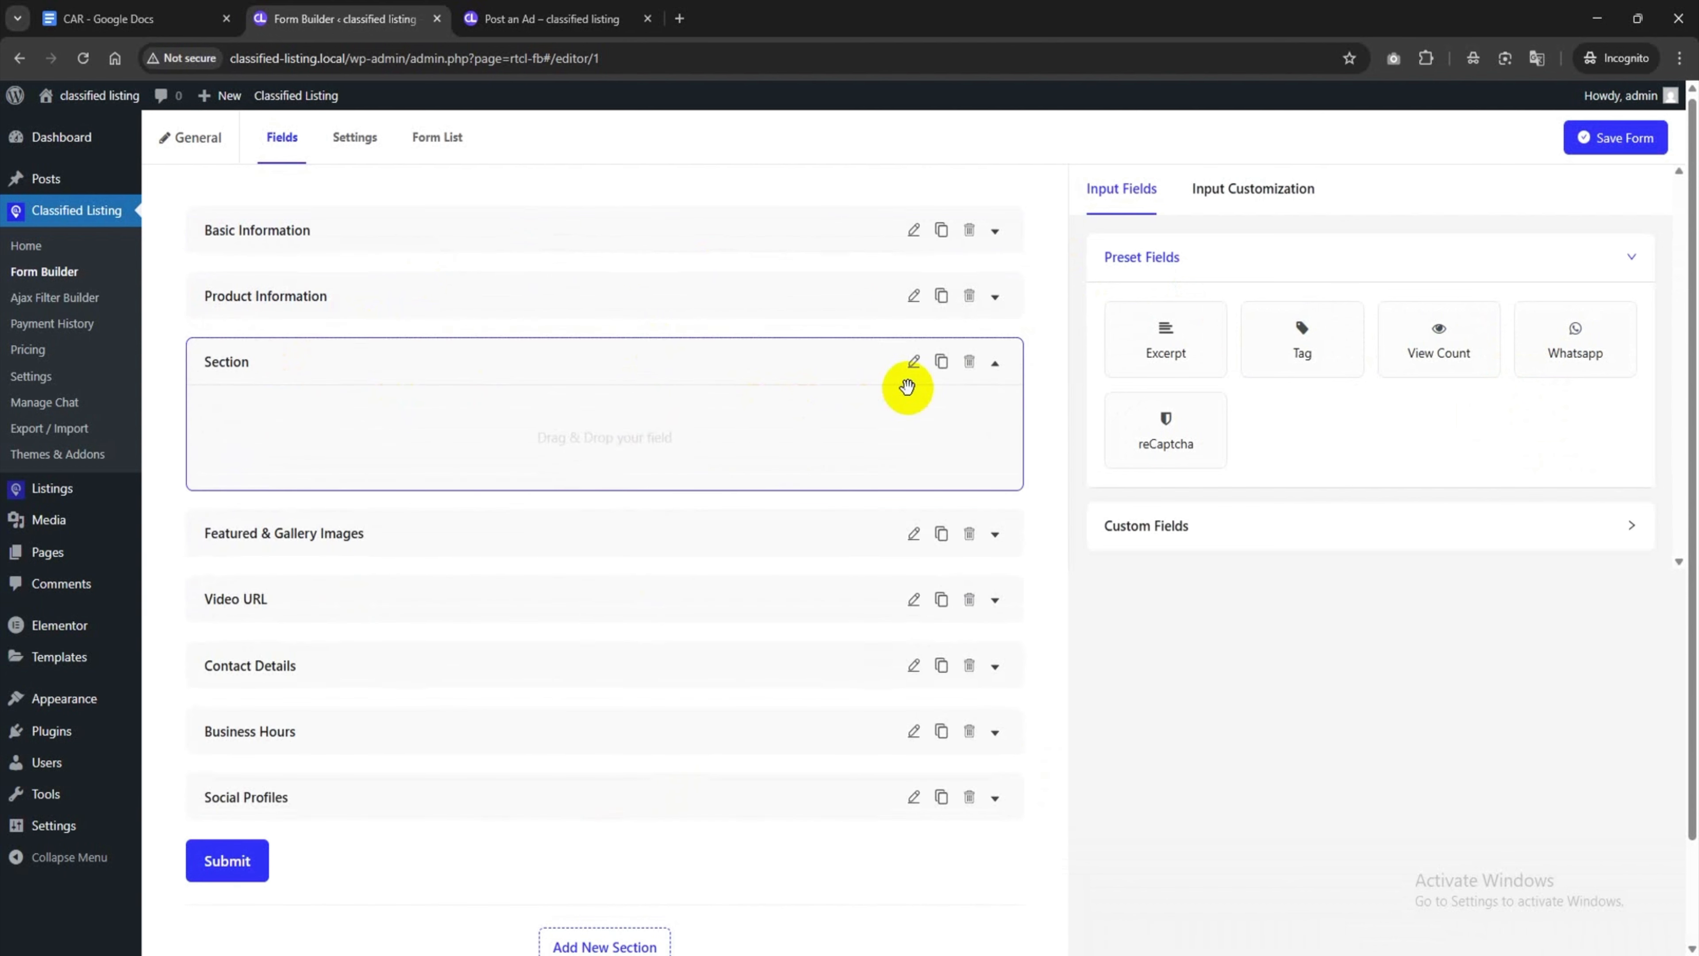
left_click(913, 361)
left_click(1207, 368)
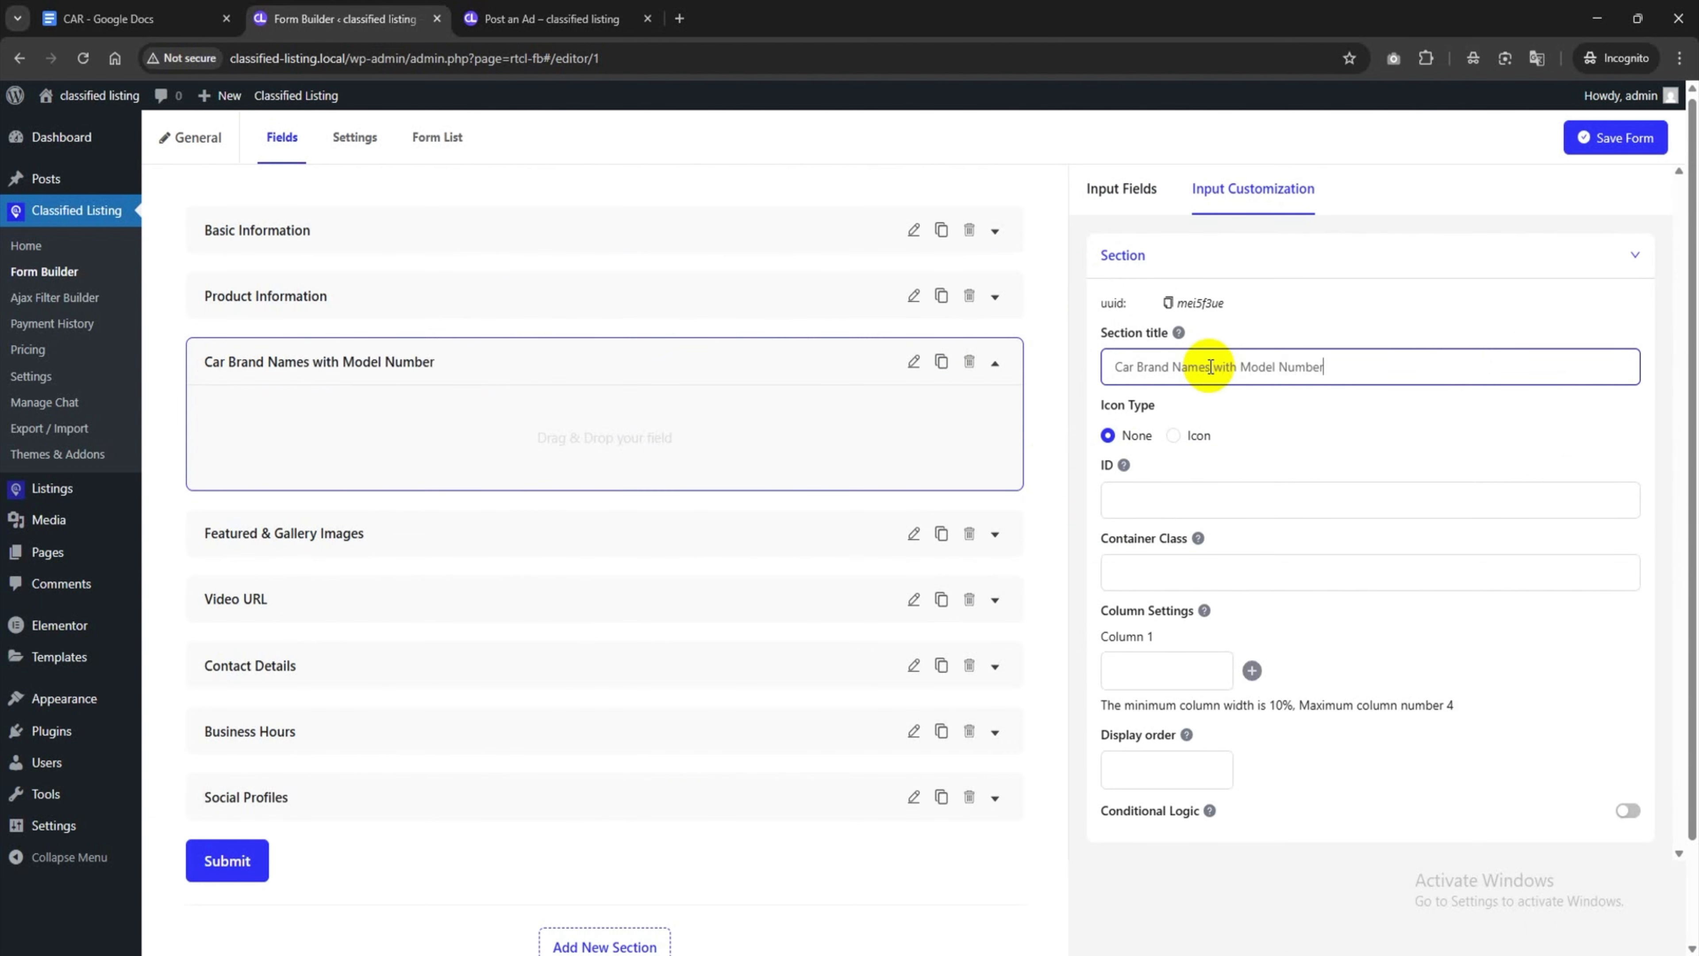
type("s")
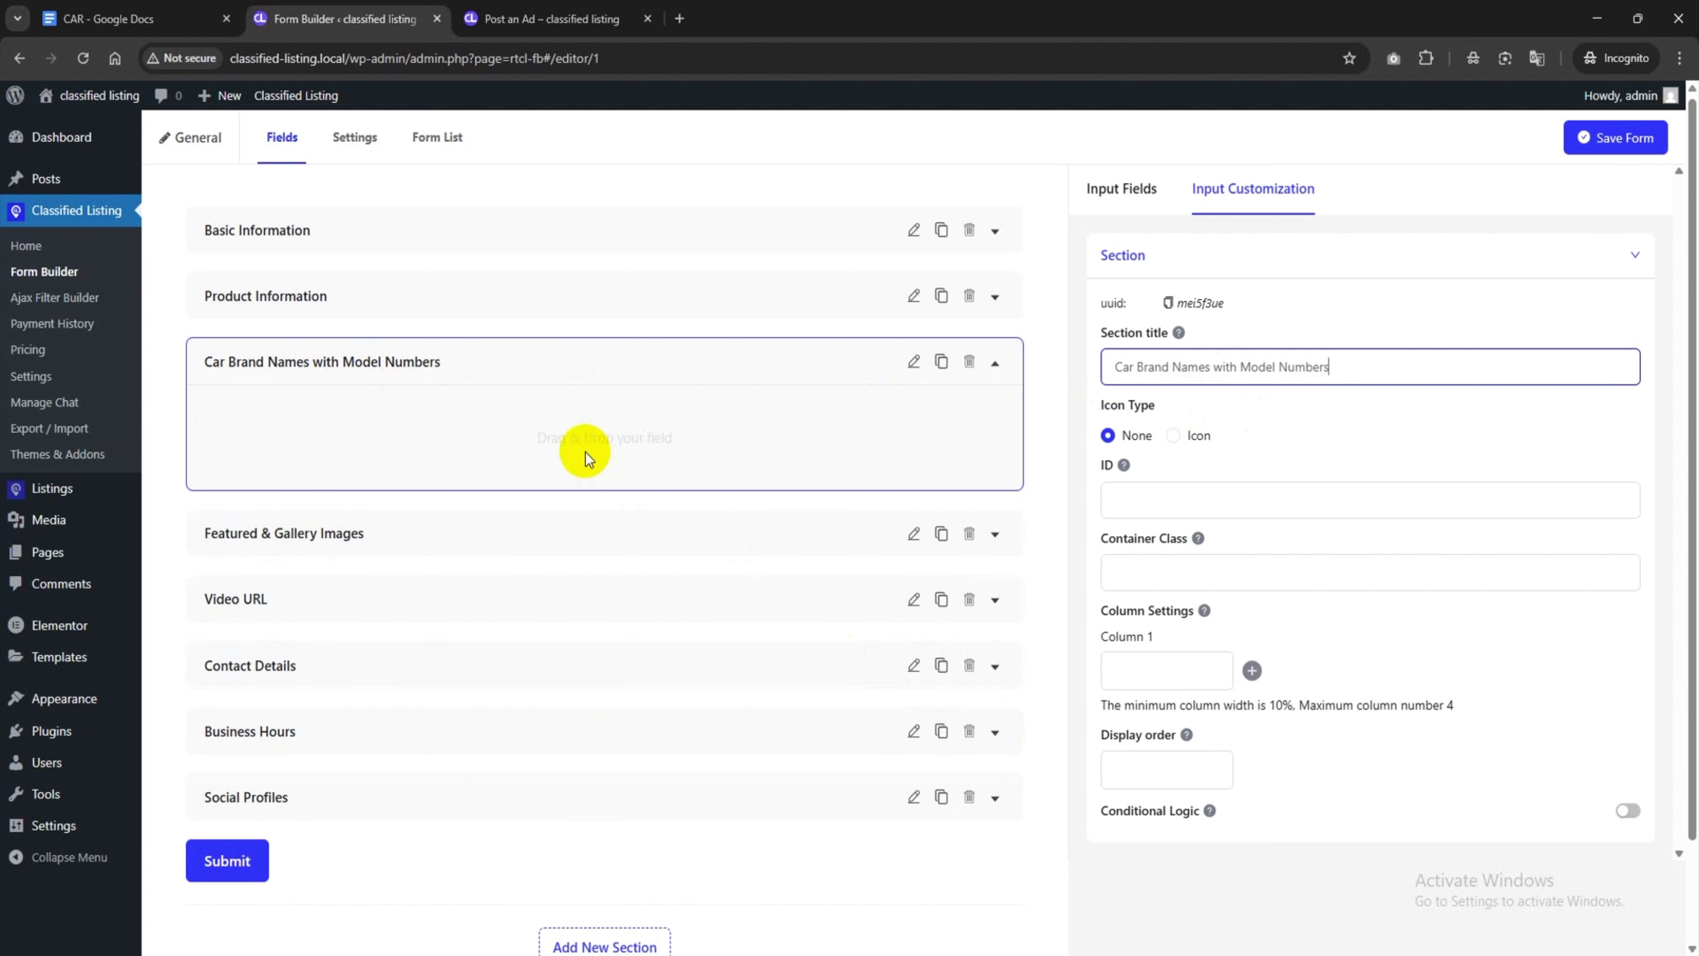
left_click(1253, 672)
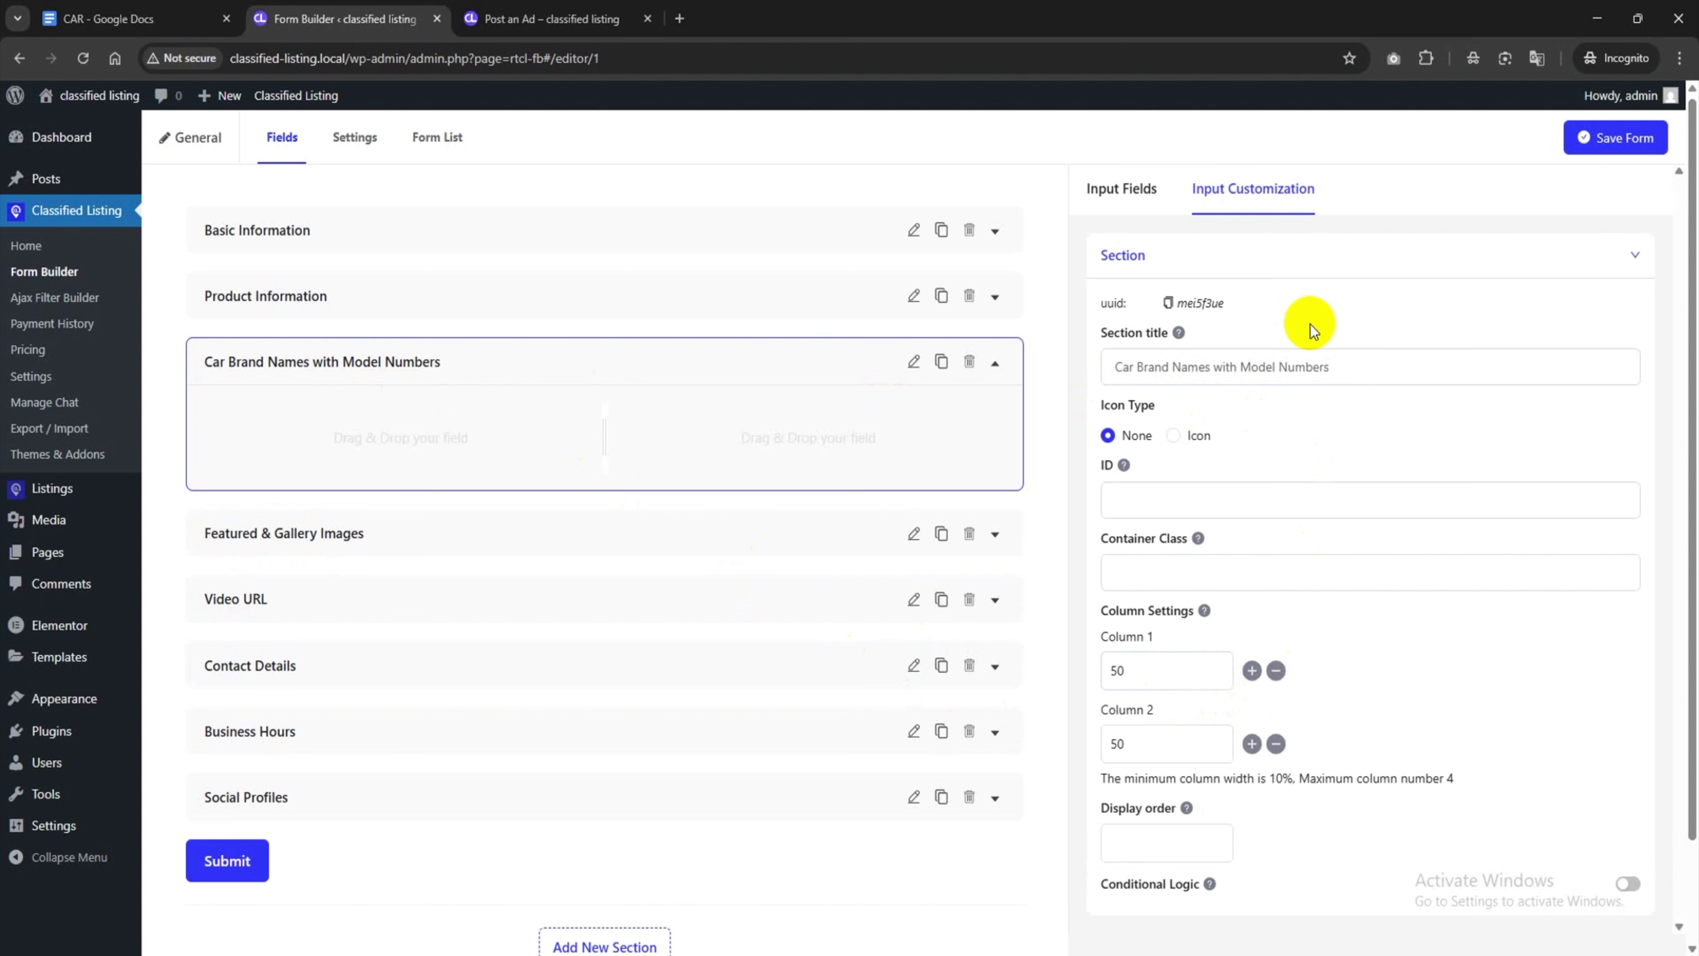
Add a custom Dropdown field to the first column of the new section and label it "Brand Names"
left_click(1123, 188)
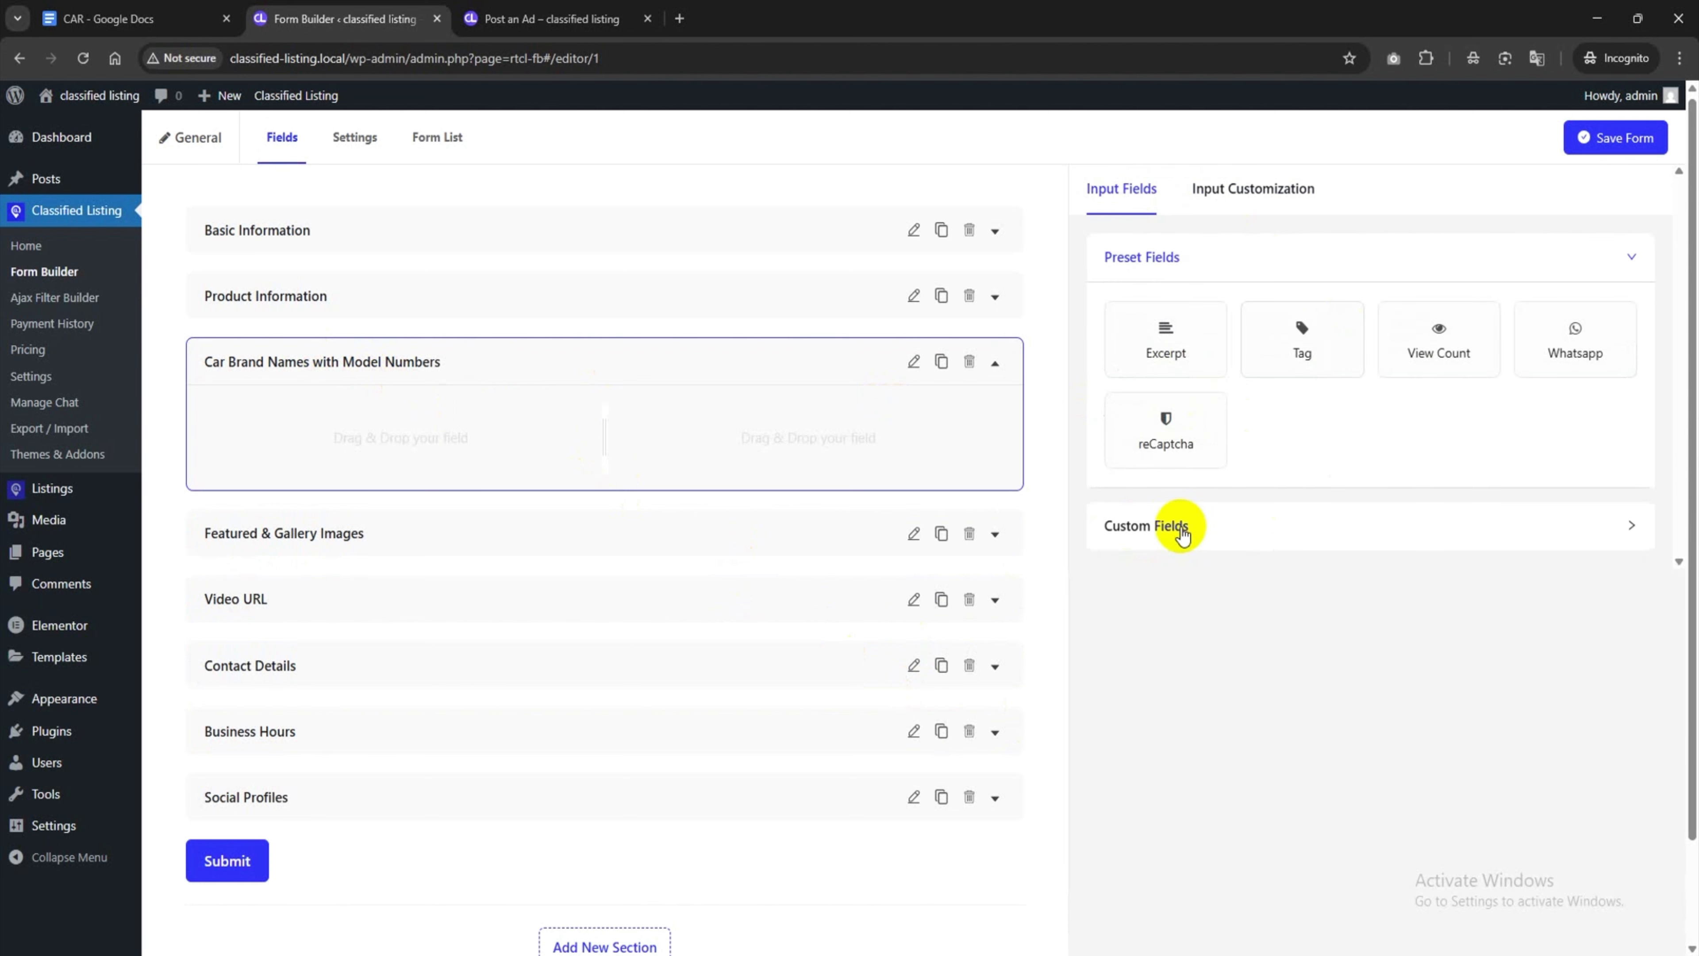
left_click(1182, 528)
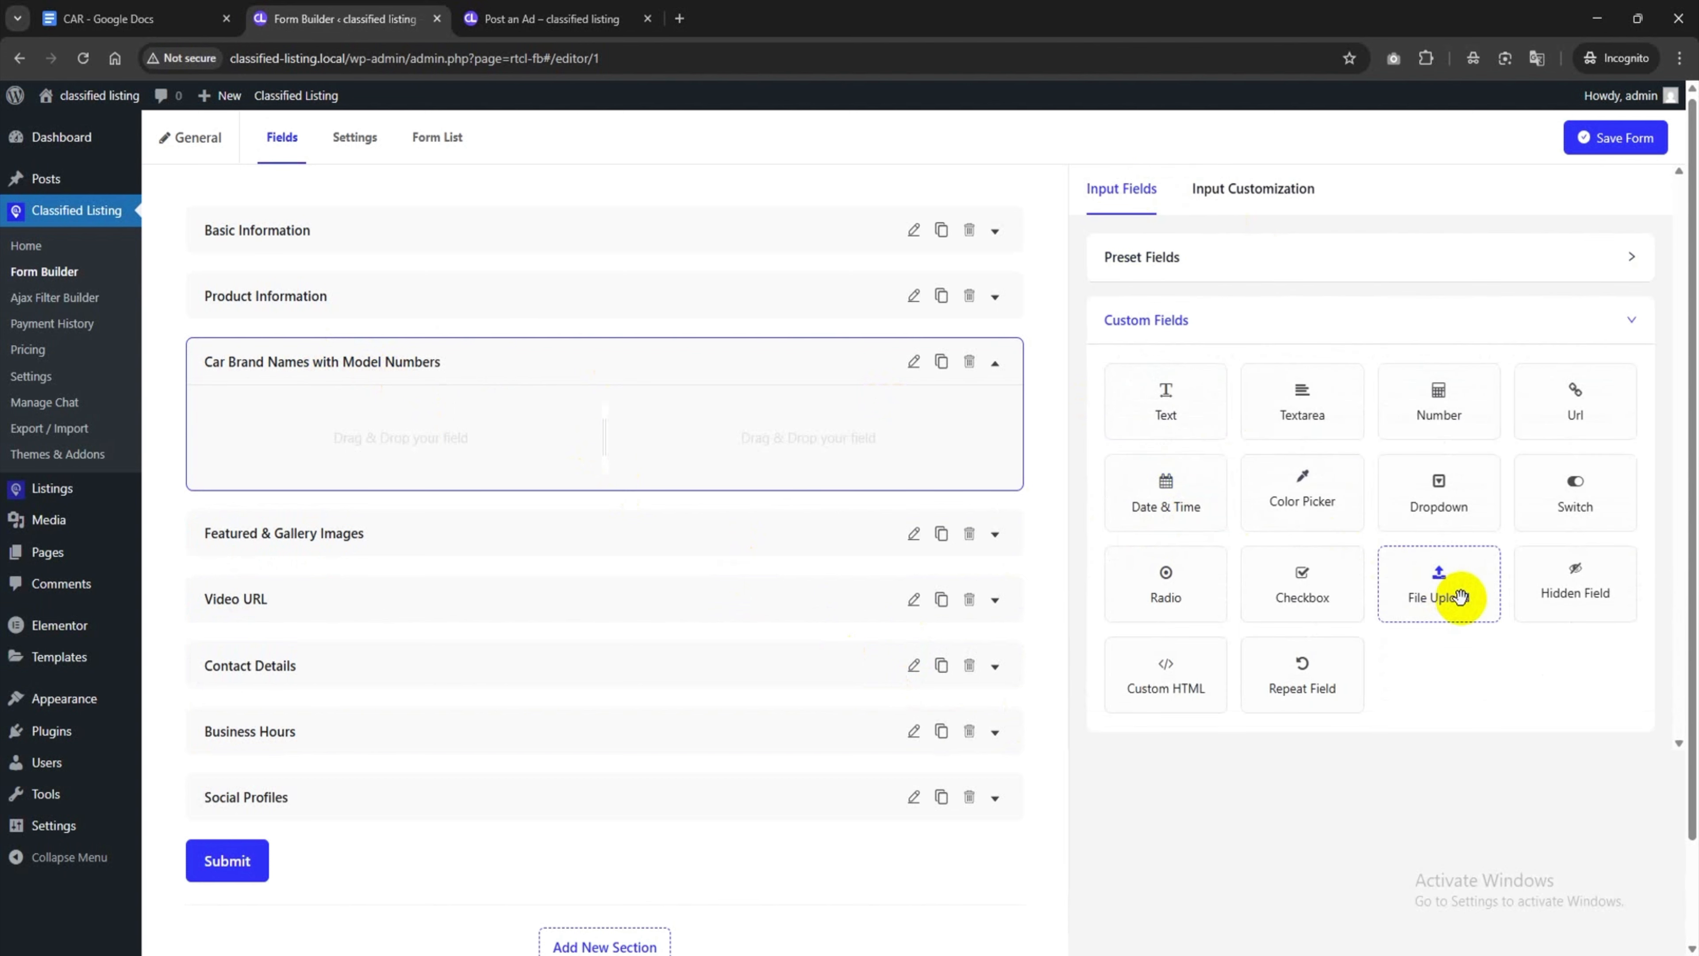
left_click_drag(1441, 502, 387, 452)
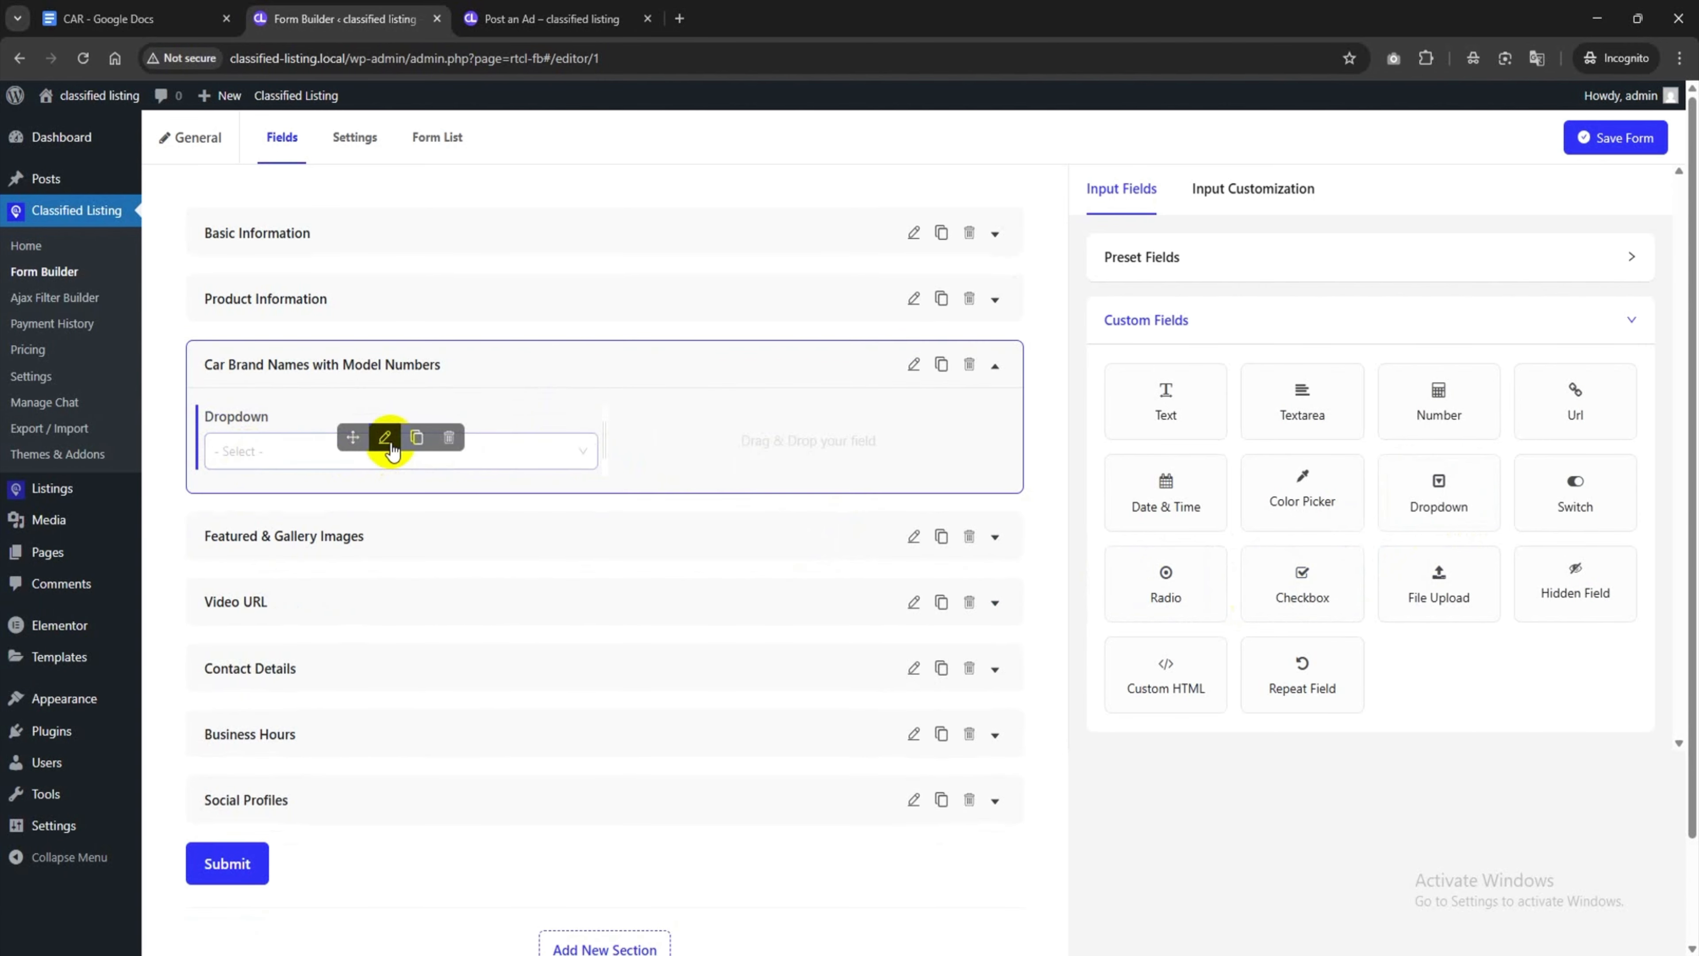
left_click(386, 438)
left_click(1186, 415)
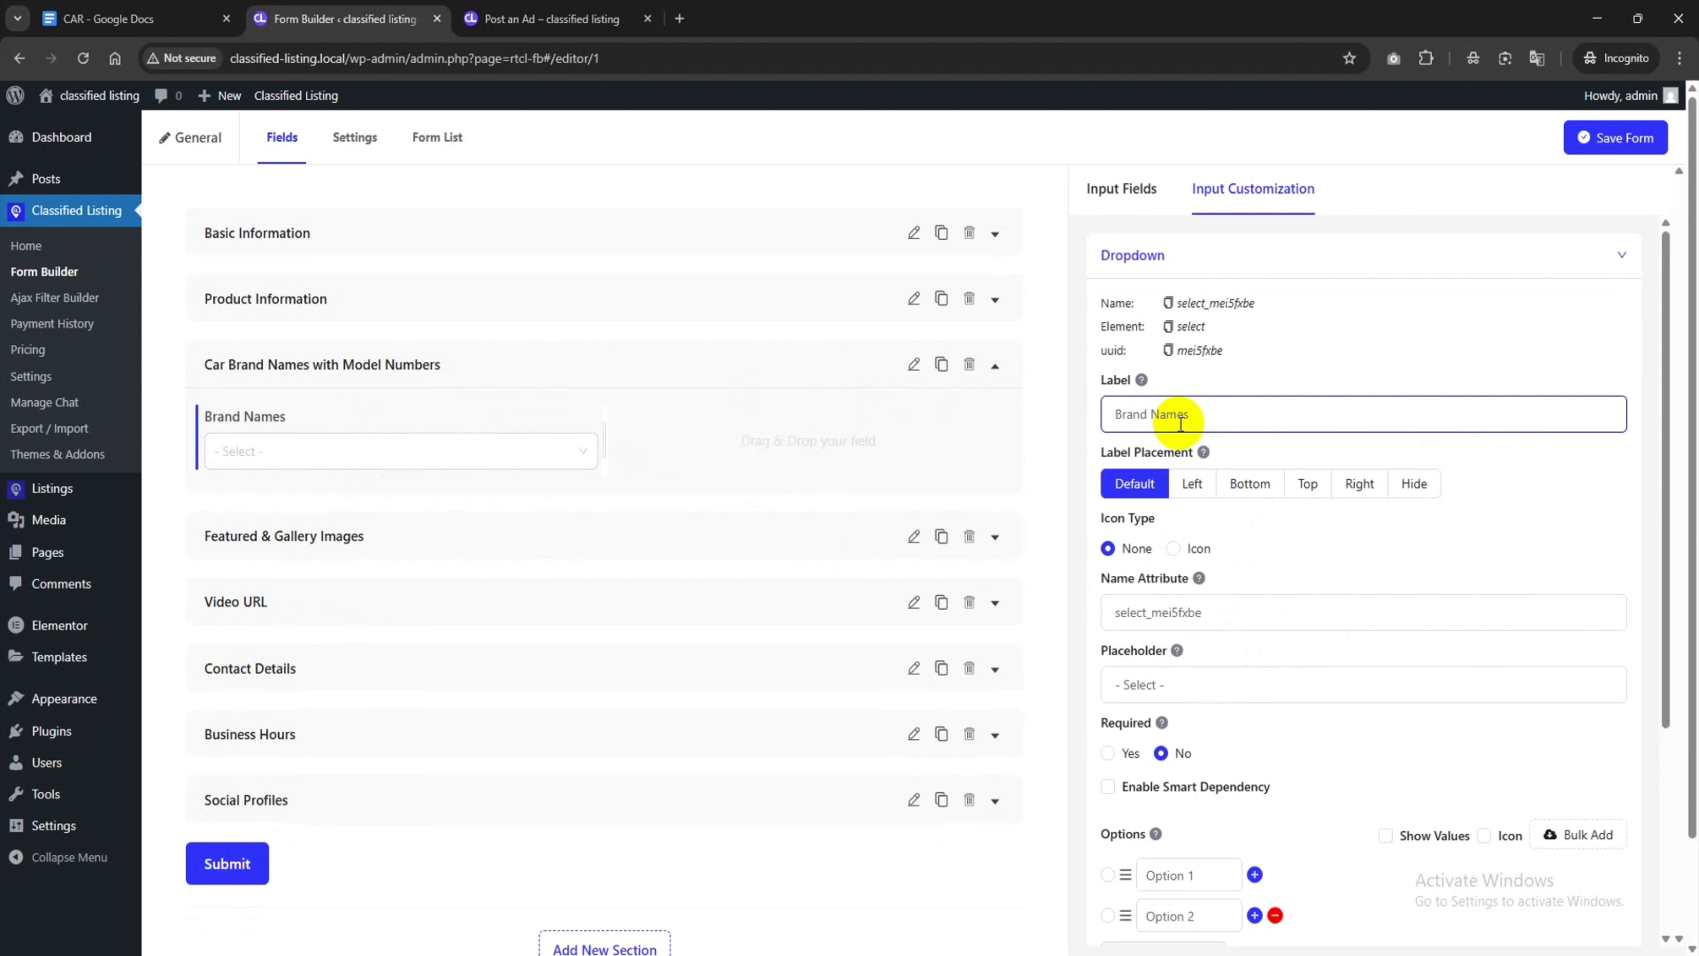
Bulk-add Toyota, Honda, BMW and Ford as Brand Names options, copying them from the CAR document in Google Docs
scroll(1190, 416, "down", 3)
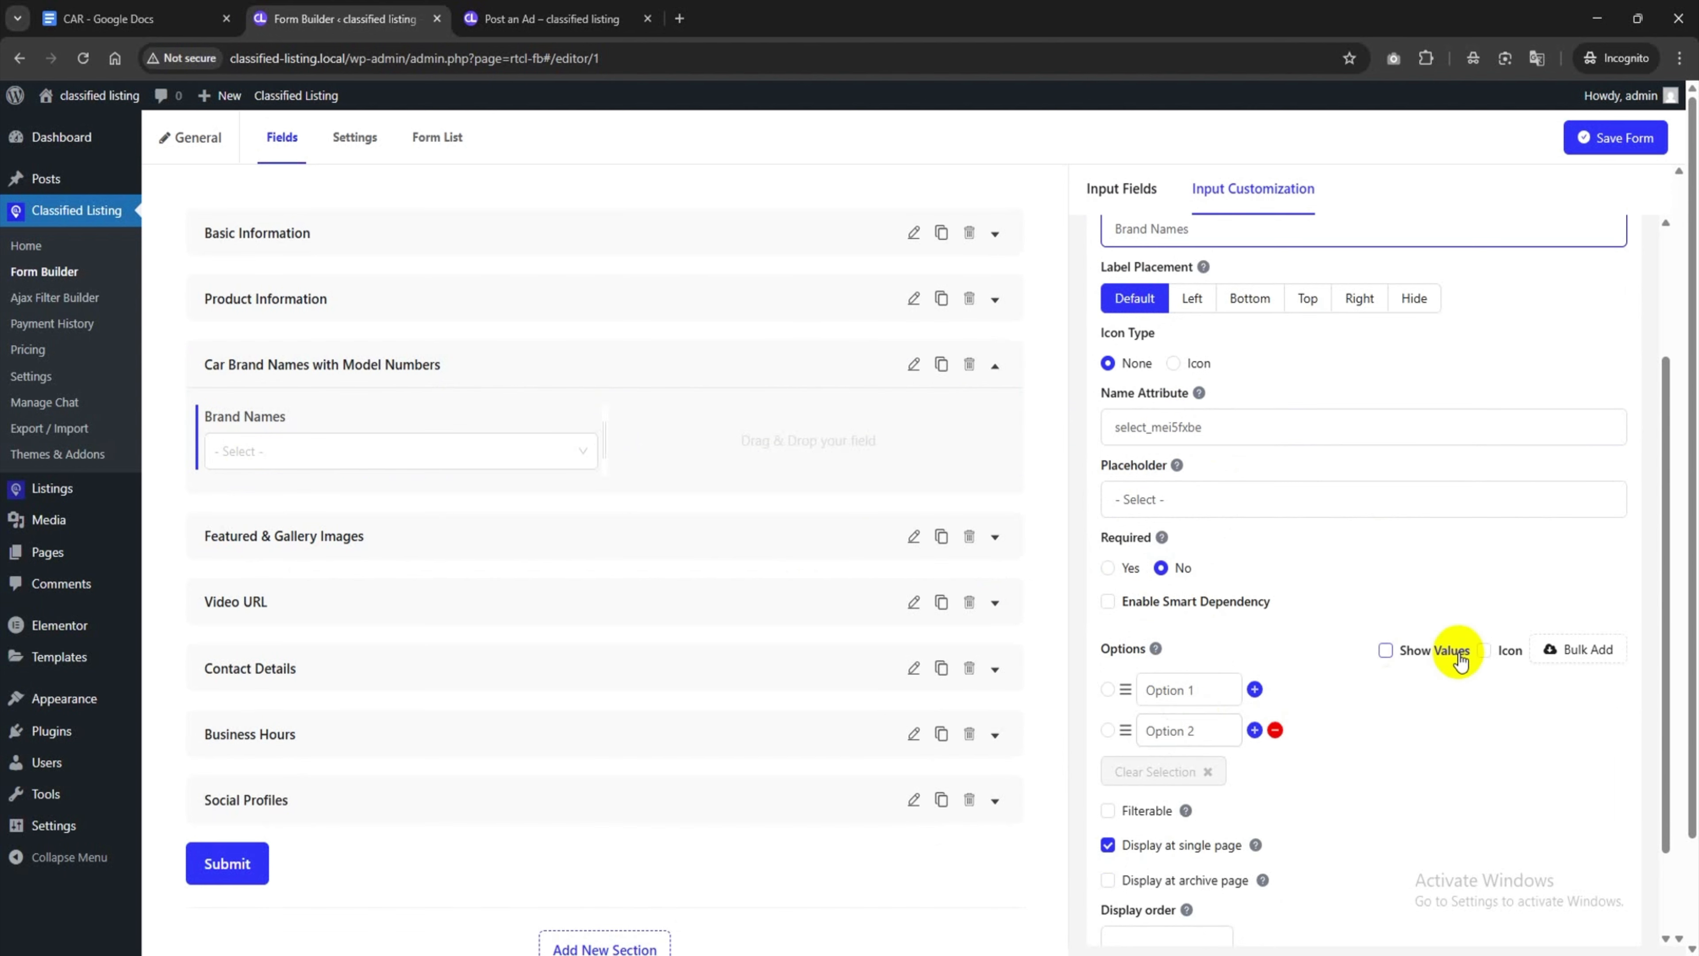
left_click(1591, 653)
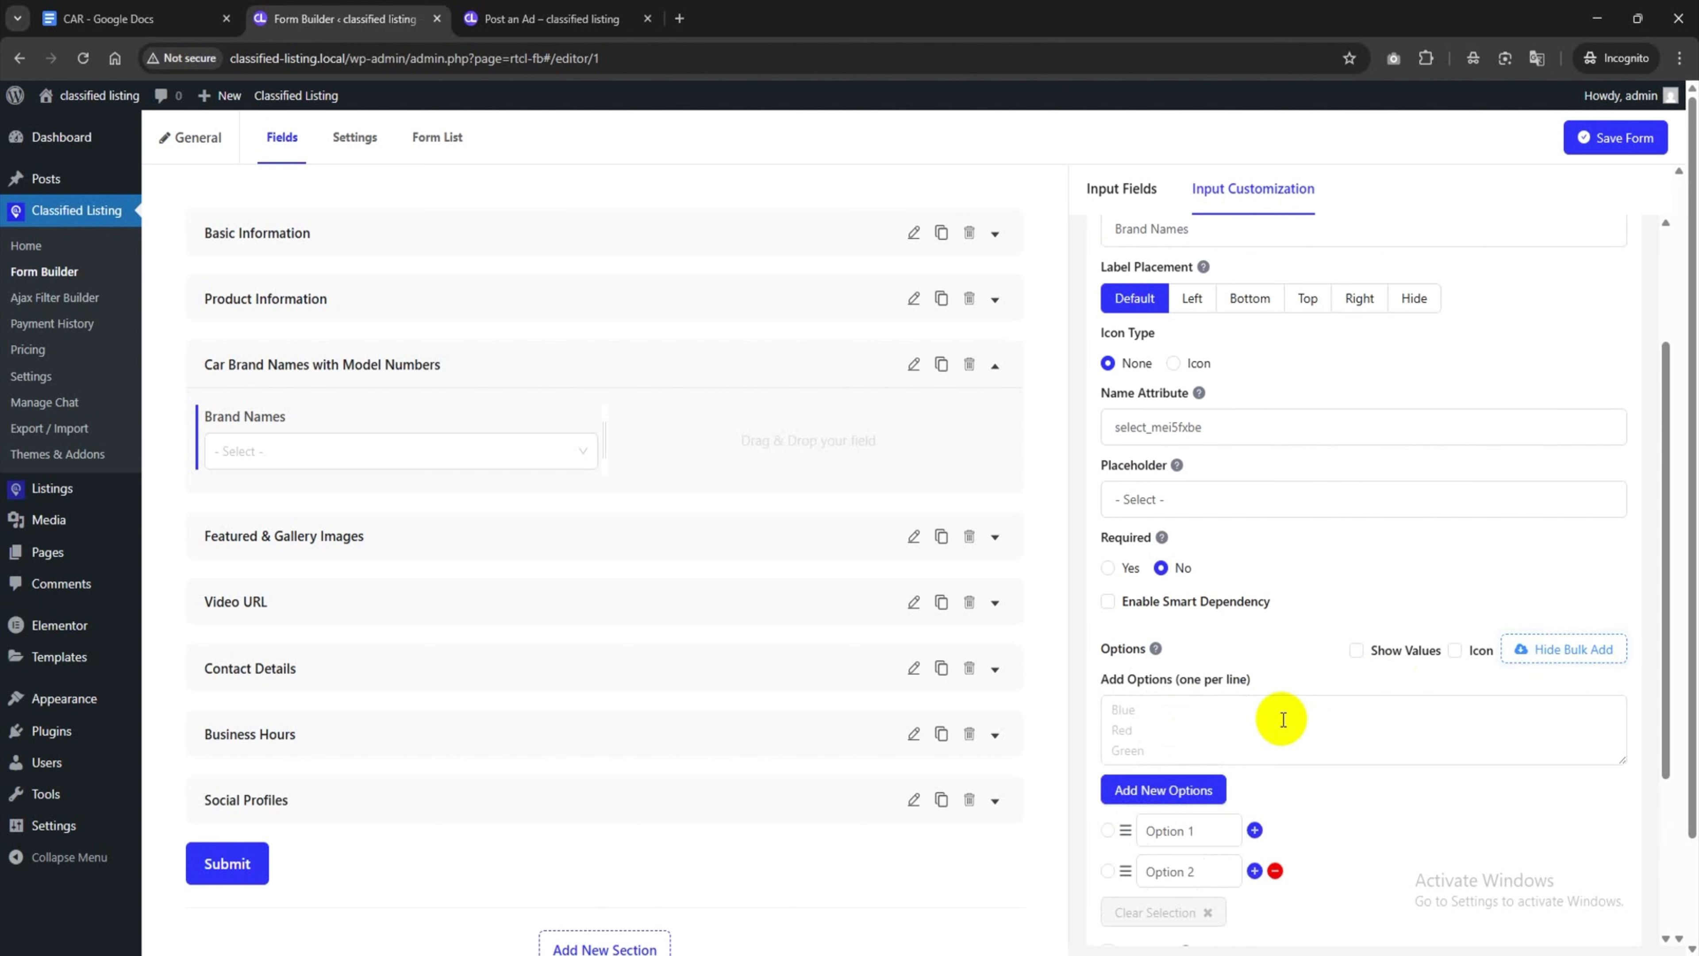
left_click(1208, 718)
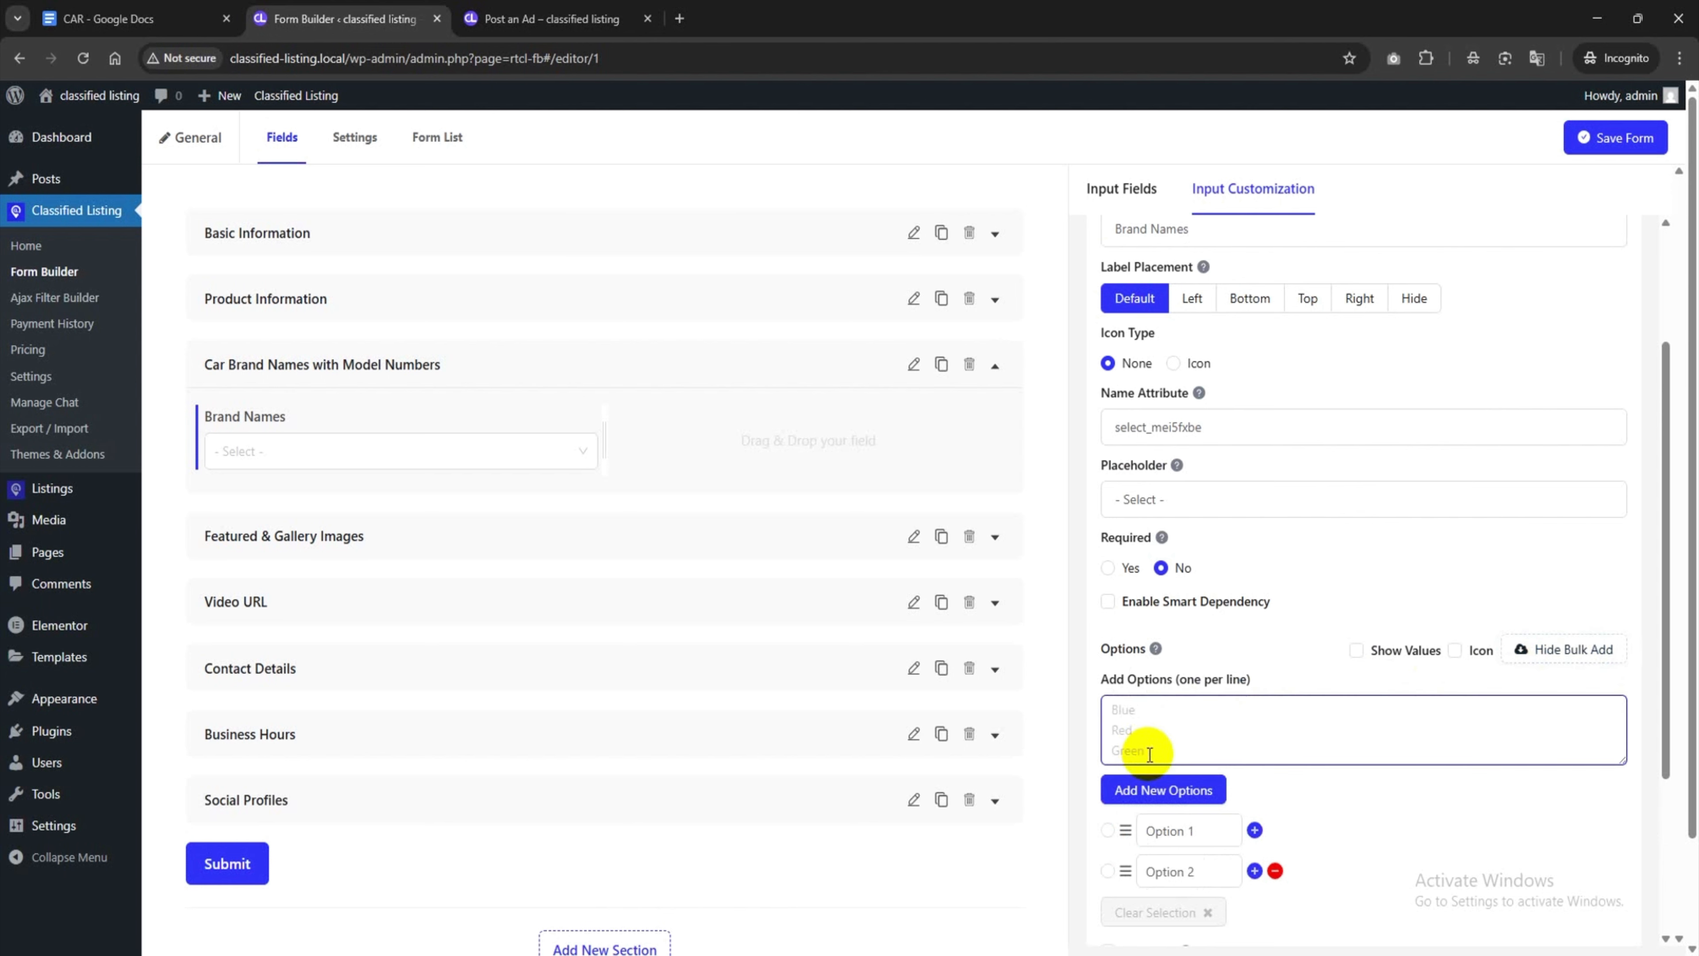
left_click(154, 19)
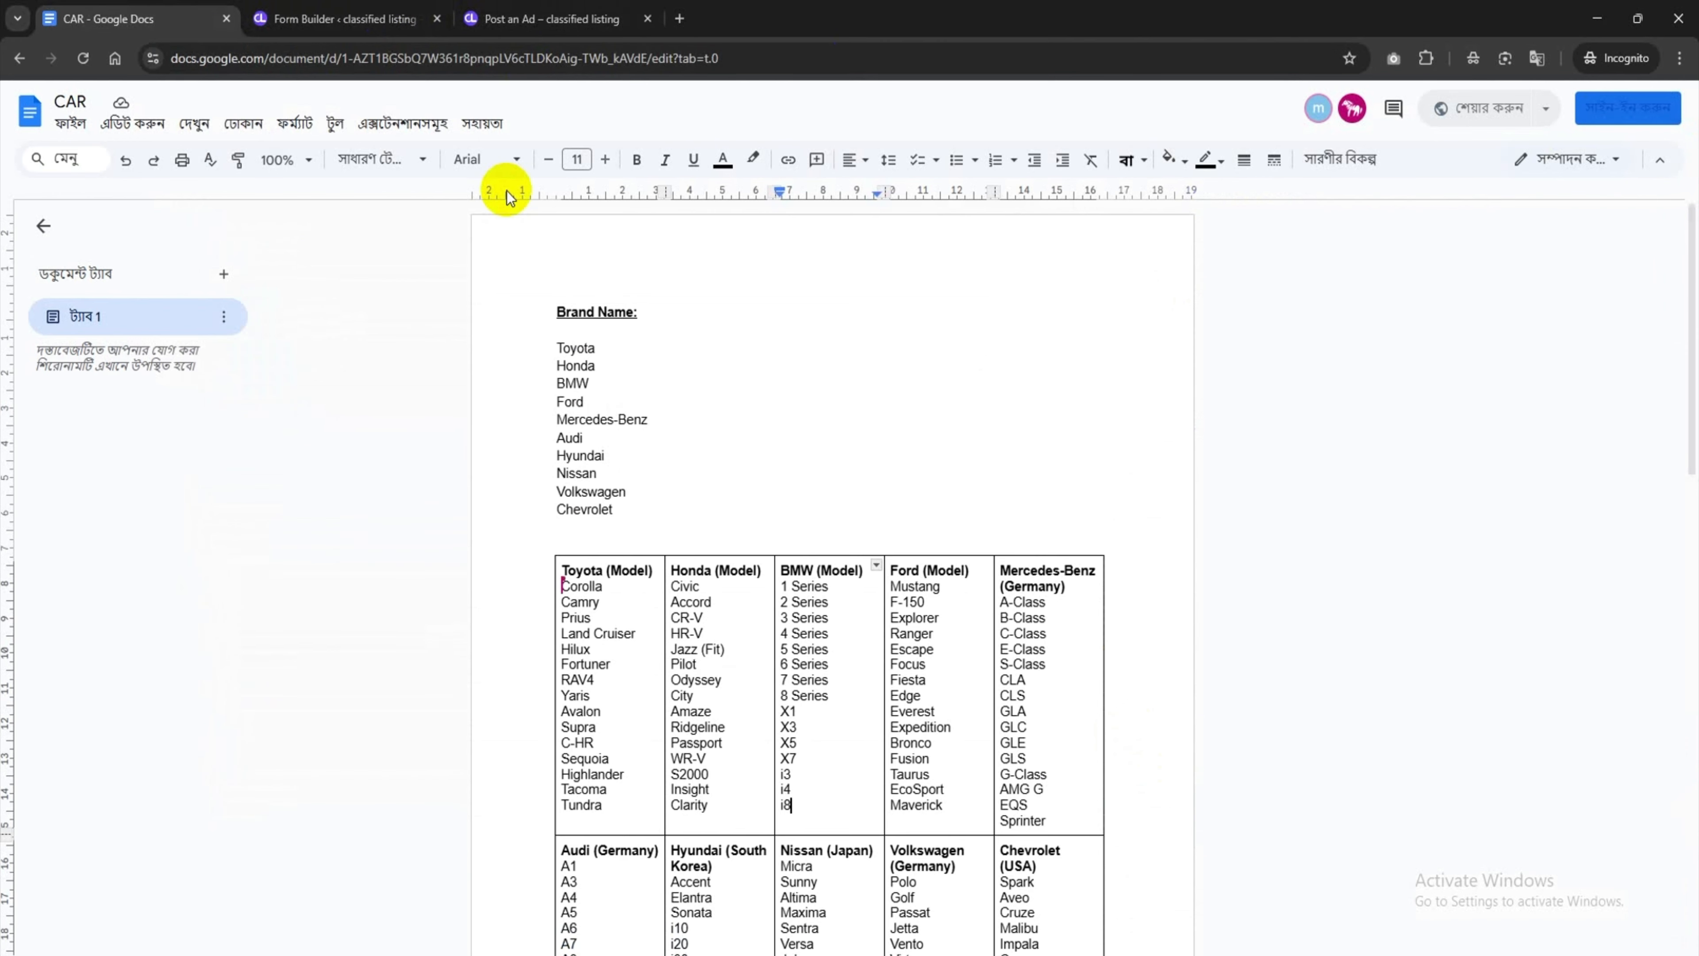
left_click(593, 385)
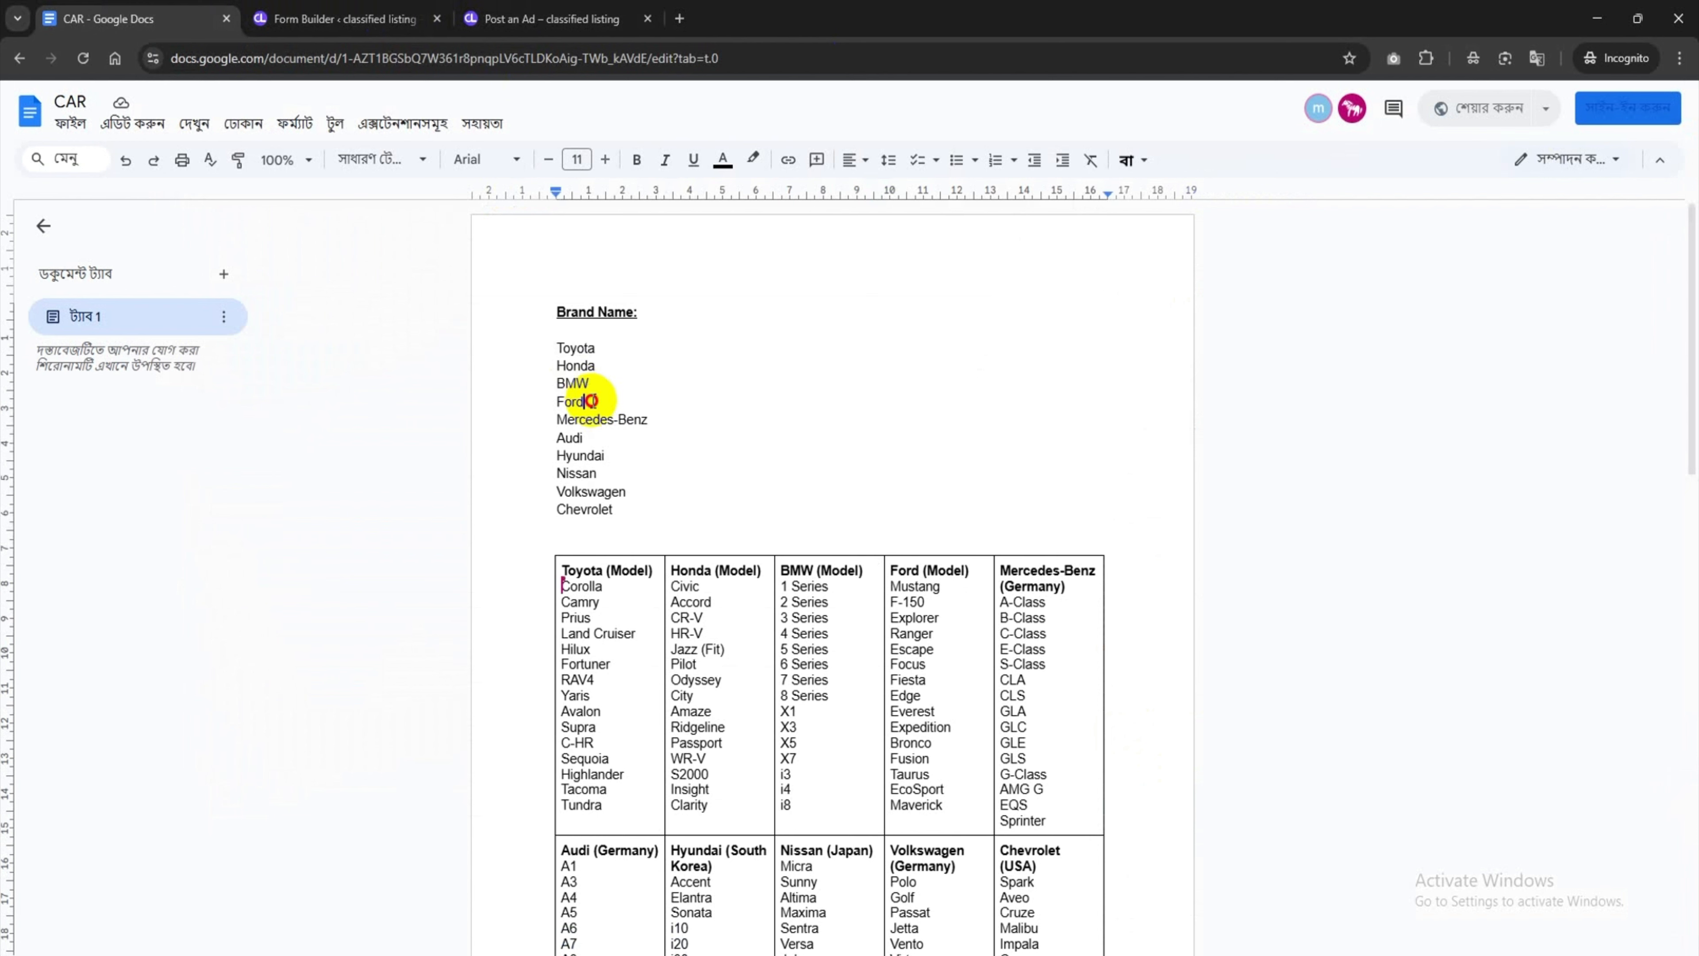
left_click_drag(590, 400, 557, 343)
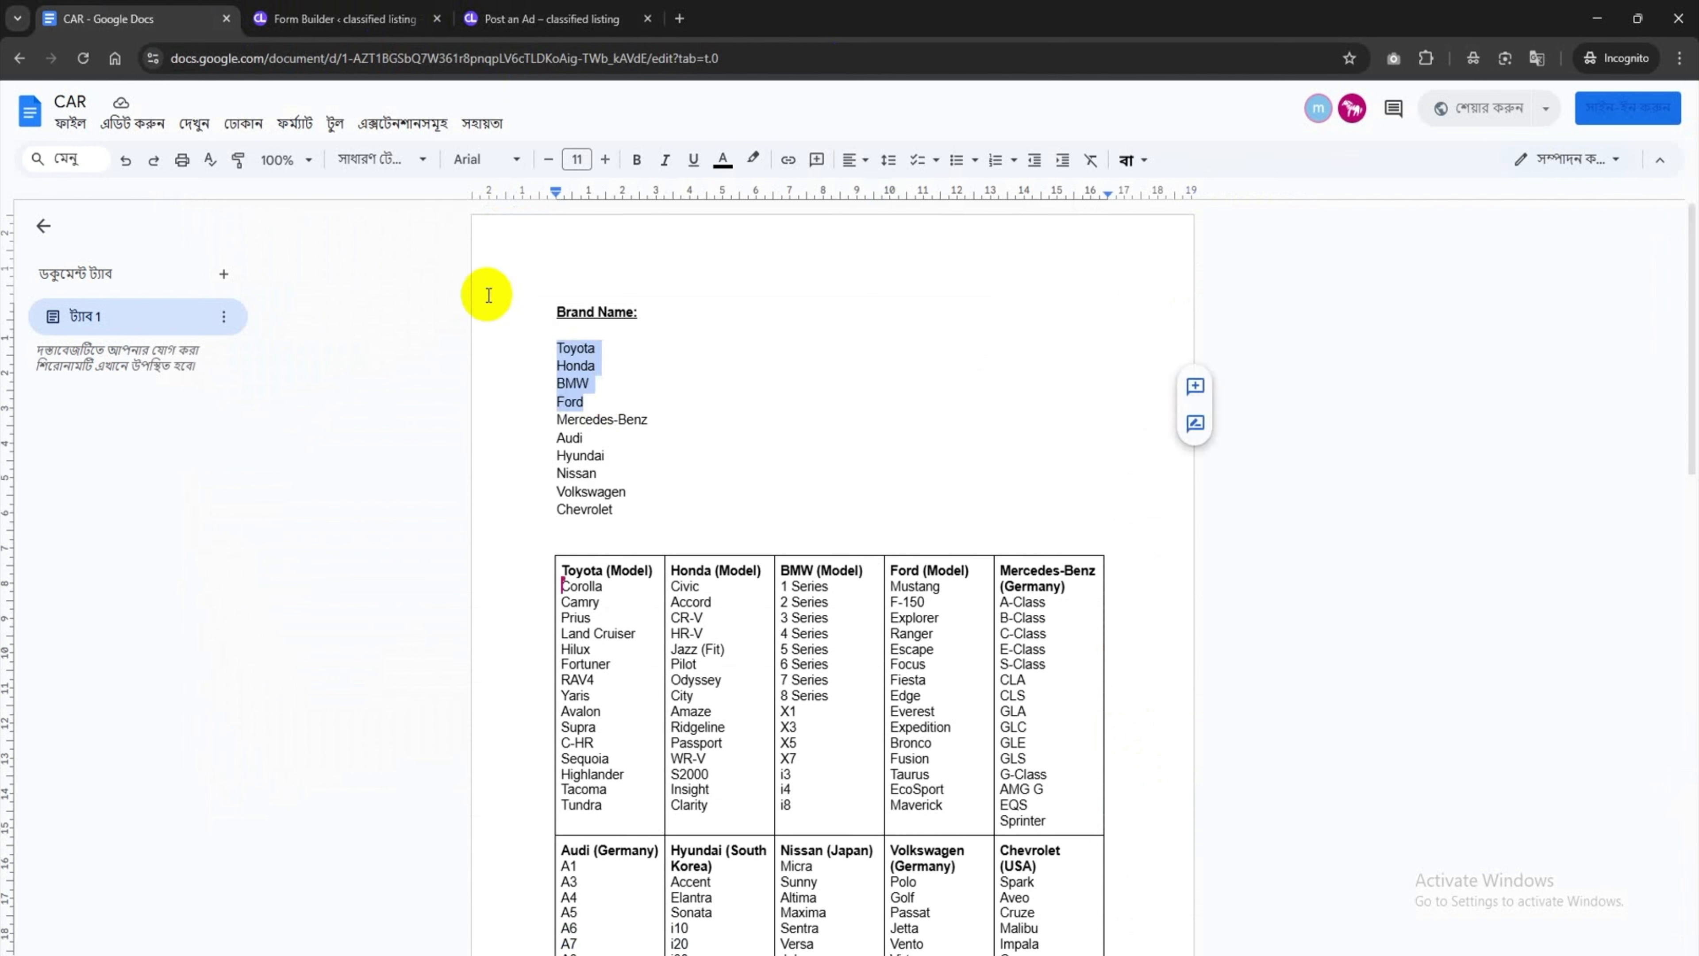
left_click(328, 14)
left_click(1125, 718)
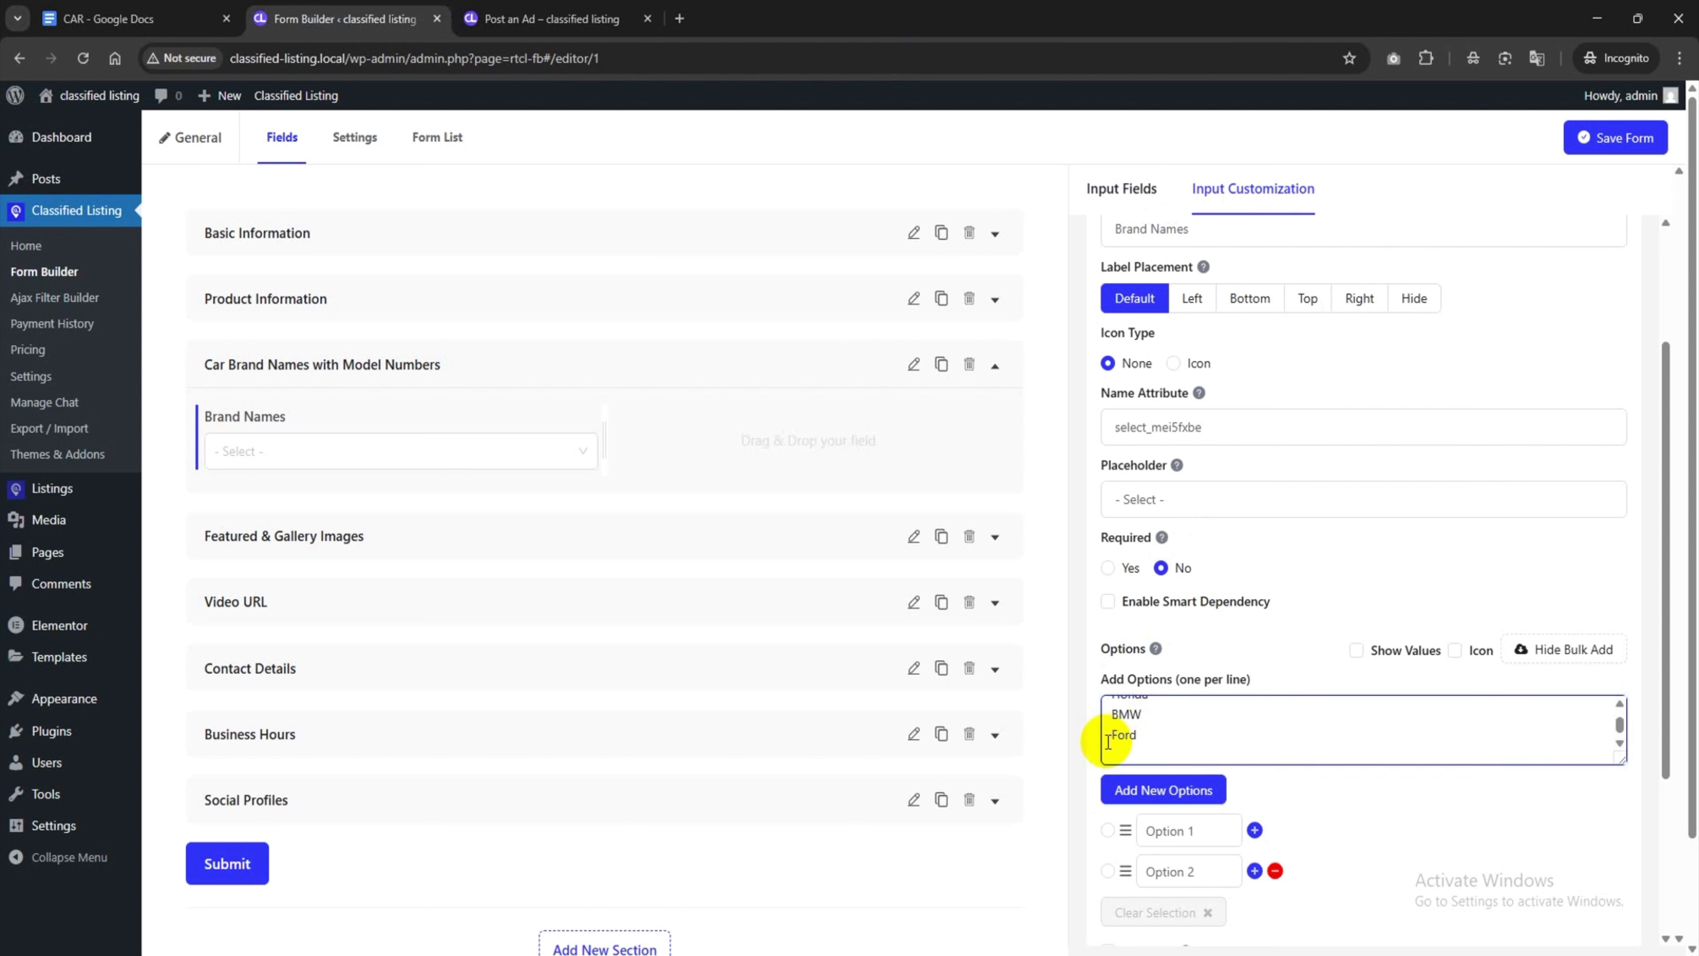
scroll(1150, 735, "up", 1)
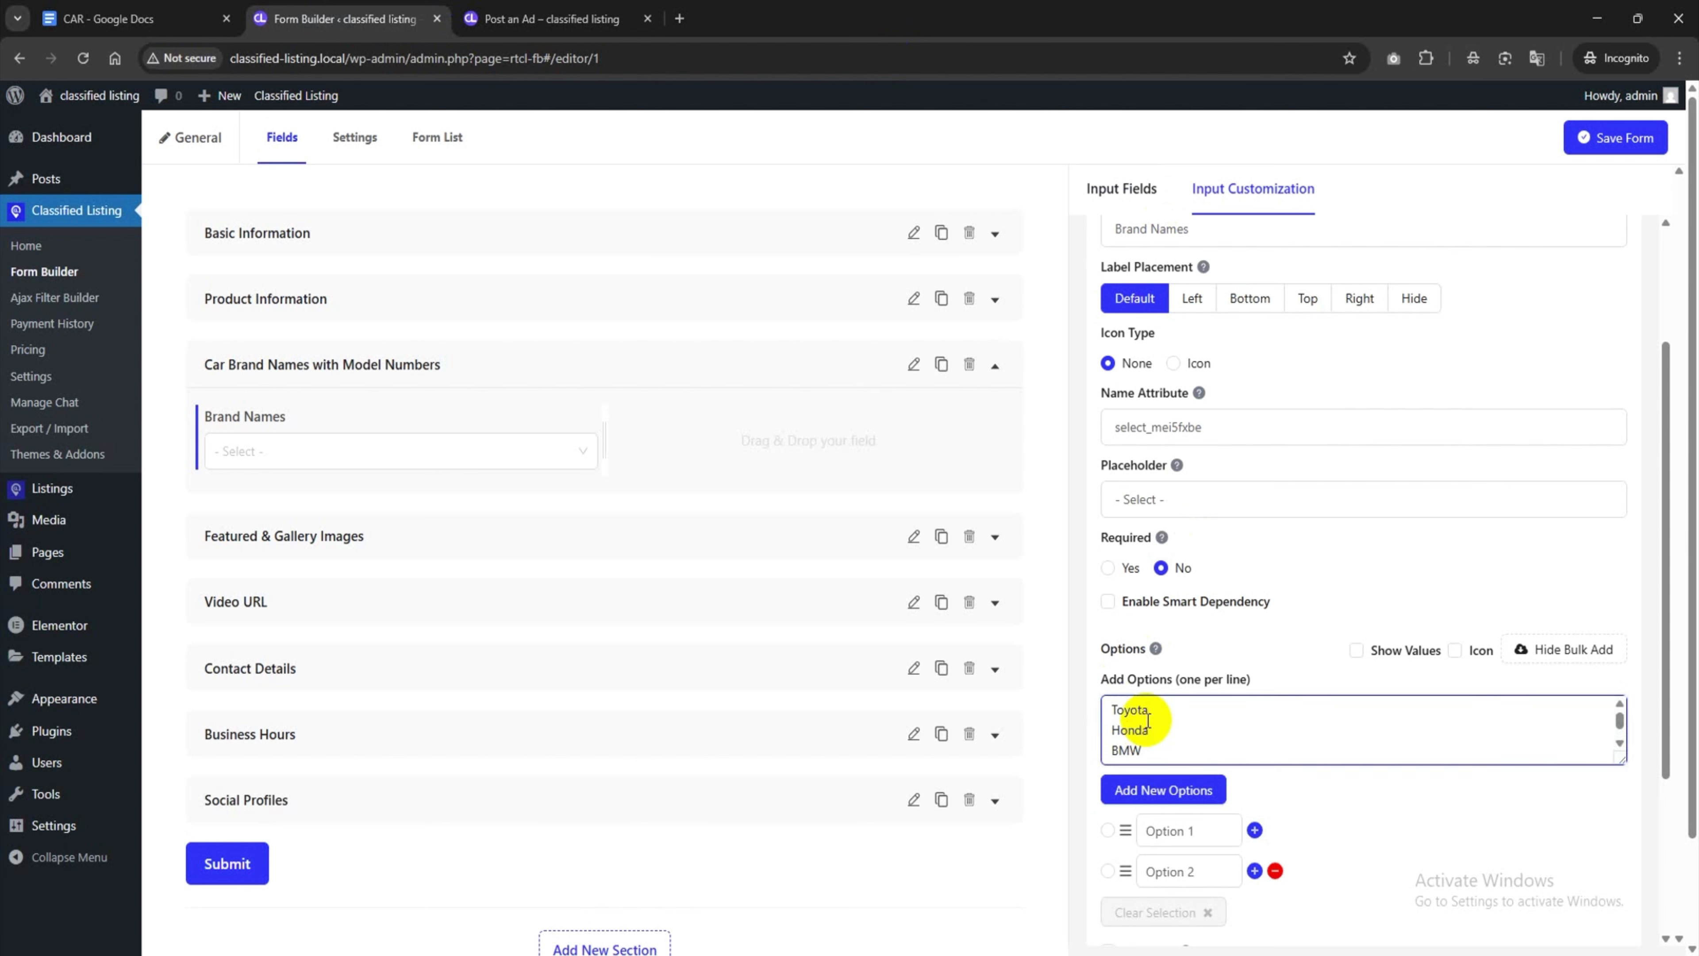
left_click(1167, 792)
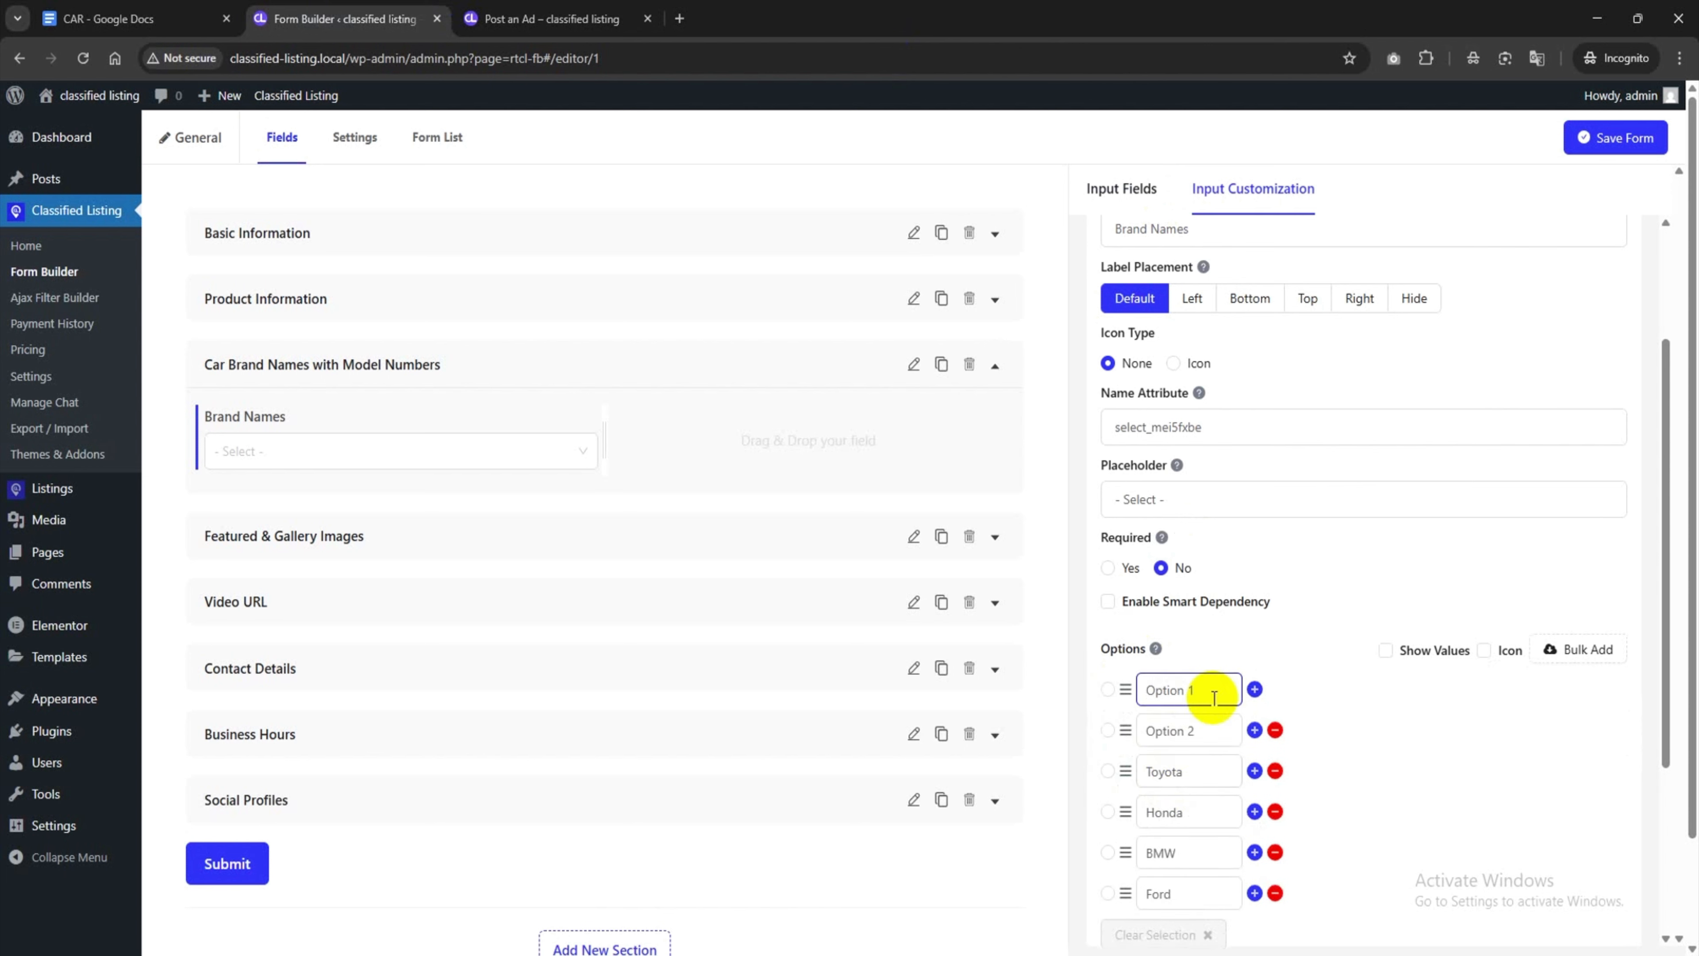
Remove the placeholder options Option 1 and Option 2 from the Brand Names dropdown, keeping Toyota first, and save the form
left_click(1275, 730)
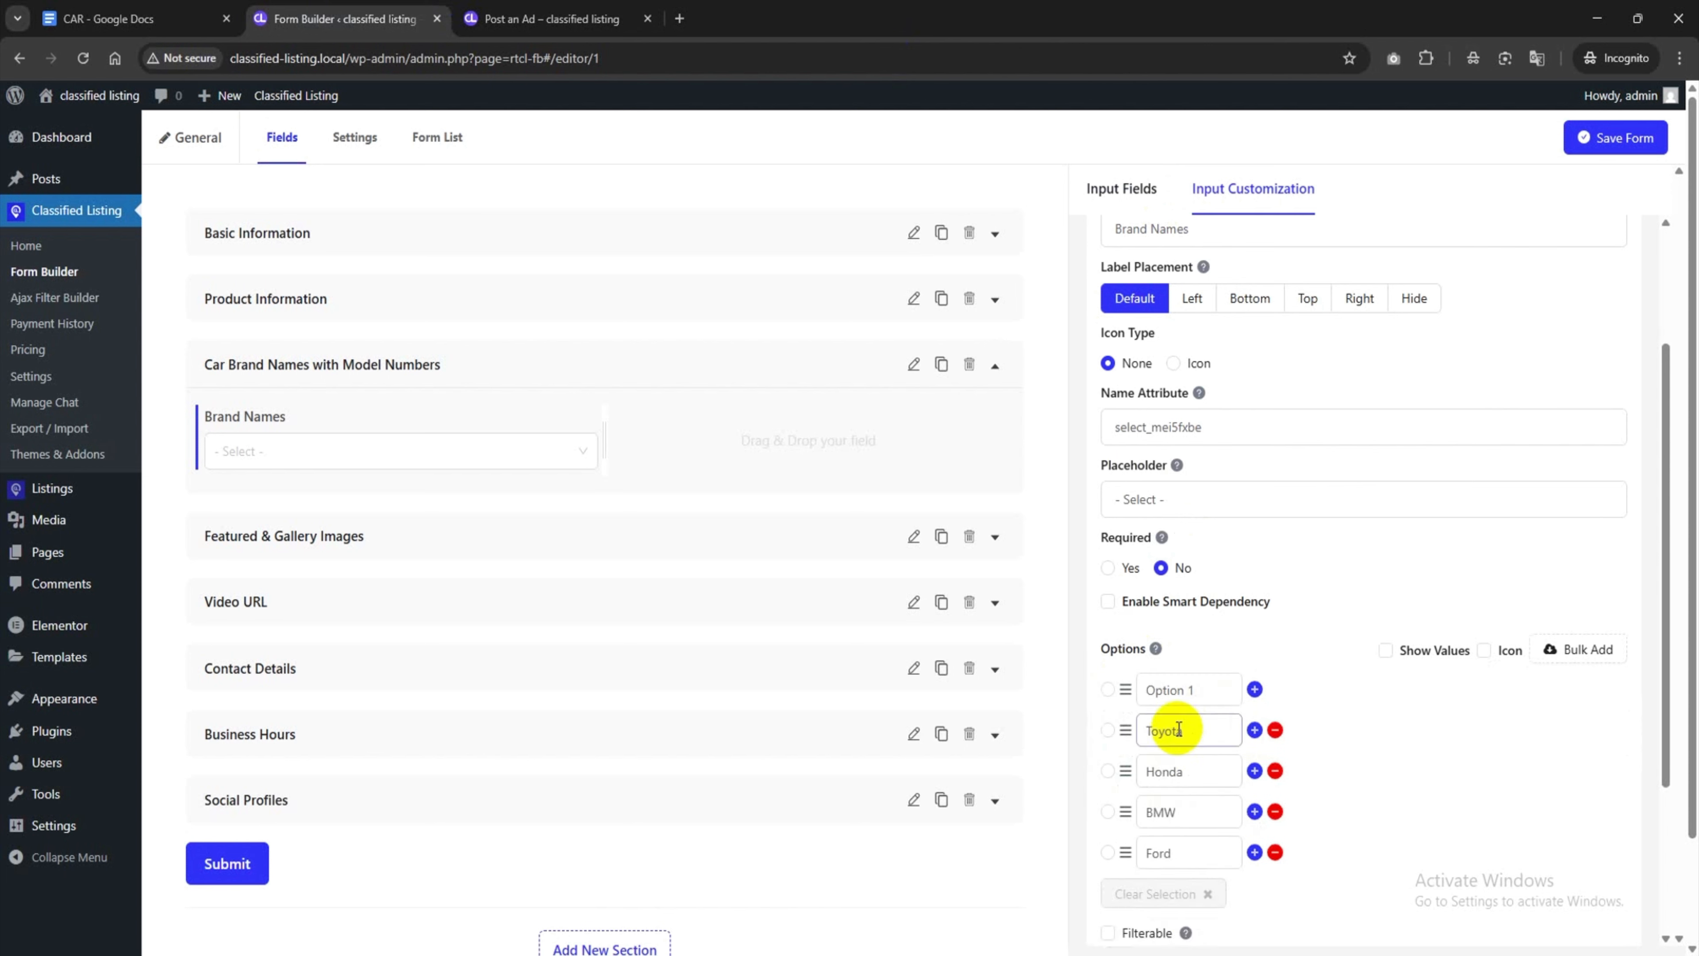
left_click_drag(1126, 731, 1137, 688)
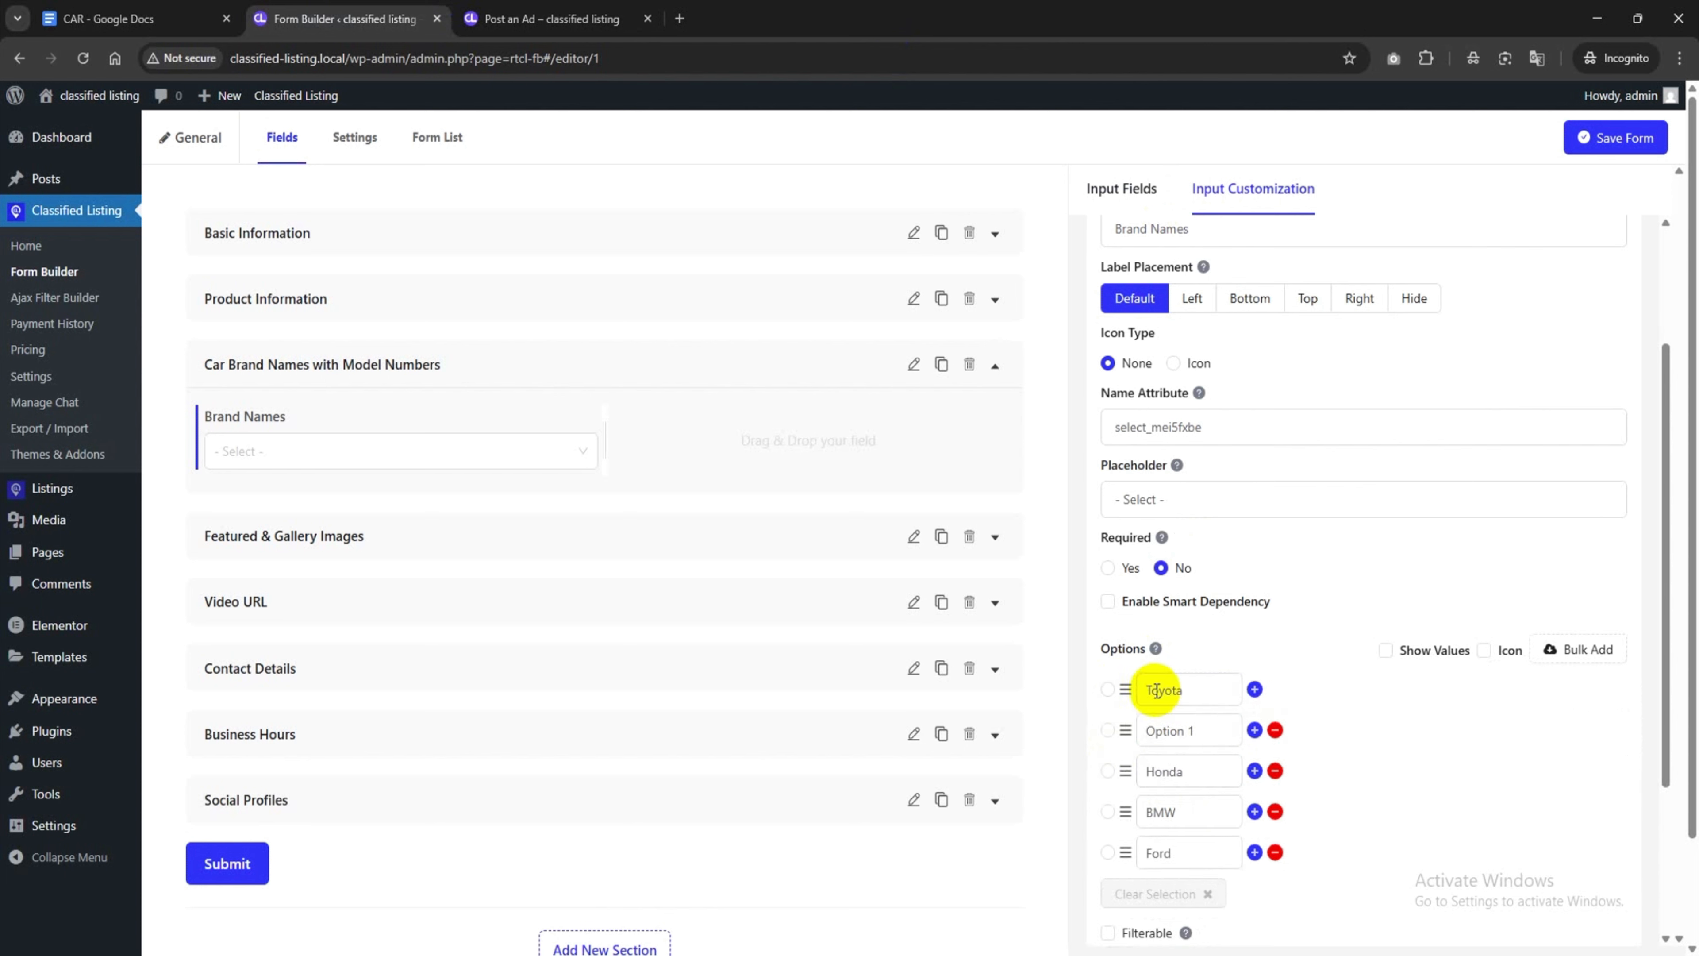
left_click(1275, 730)
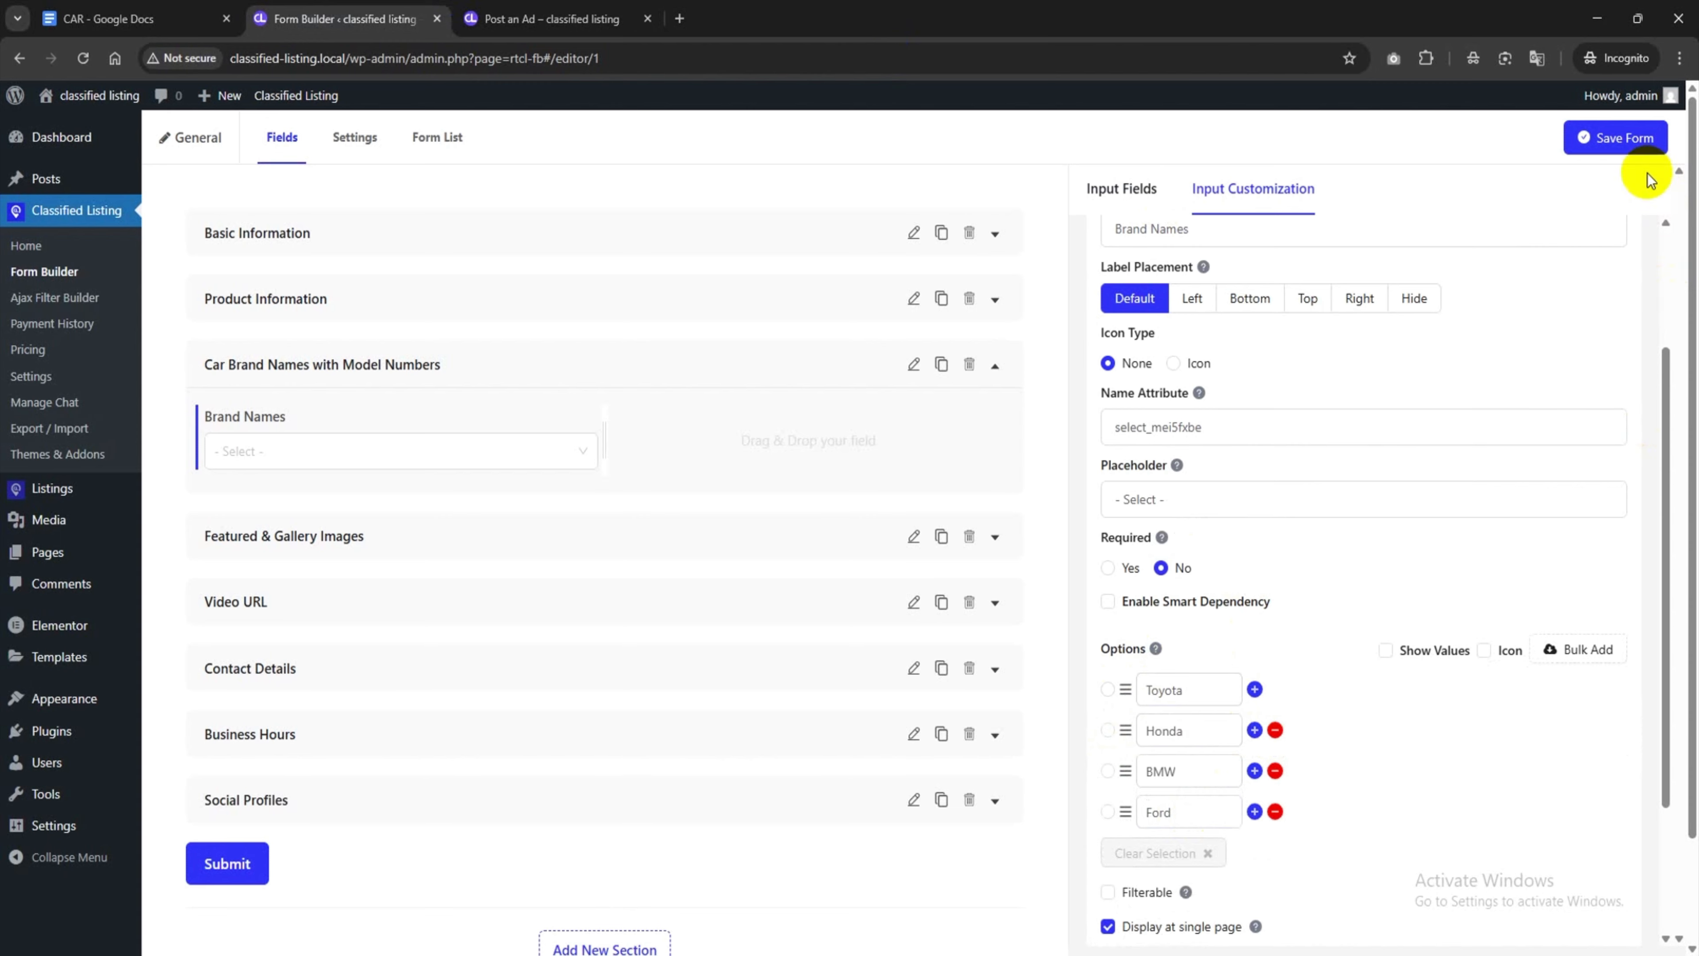
left_click(1625, 148)
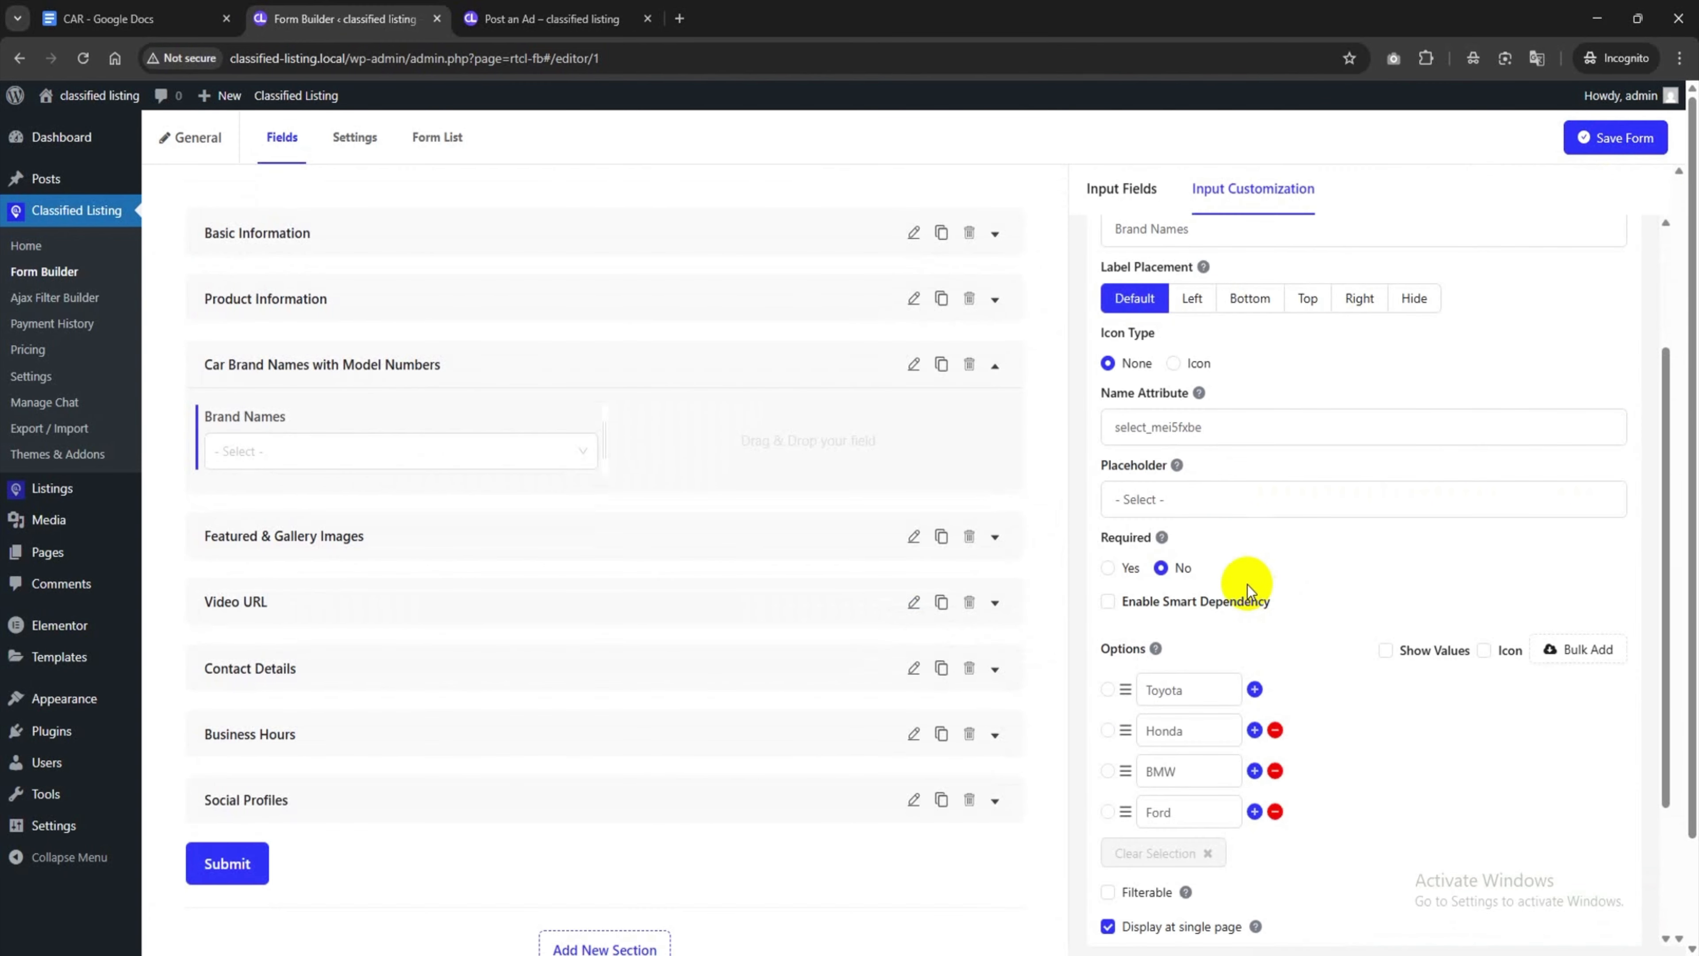
Add a second custom Dropdown field to the section's empty column and label it "Model Numbers"
scroll(1248, 584, "up", 5)
left_click(1108, 191)
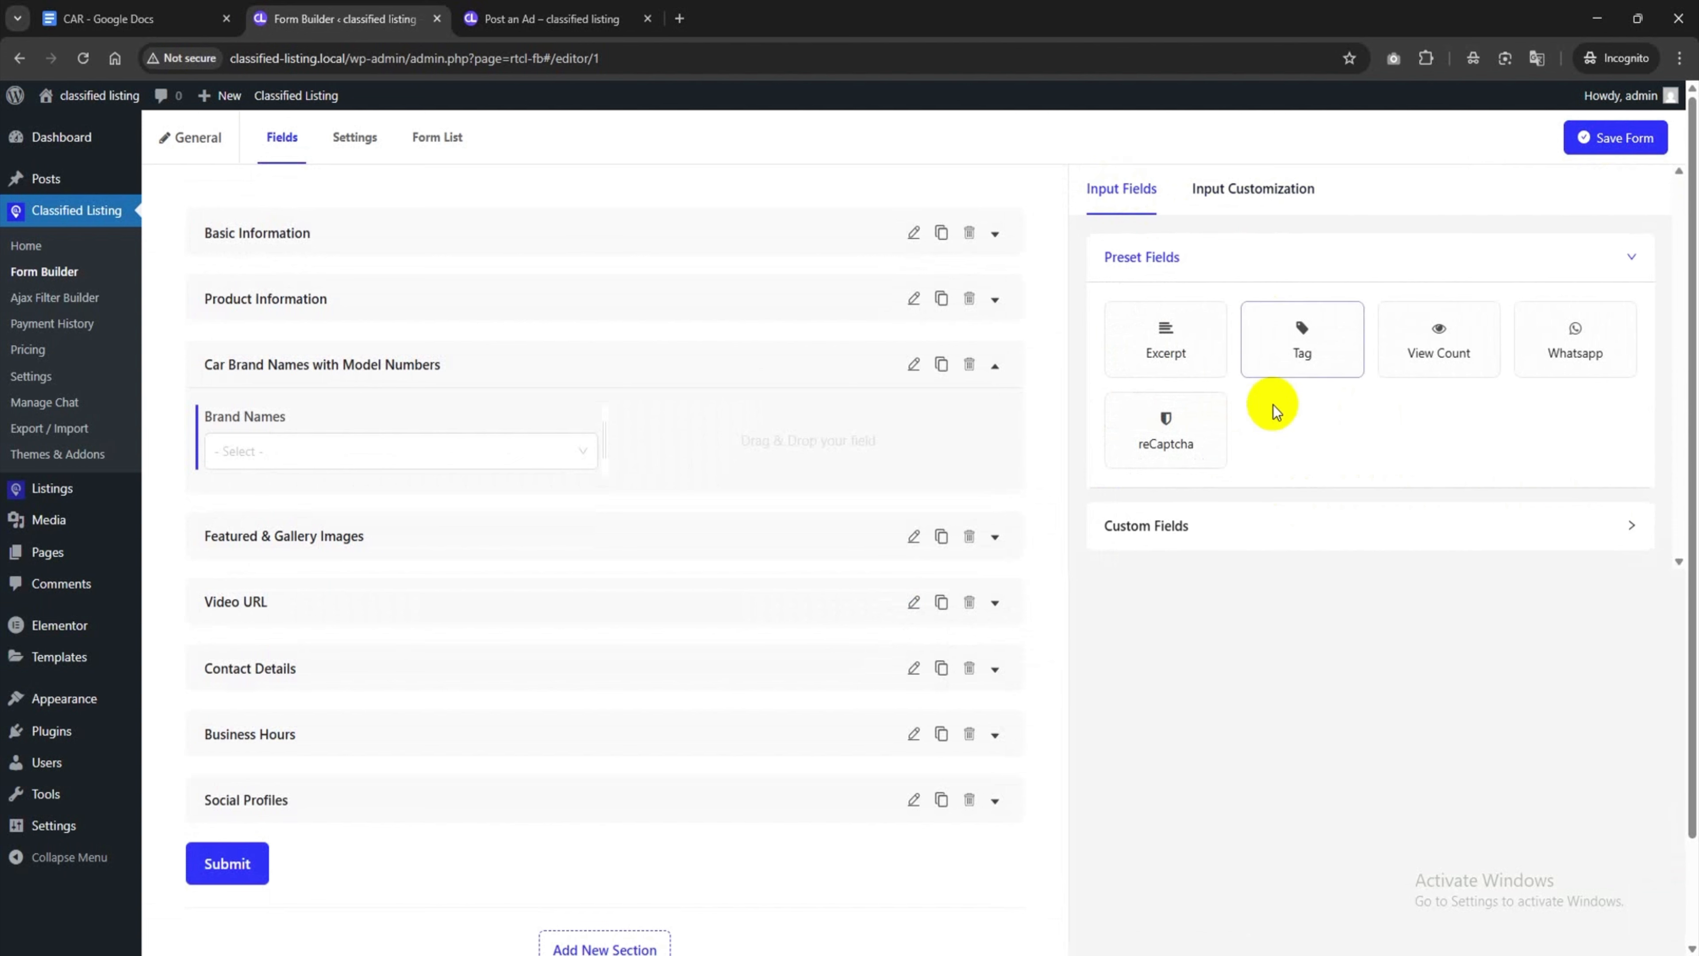
left_click(1222, 526)
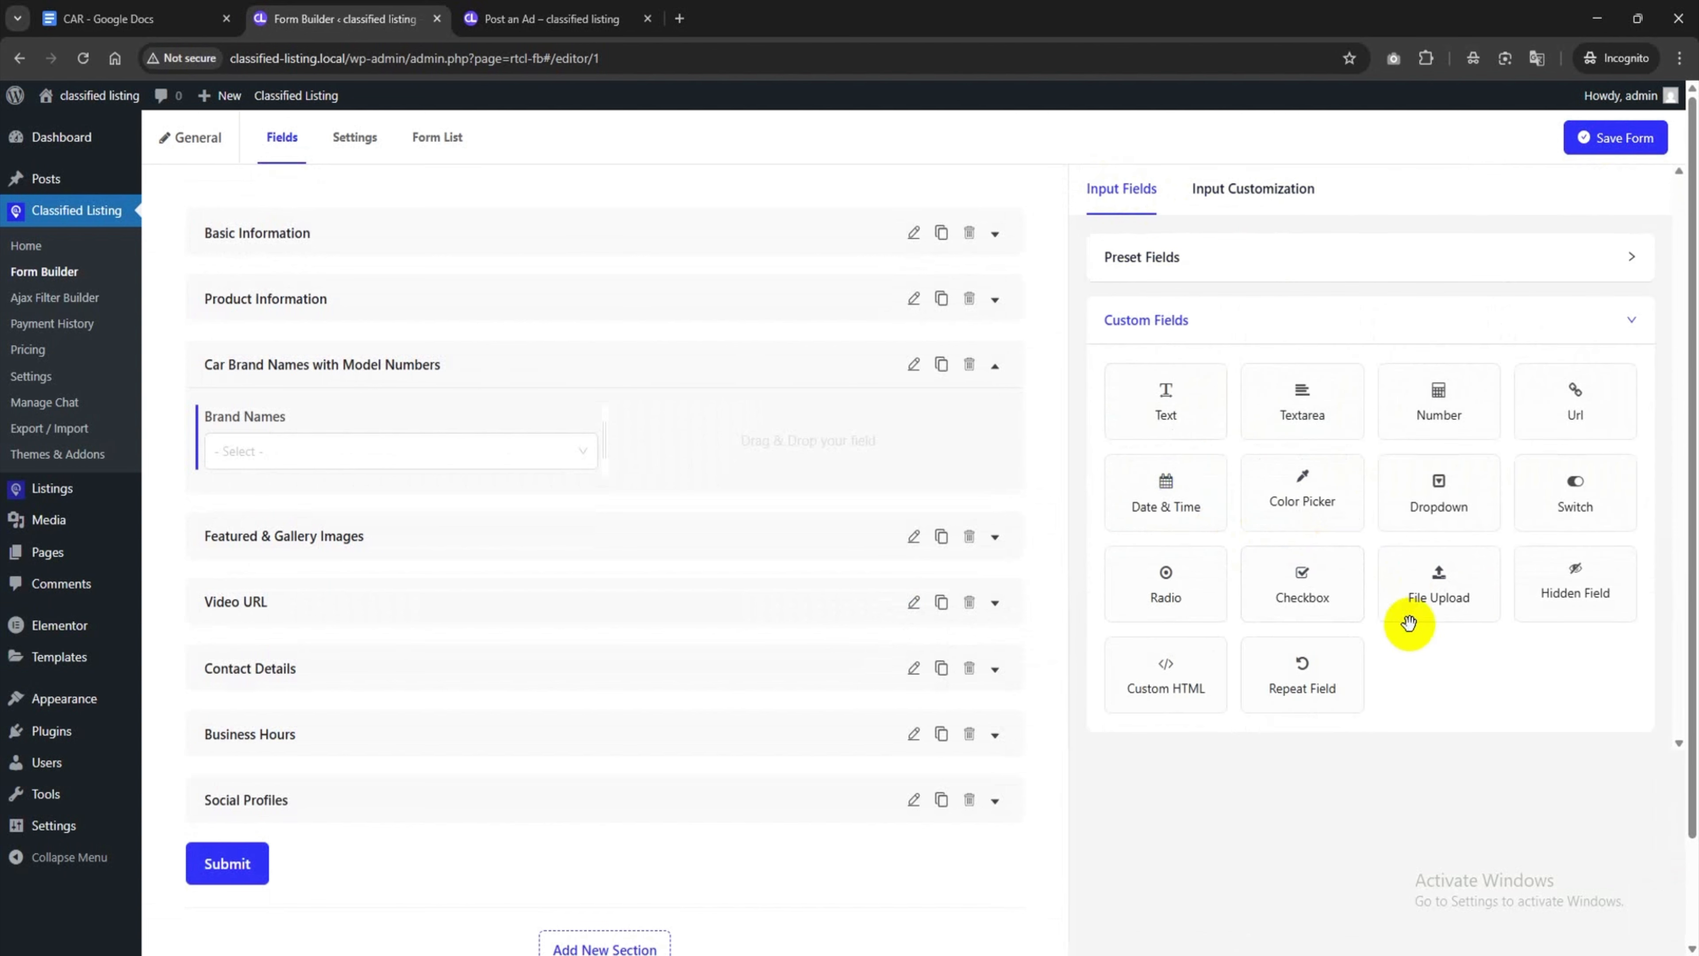
left_click_drag(1438, 492, 779, 454)
left_click(794, 439)
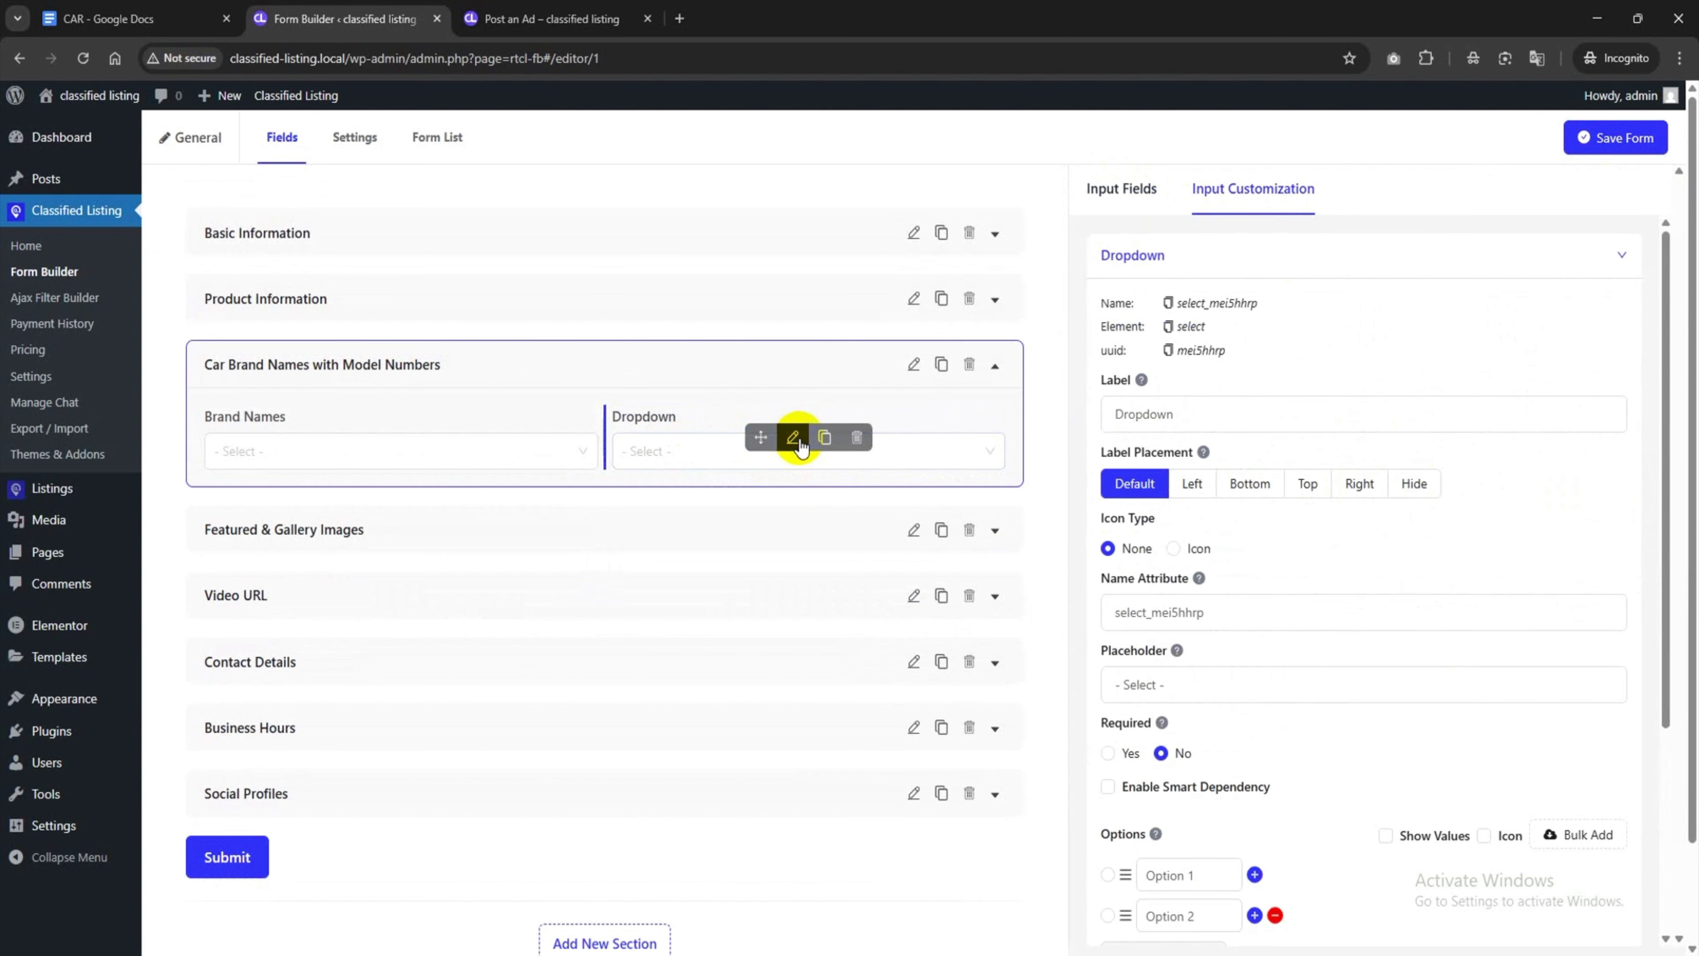
left_click(1204, 415)
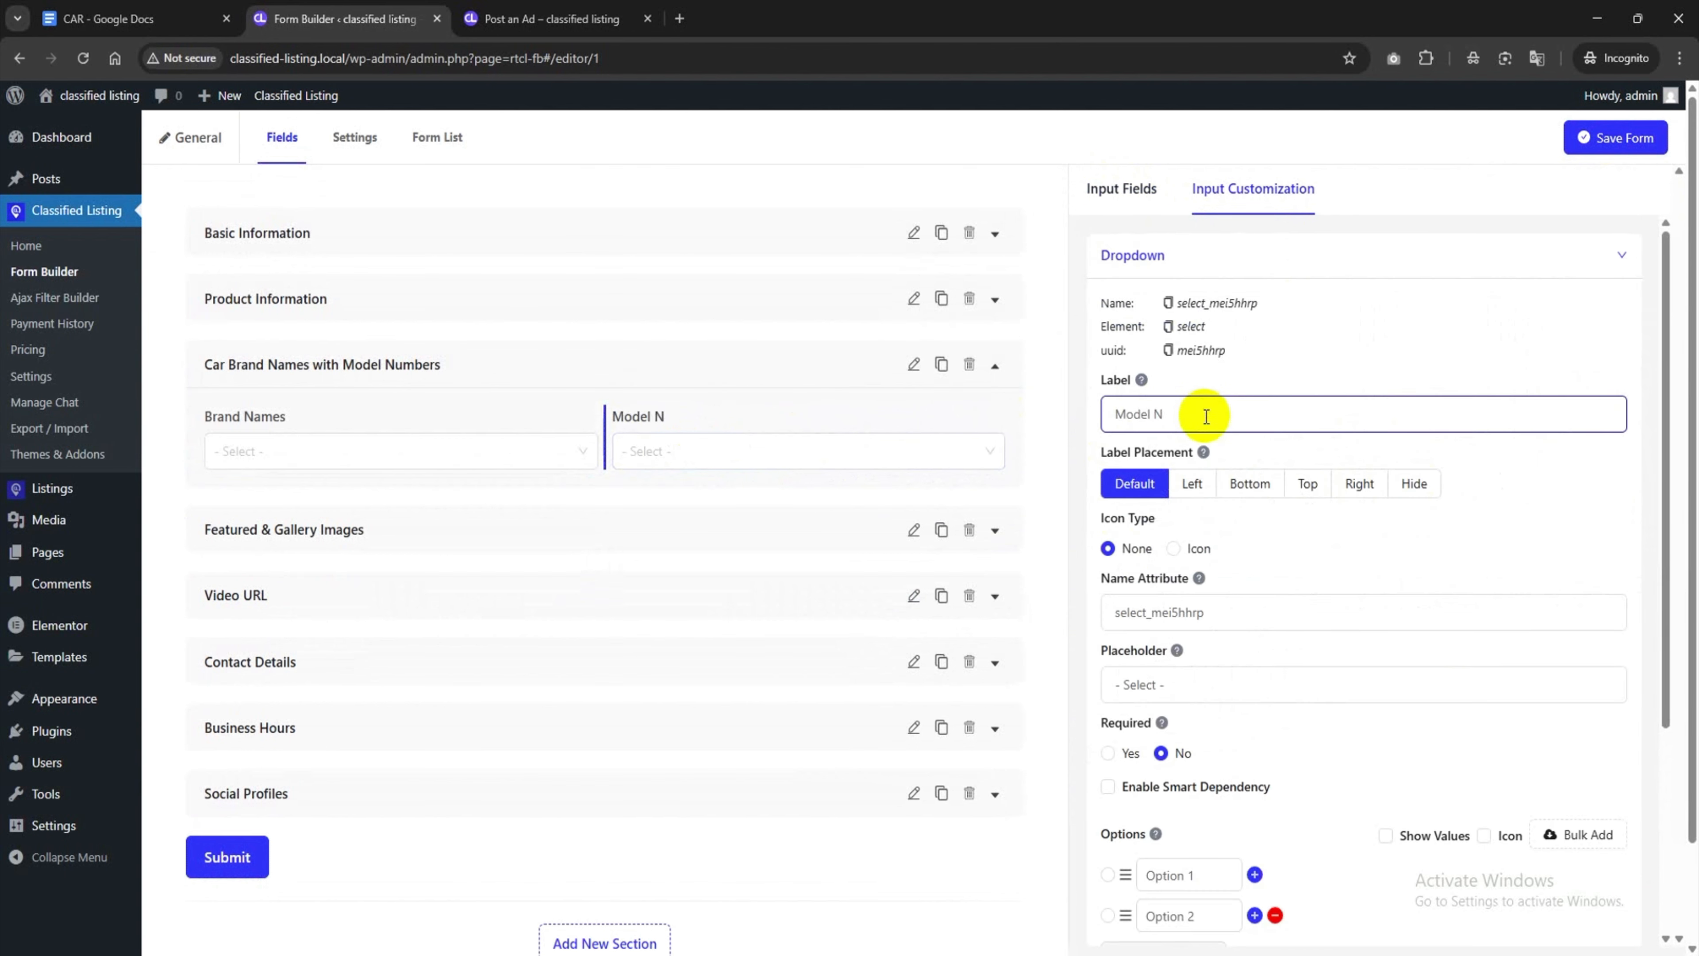
Bulk-add Corolla, Camry, Prius, Land Cruiser and Hilux as Model Numbers options, copying them from the Toyota column of the CAR document in Google Docs
scroll(1269, 451, "down", 3)
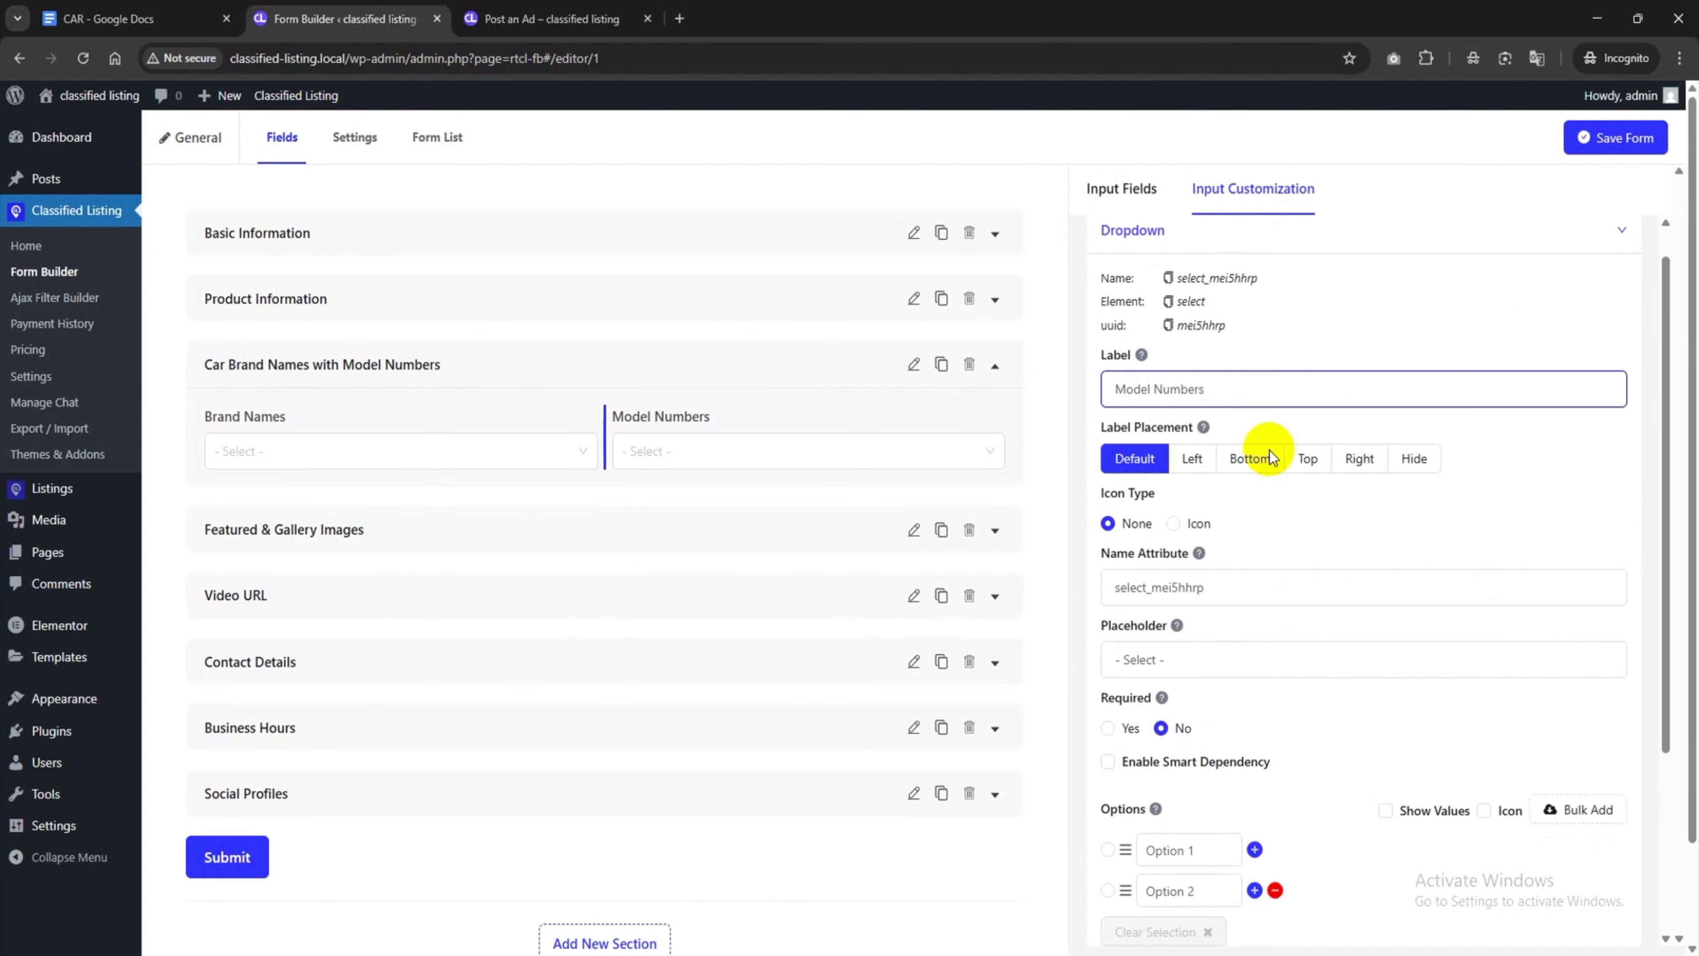
scroll(1267, 448, "down", 1)
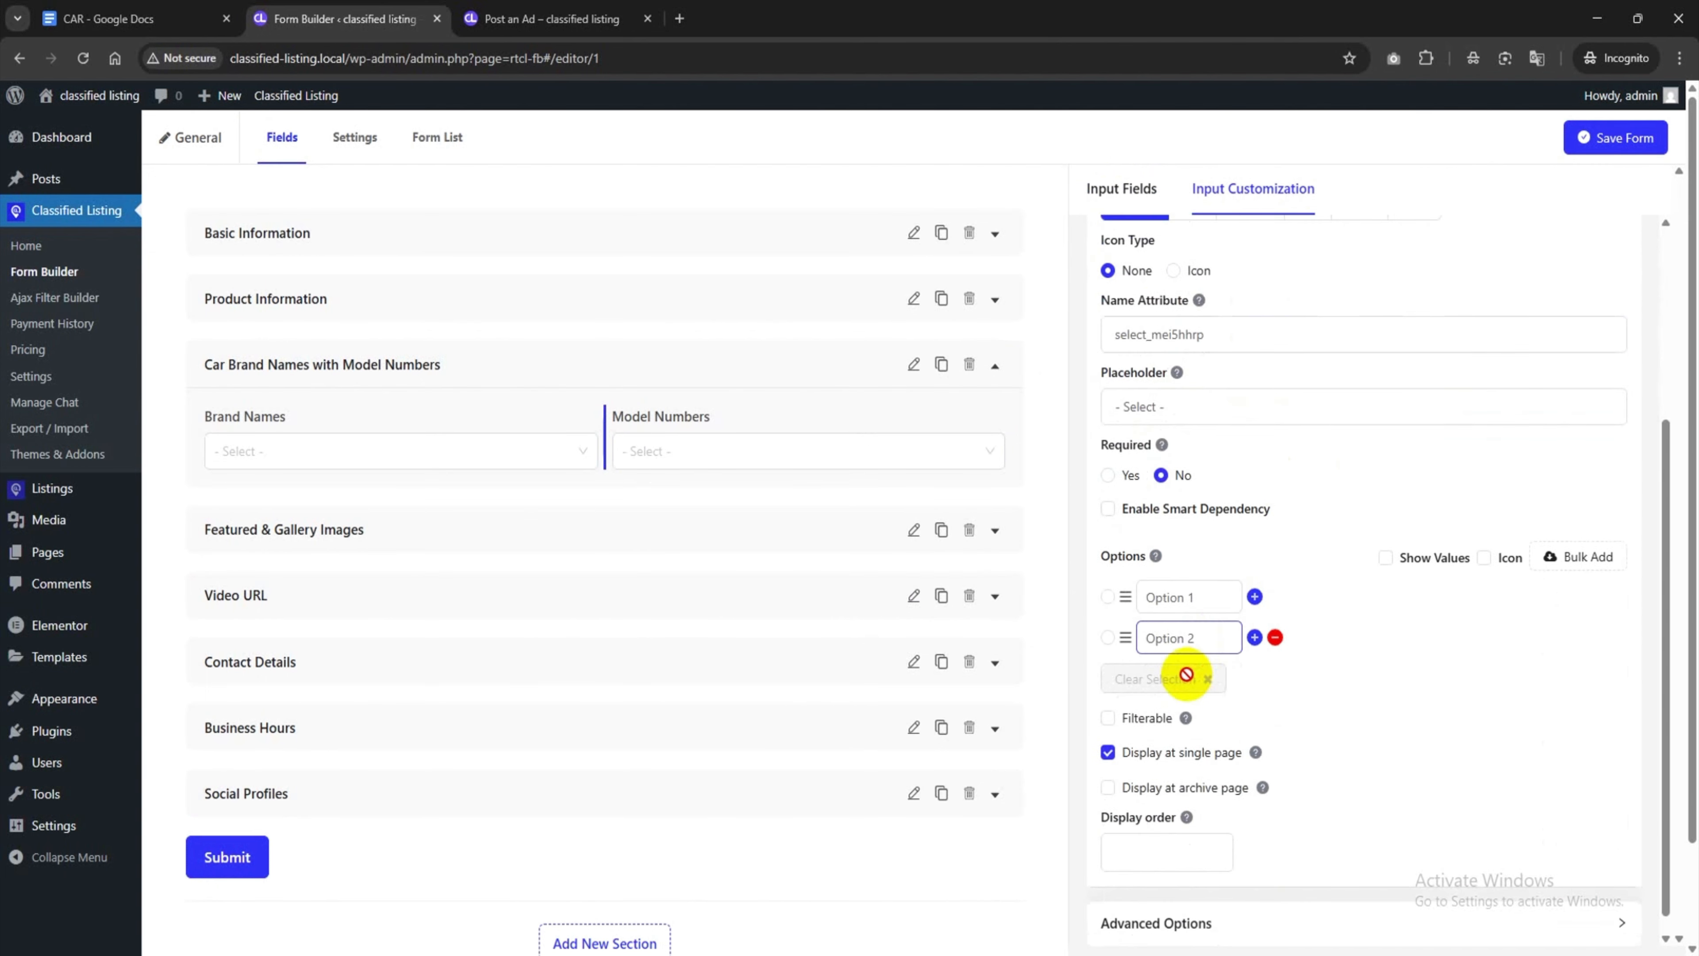
left_click(1559, 565)
left_click(1129, 629)
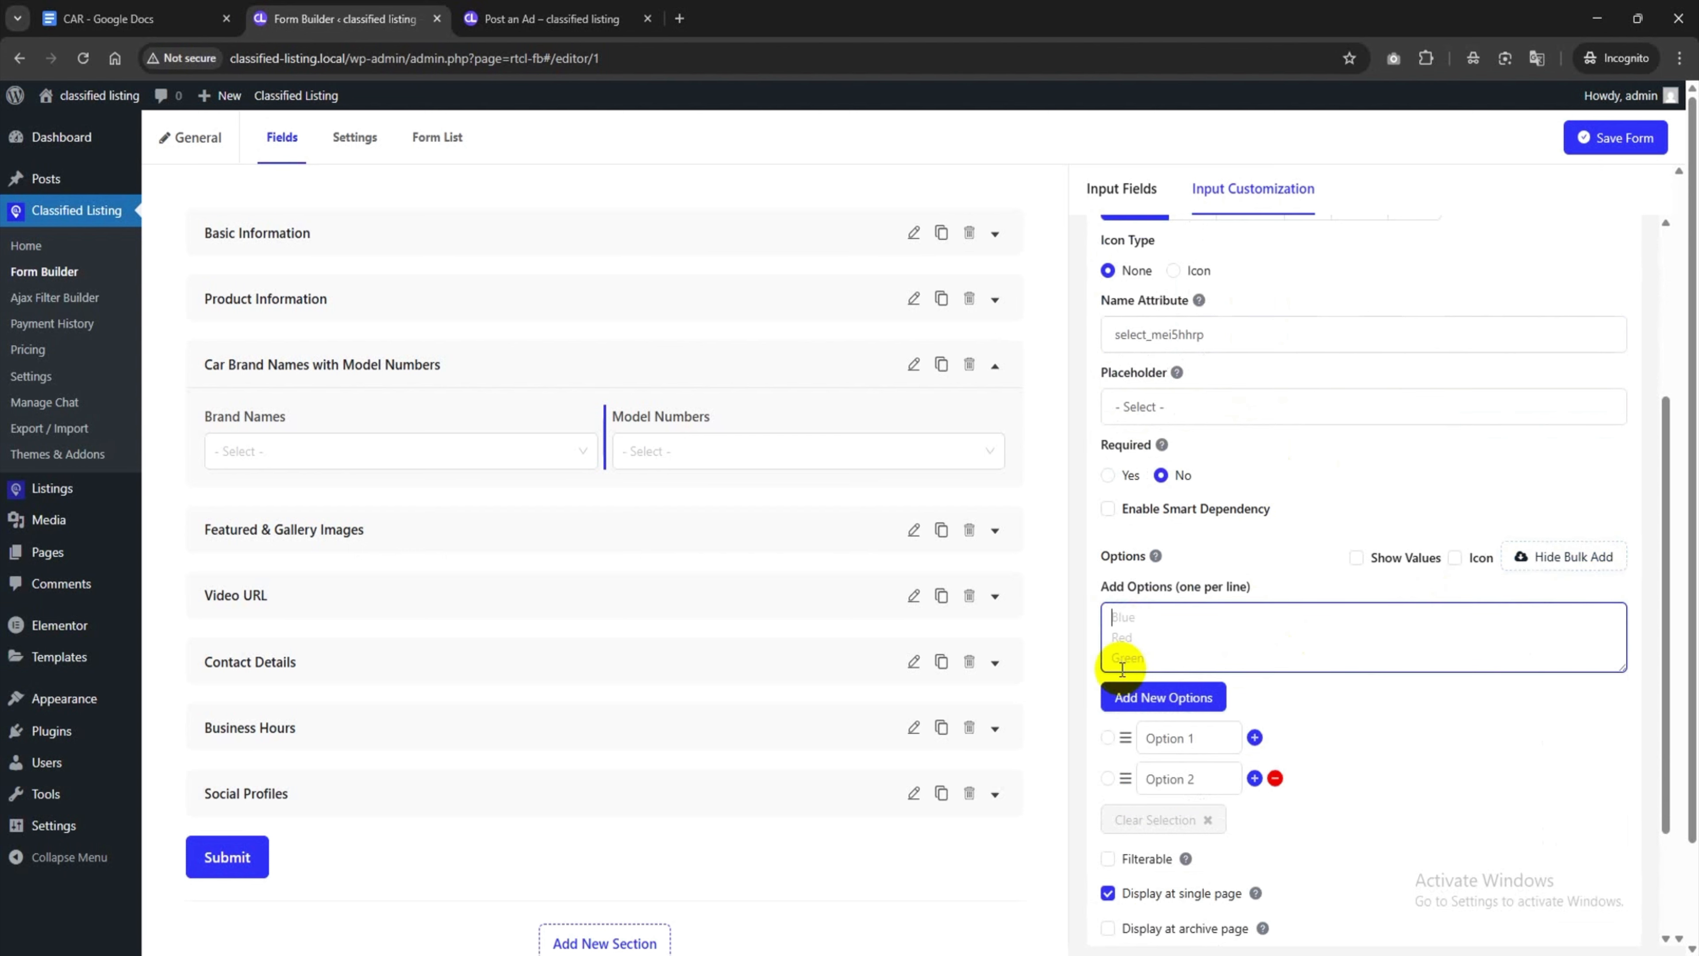
left_click(133, 18)
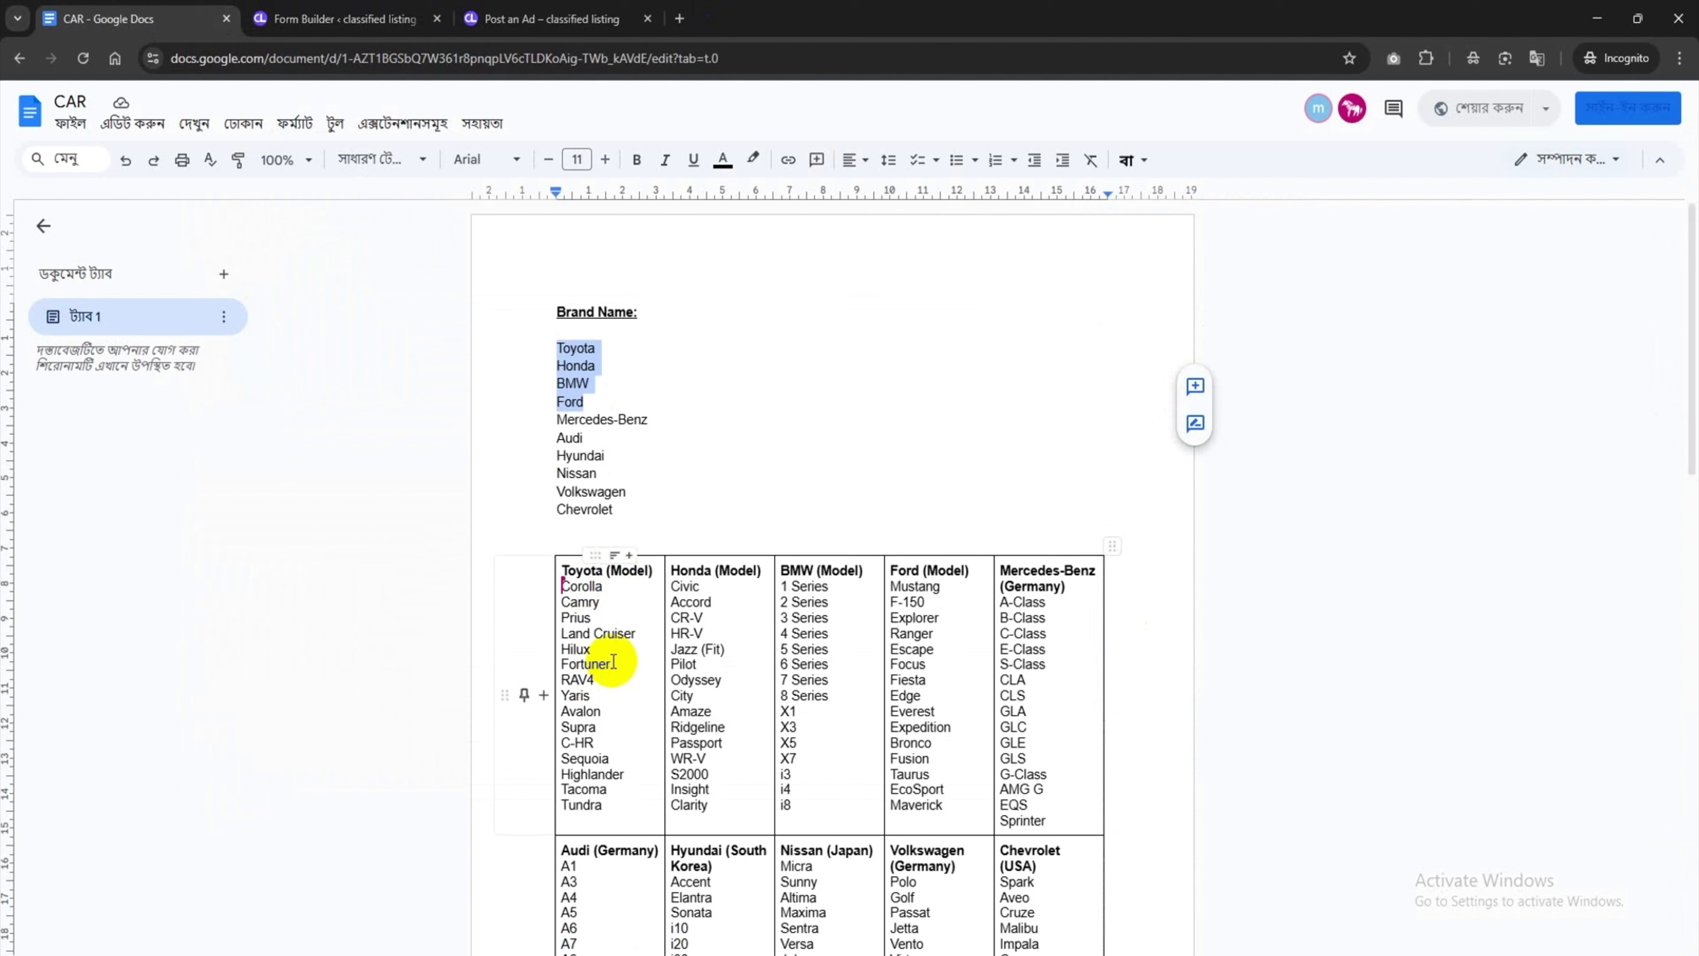
left_click_drag(606, 654, 564, 605)
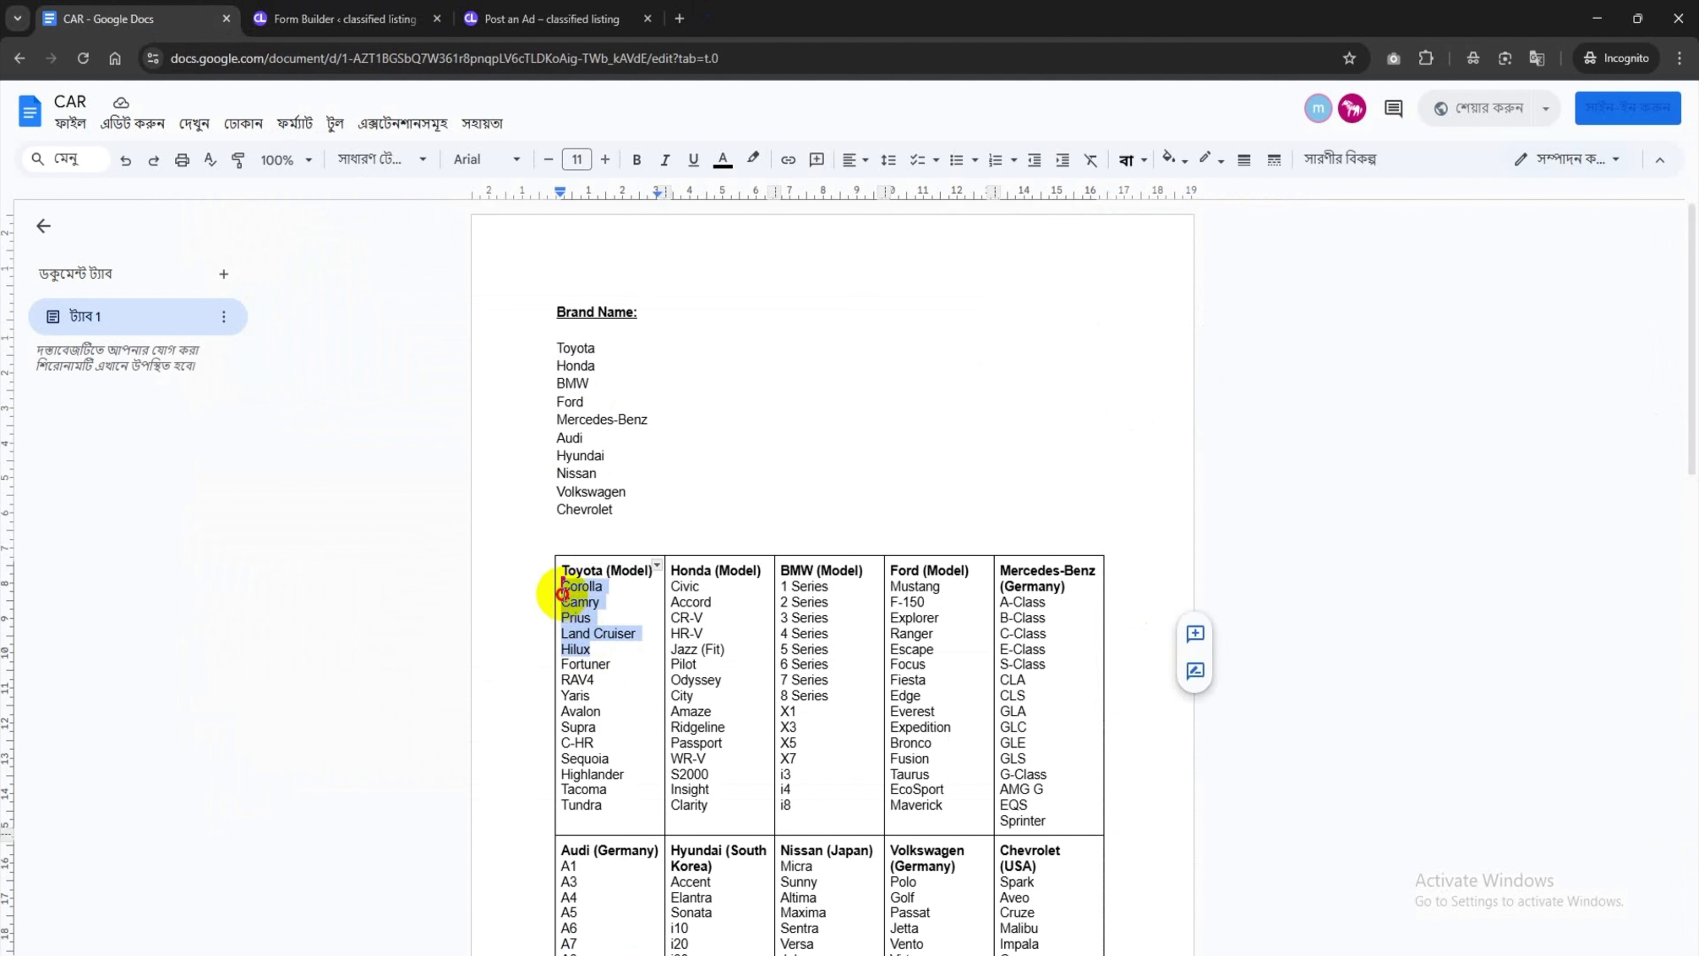
left_click(268, 18)
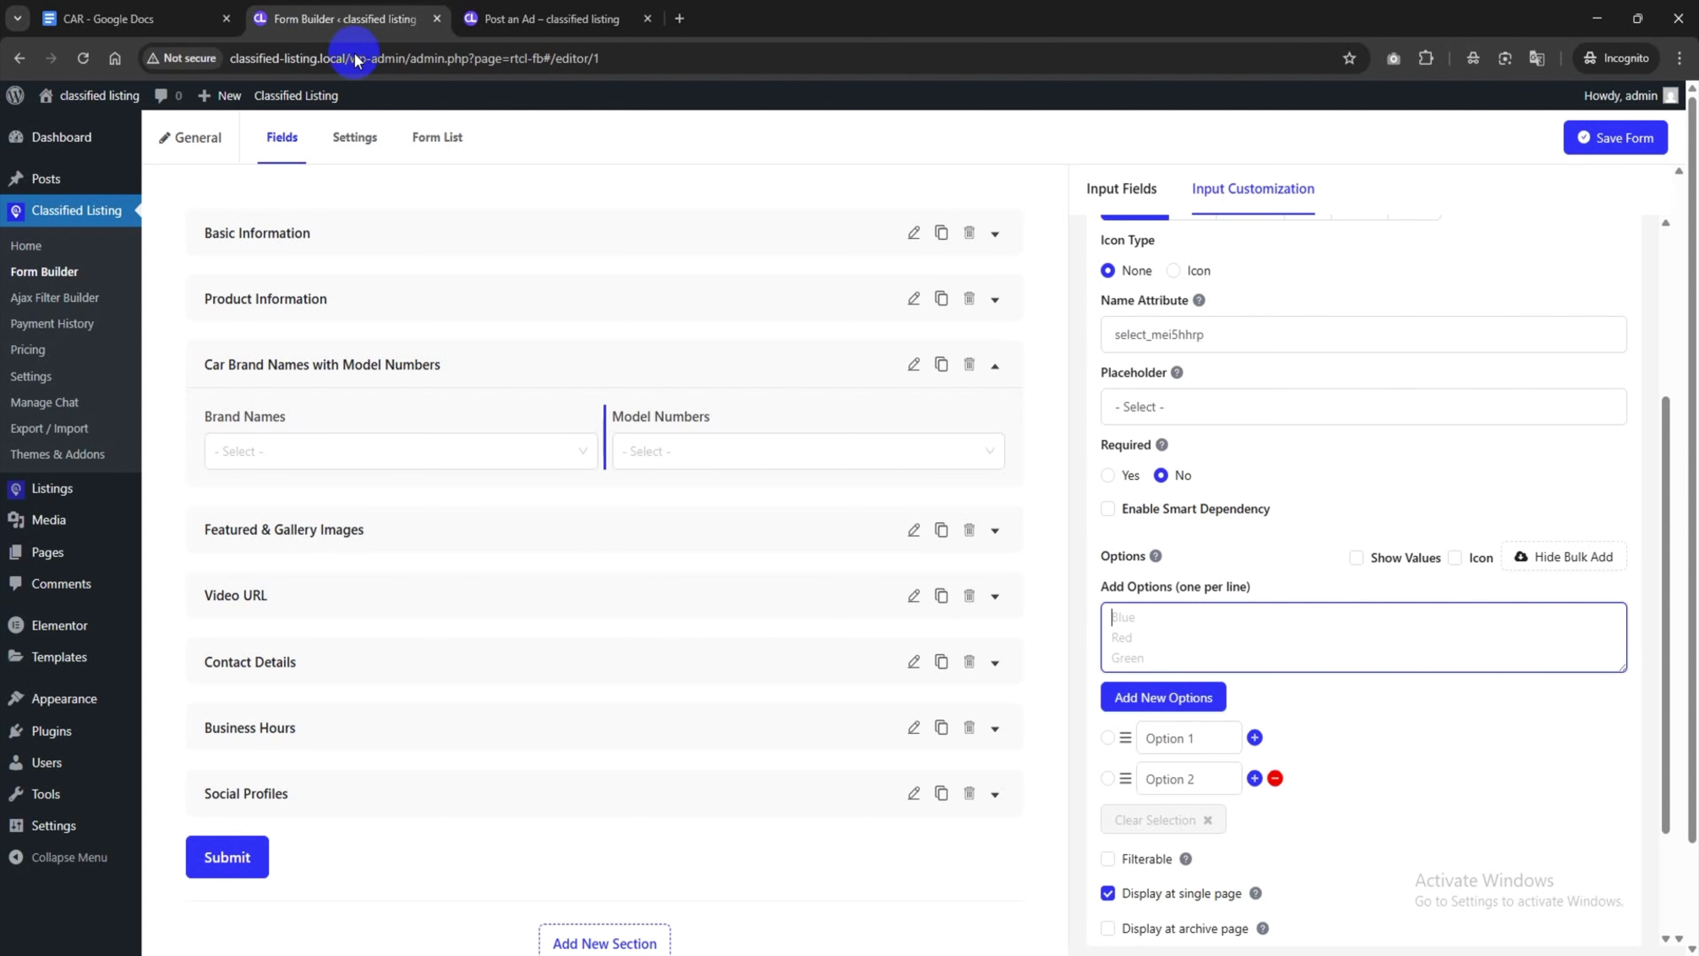
left_click(1146, 619)
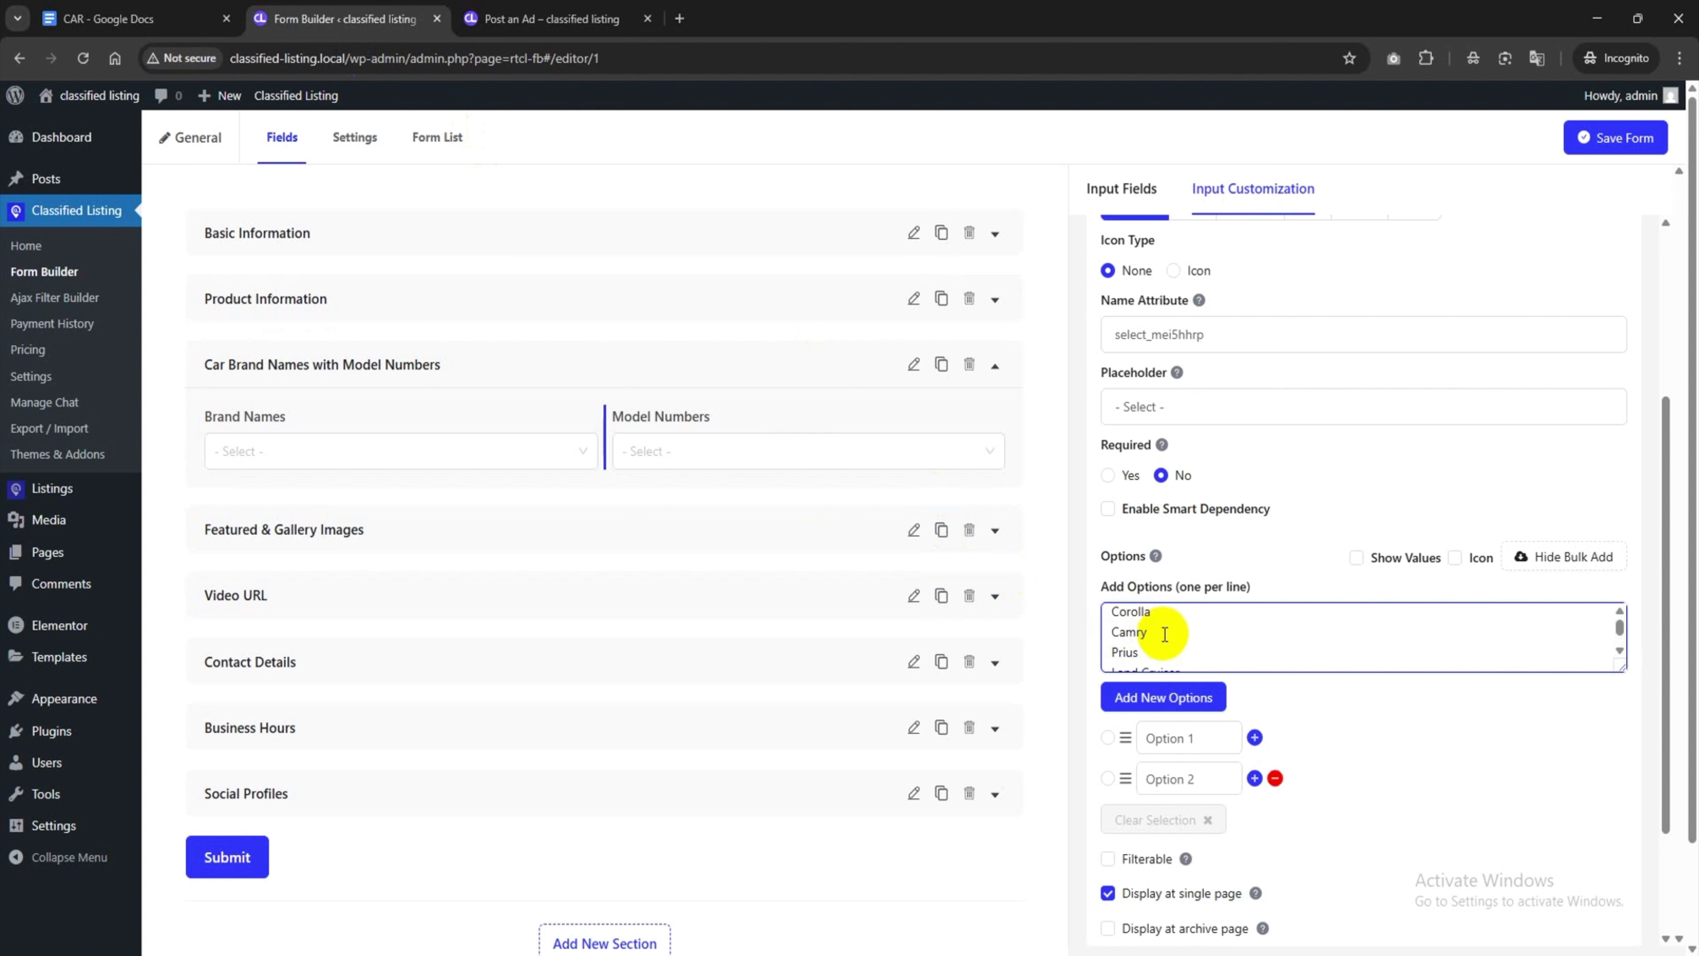
left_click(1188, 697)
Remove the placeholder options Option 1 and Option 2 from the Model Numbers dropdown, moving Corolla to the first place
left_click(1219, 634)
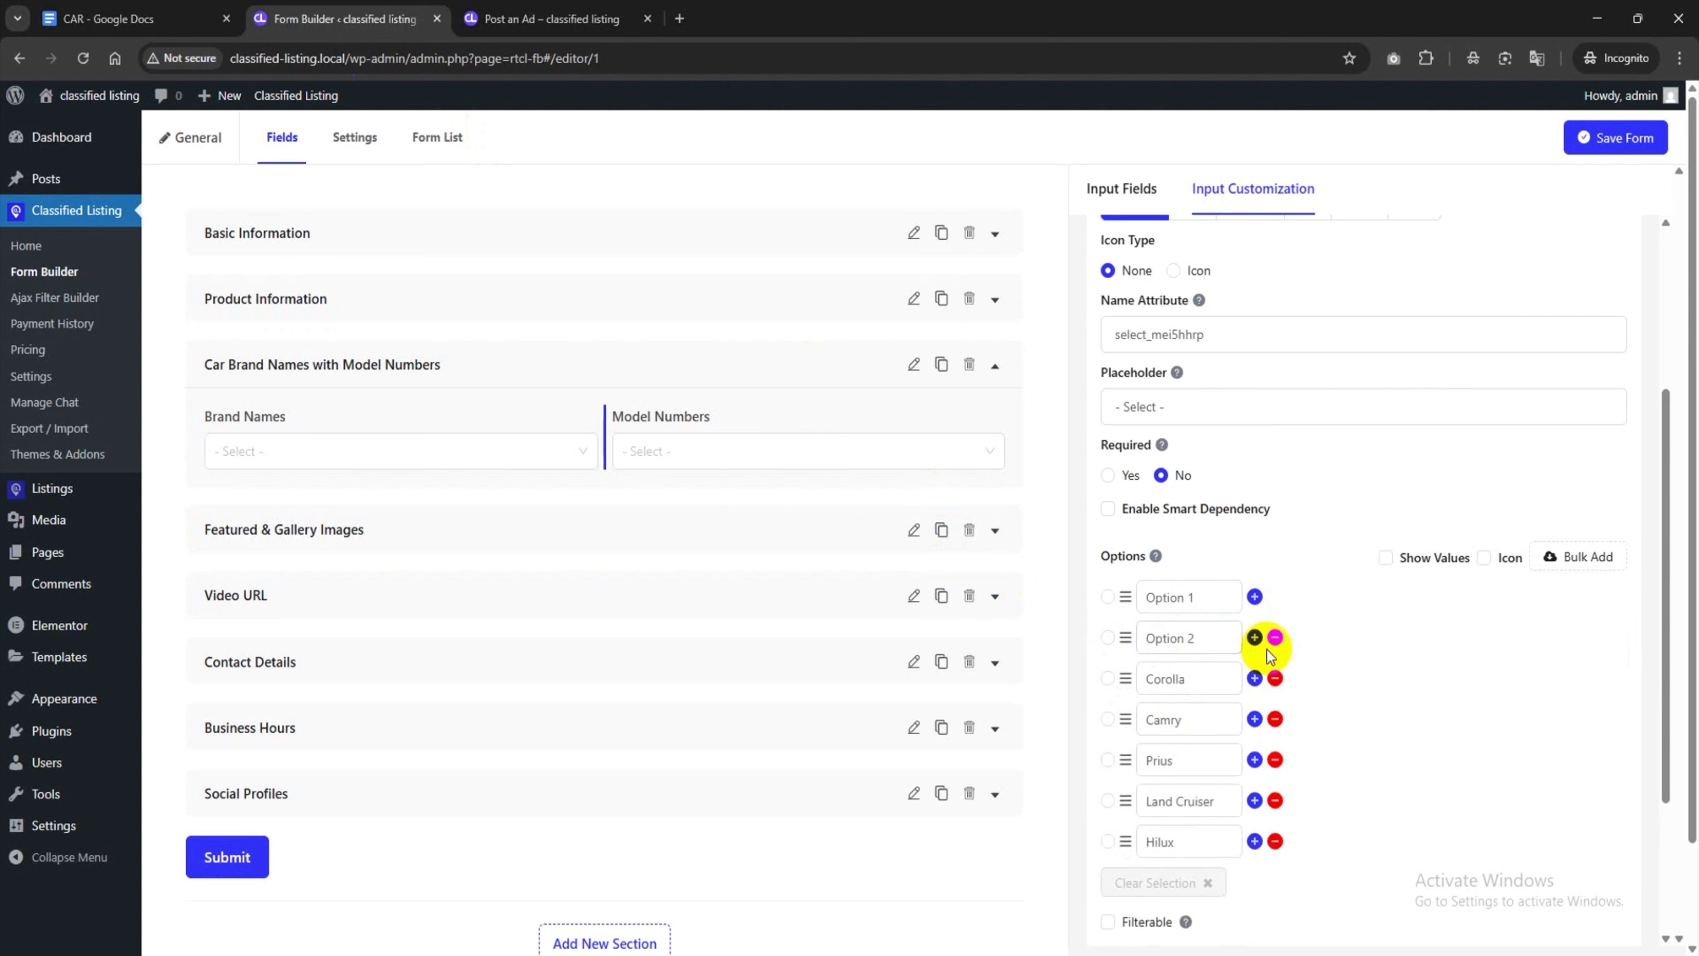
left_click(1276, 638)
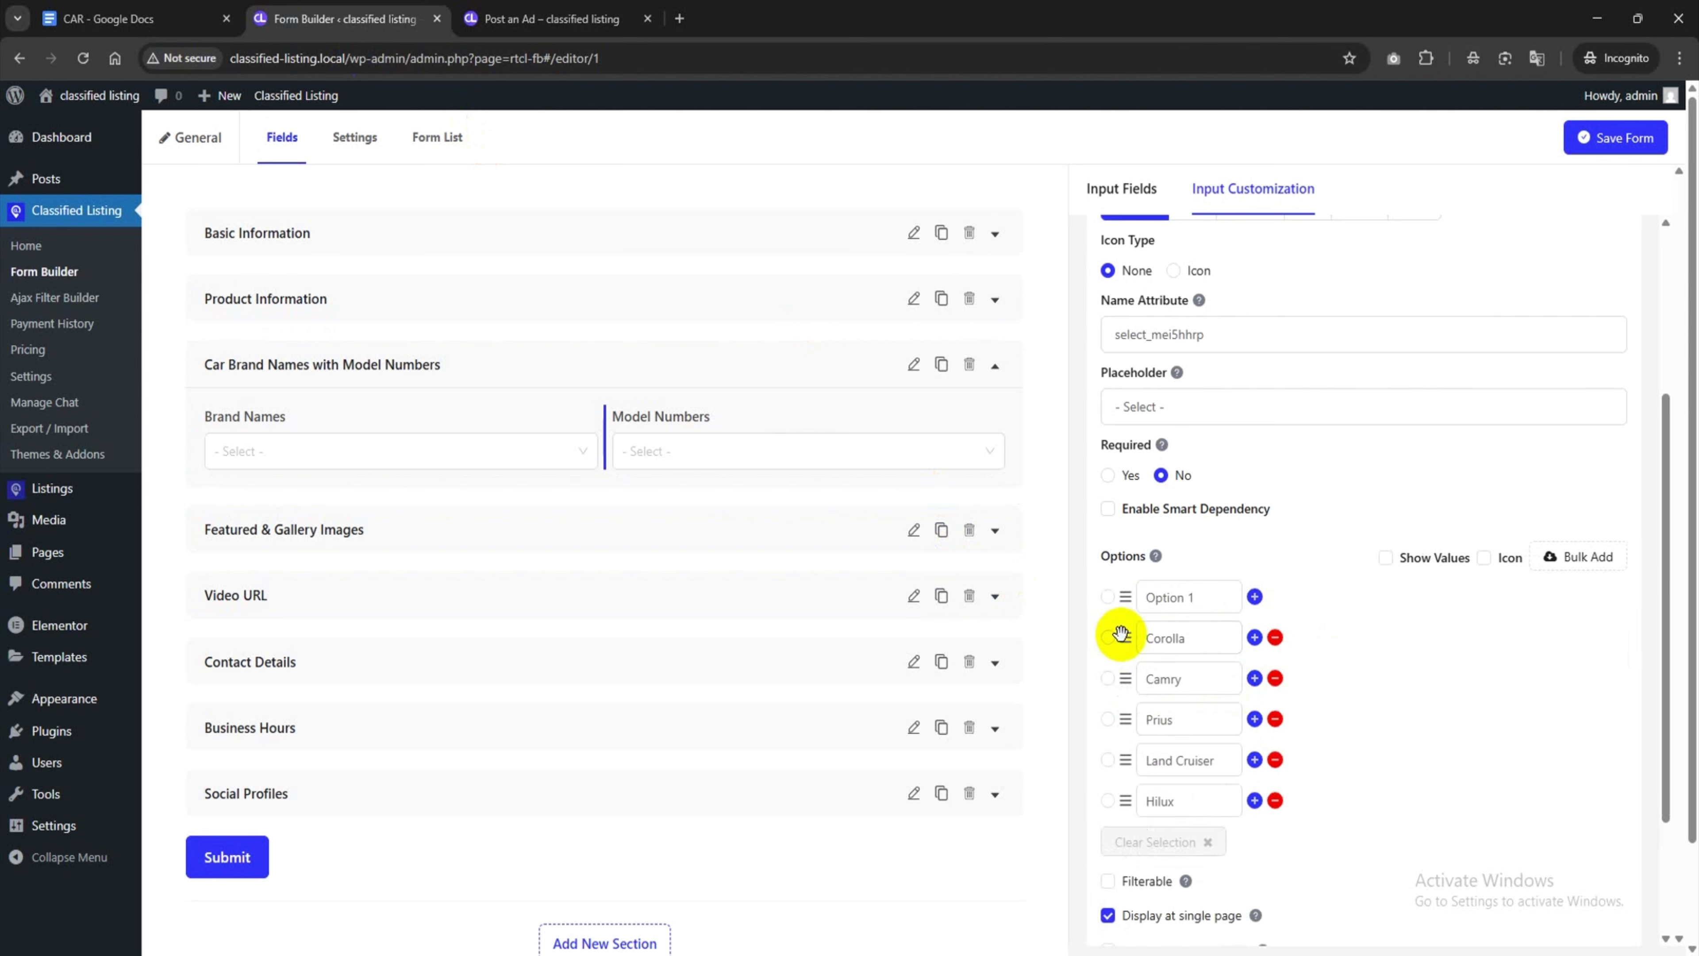
left_click_drag(1121, 633, 1114, 596)
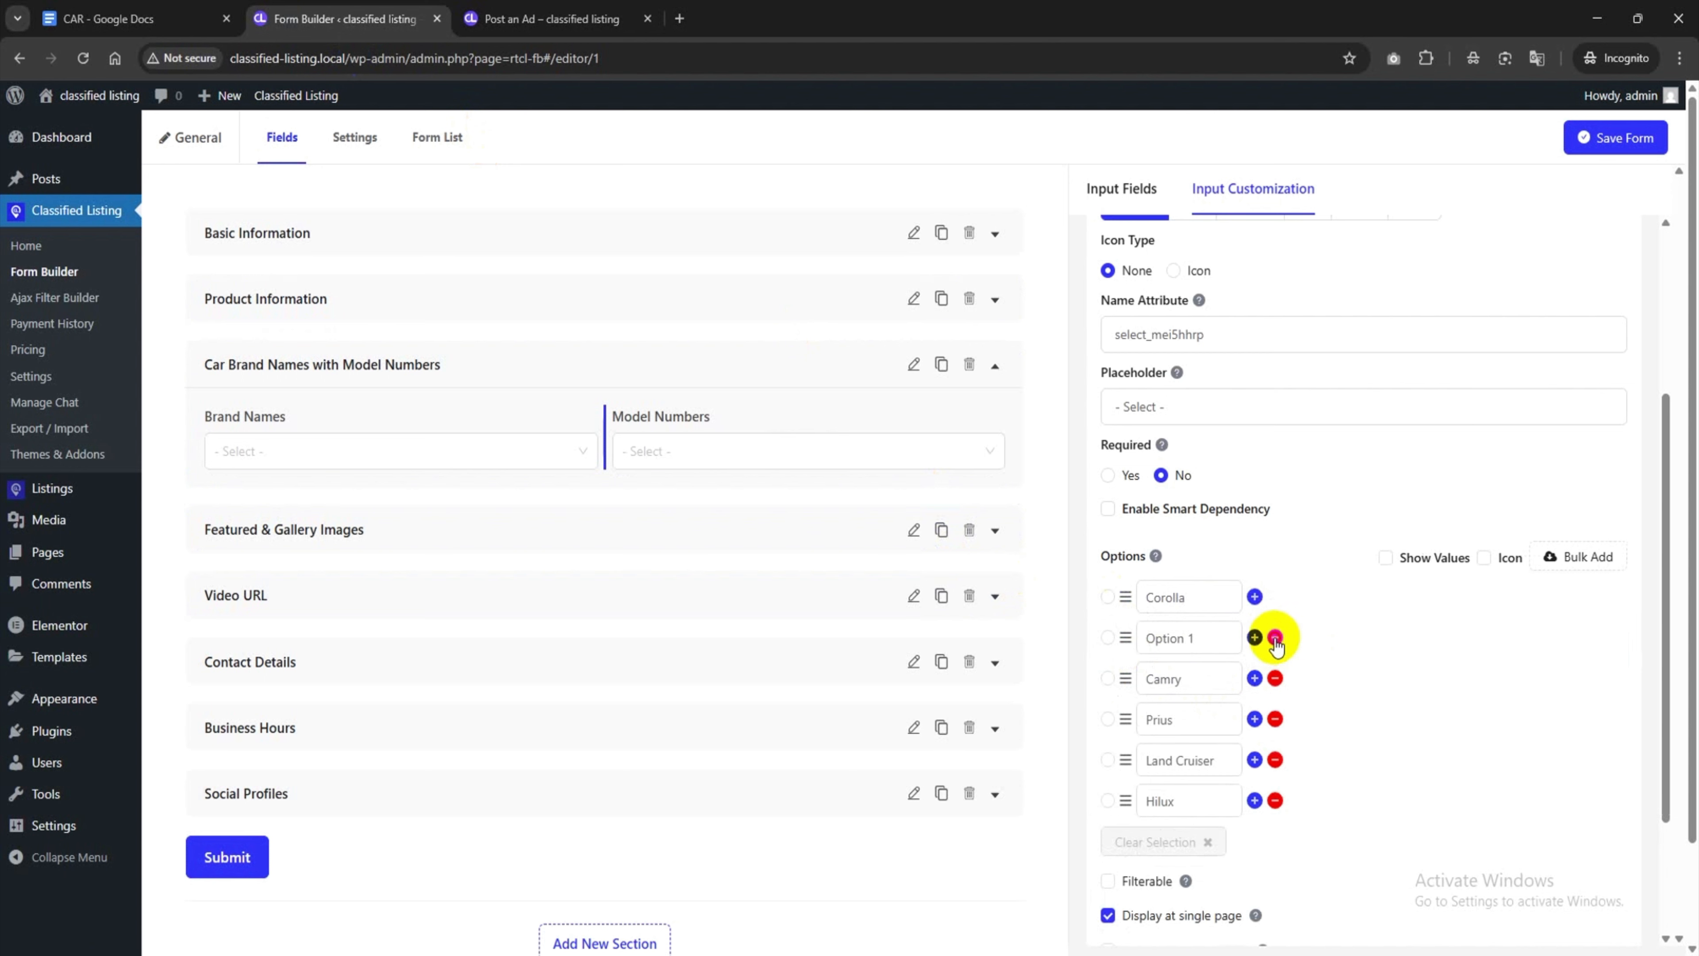
left_click(1276, 638)
left_click(1183, 760)
left_click(1215, 714)
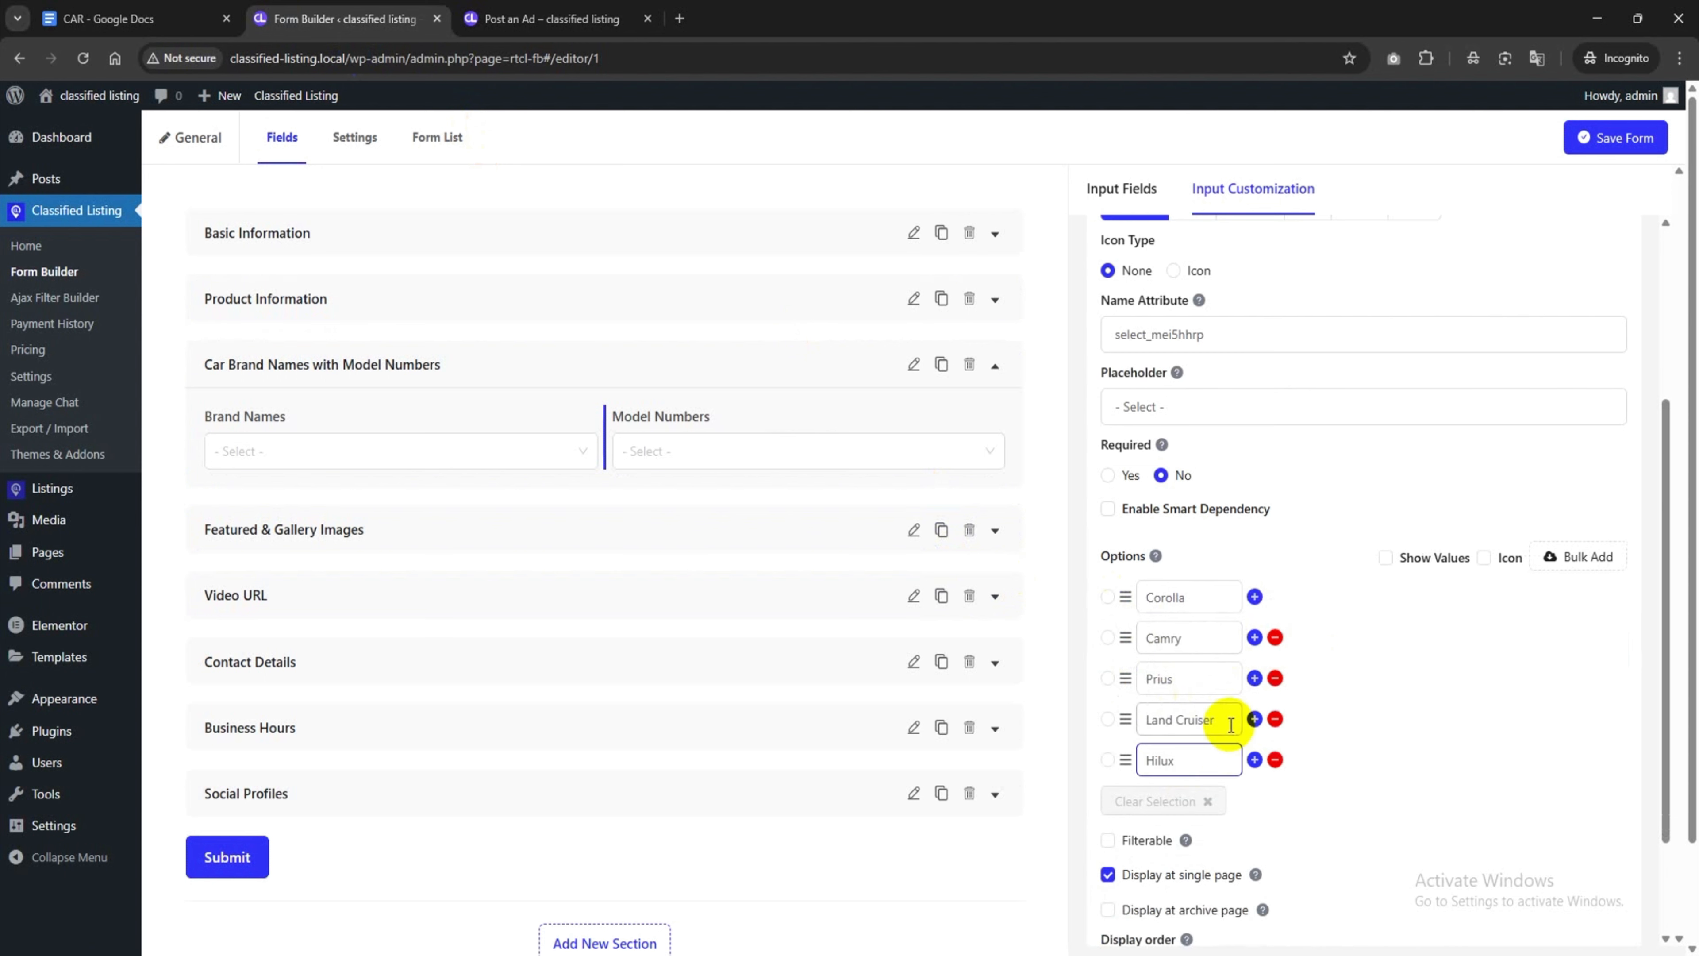
scroll(1212, 711, "up", 4)
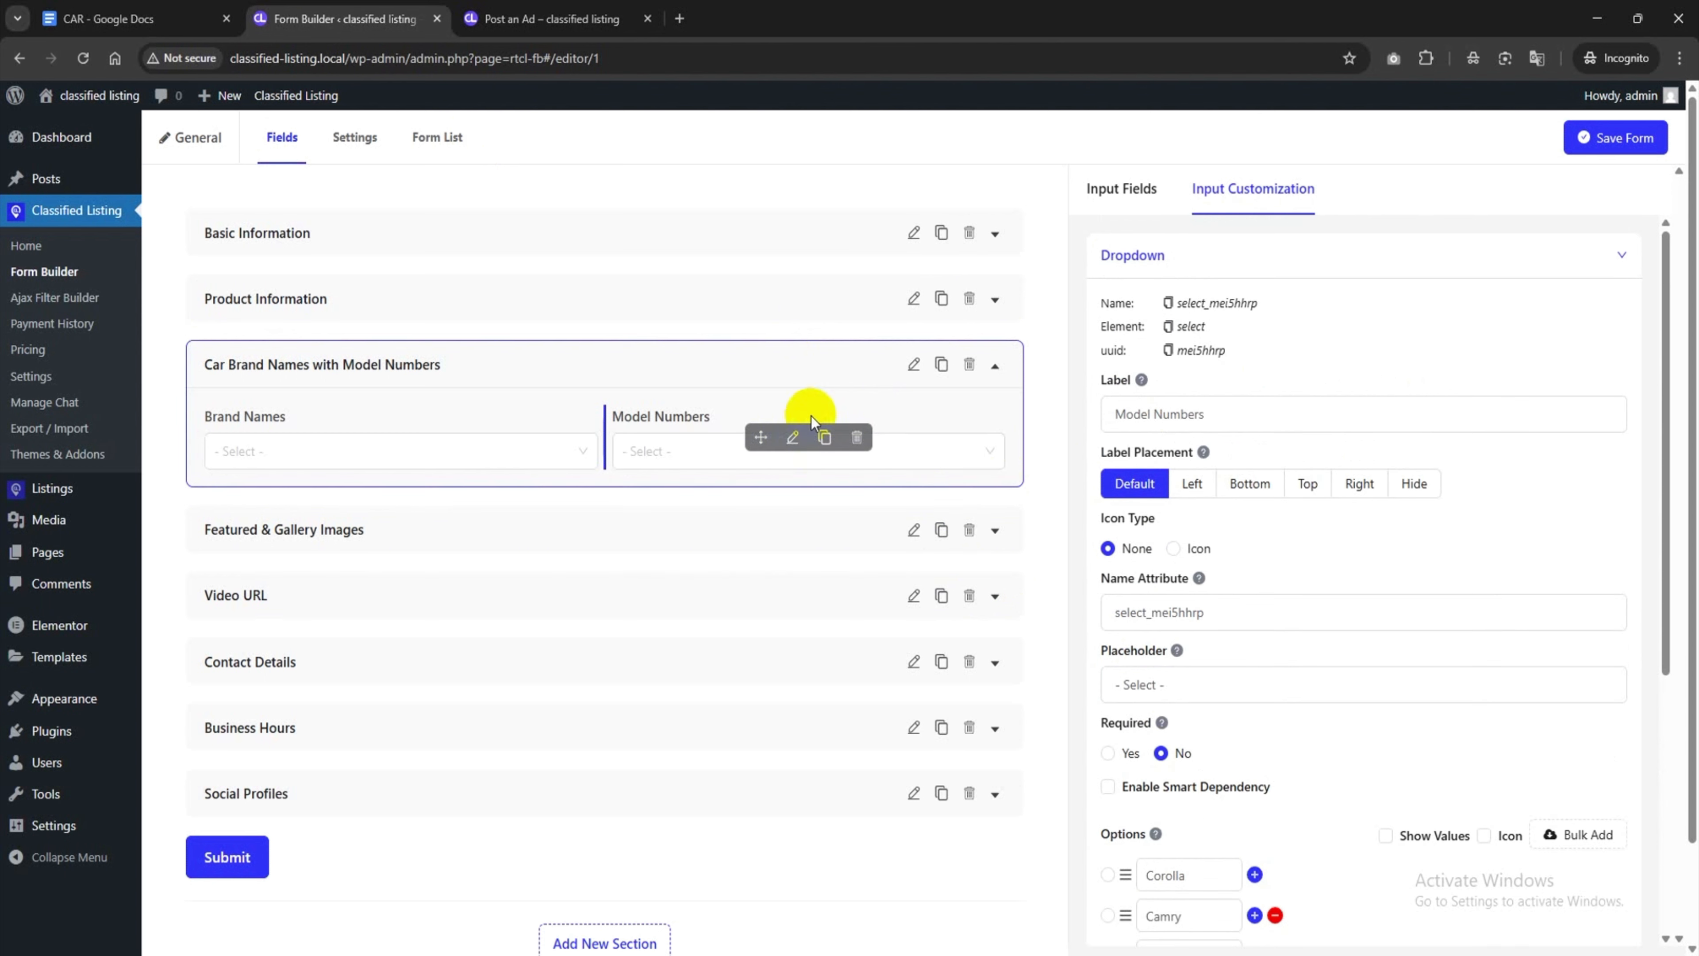
Enable Smart Dependency on the Model Numbers dropdown and make it depend on the Brand Names field
scroll(1247, 632, "down", 3)
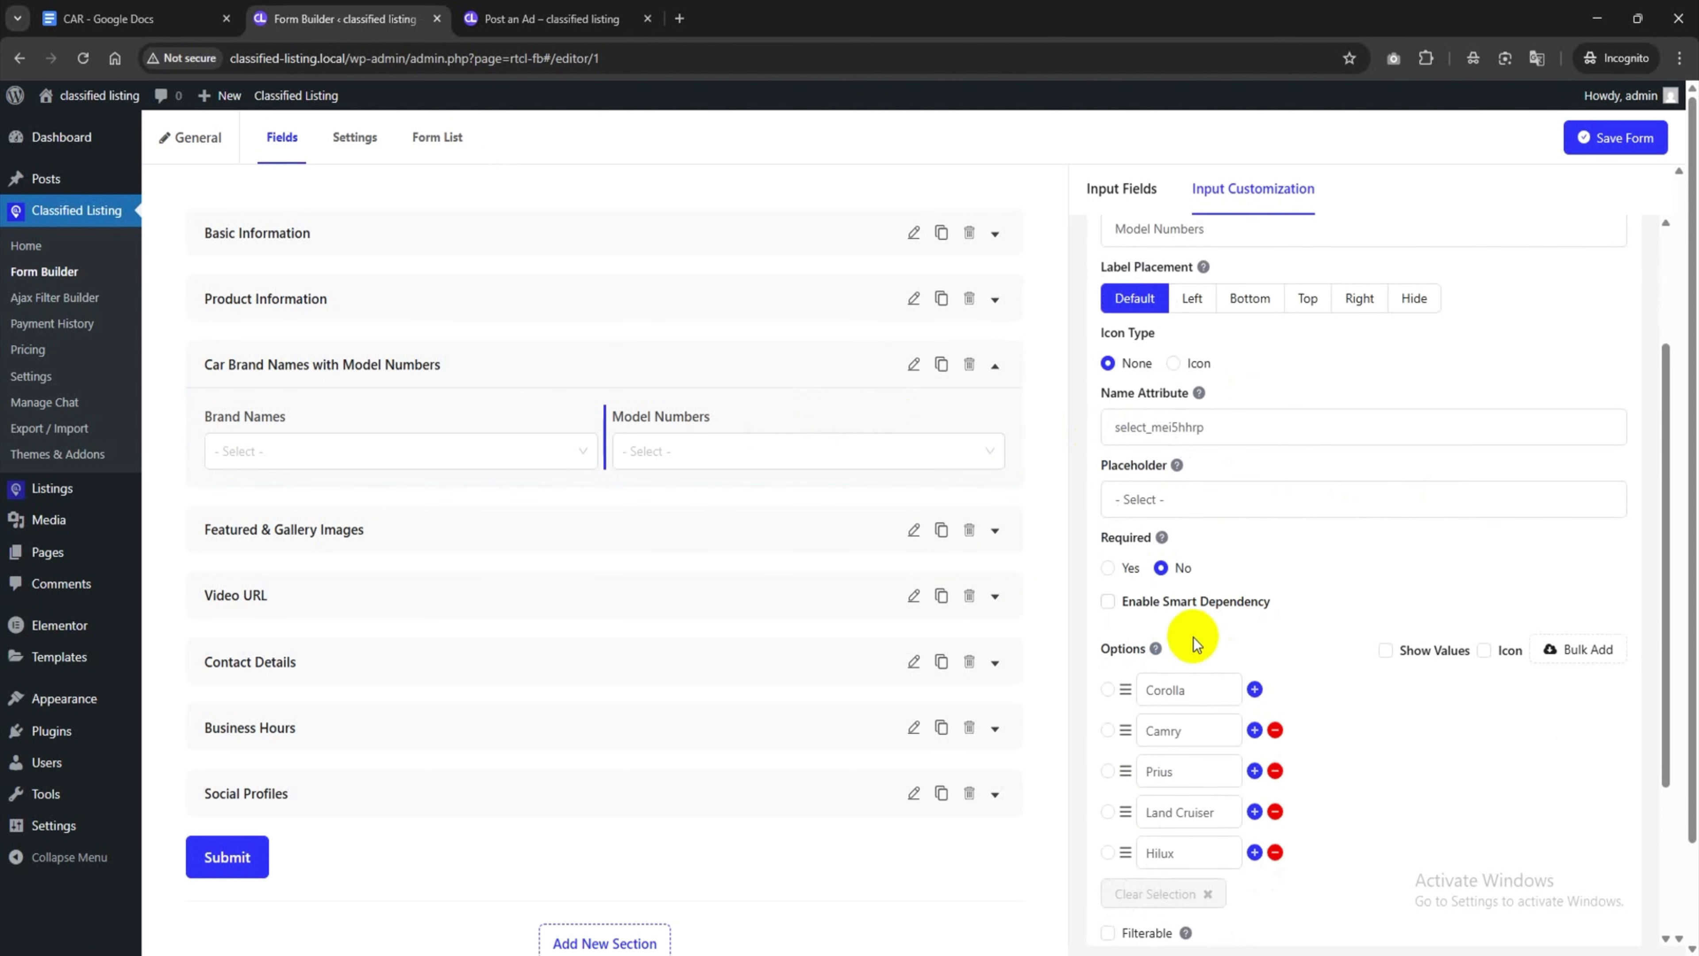
left_click(1141, 605)
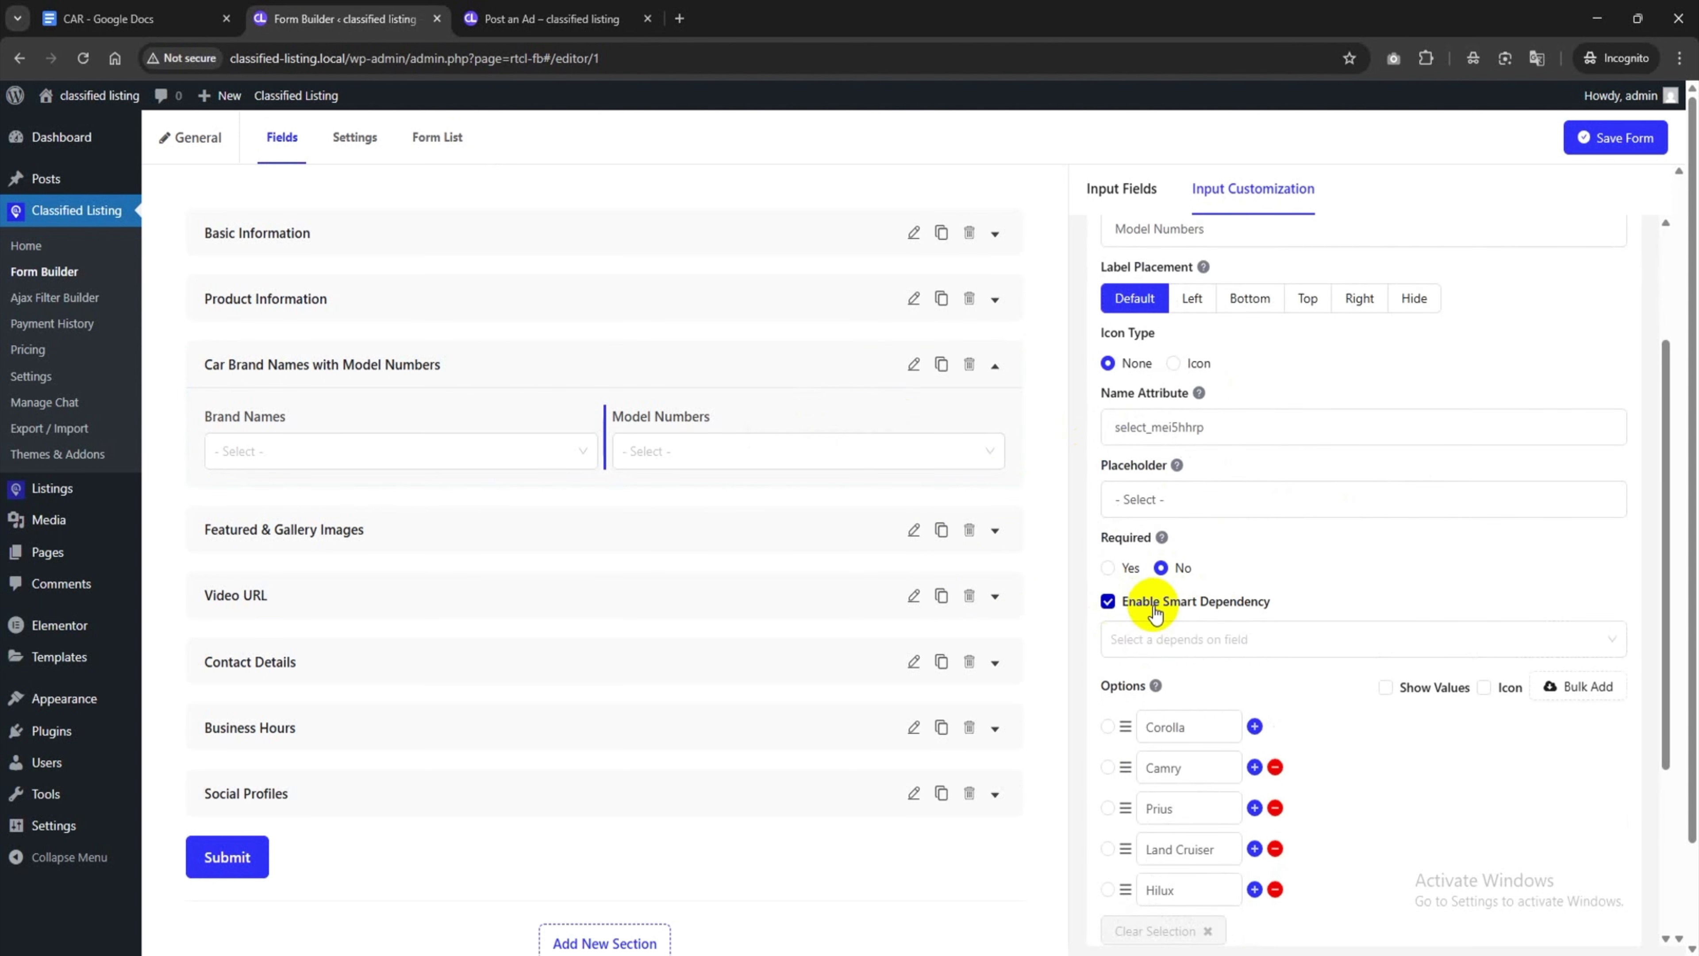
left_click(1185, 640)
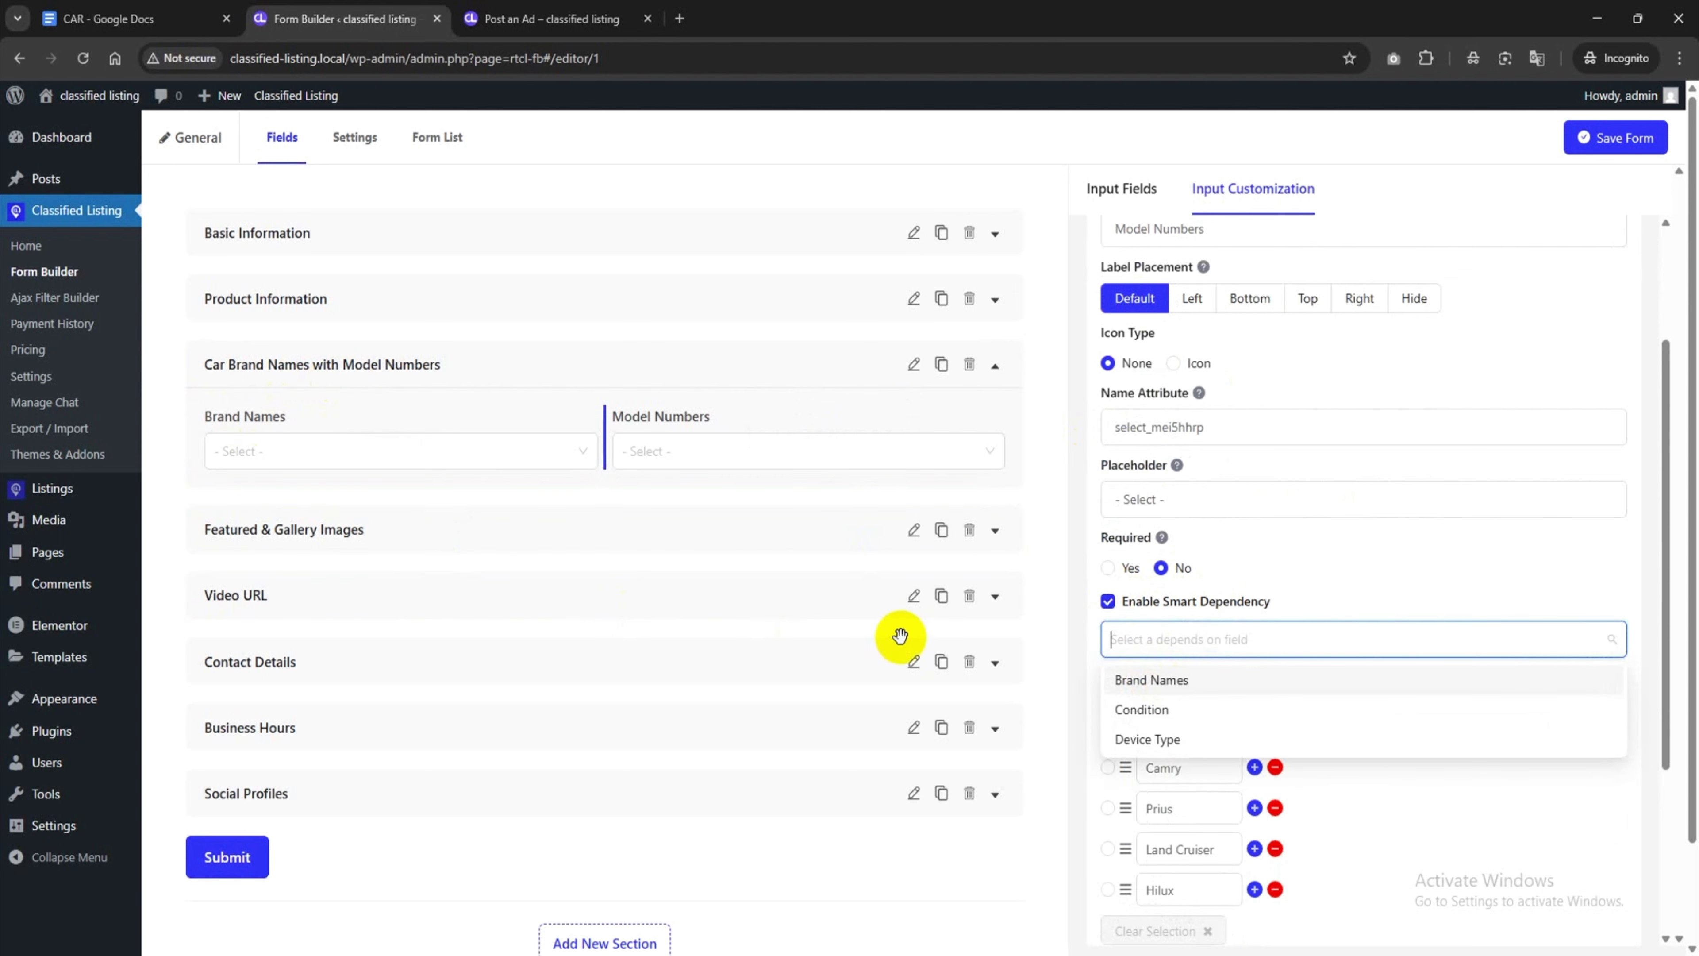
left_click(1150, 677)
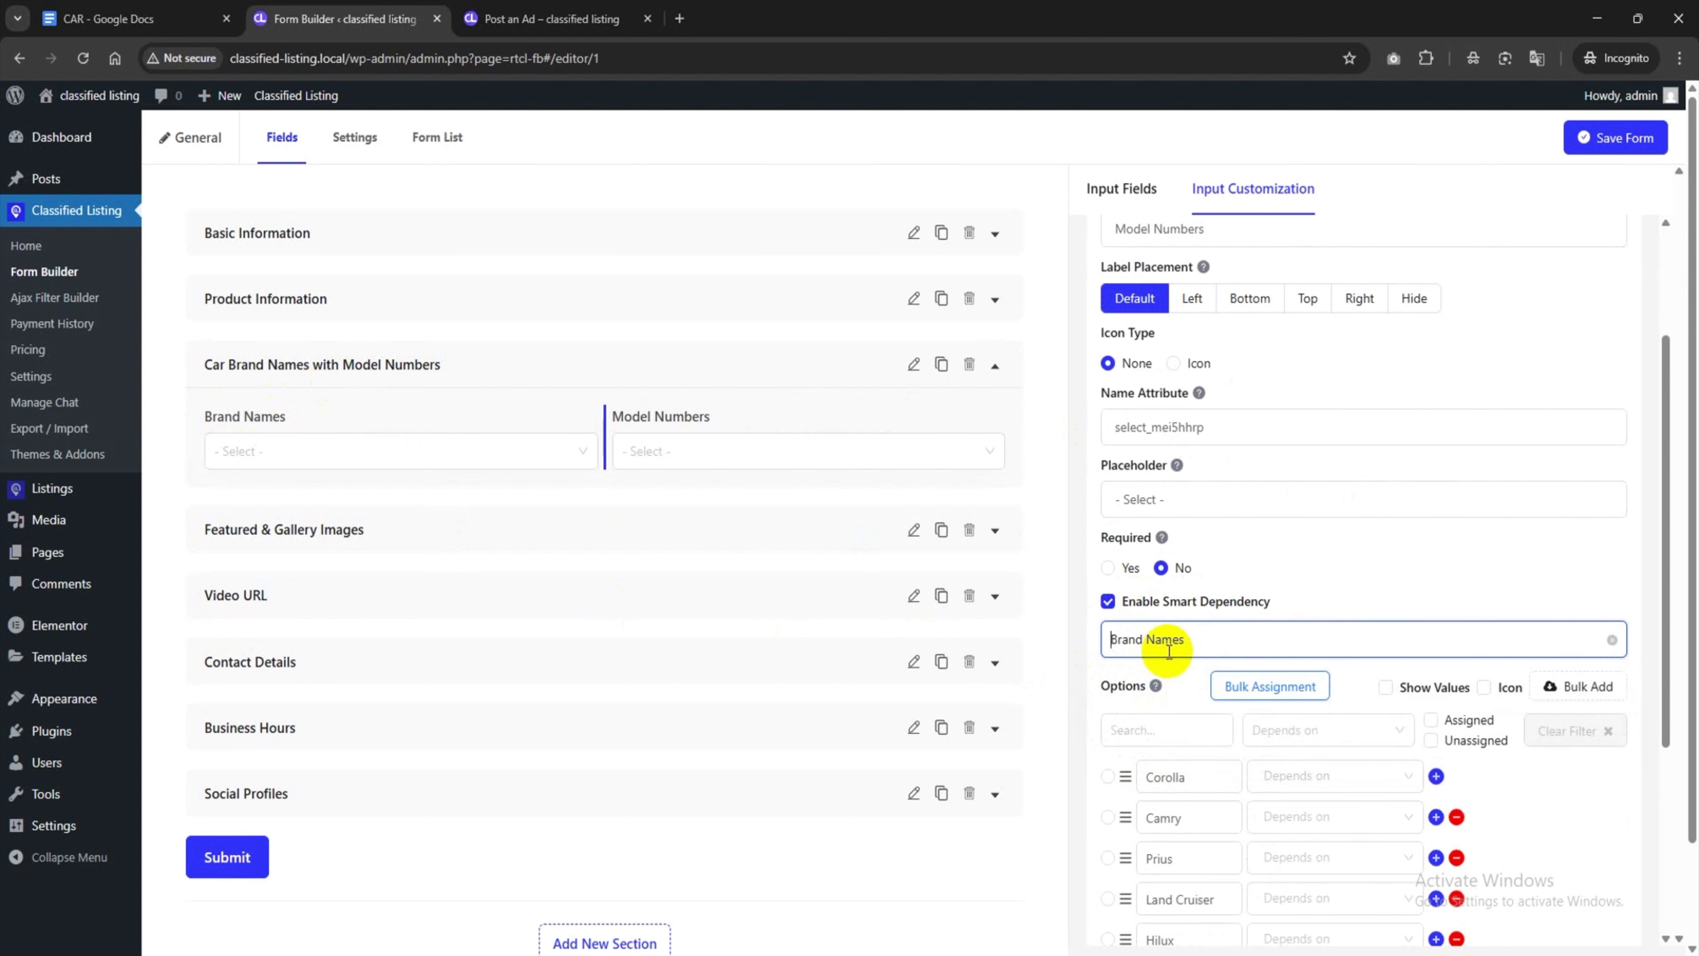
Open the bulk dependency assignment for the Model Numbers options and filter the list to unassigned ones
scroll(1169, 643, "down", 3)
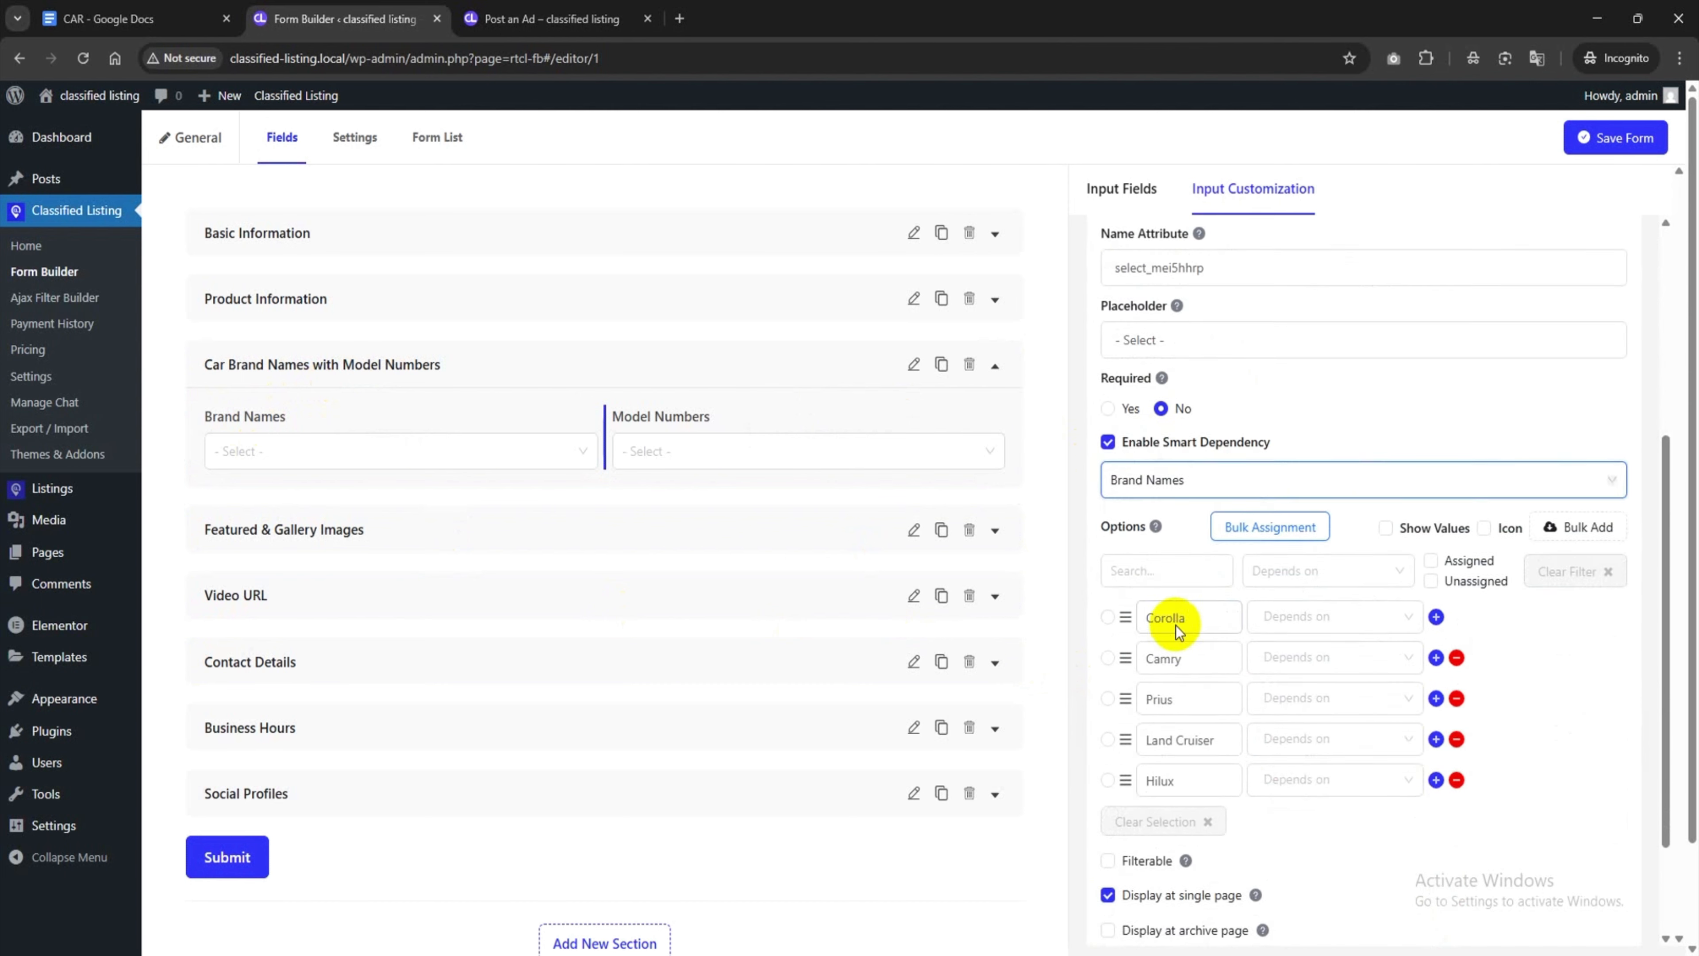
left_click(1260, 507)
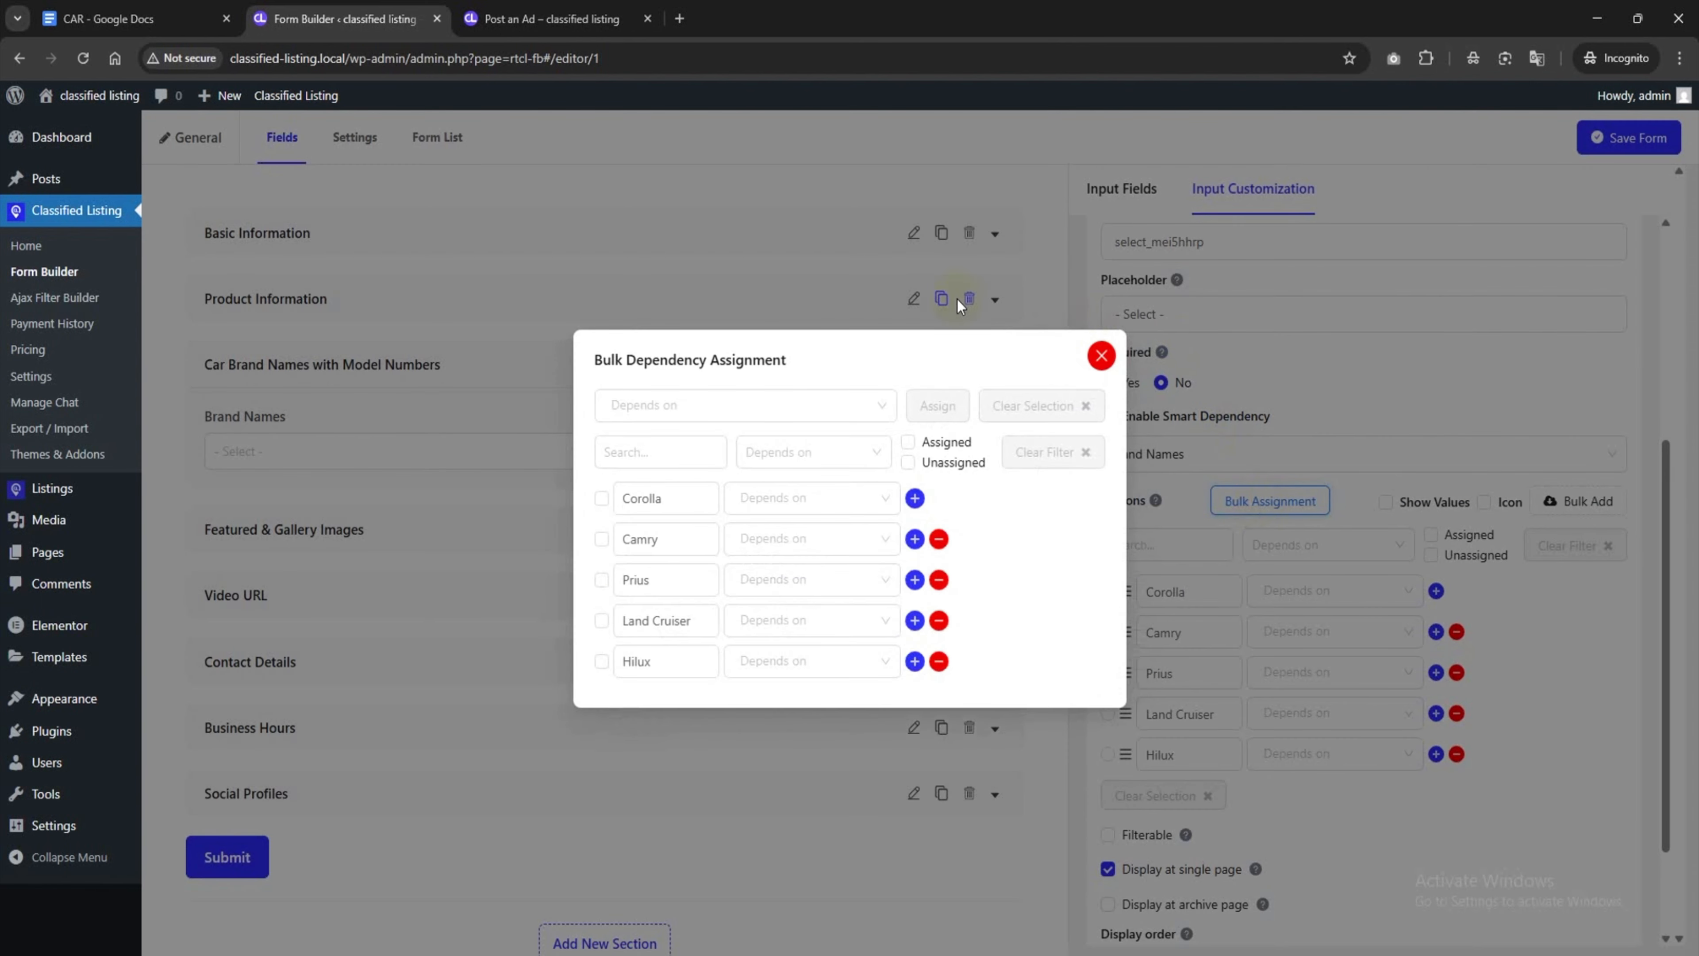
left_click(909, 442)
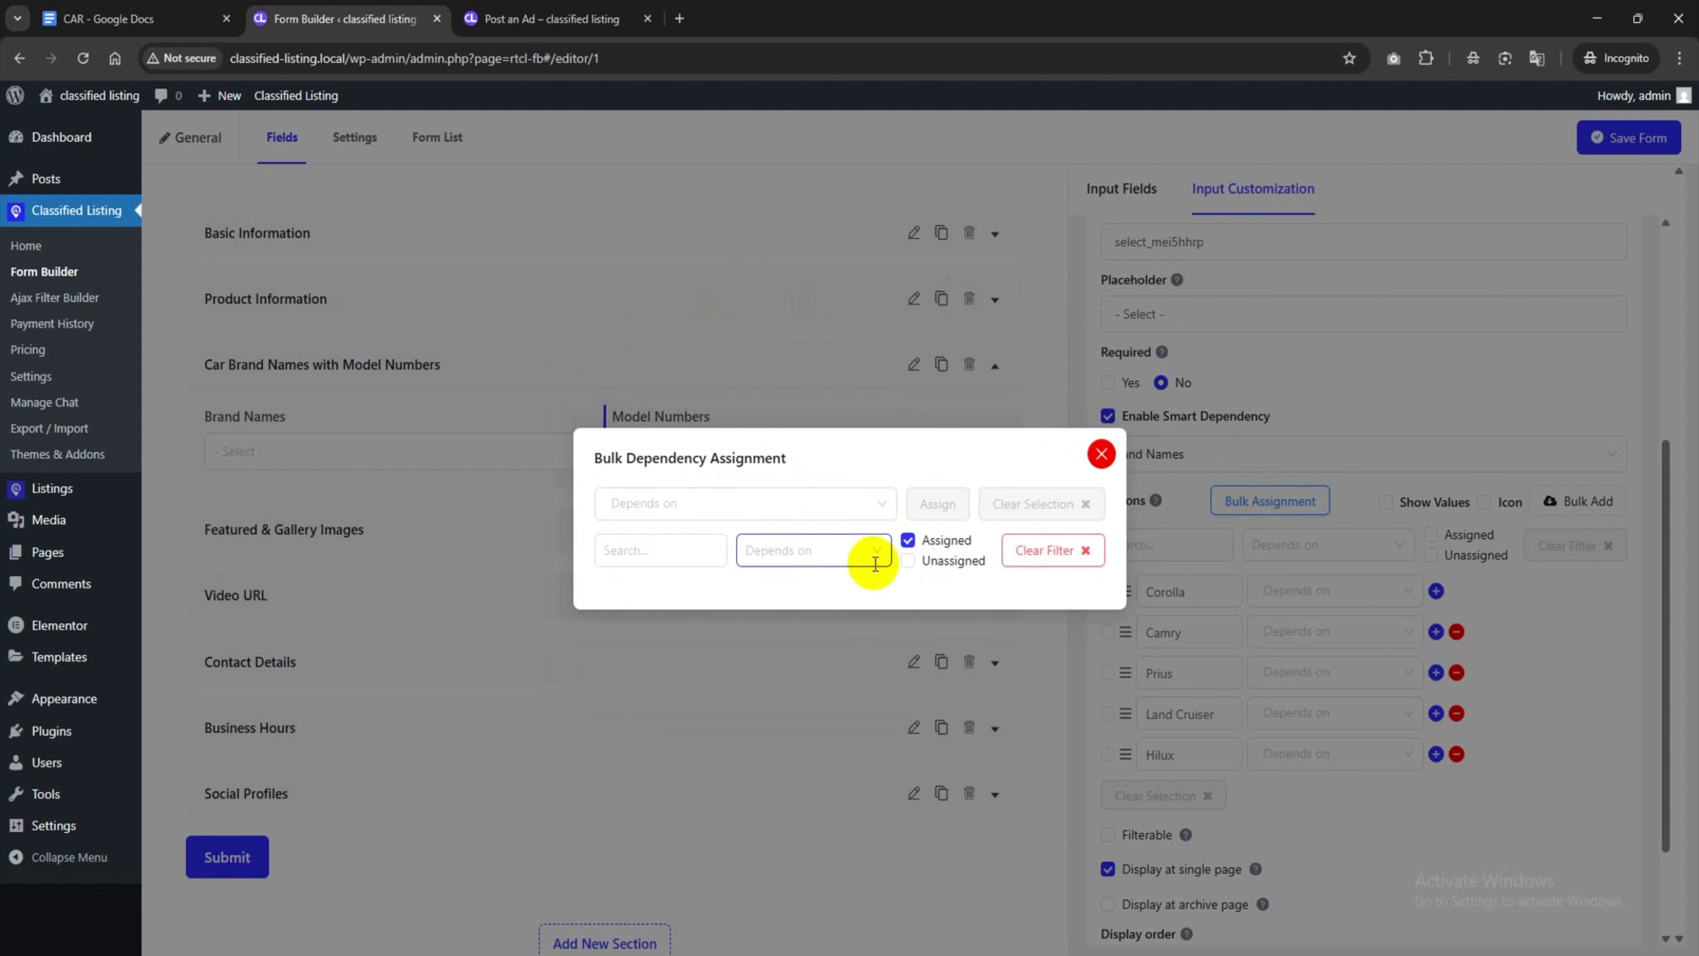
left_click(907, 540)
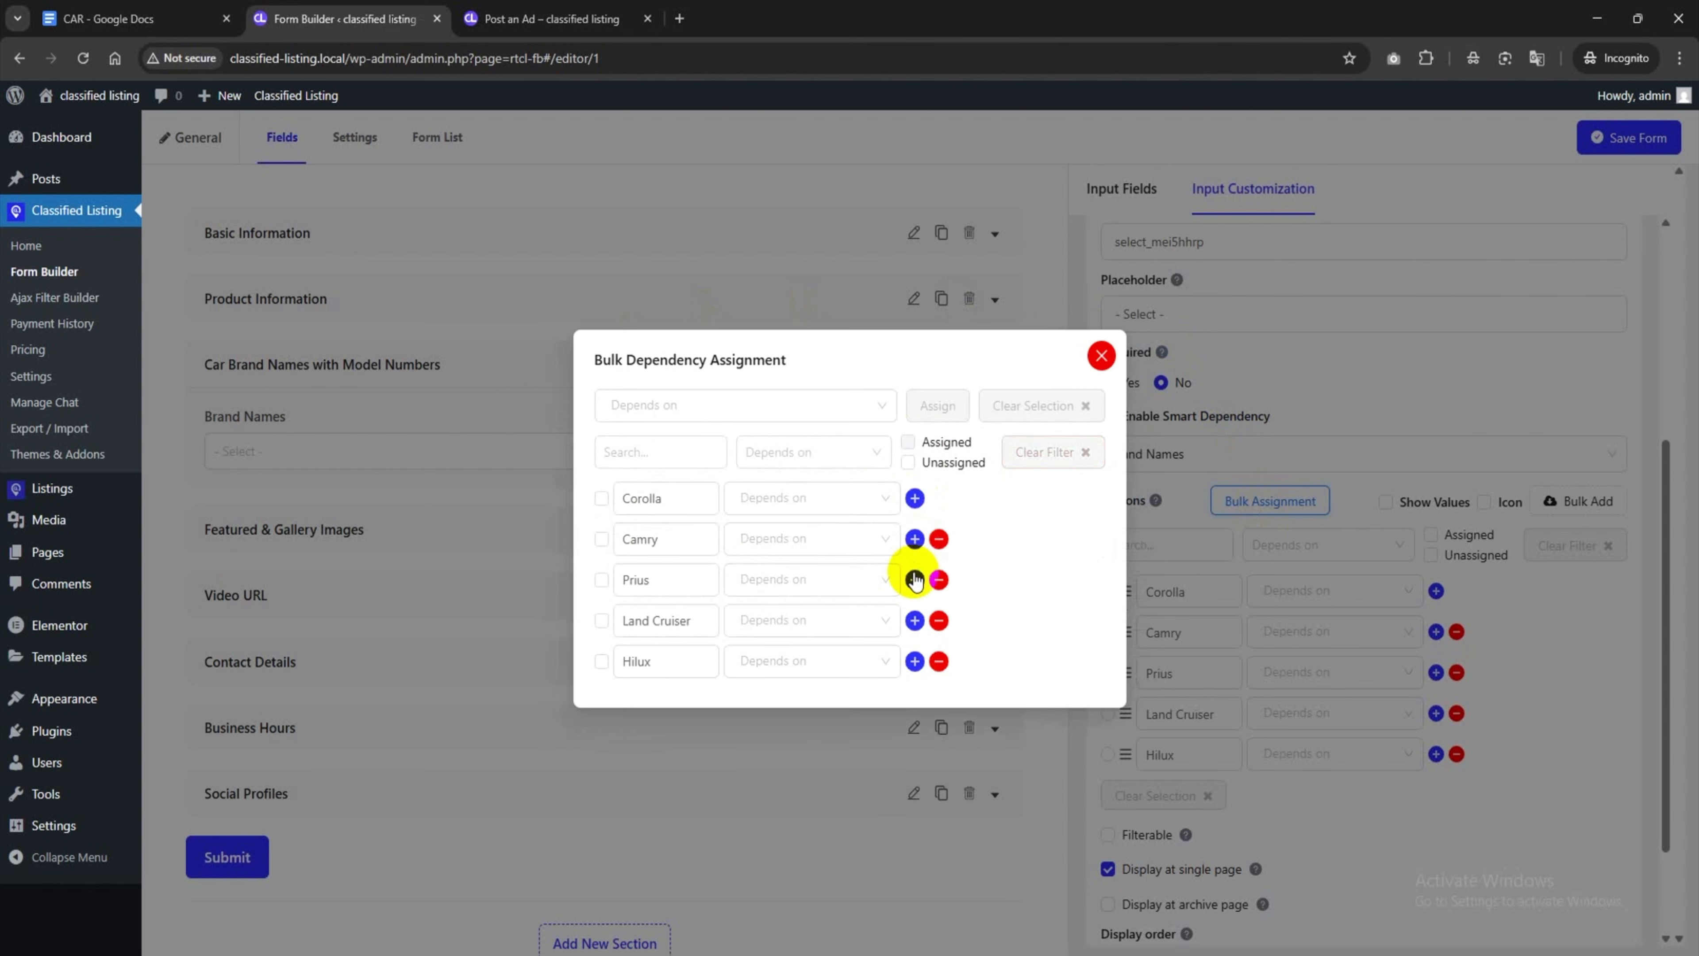
left_click(908, 463)
Assign the Toyota brand to Corolla, Camry, Prius, Land Cruiser and Hilux in bulk, and save the form
left_click(672, 404)
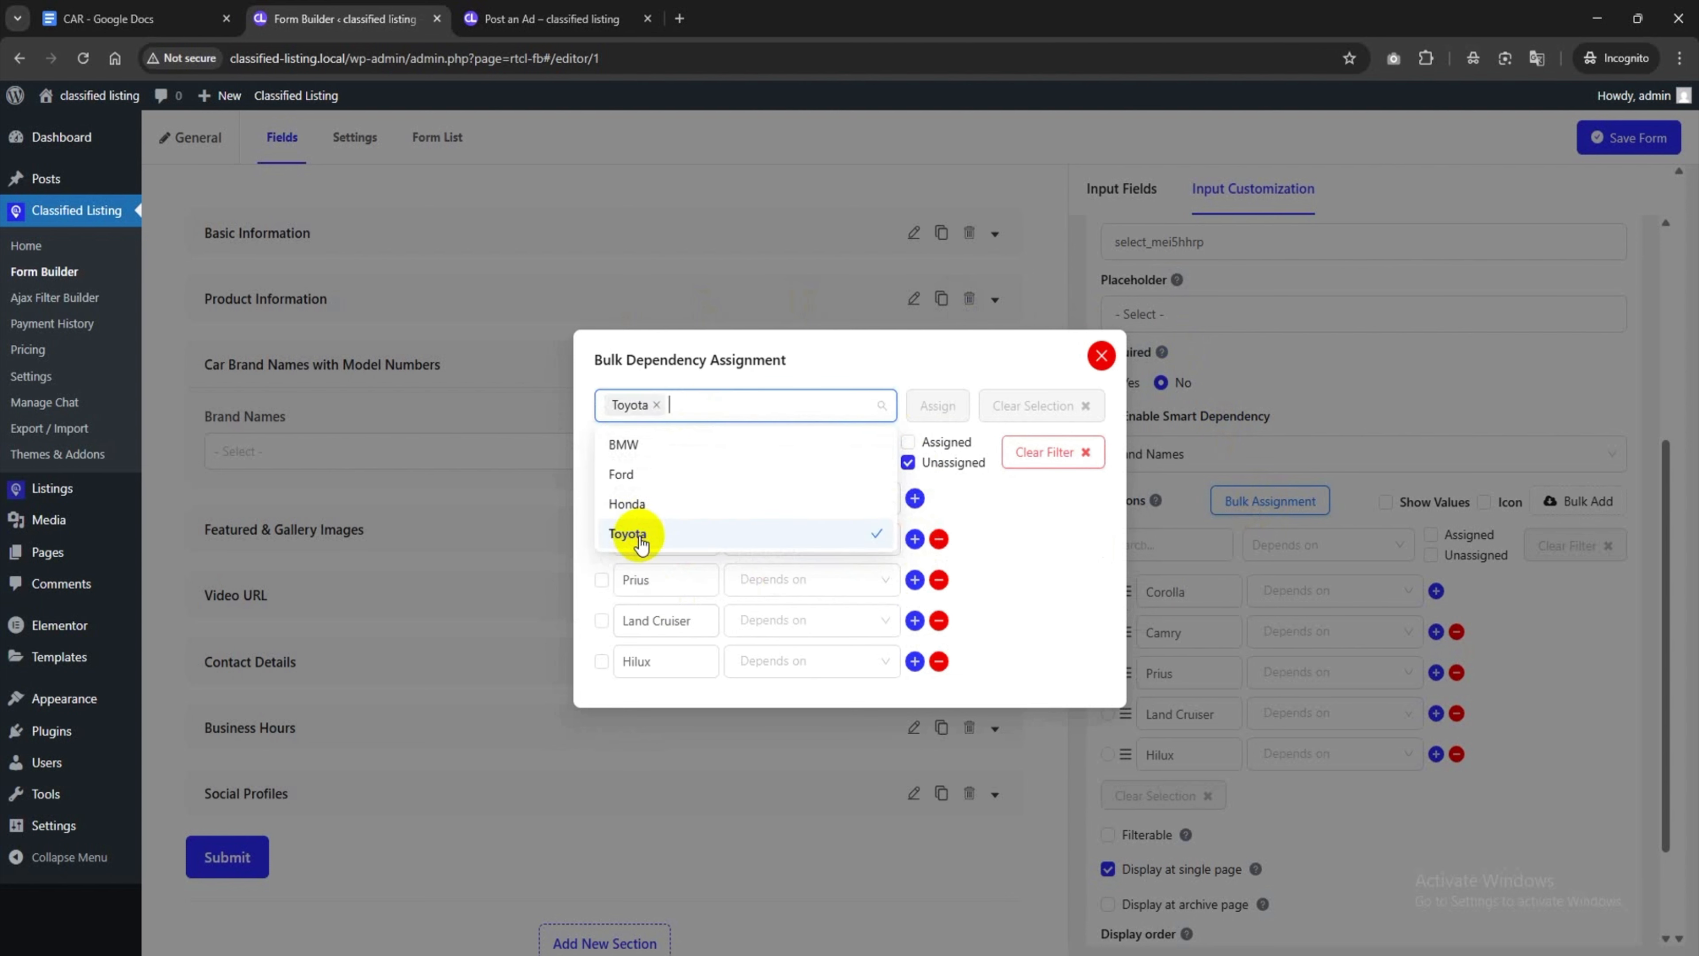
left_click(922, 380)
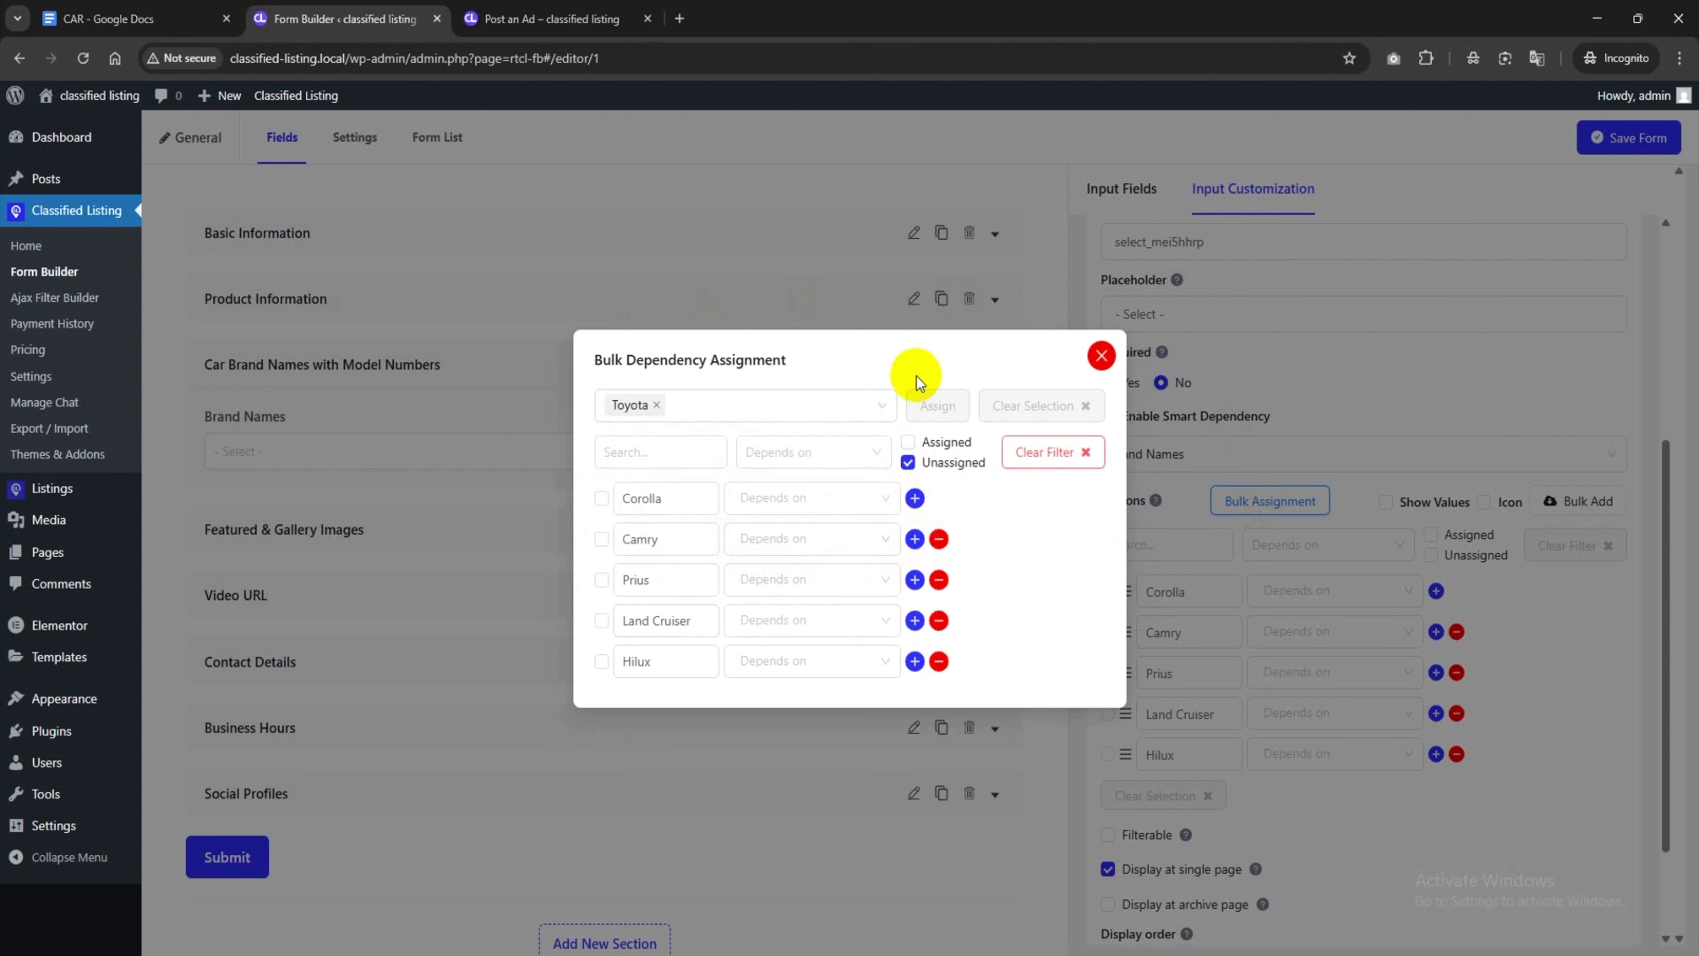
left_click(602, 497)
left_click(601, 539)
left_click(601, 580)
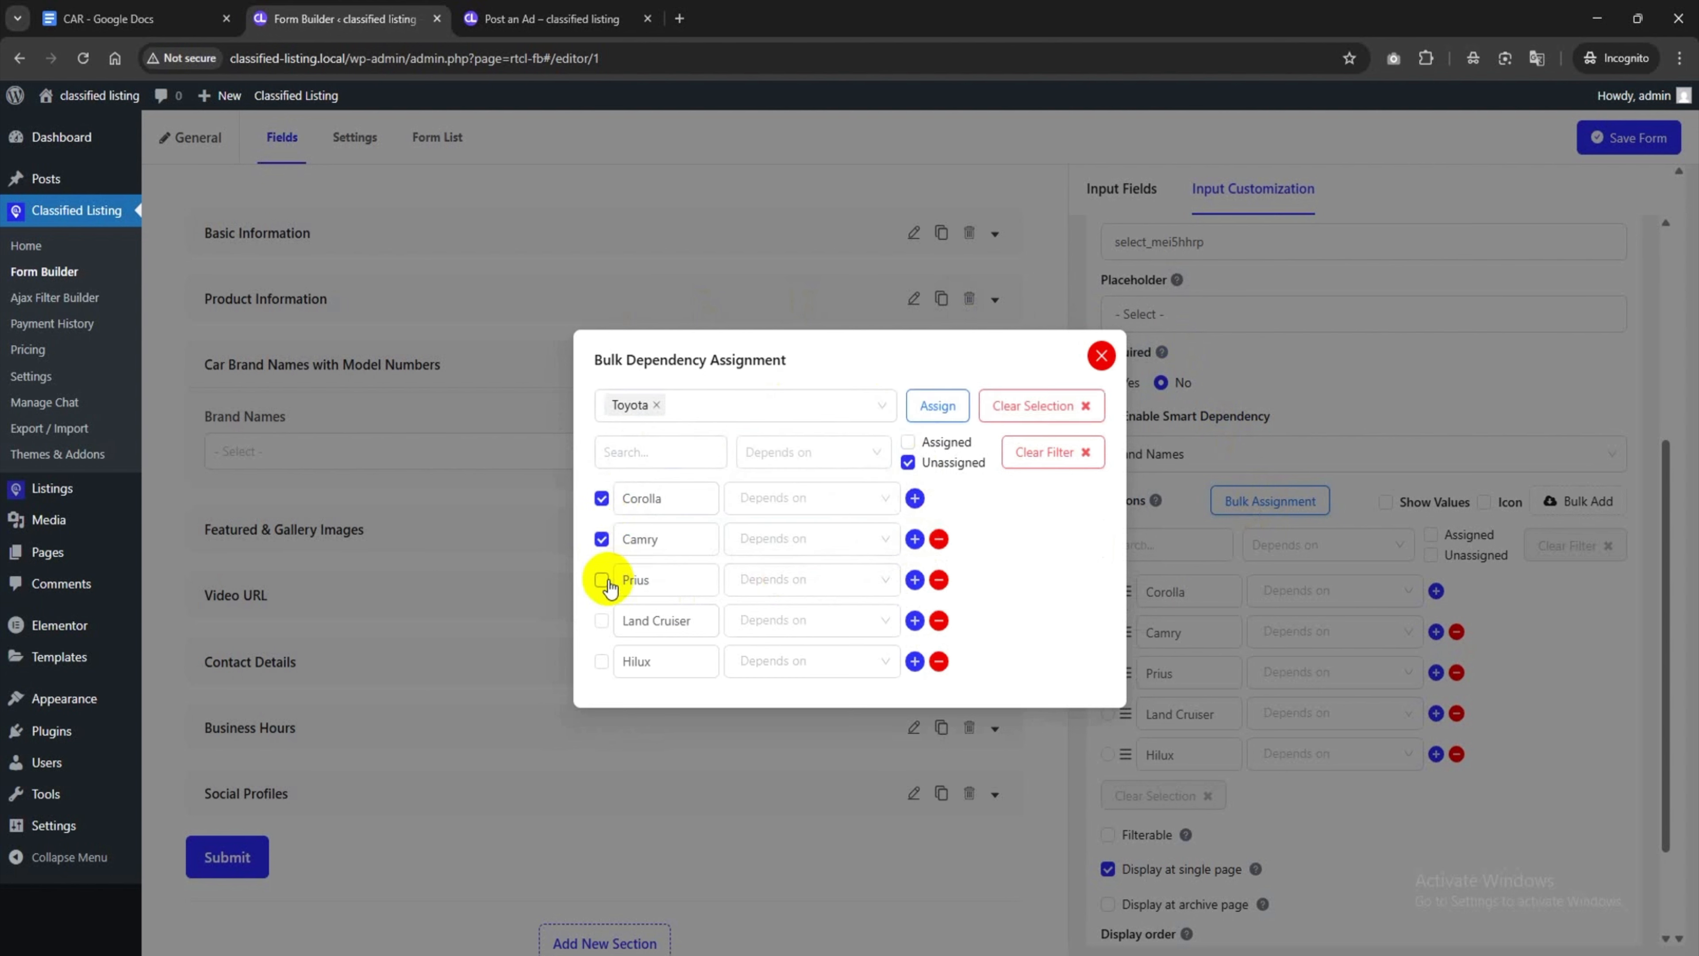
left_click(602, 621)
left_click(601, 661)
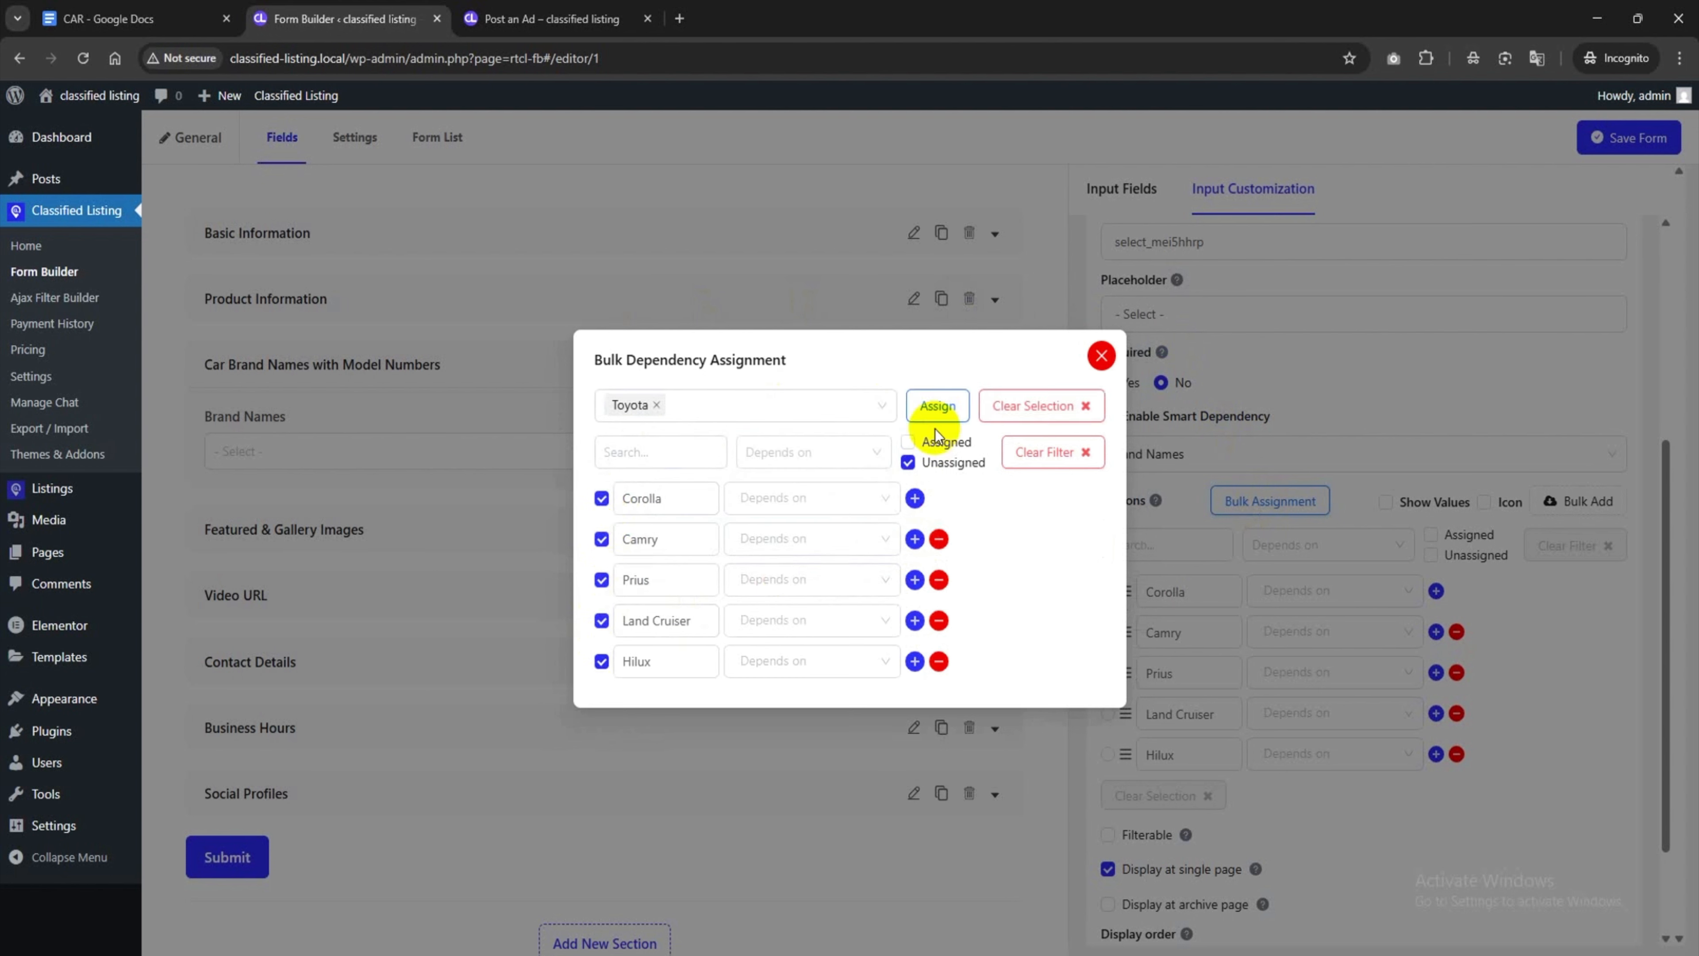
left_click(940, 406)
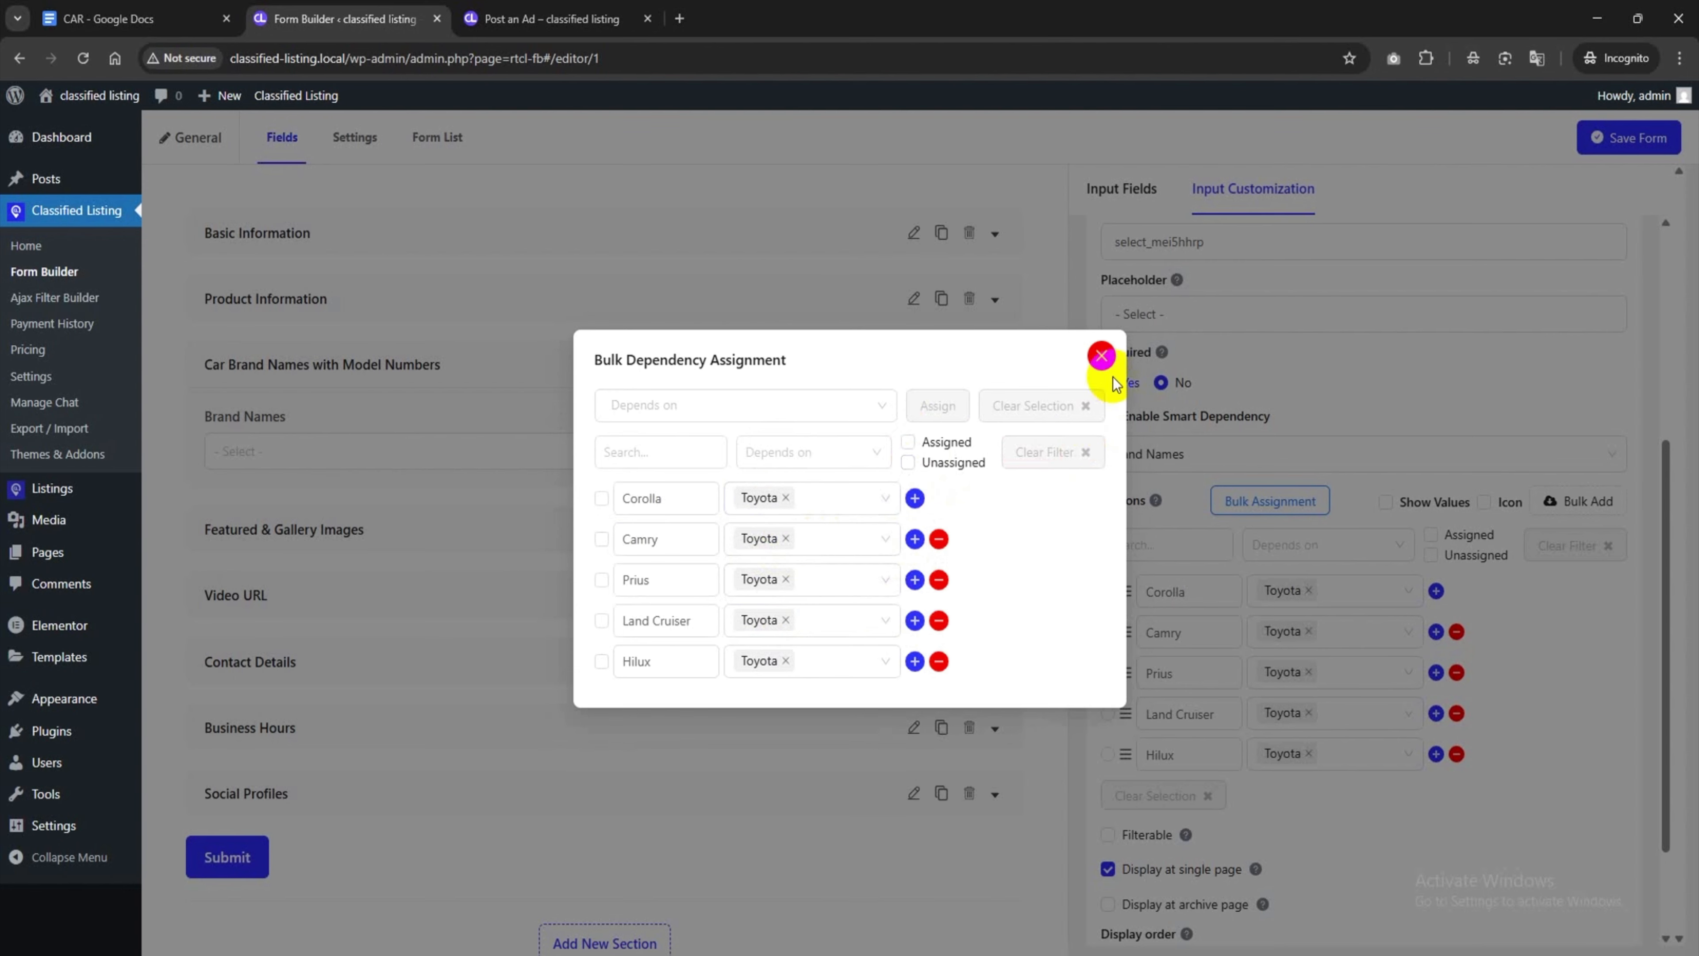
left_click(1102, 357)
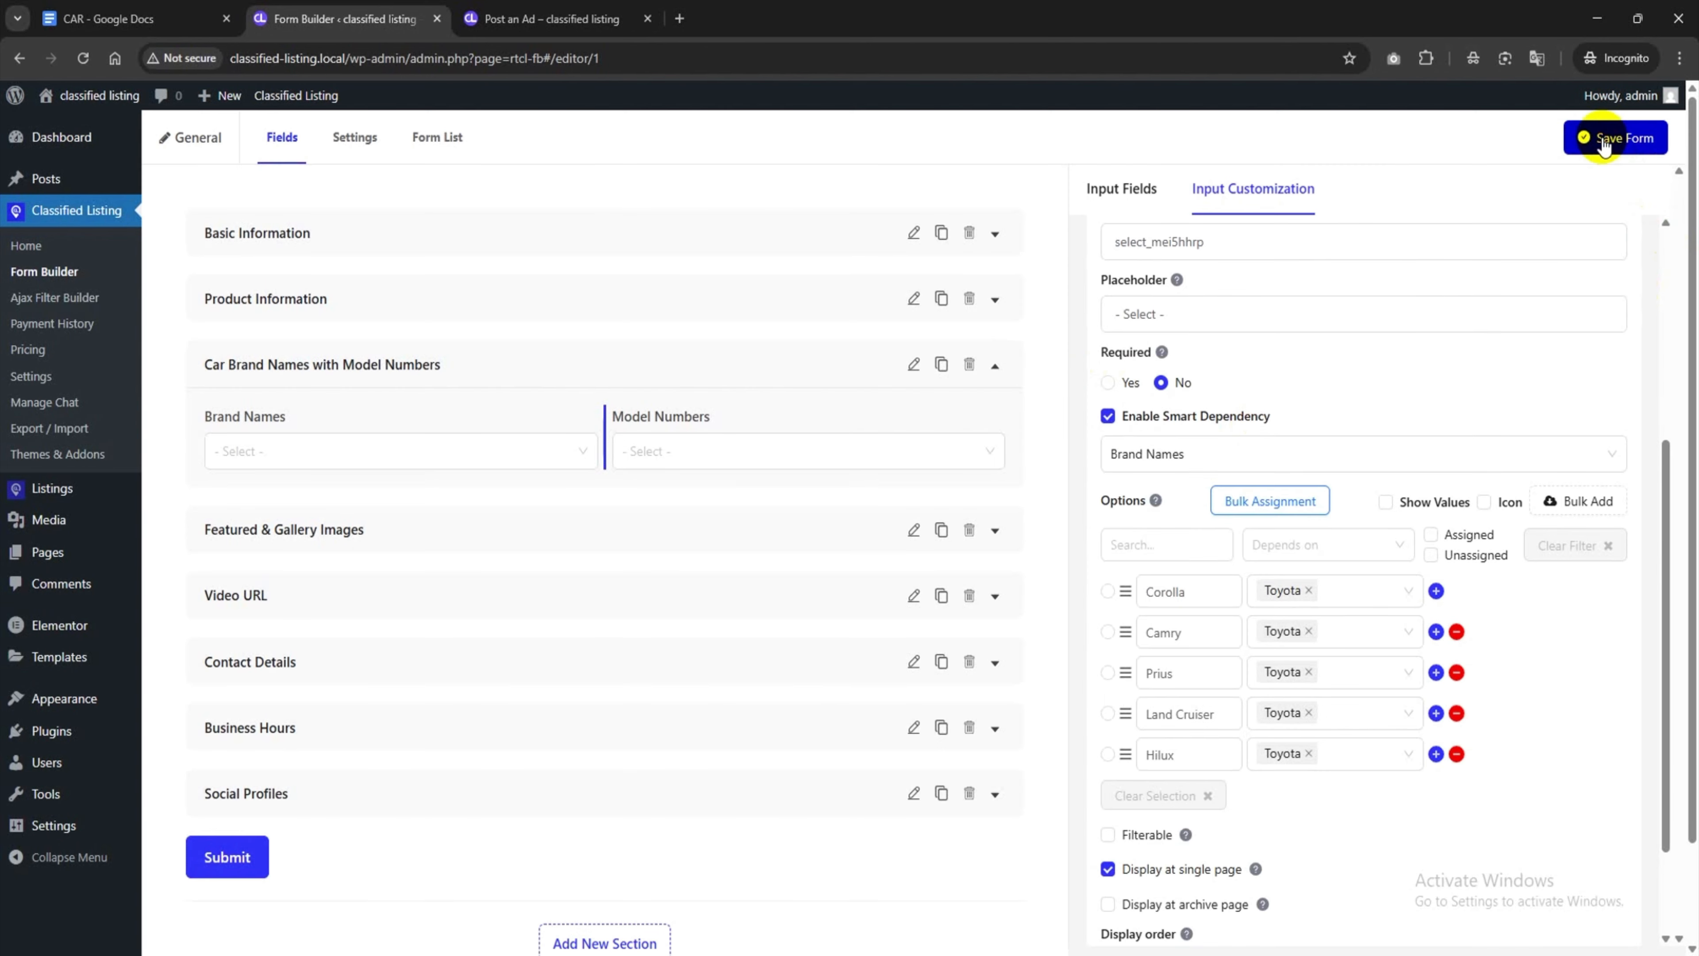
left_click(1619, 138)
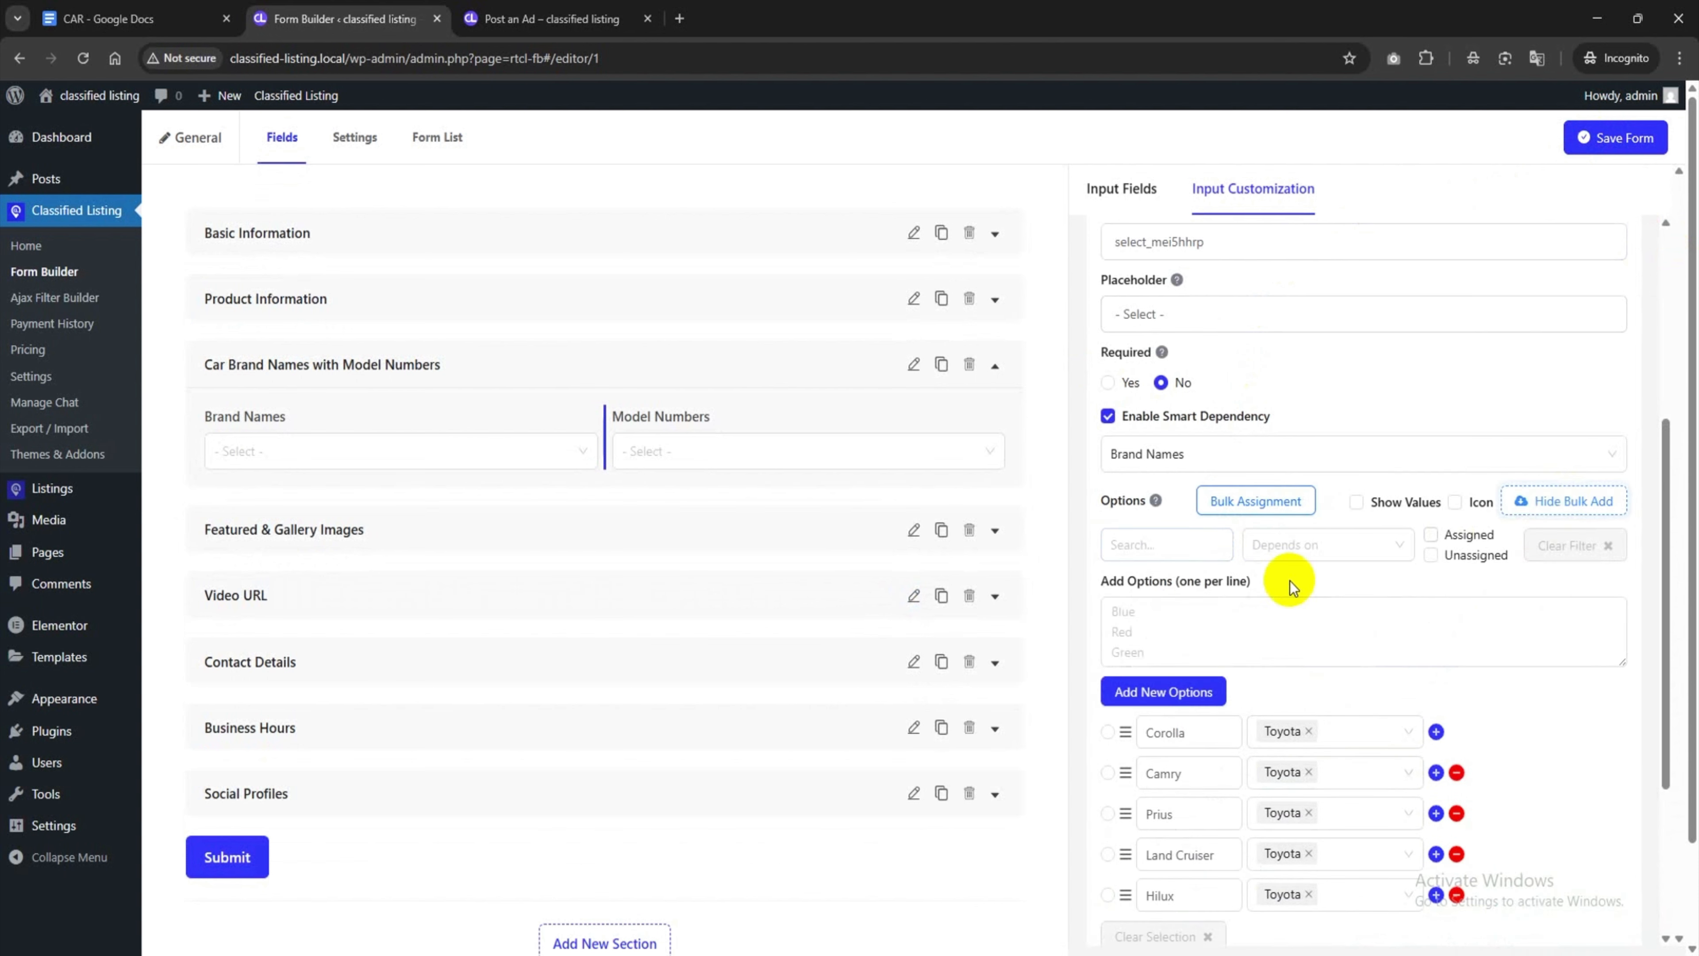
Bulk-add Civic, Accord, CR-V and HR-V to the Model Numbers options, copying them from the Honda column of the CAR document in Google Docs
left_click(1231, 612)
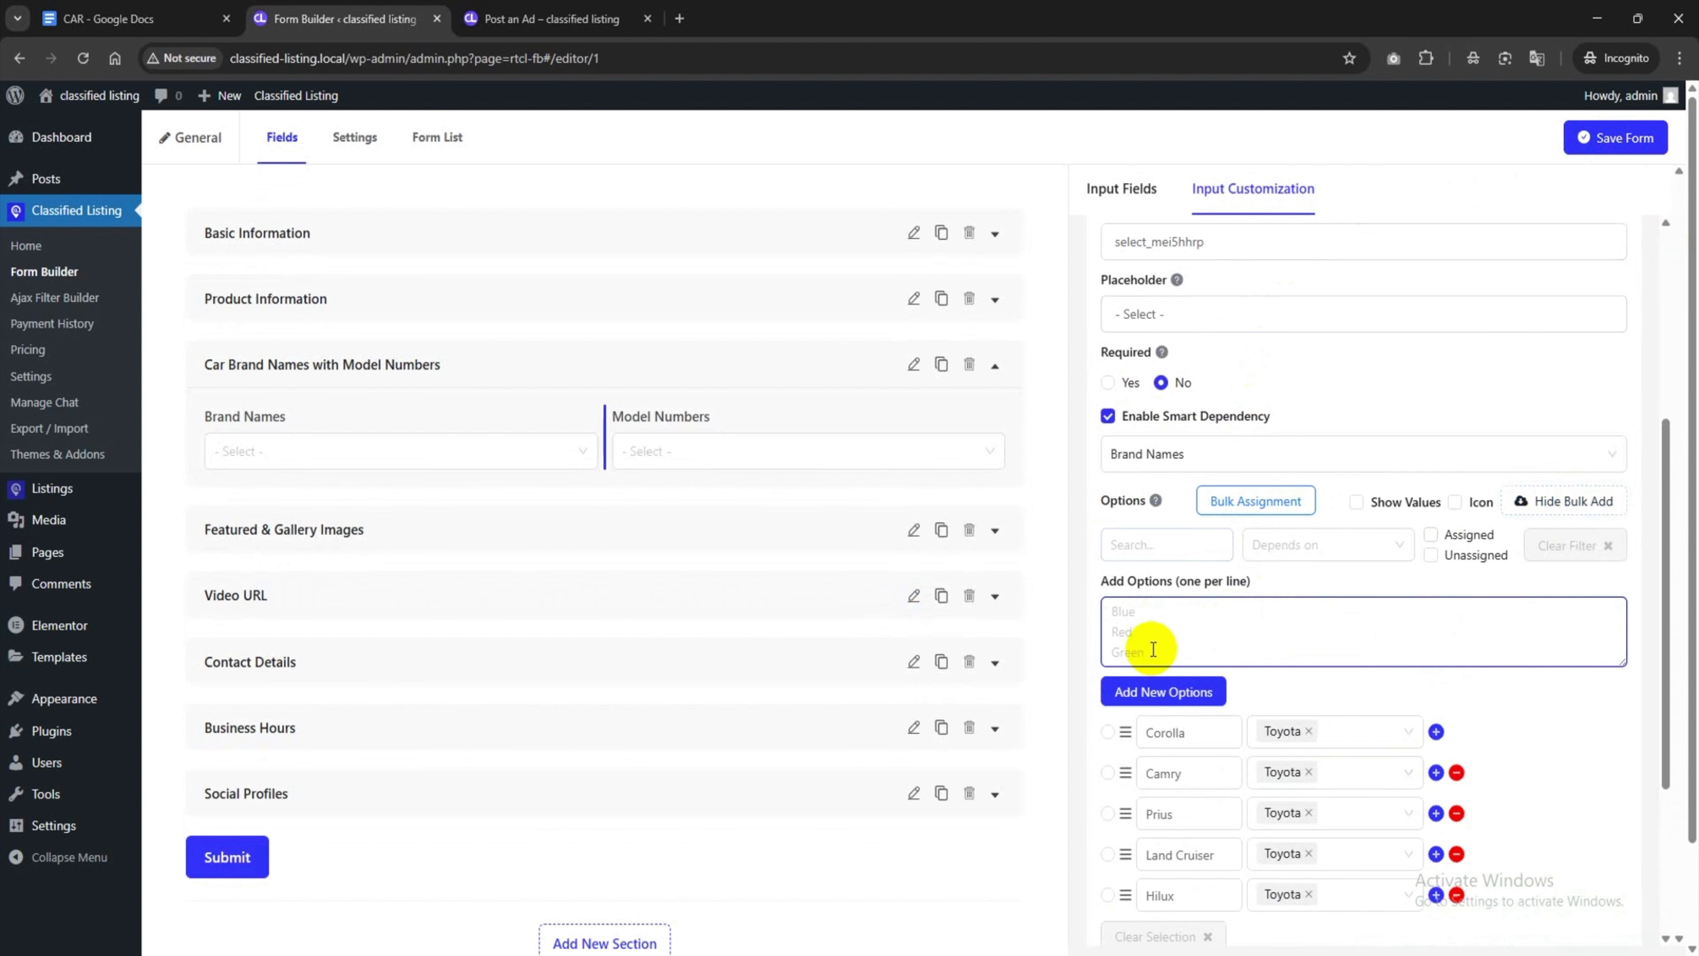
left_click(127, 18)
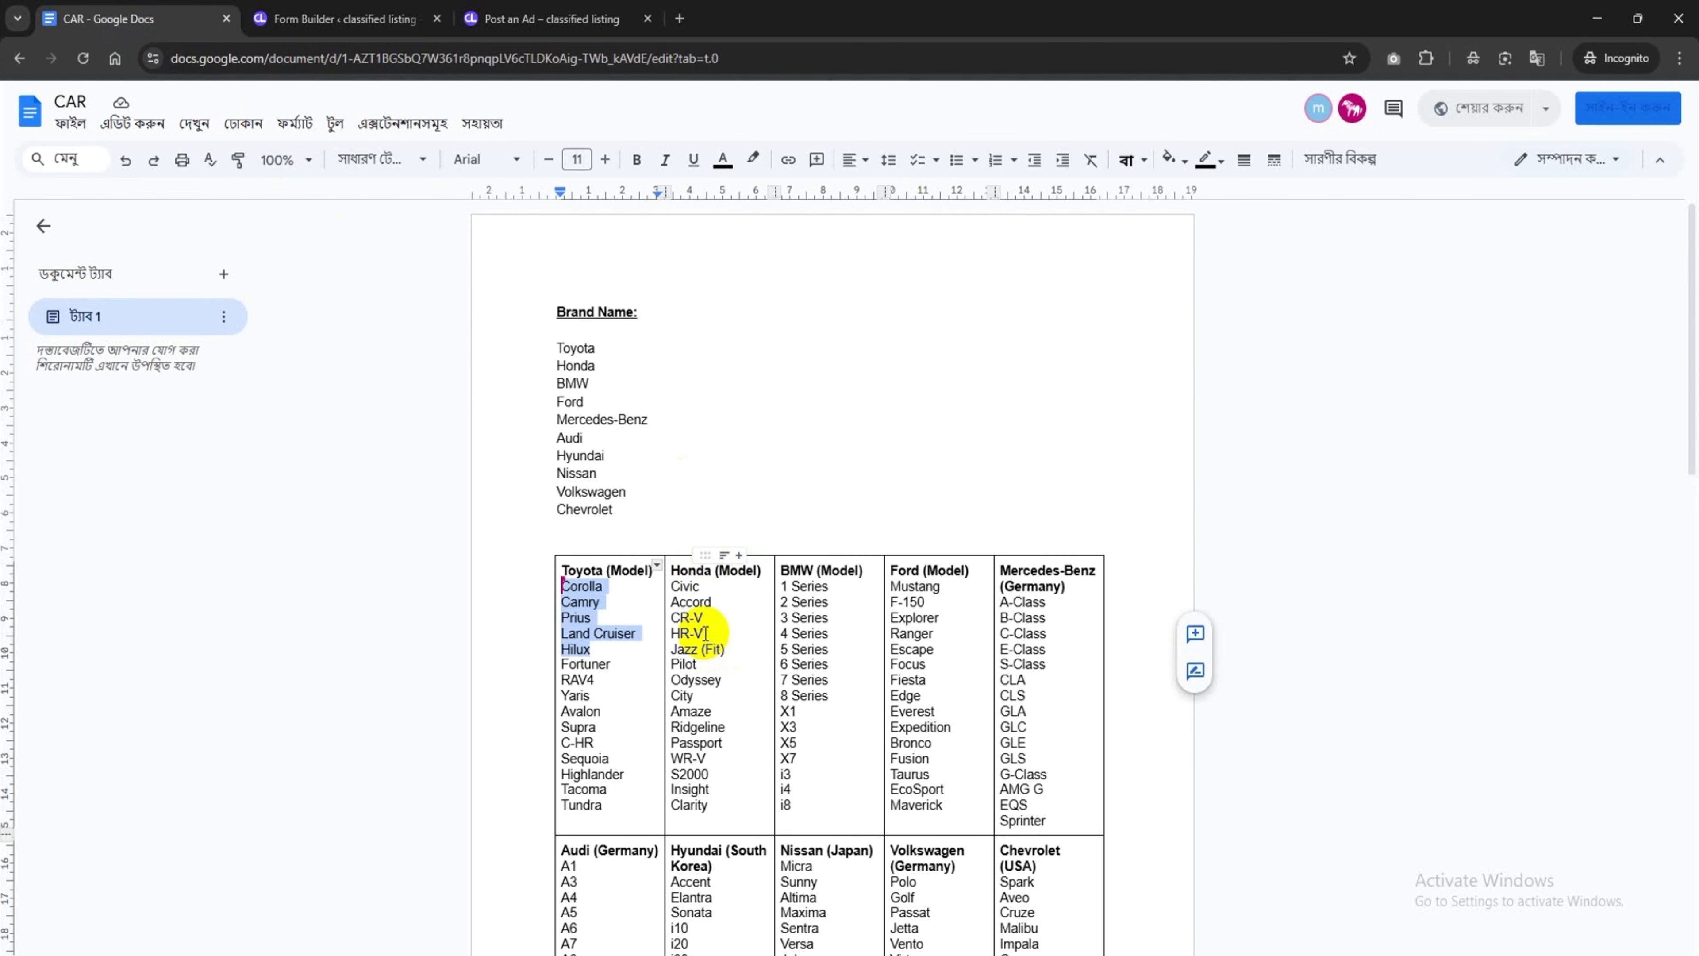
left_click_drag(706, 634, 681, 597)
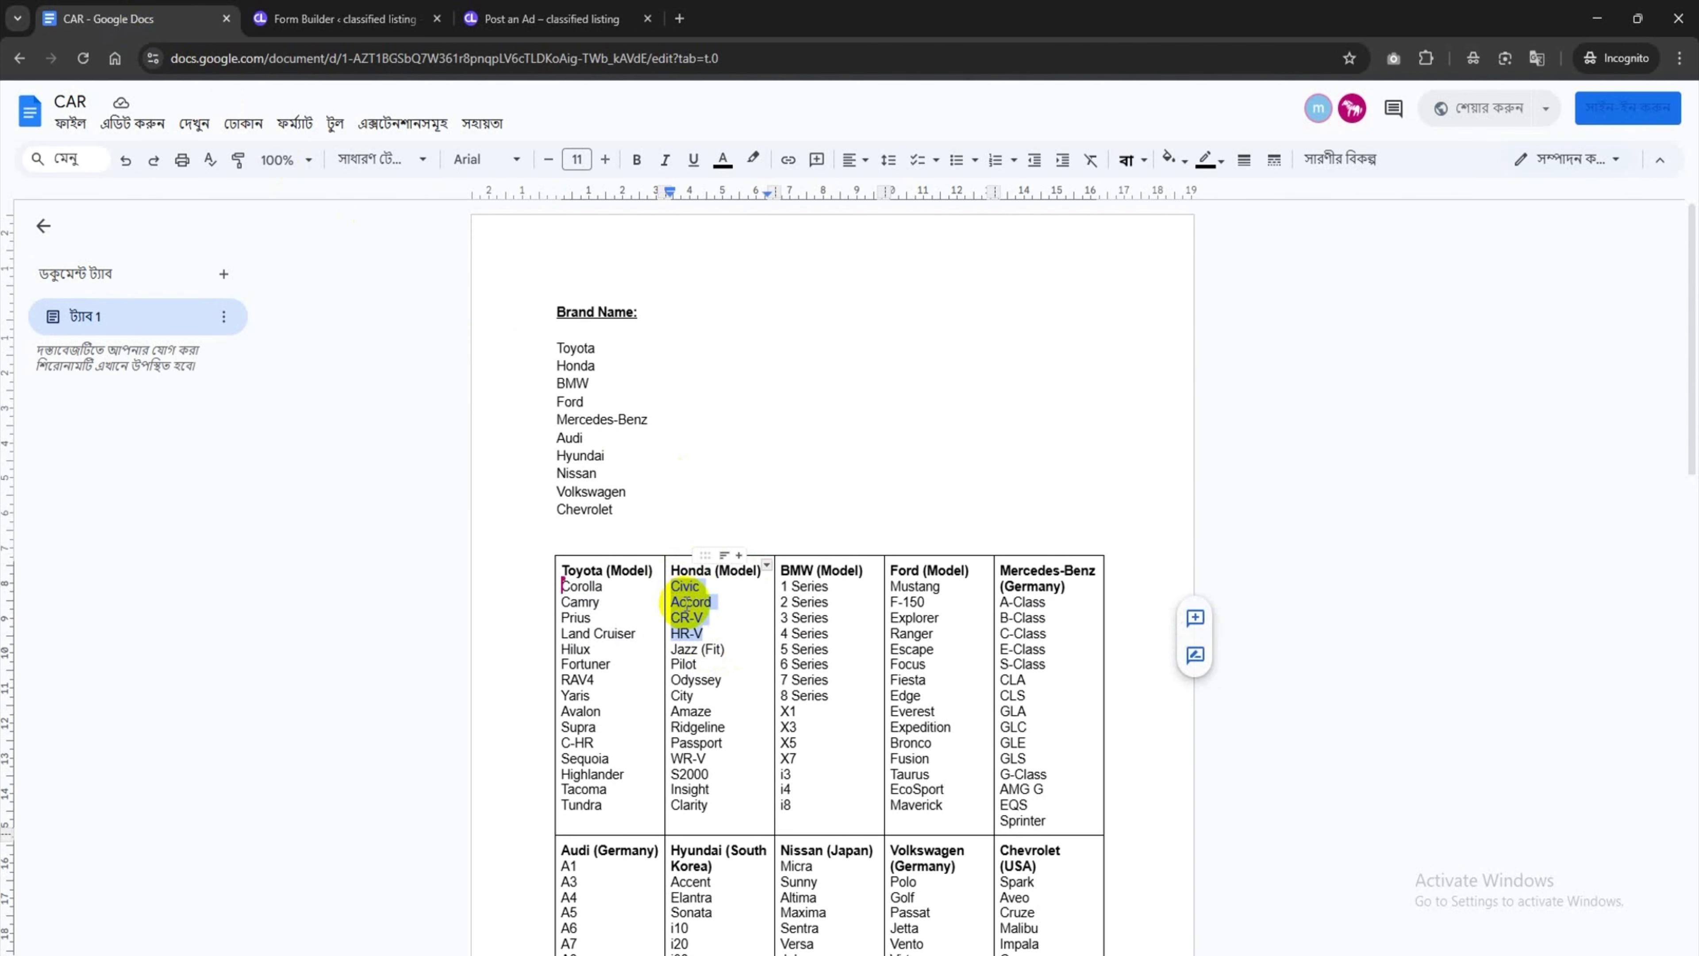
left_click(341, 18)
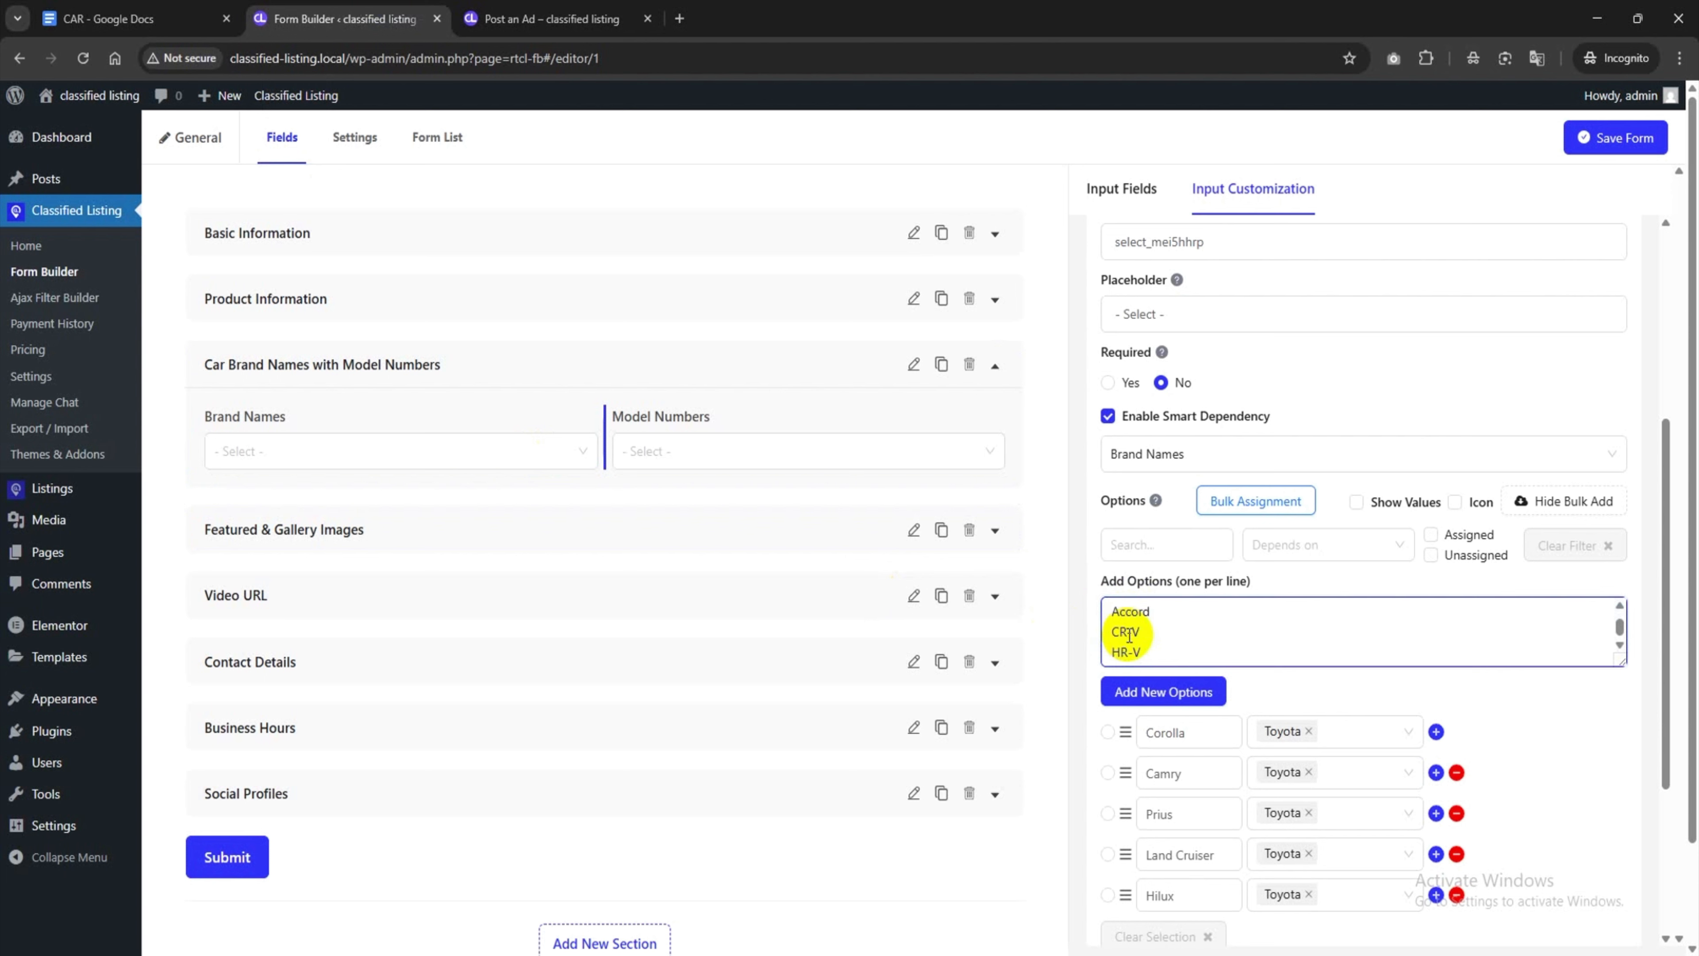
left_click(1170, 693)
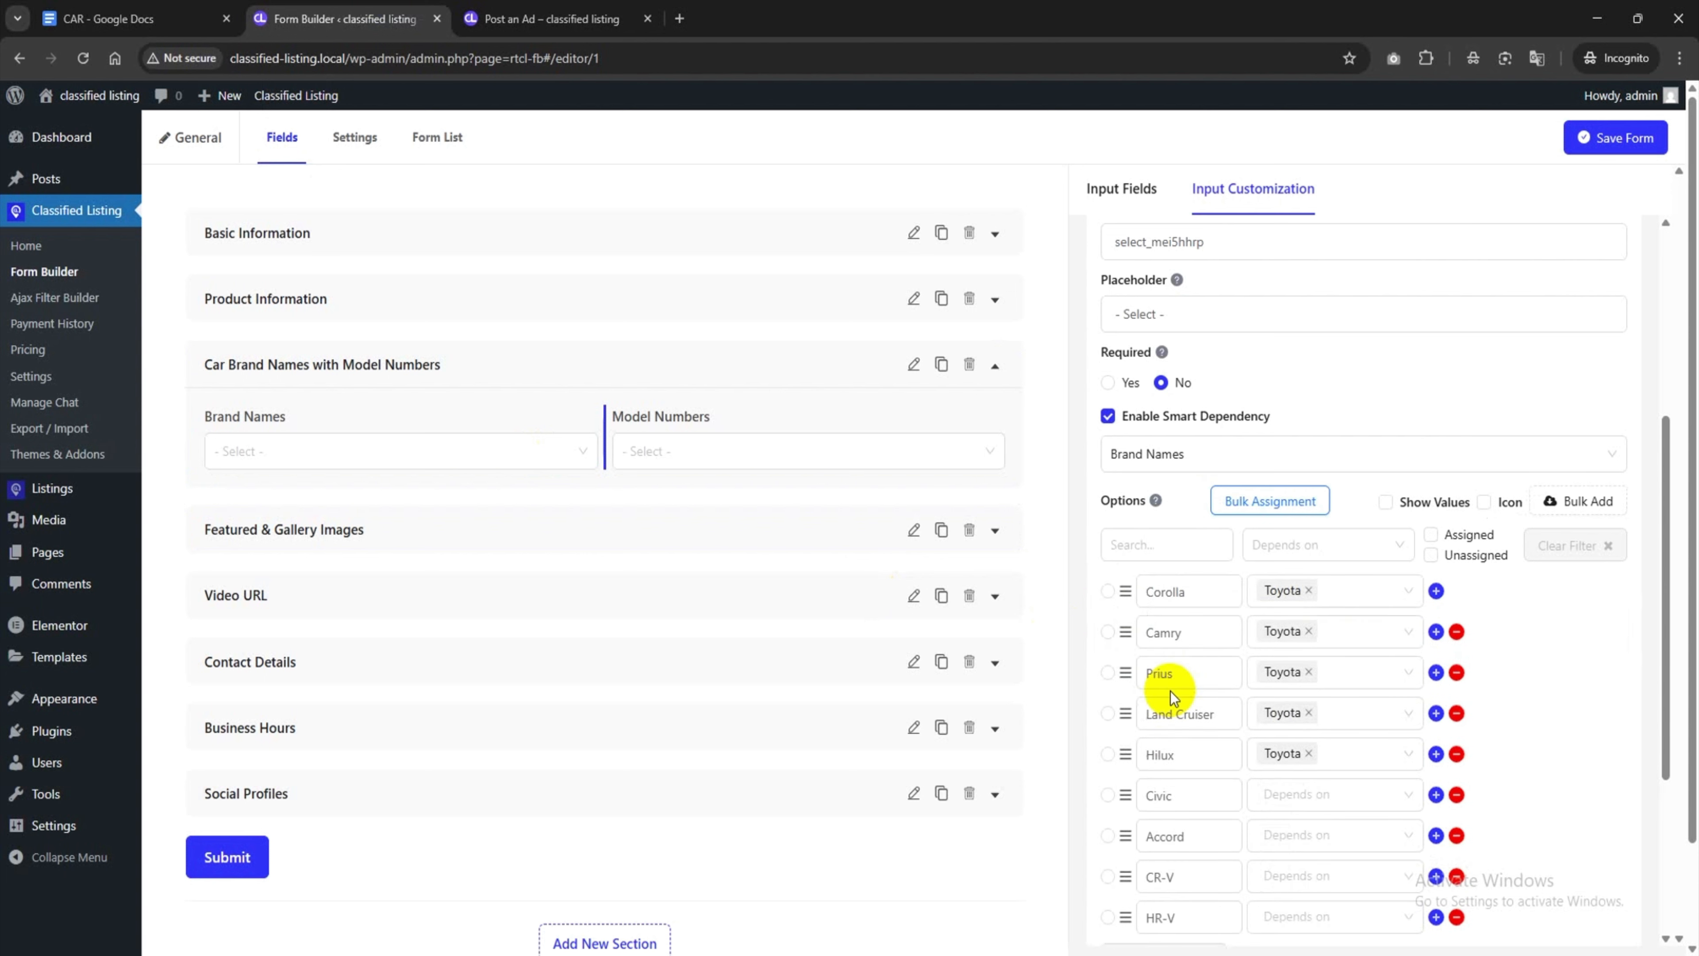
scroll(1181, 723, "down", 1)
left_click(1184, 742)
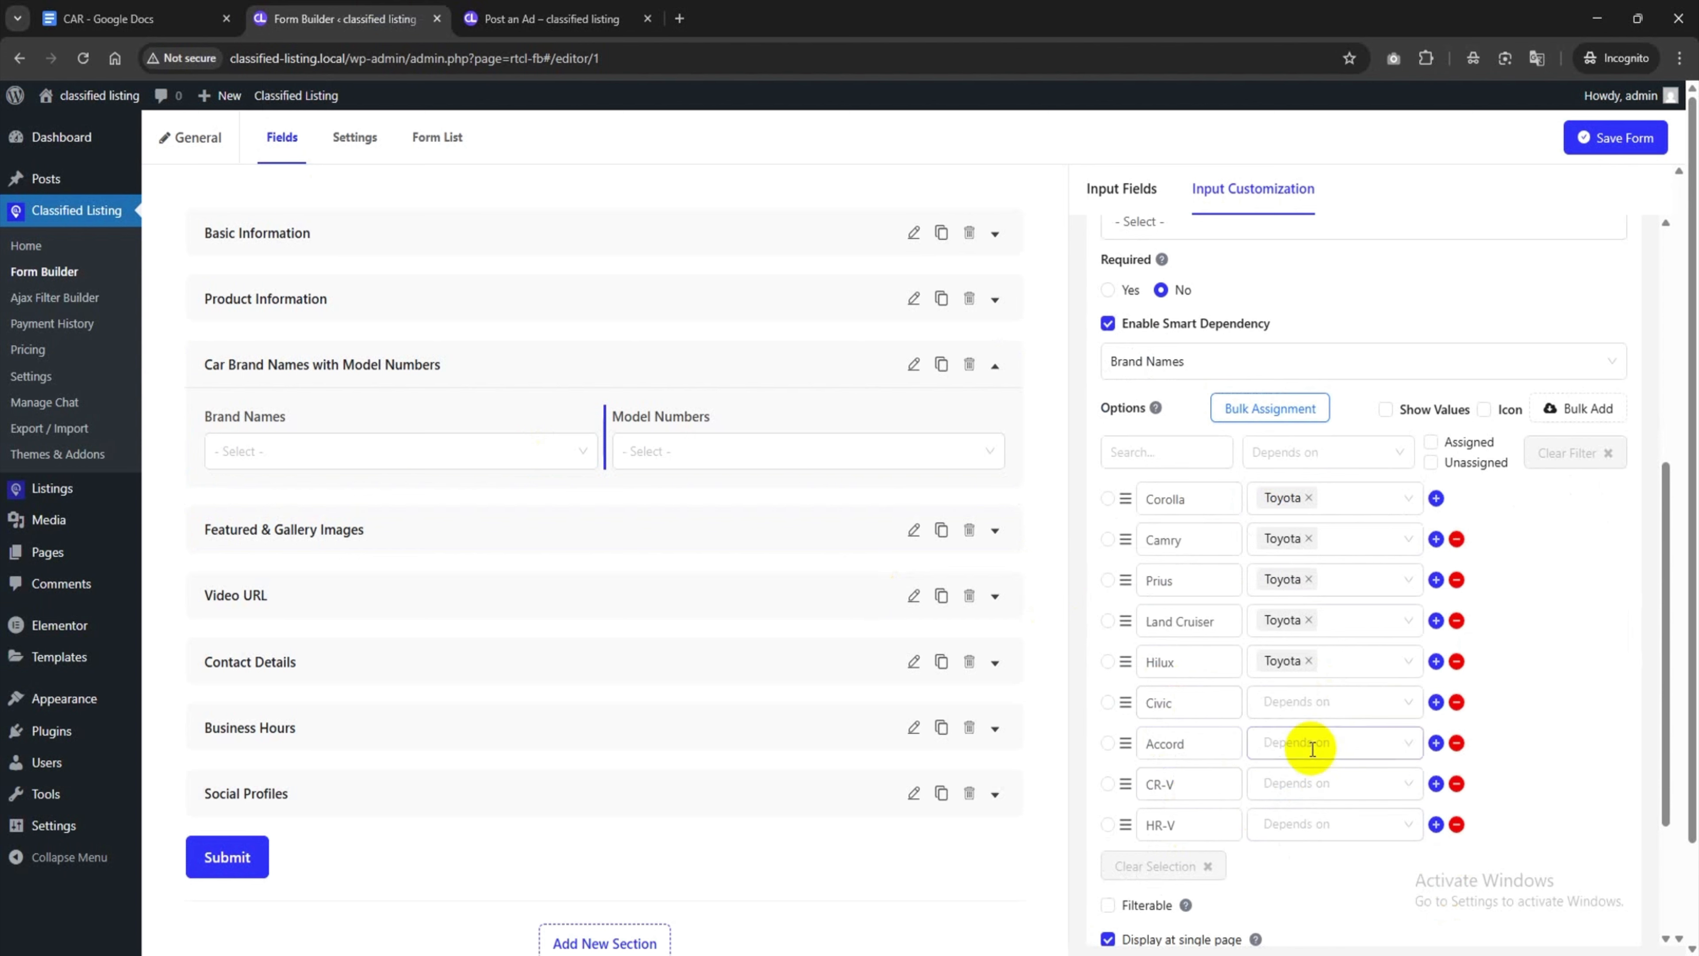
Open the bulk dependency assignment for the Model Numbers options, choose Honda as the brand, and filter the list to unassigned options
left_click(1290, 411)
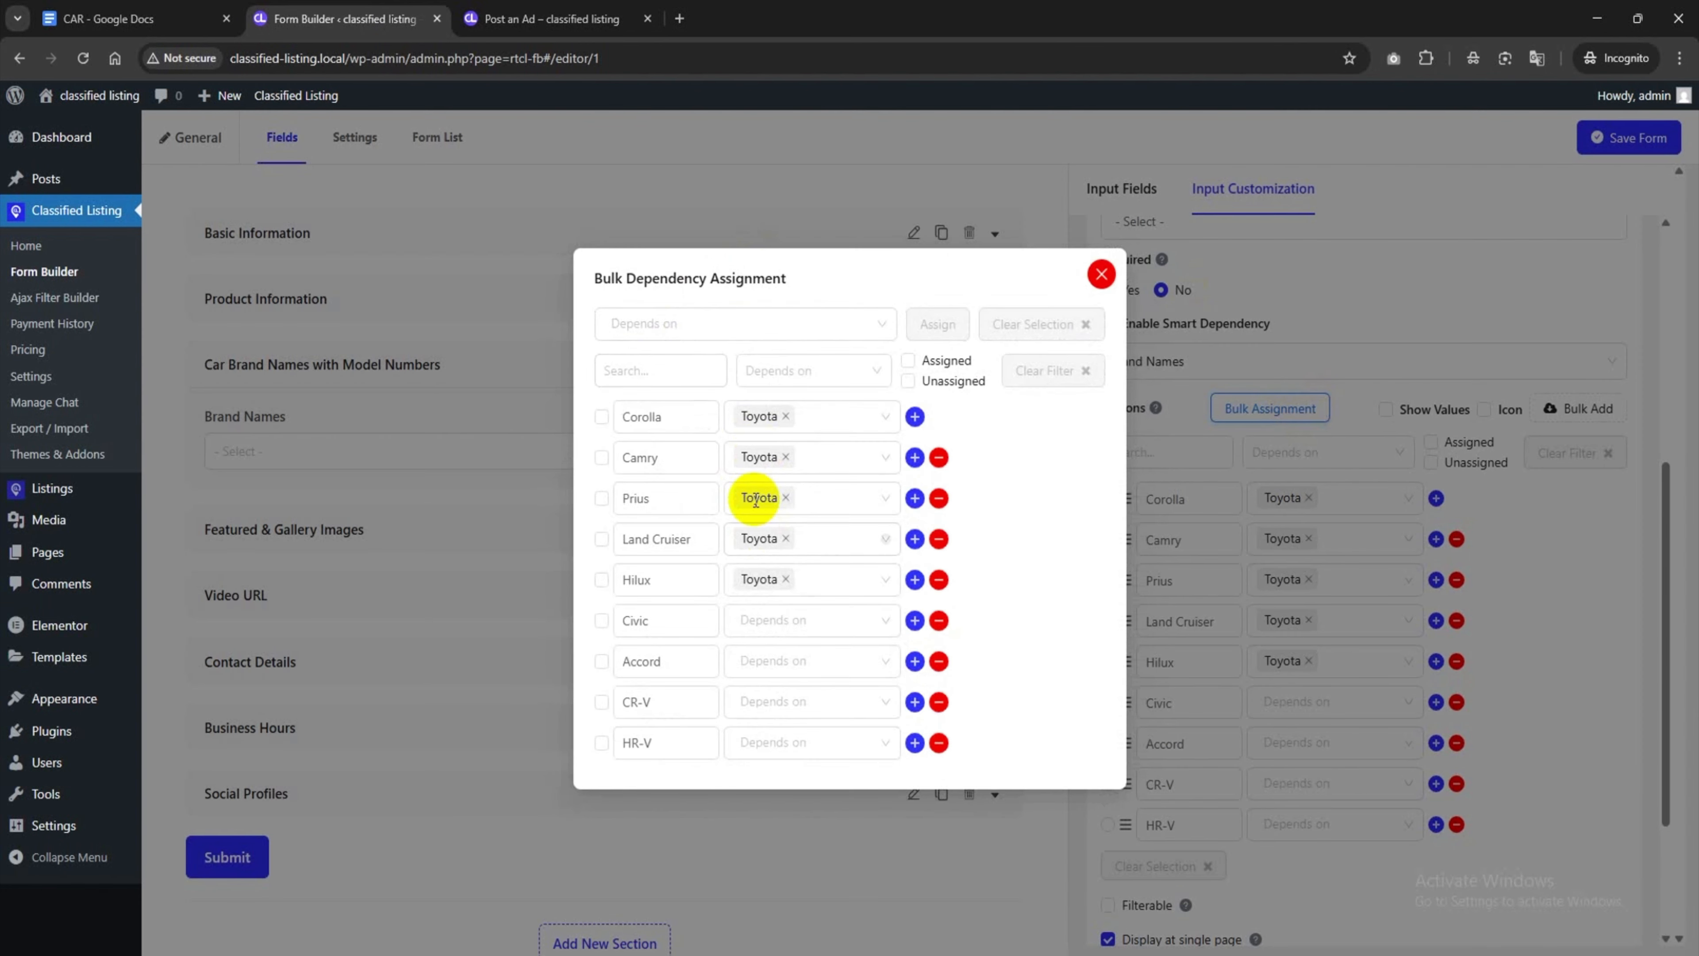
left_click(694, 324)
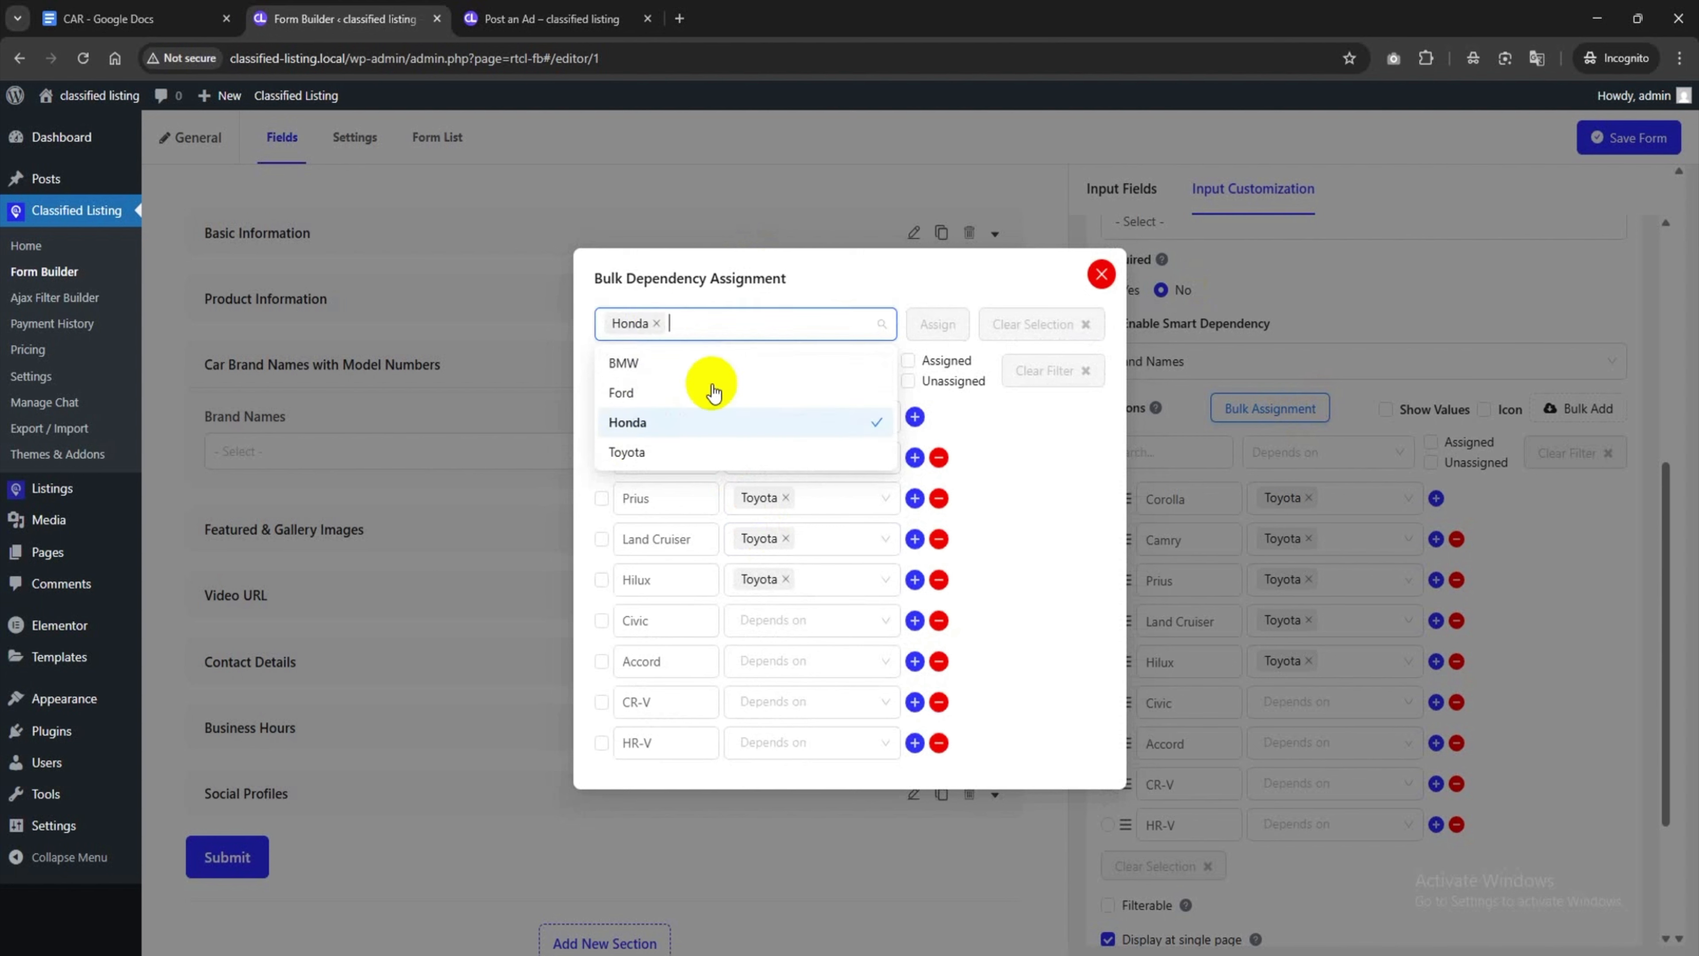
left_click(835, 292)
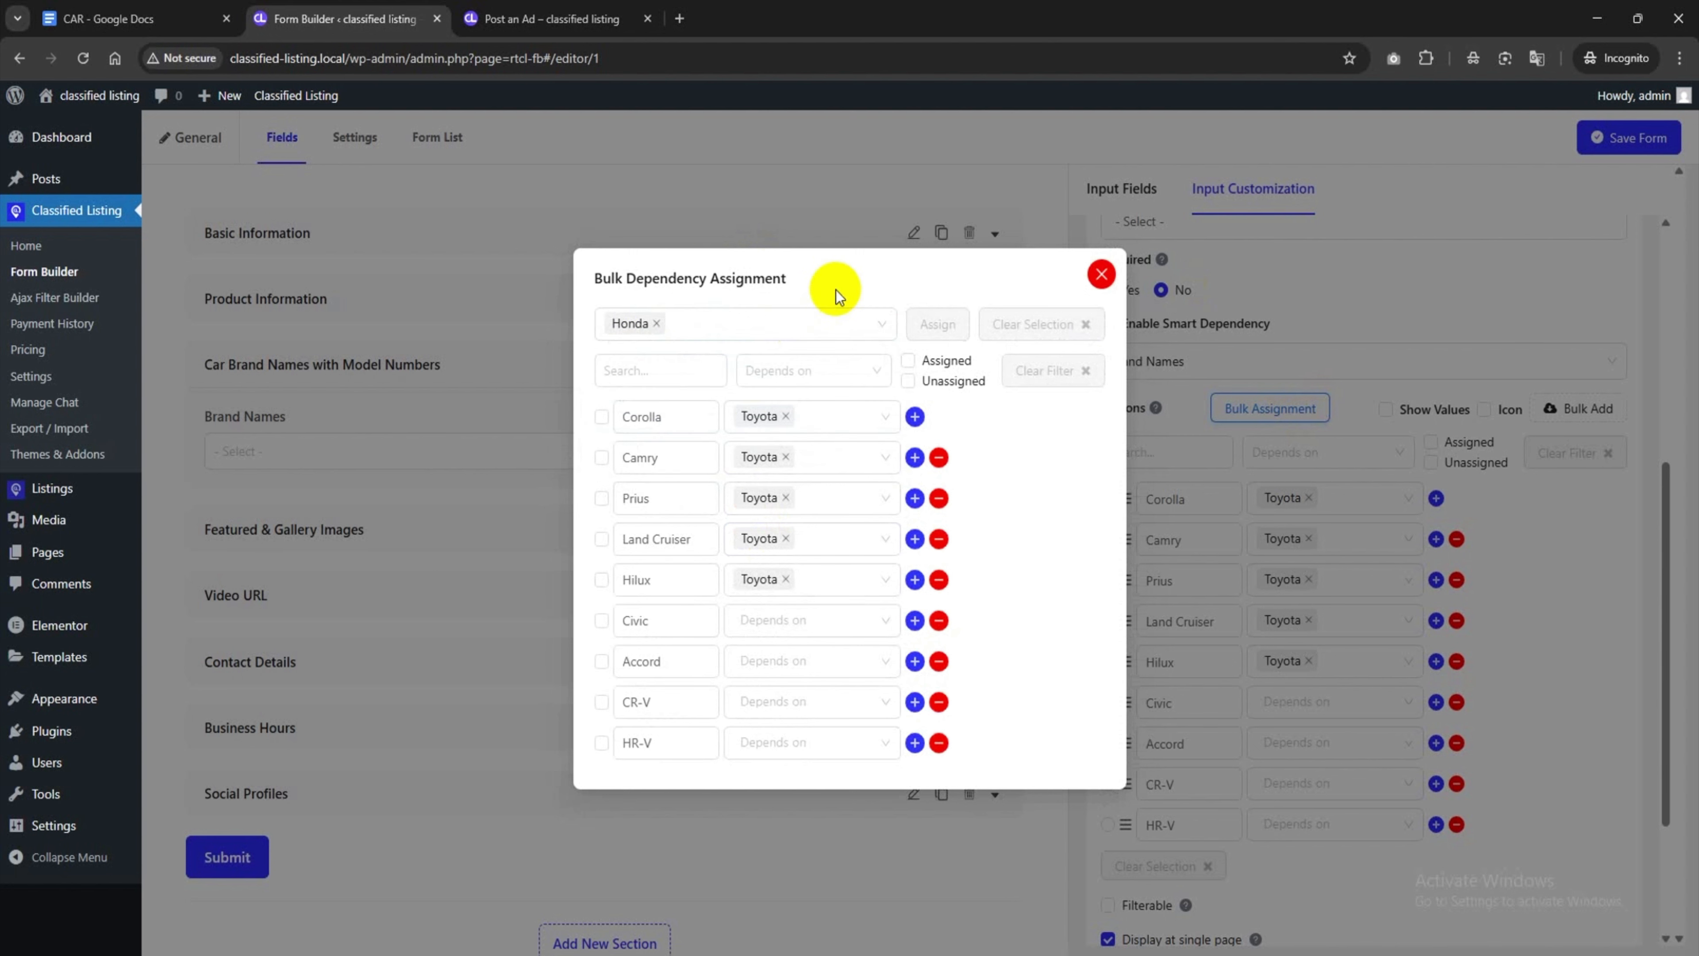
left_click(908, 362)
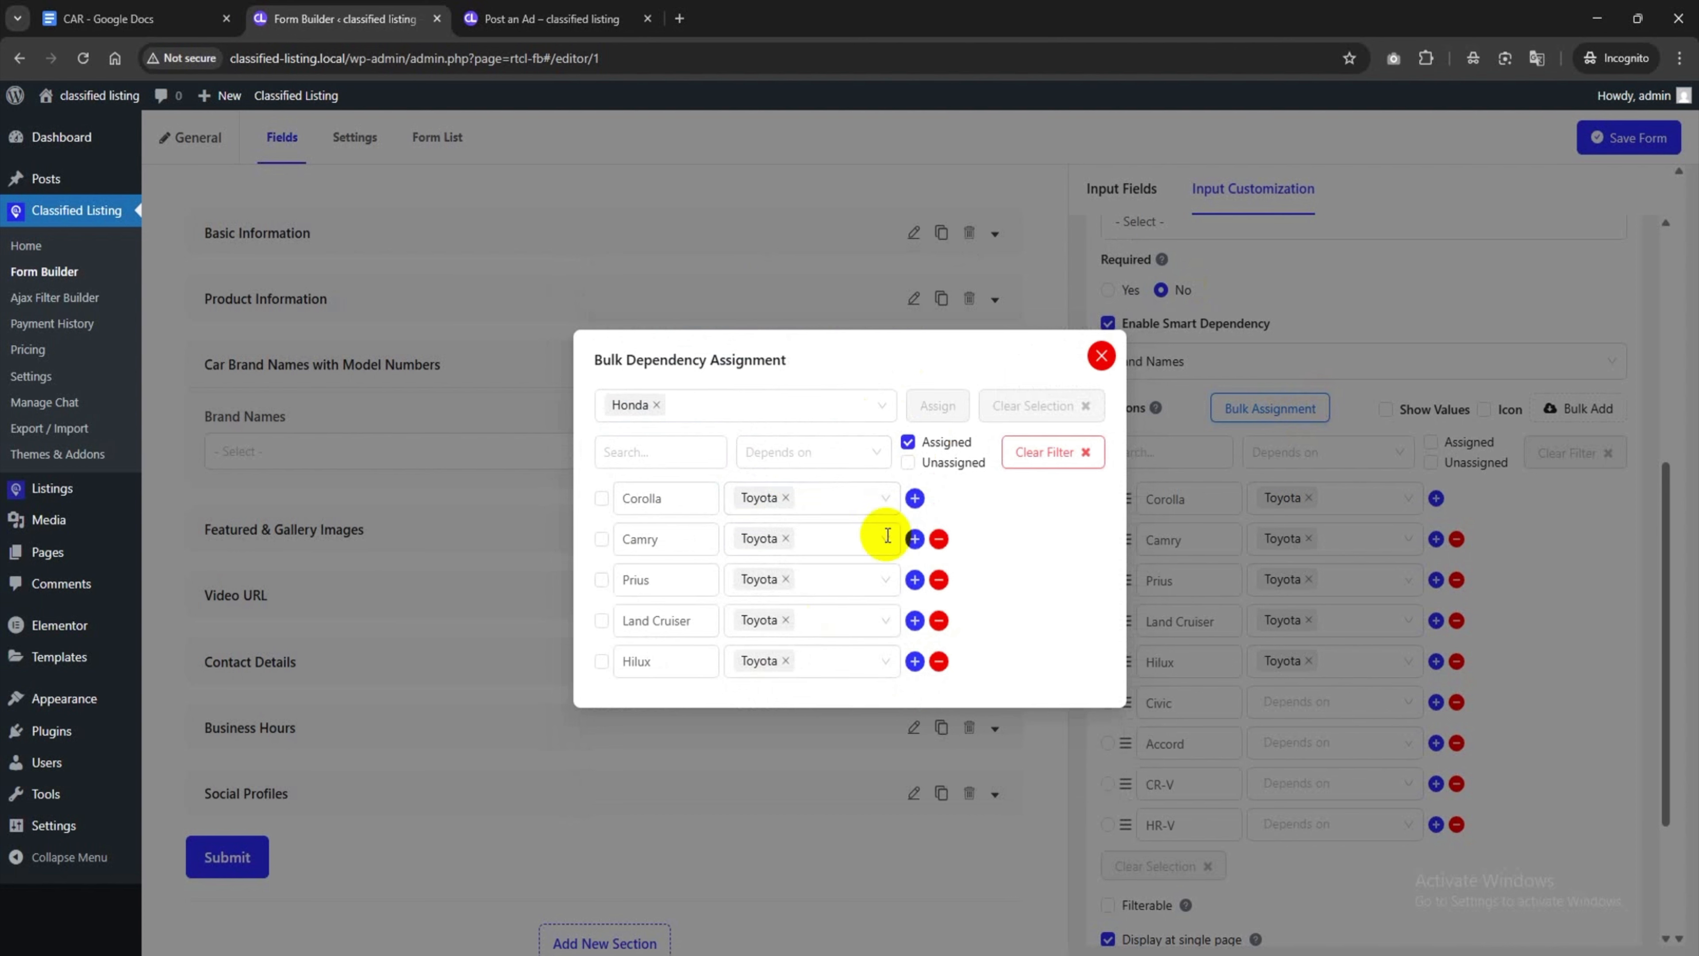
left_click(908, 441)
left_click(910, 381)
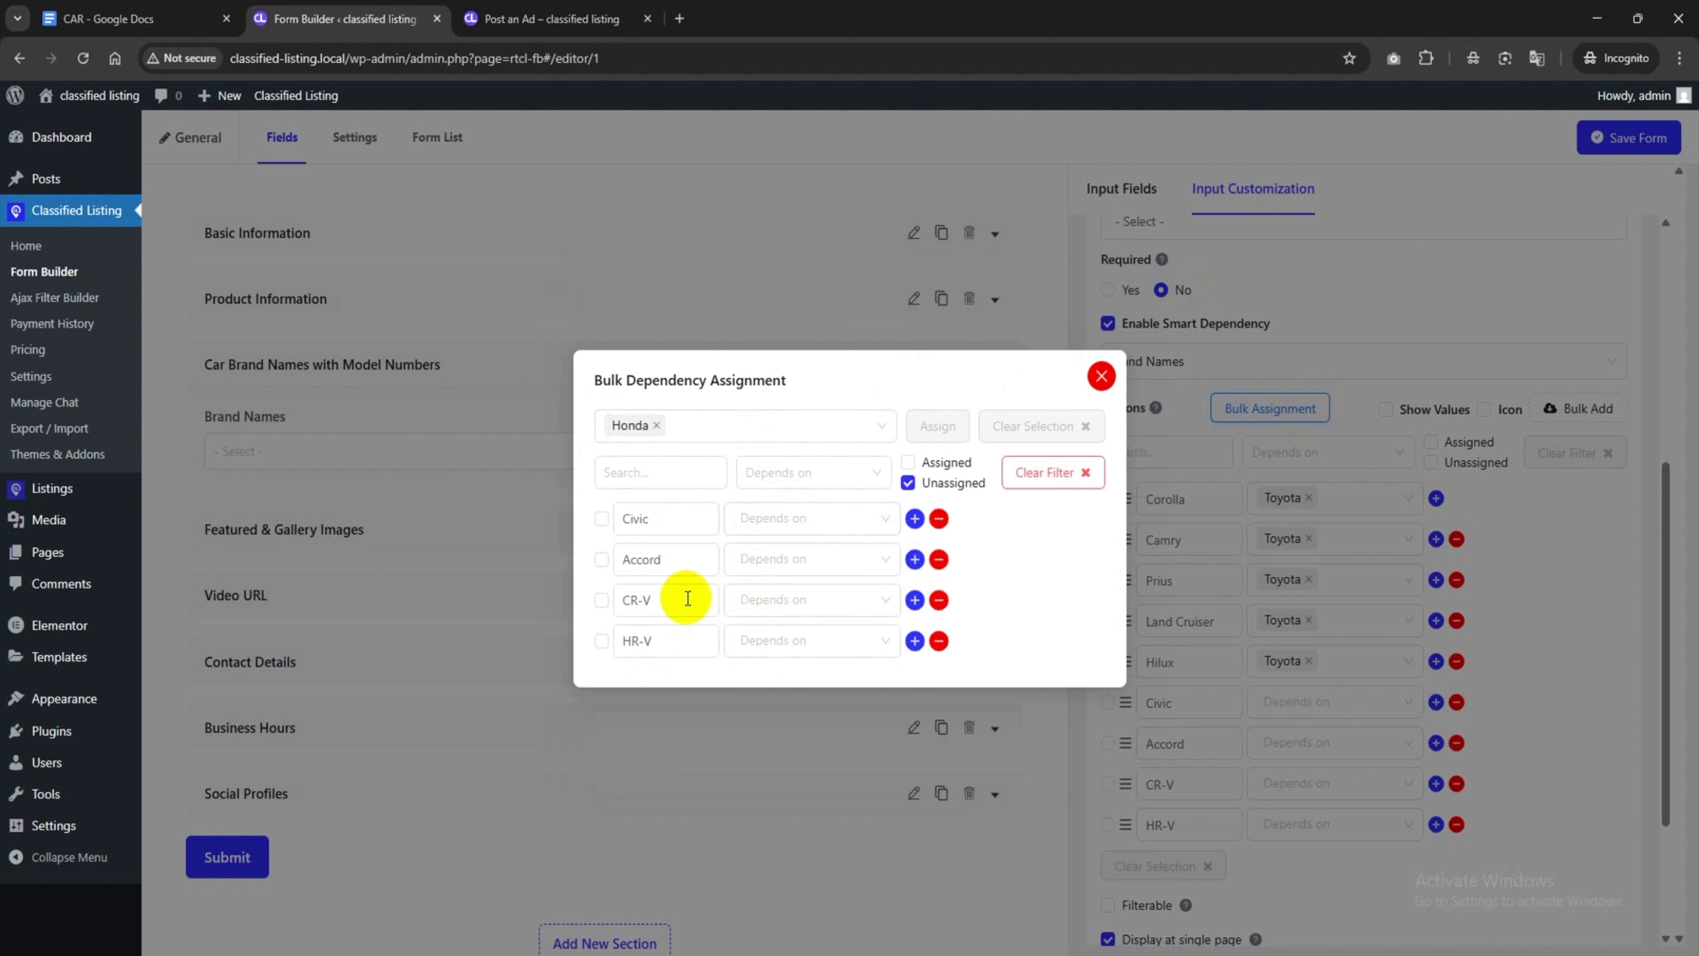
Assign the Honda brand to Civic, Accord, CR-V and HR-V in bulk, and save the form
left_click(601, 520)
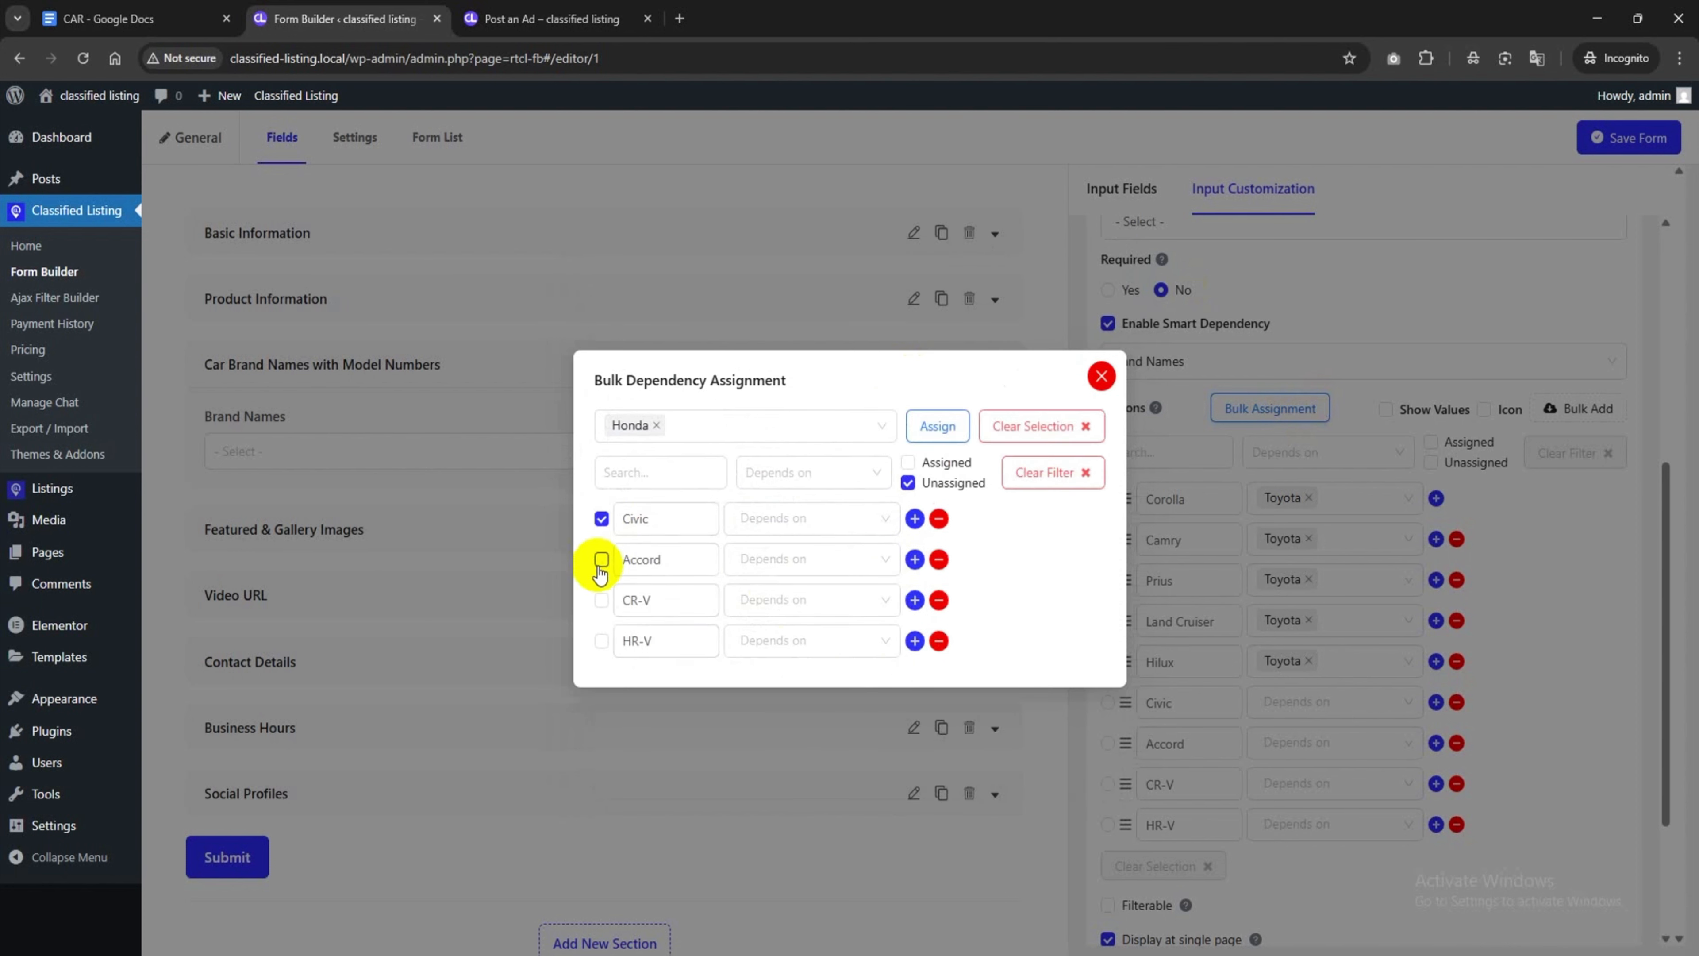
left_click(601, 643)
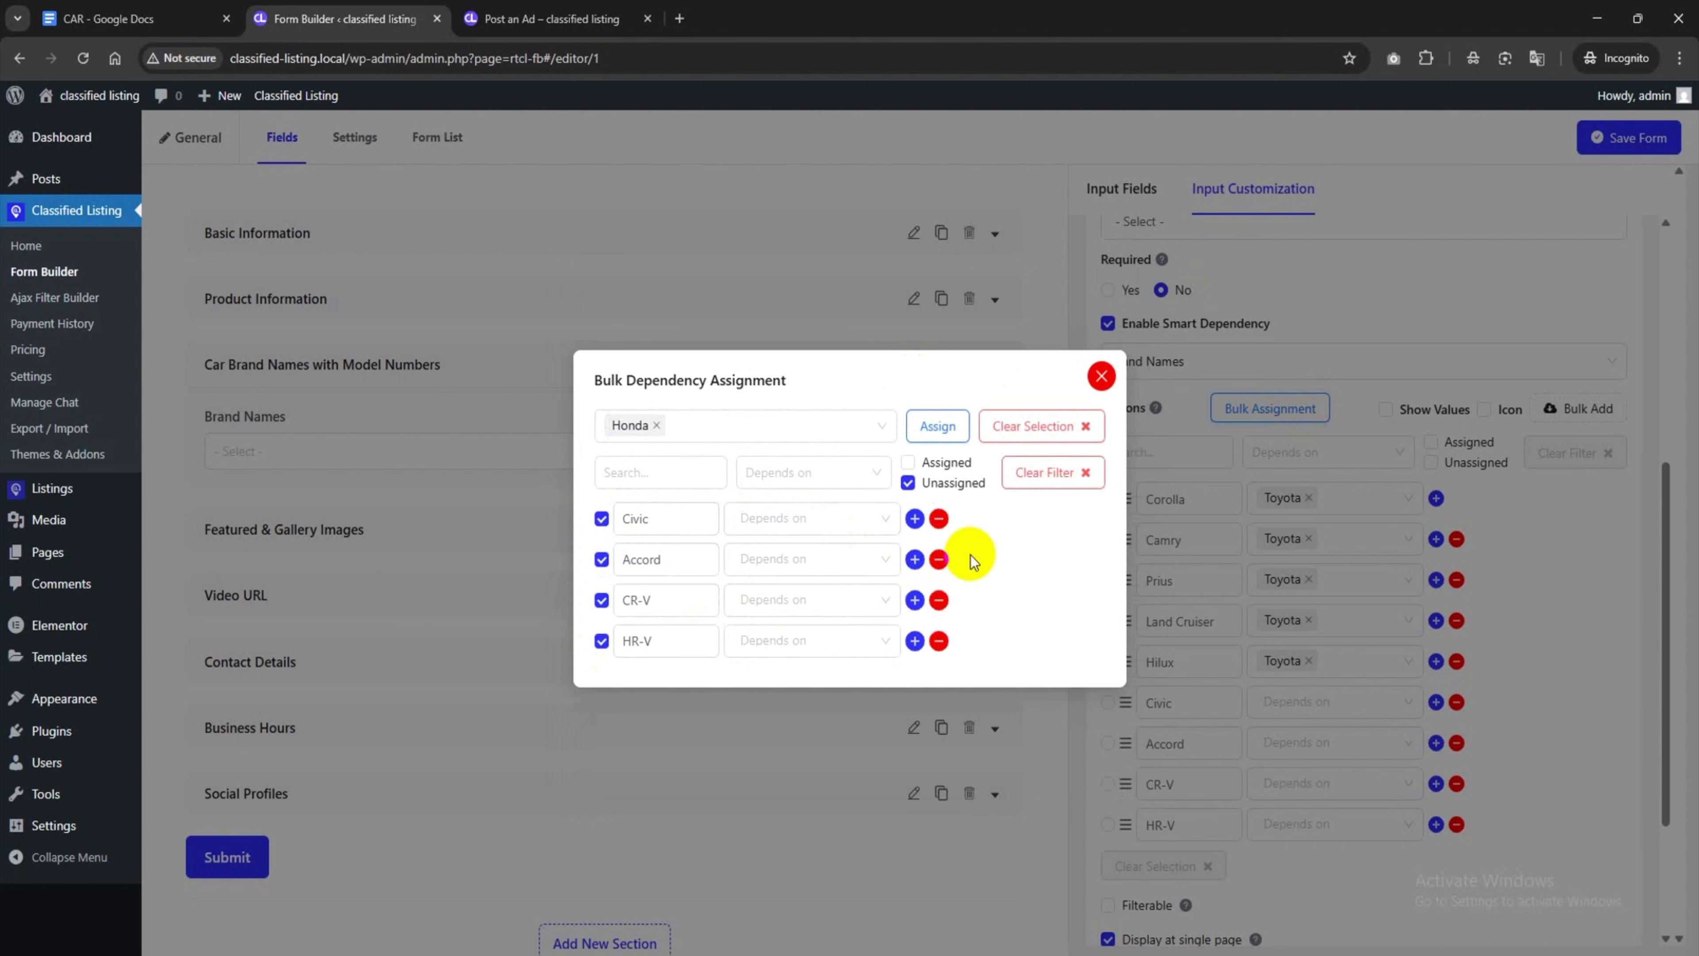
left_click(932, 434)
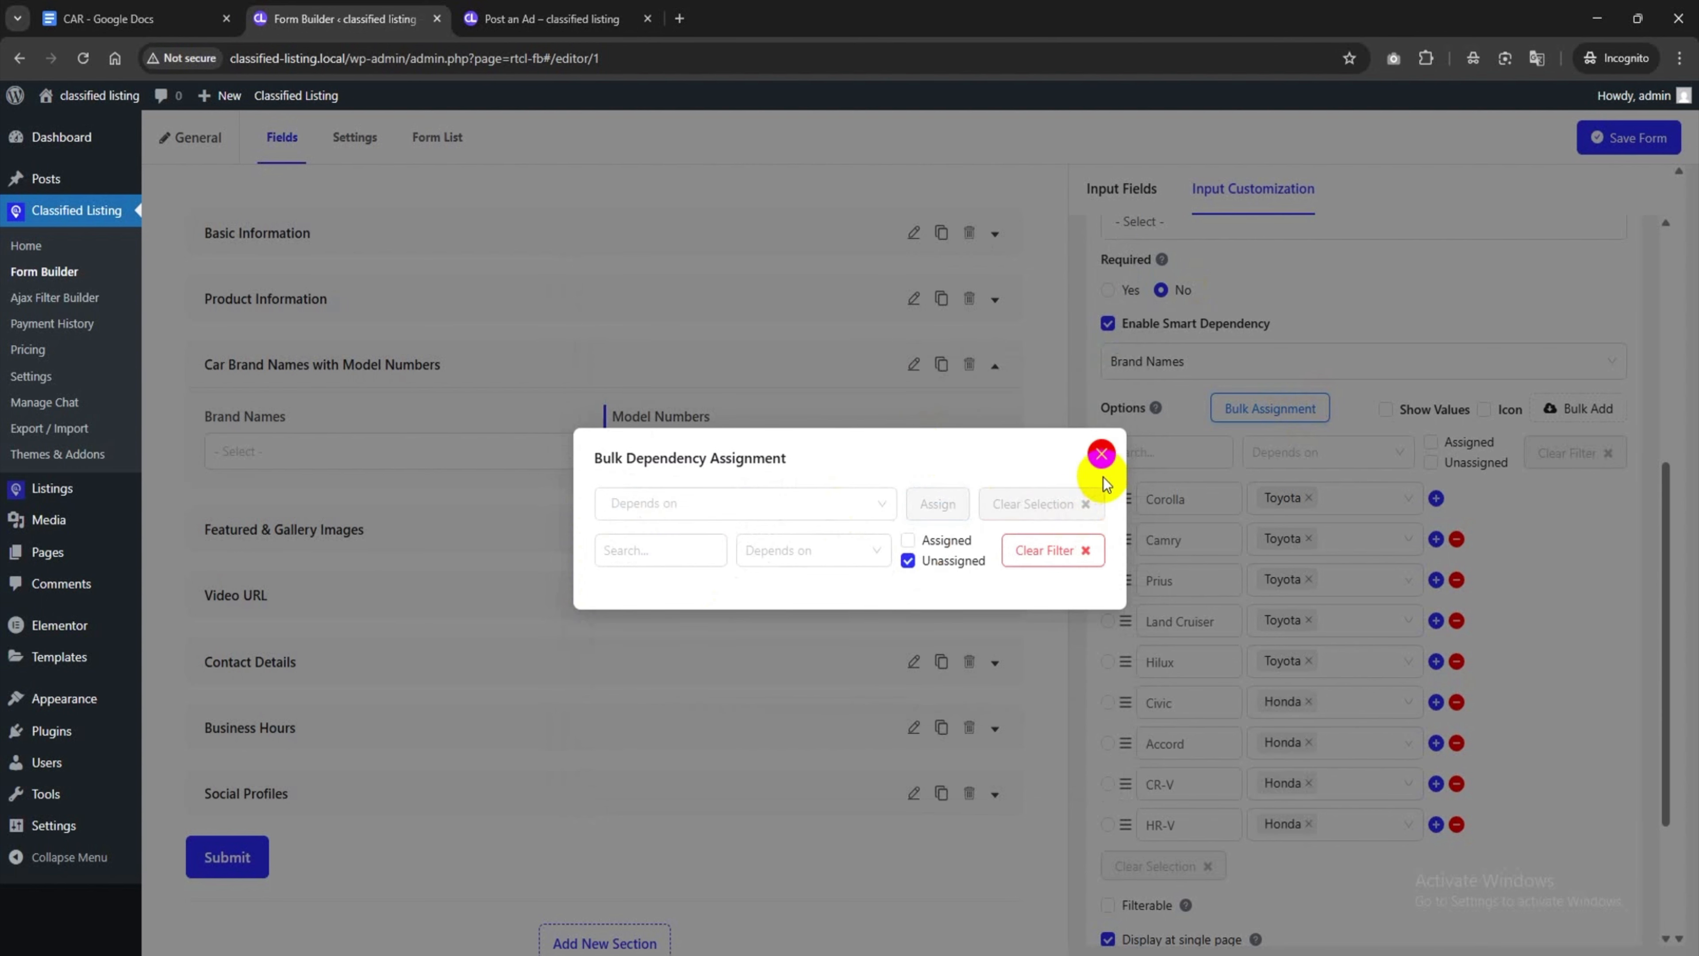
left_click(1101, 455)
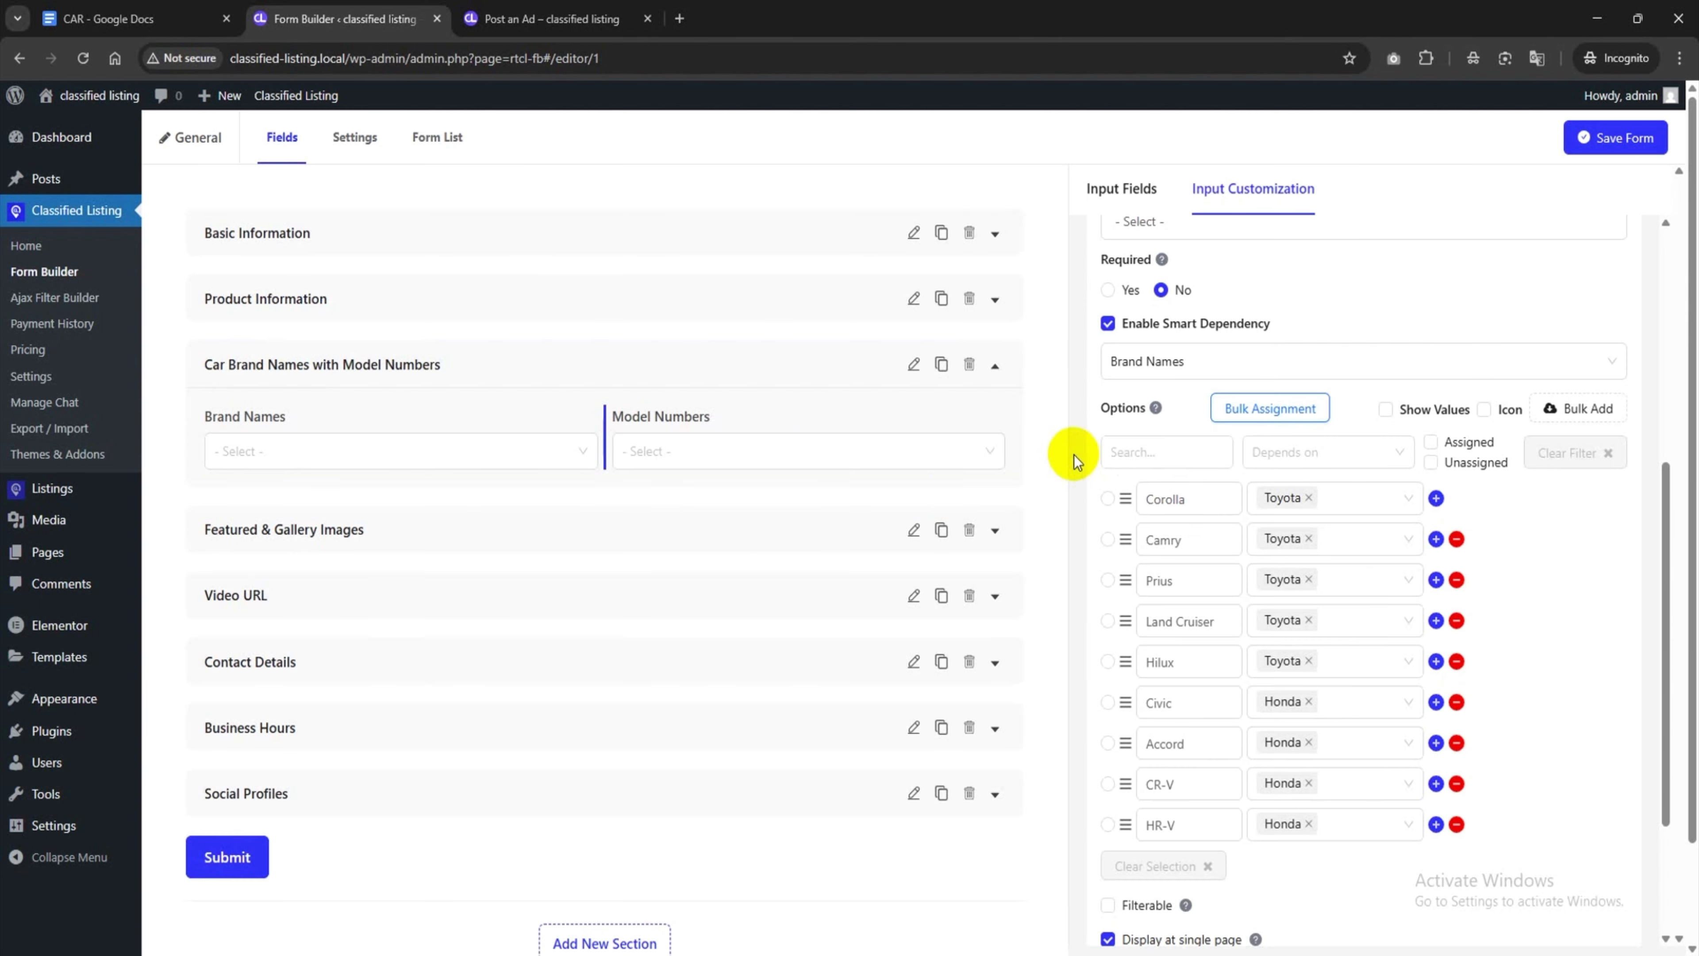
left_click(1605, 137)
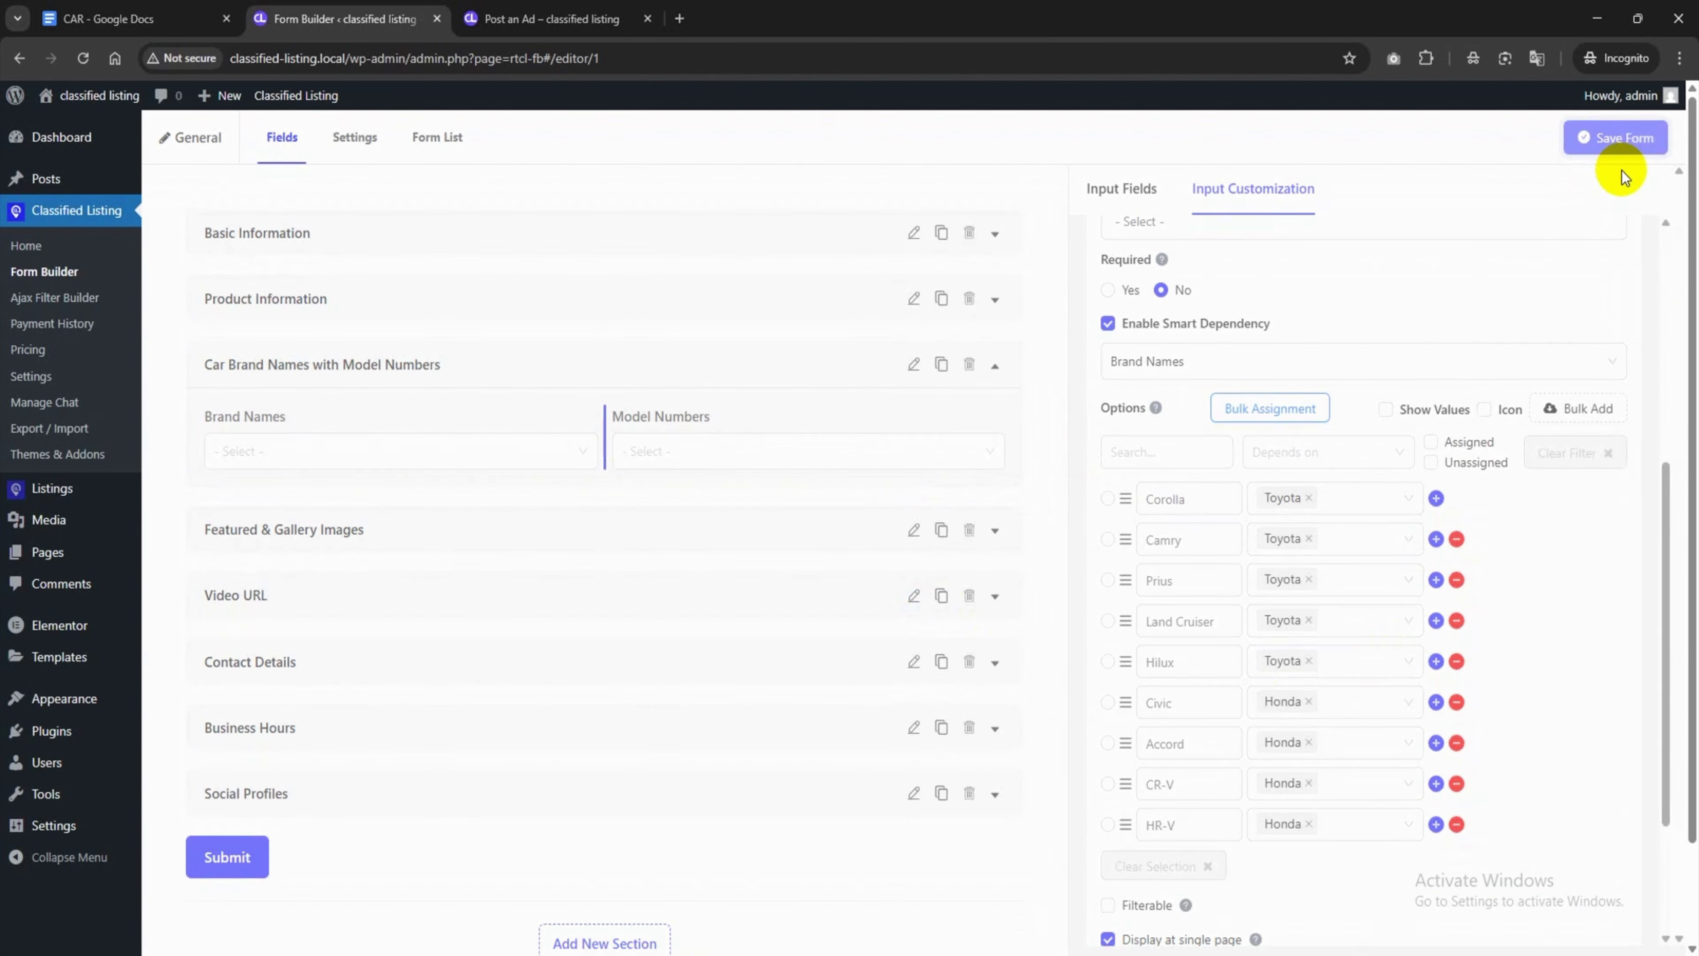
Bulk-add 1 Series, 2 Series, 3 Series and 4 Series to the Model Numbers options, copying them from the BMW column of the CAR document in Google Docs
scroll(1294, 408, "down", 1)
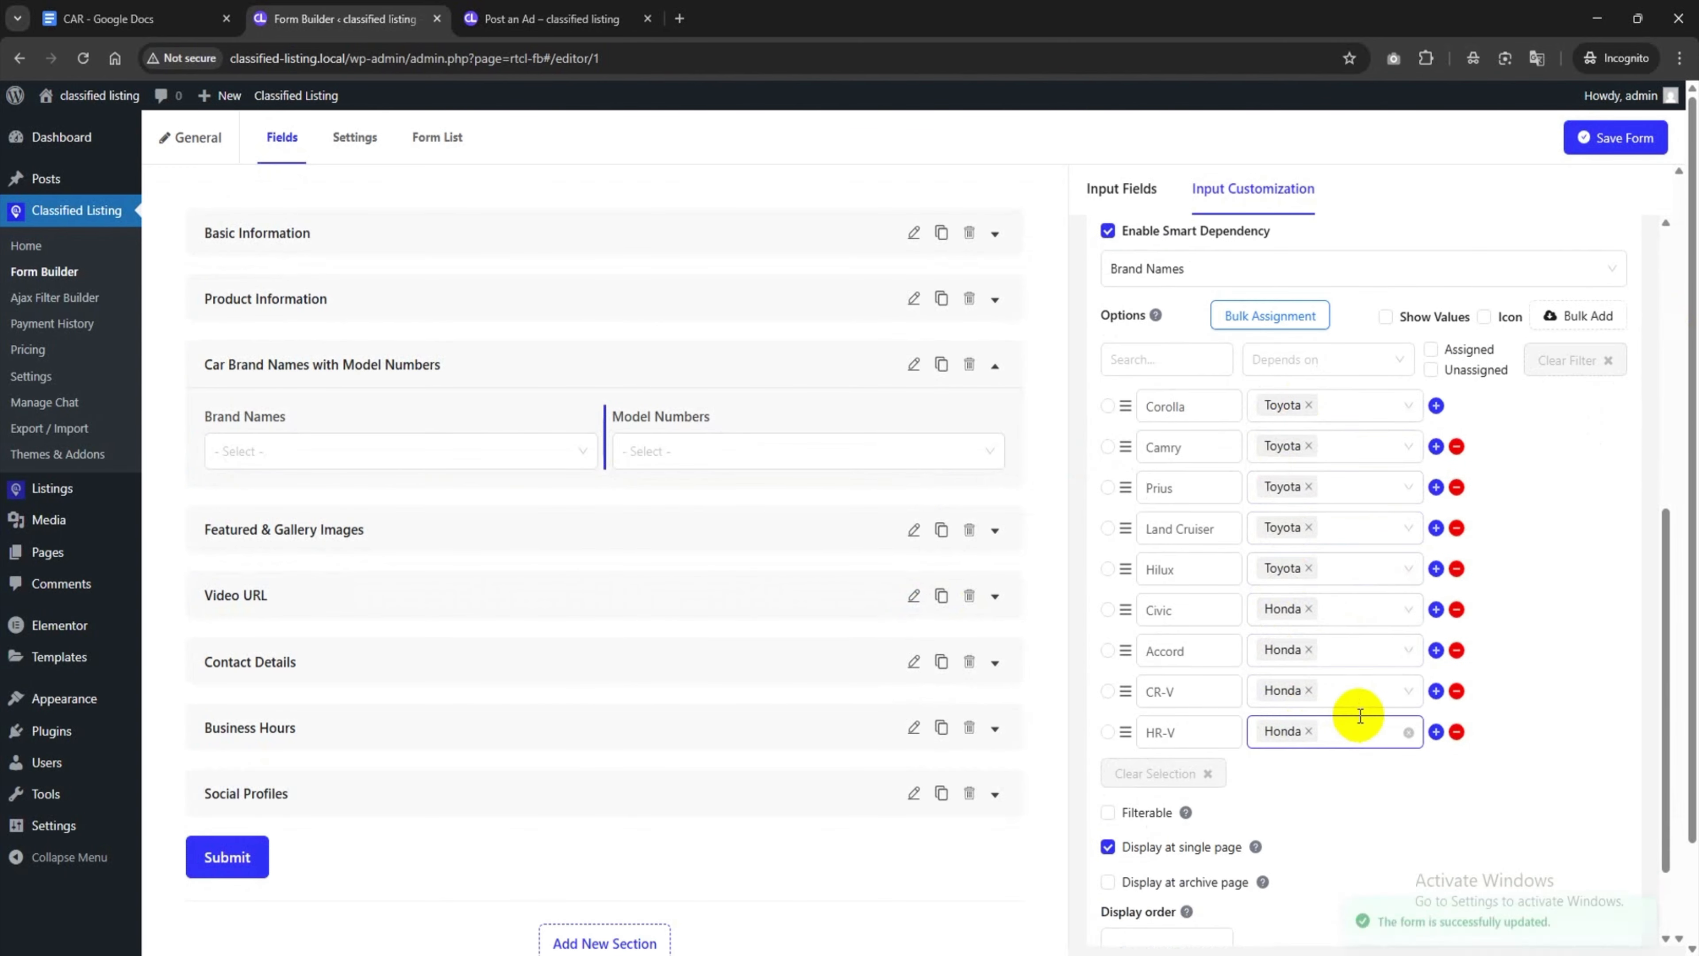
left_click(1583, 318)
left_click(1149, 434)
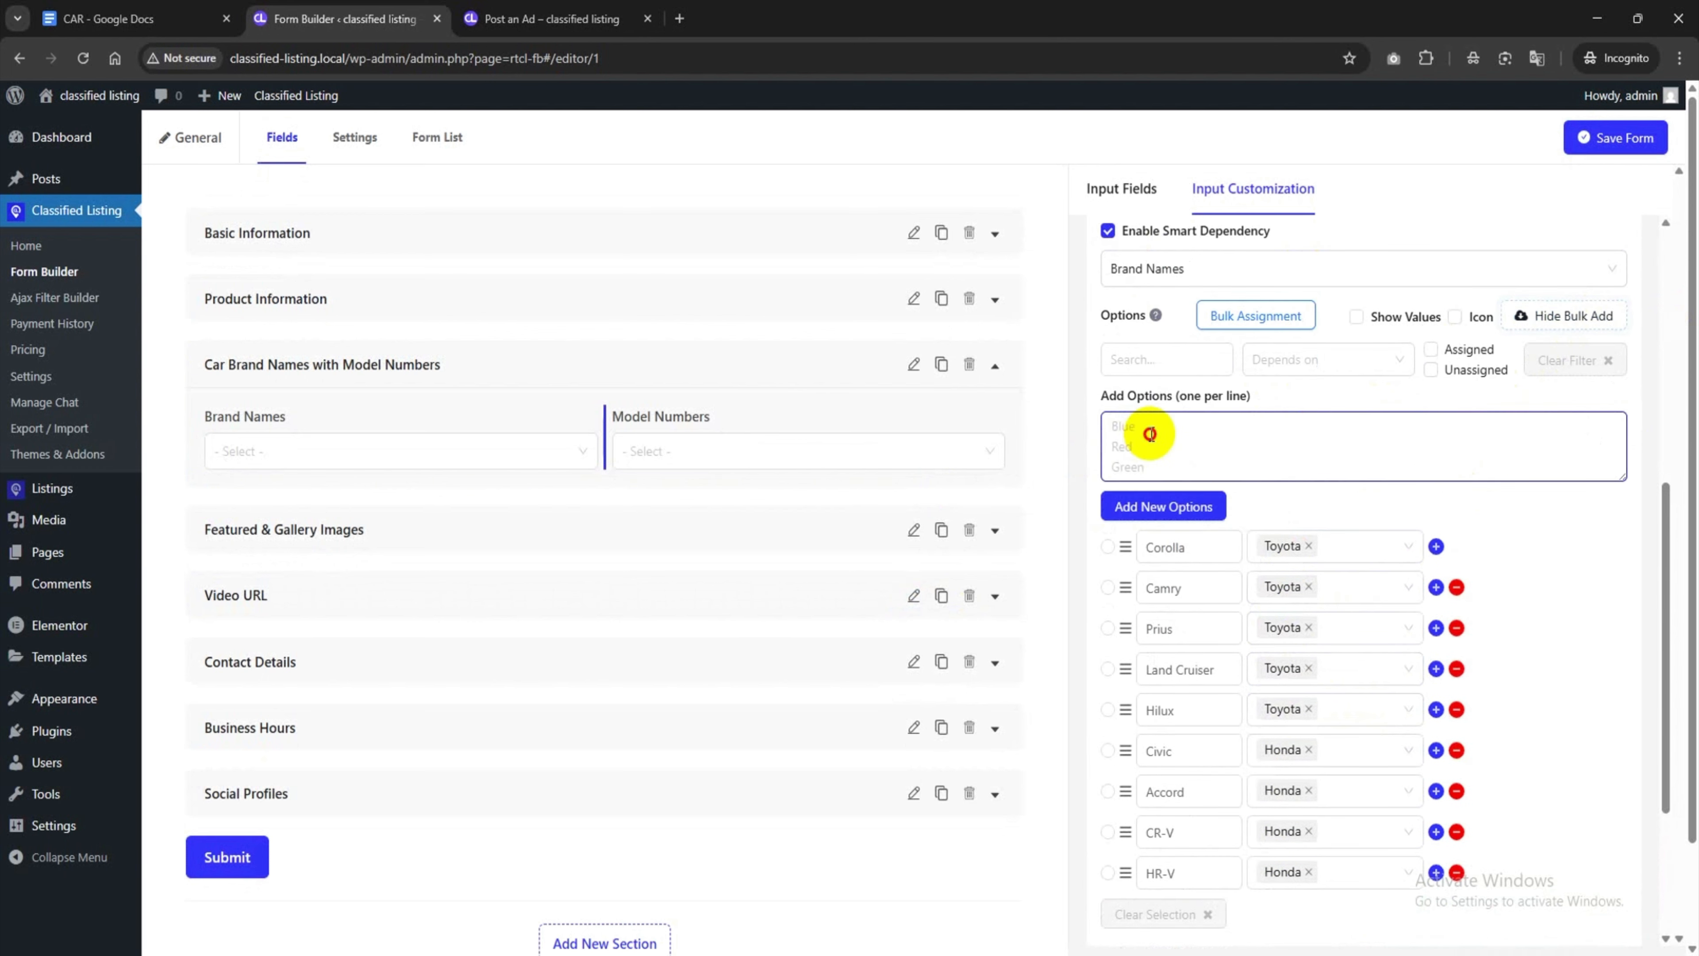
left_click(95, 15)
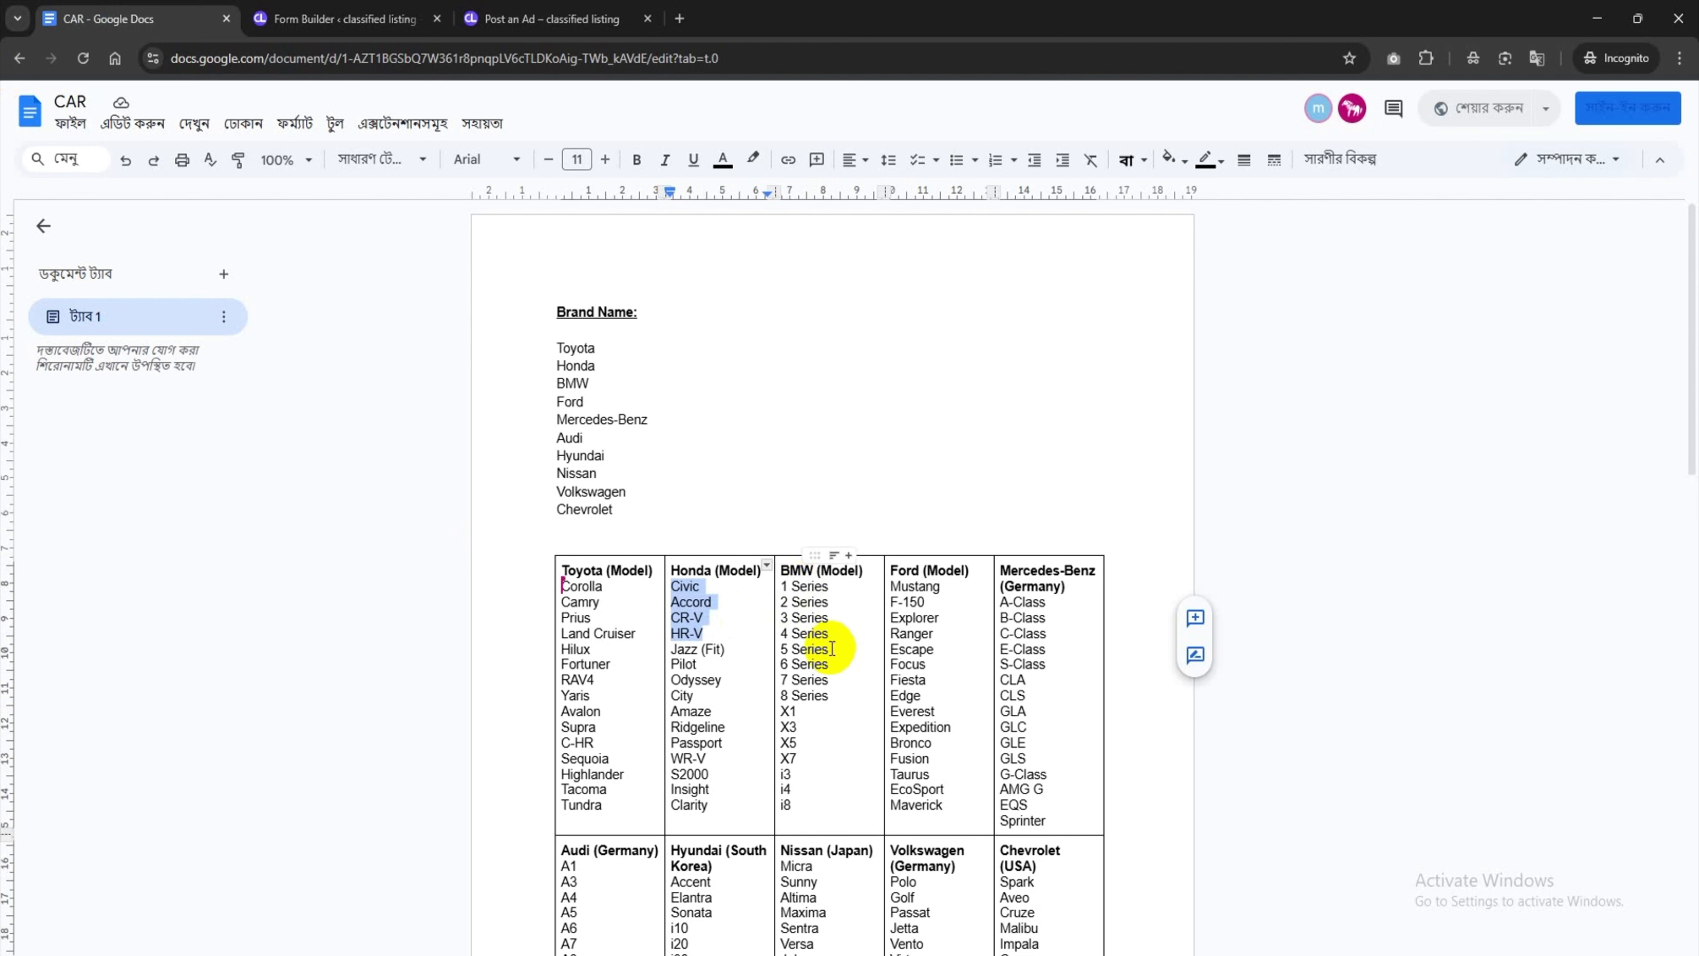
left_click_drag(830, 633, 780, 589)
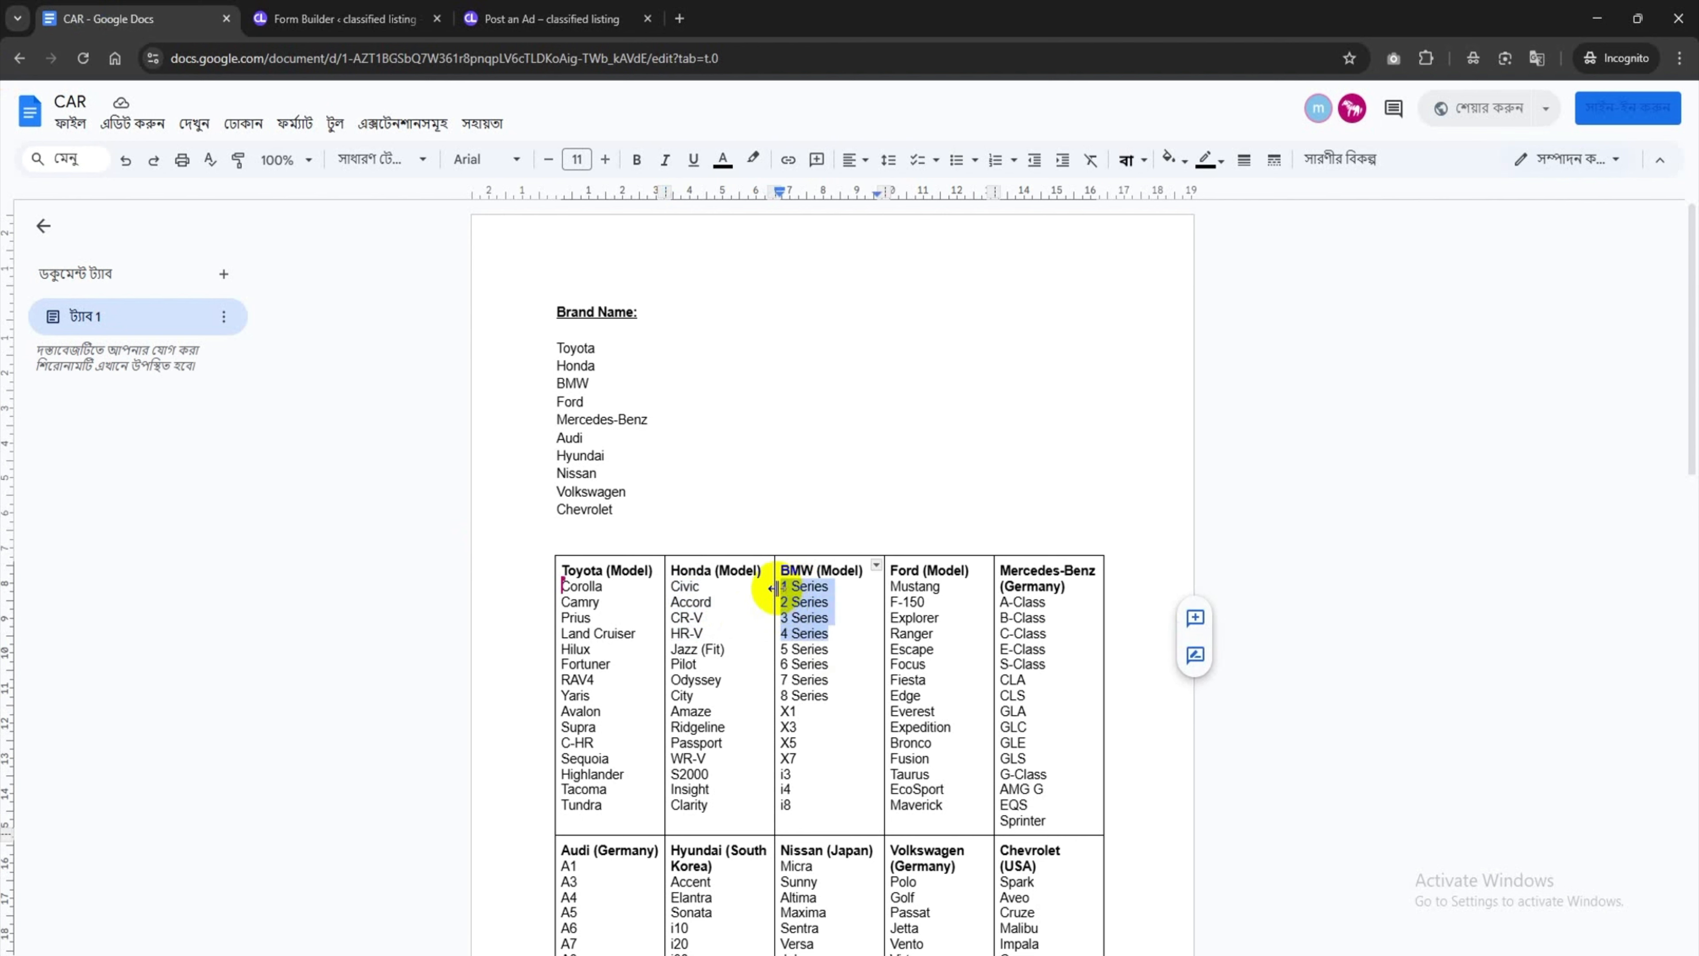
left_click(395, 17)
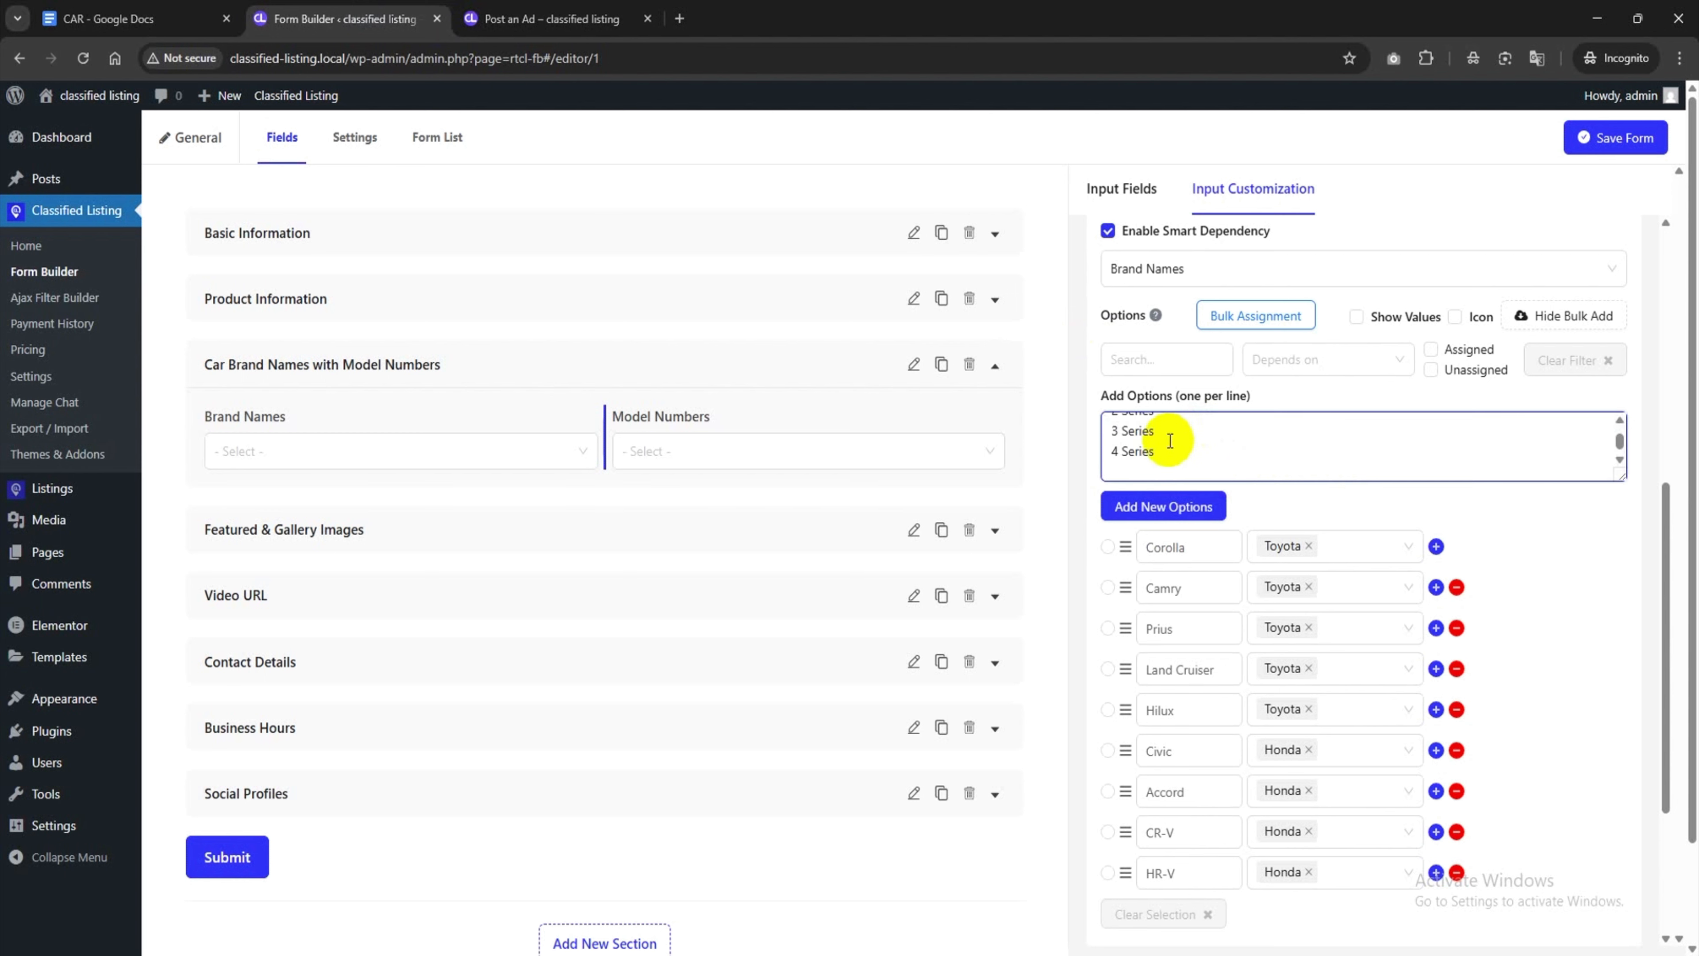
left_click(1192, 512)
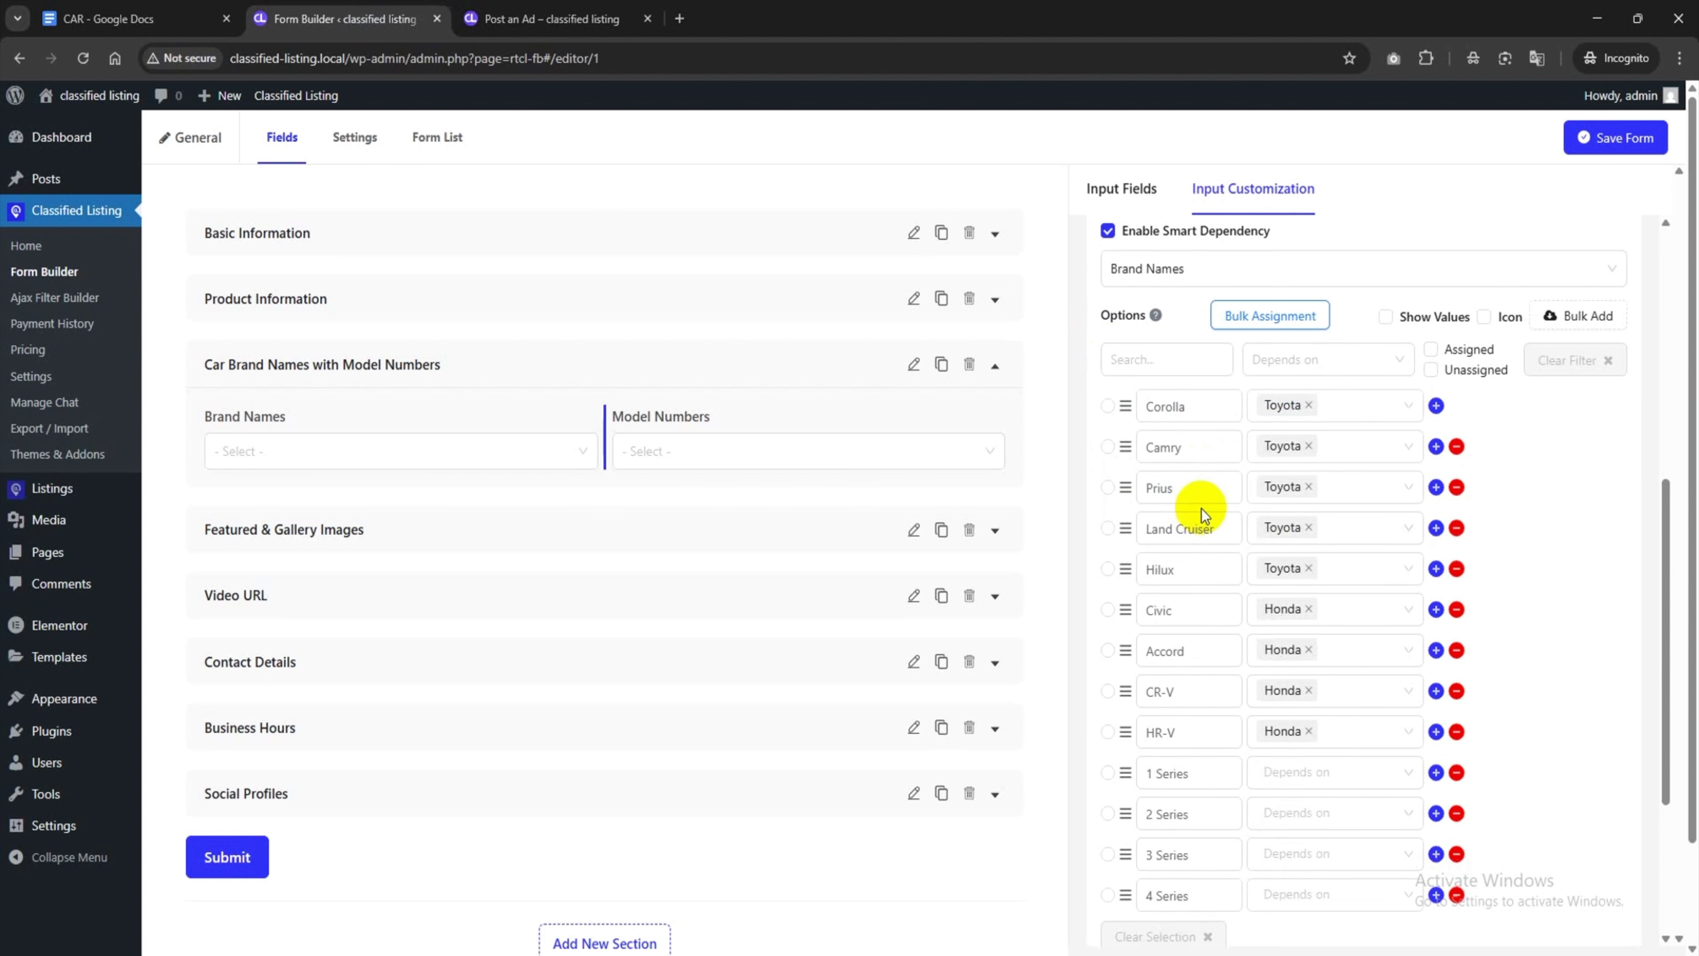
Reopen the bulk dependency assignment, choose BMW as the brand, and show only the unassigned Model Numbers options
scroll(1358, 615, "up", 2)
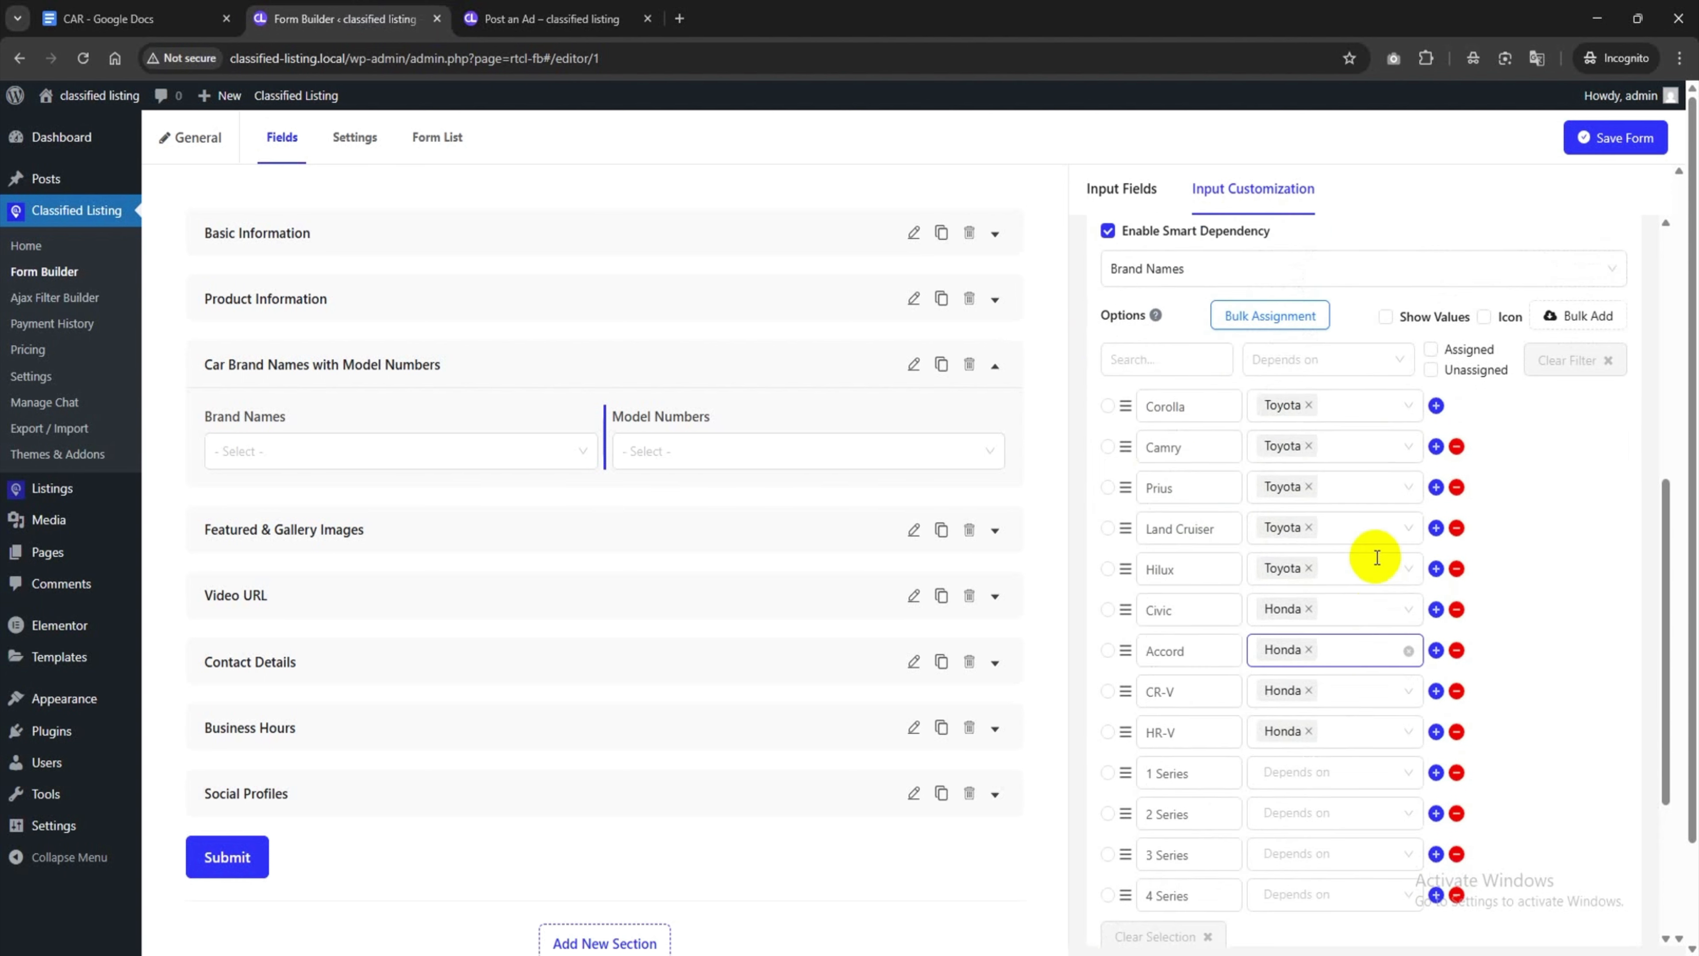
left_click(1274, 316)
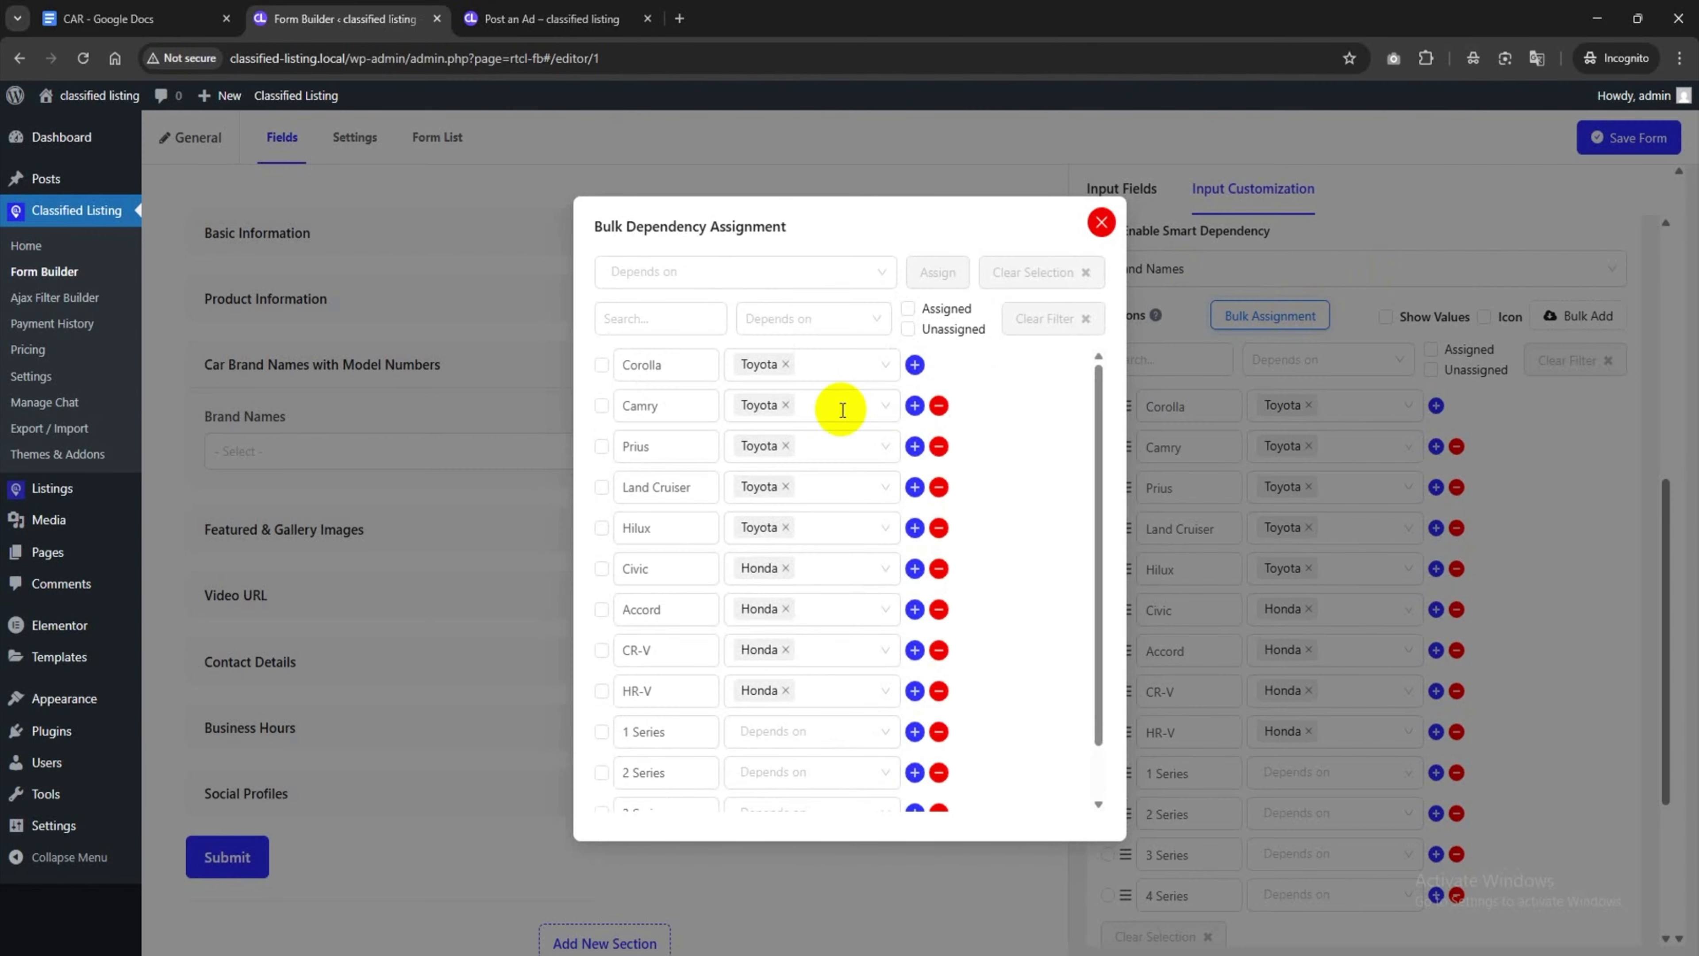
left_click(682, 271)
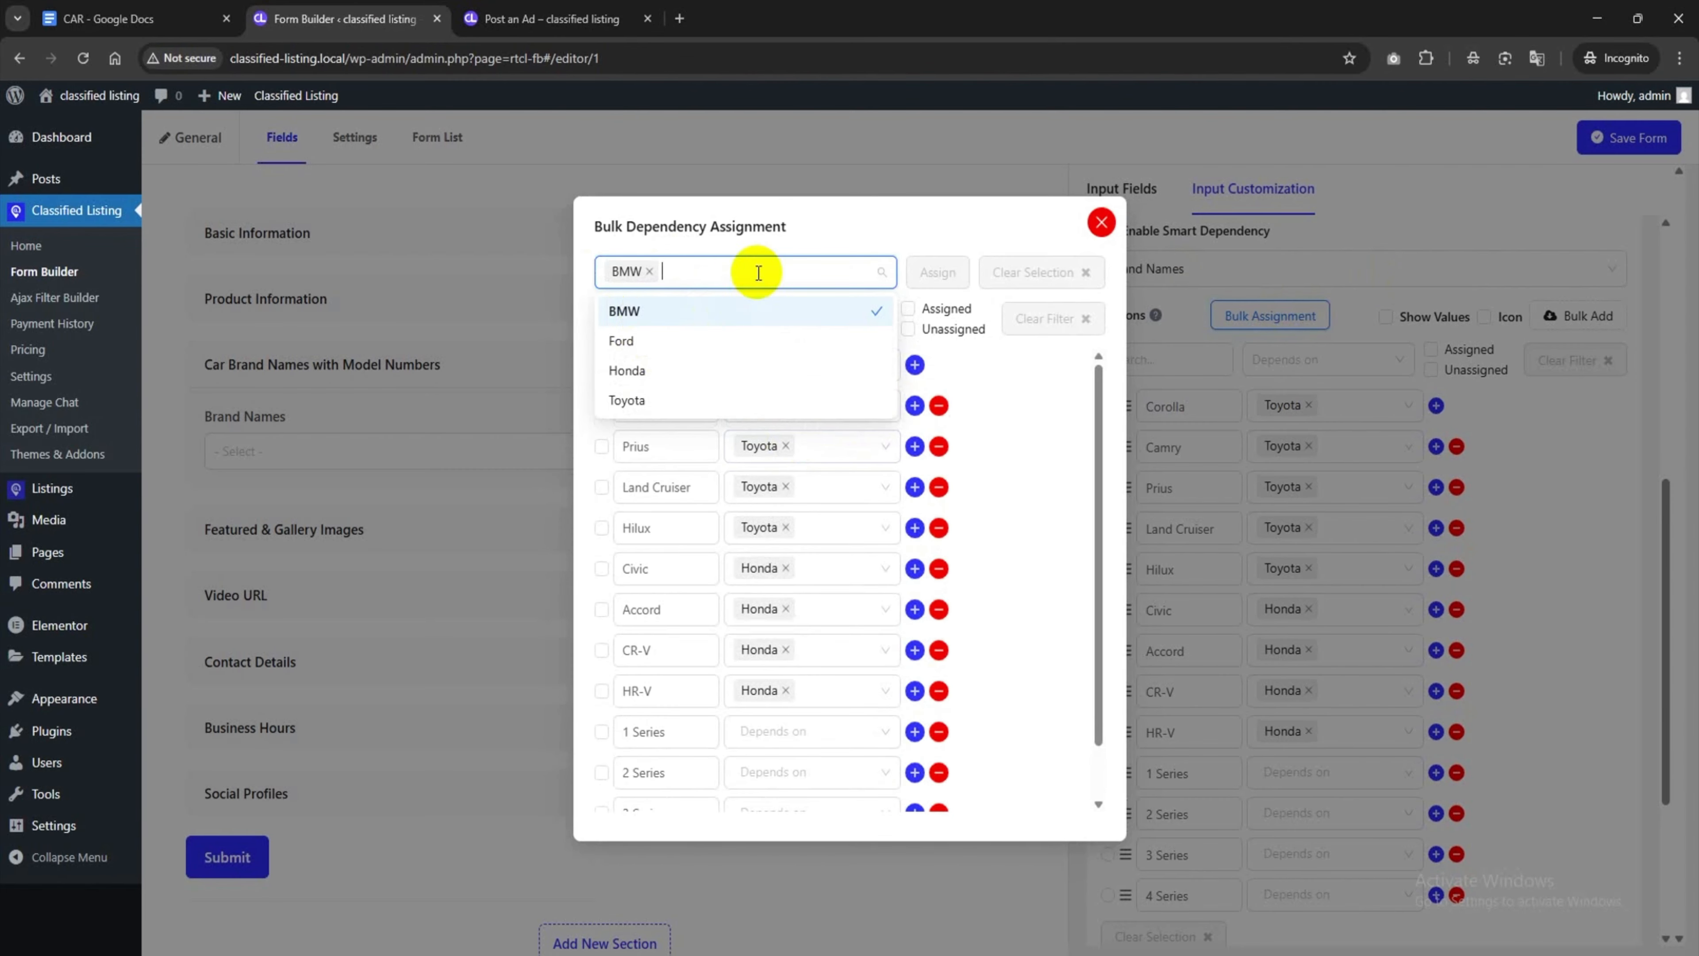
left_click(786, 248)
scroll(770, 435, "down", 1)
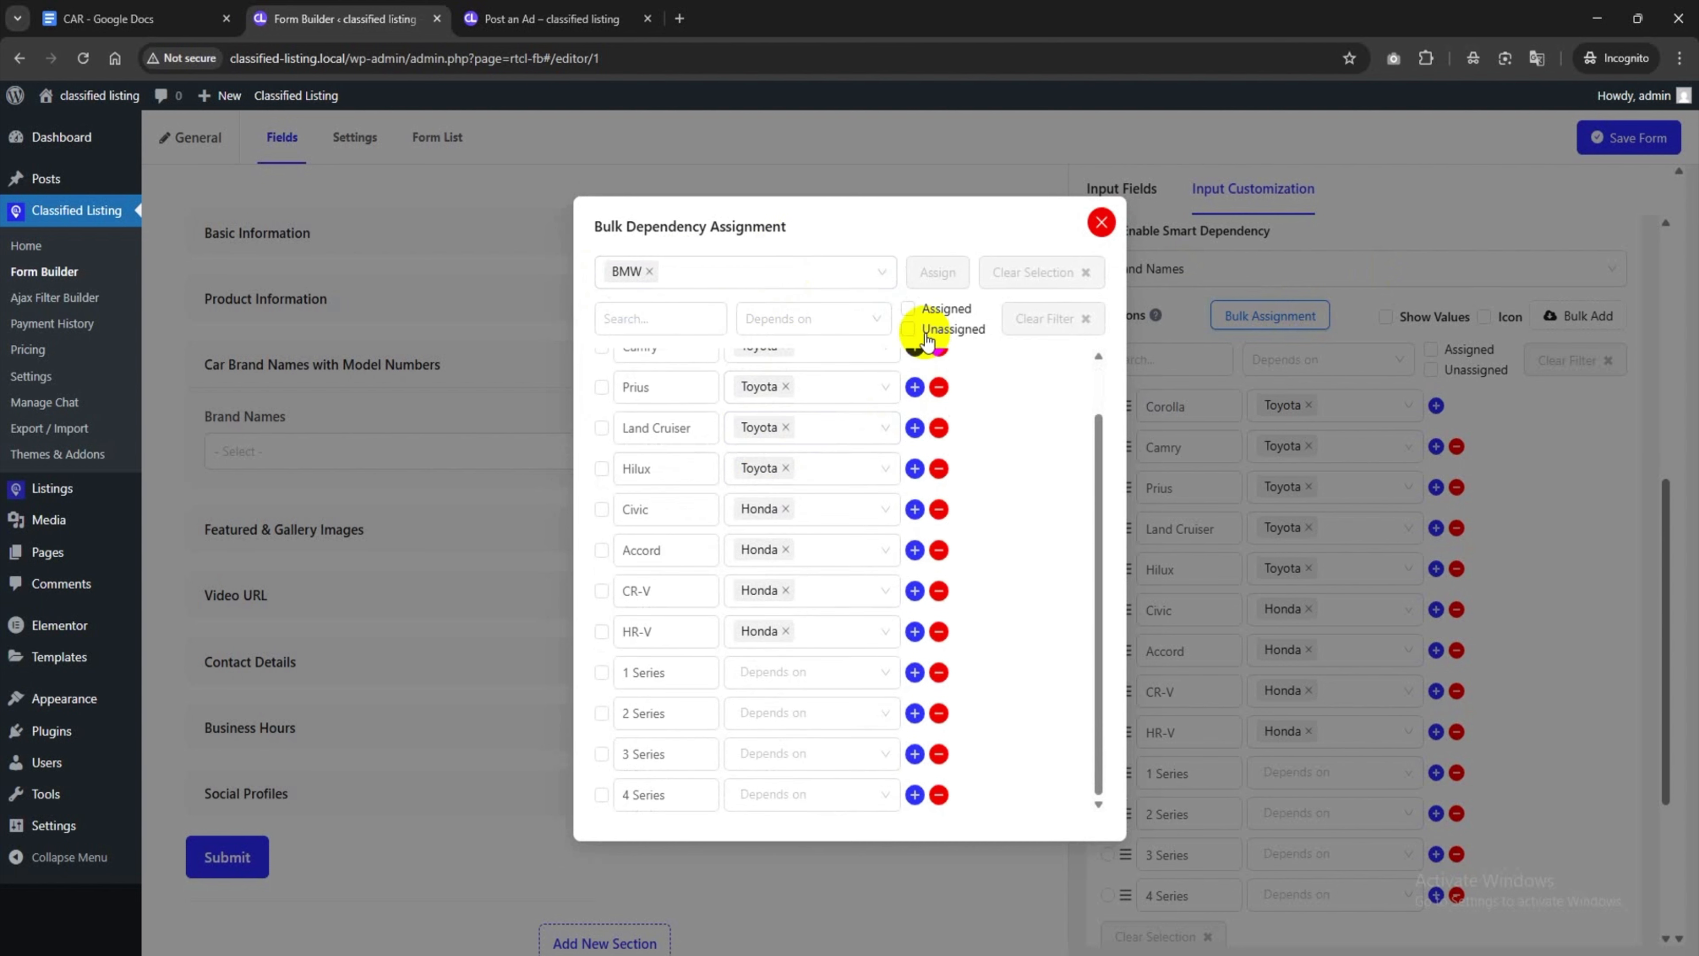
left_click(908, 329)
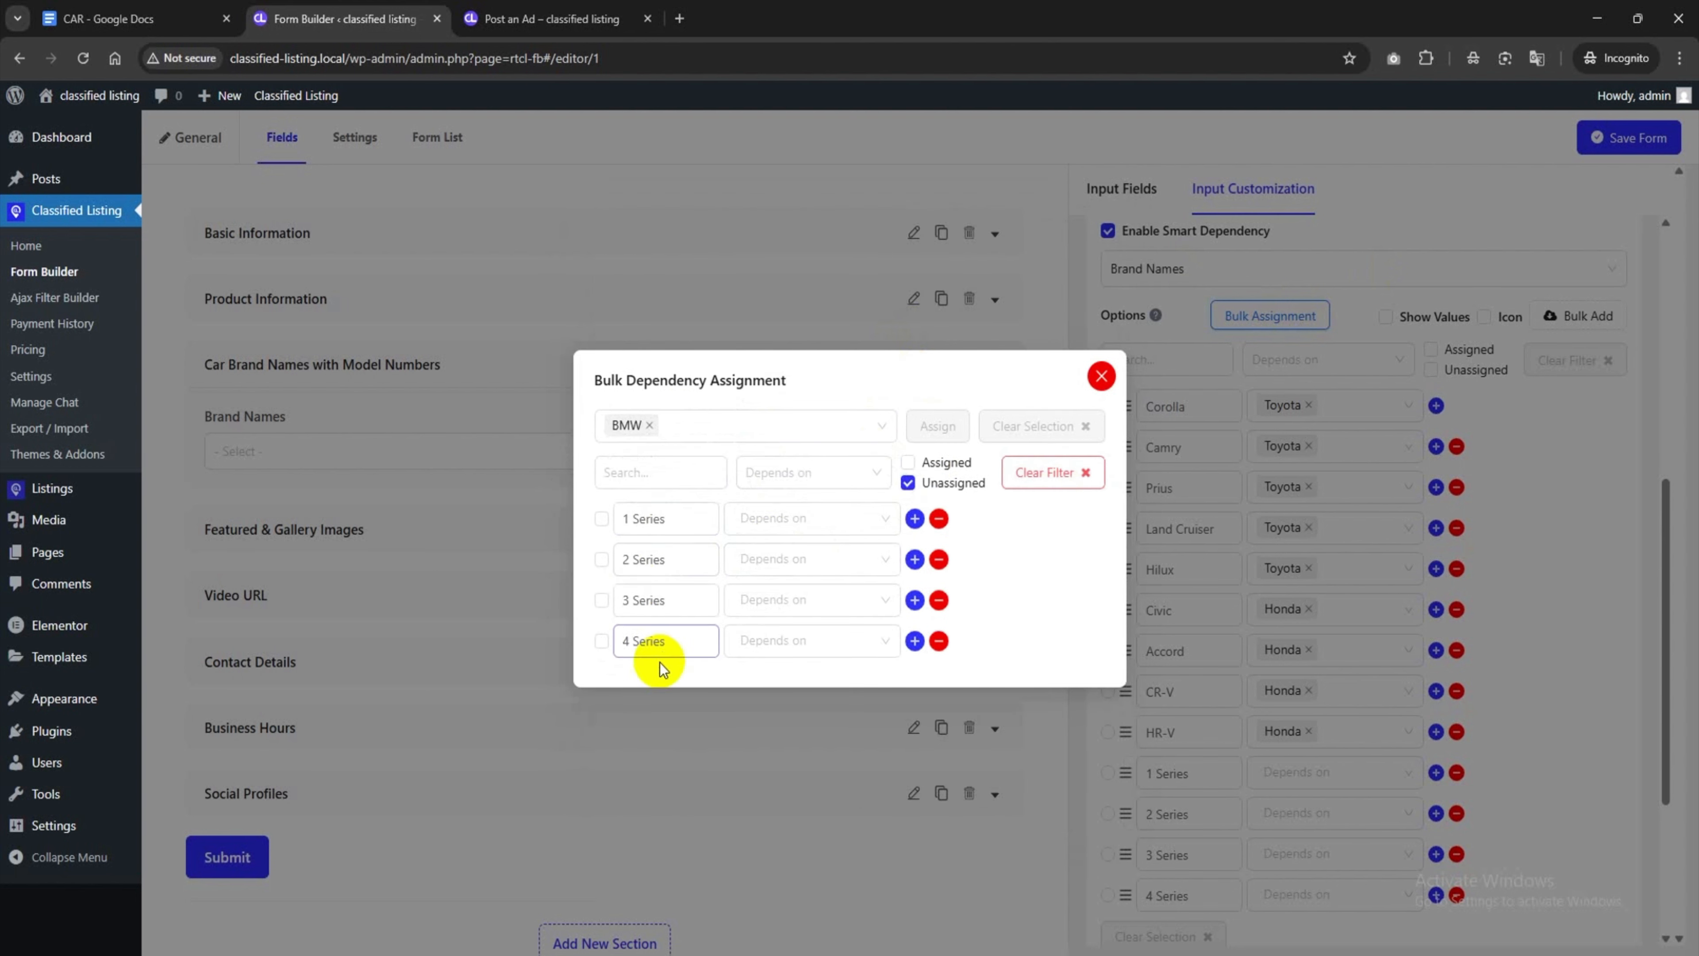
Assign the BMW brand to 1 Series, 2 Series, 3 Series and 4 Series in bulk, and save the form
left_click(601, 518)
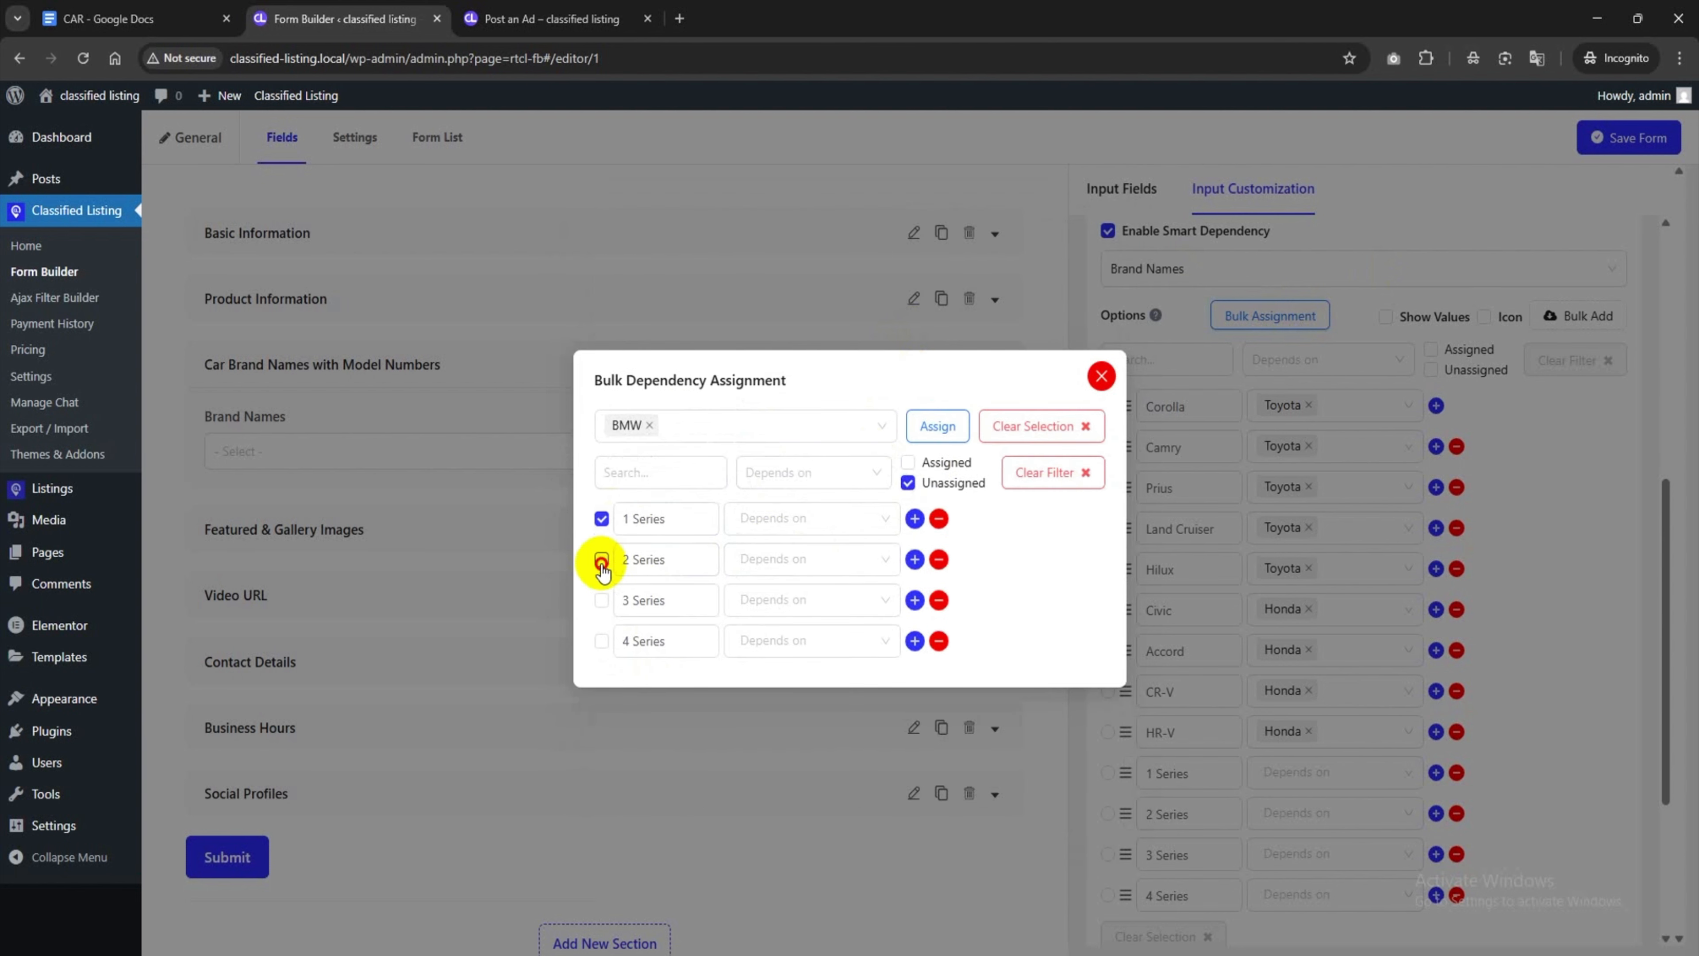
left_click(601, 641)
left_click(957, 435)
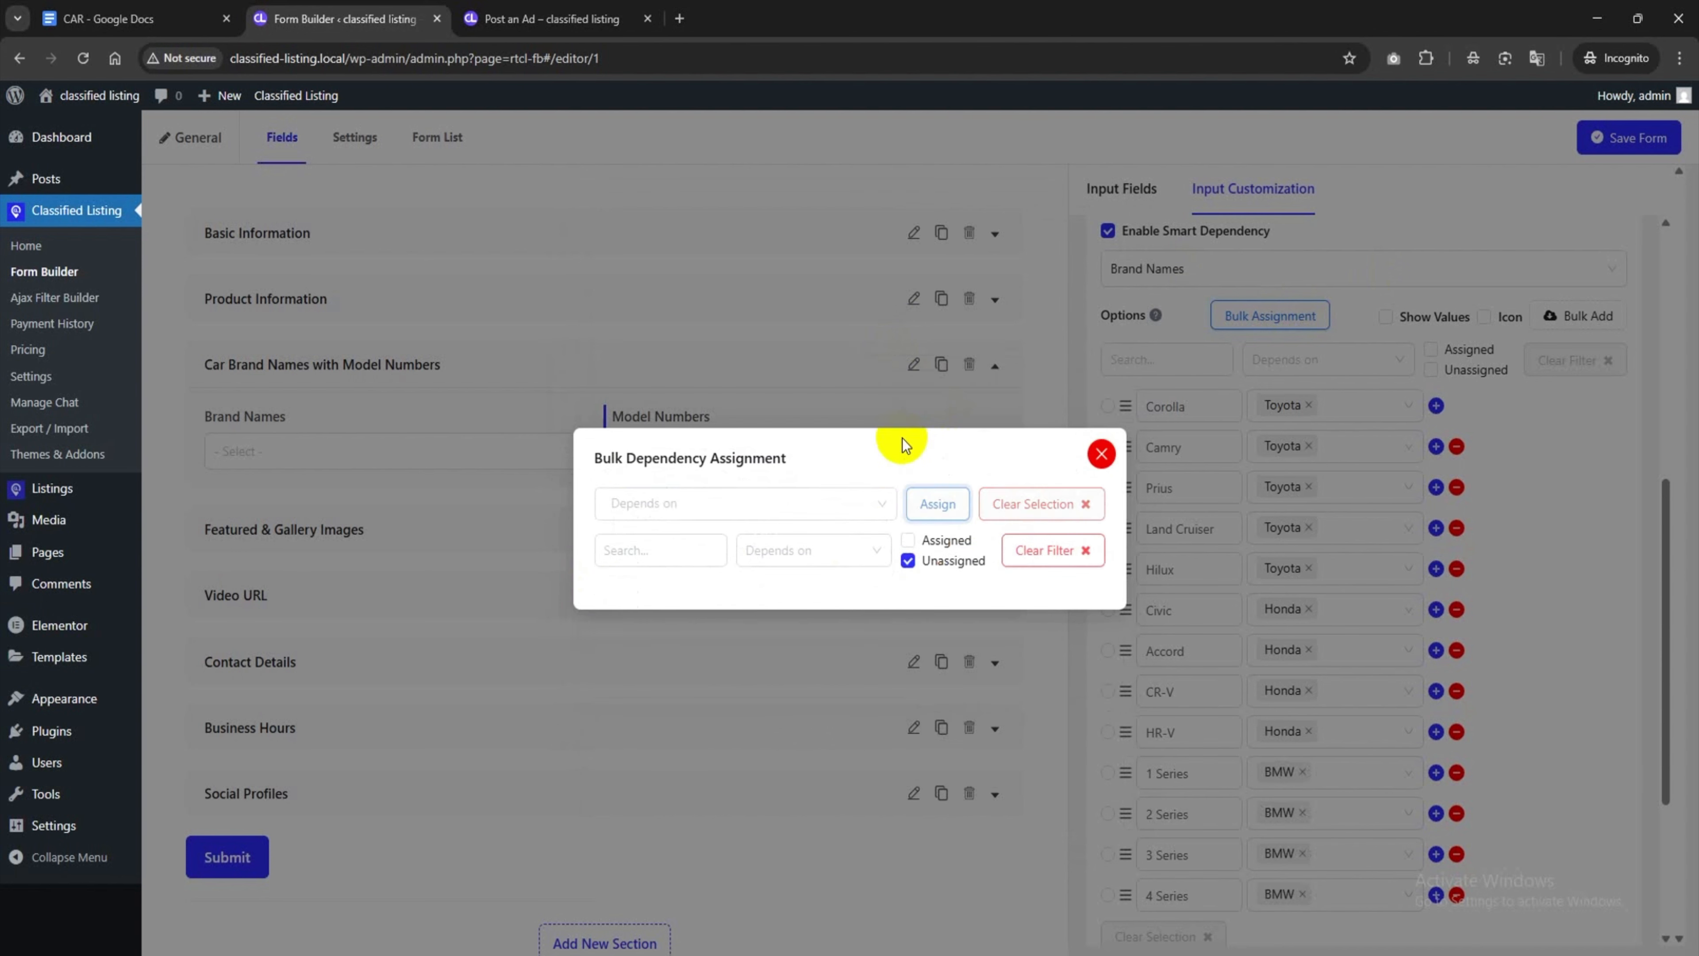
left_click(1100, 455)
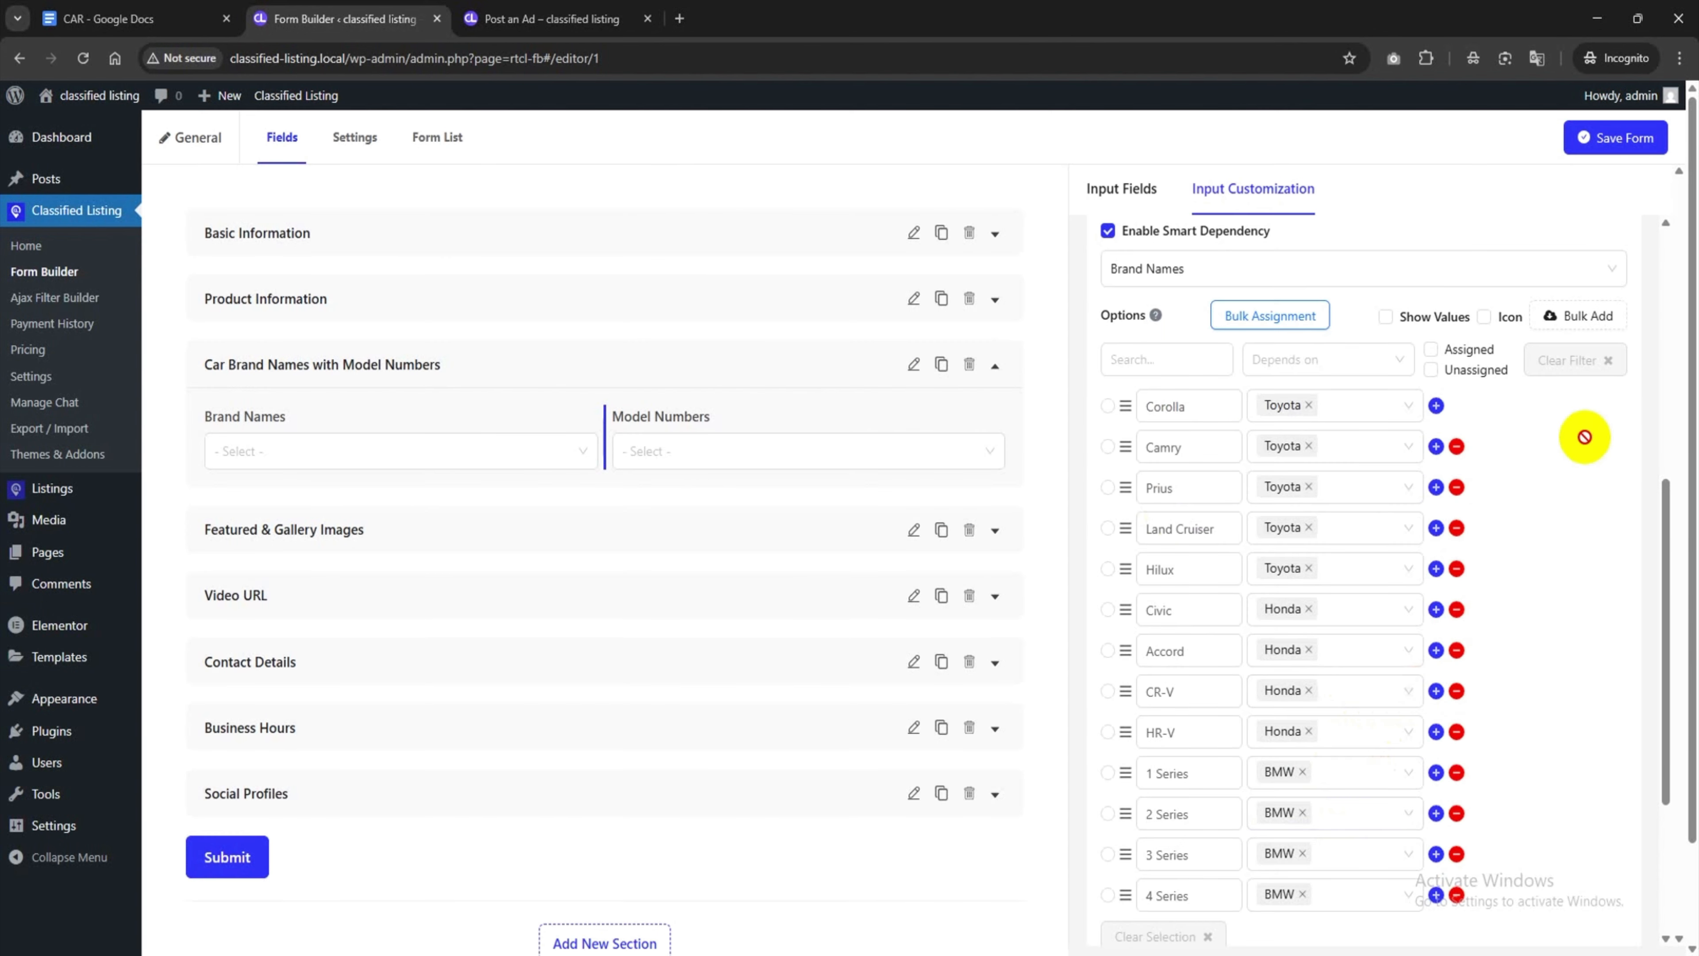
left_click(1627, 139)
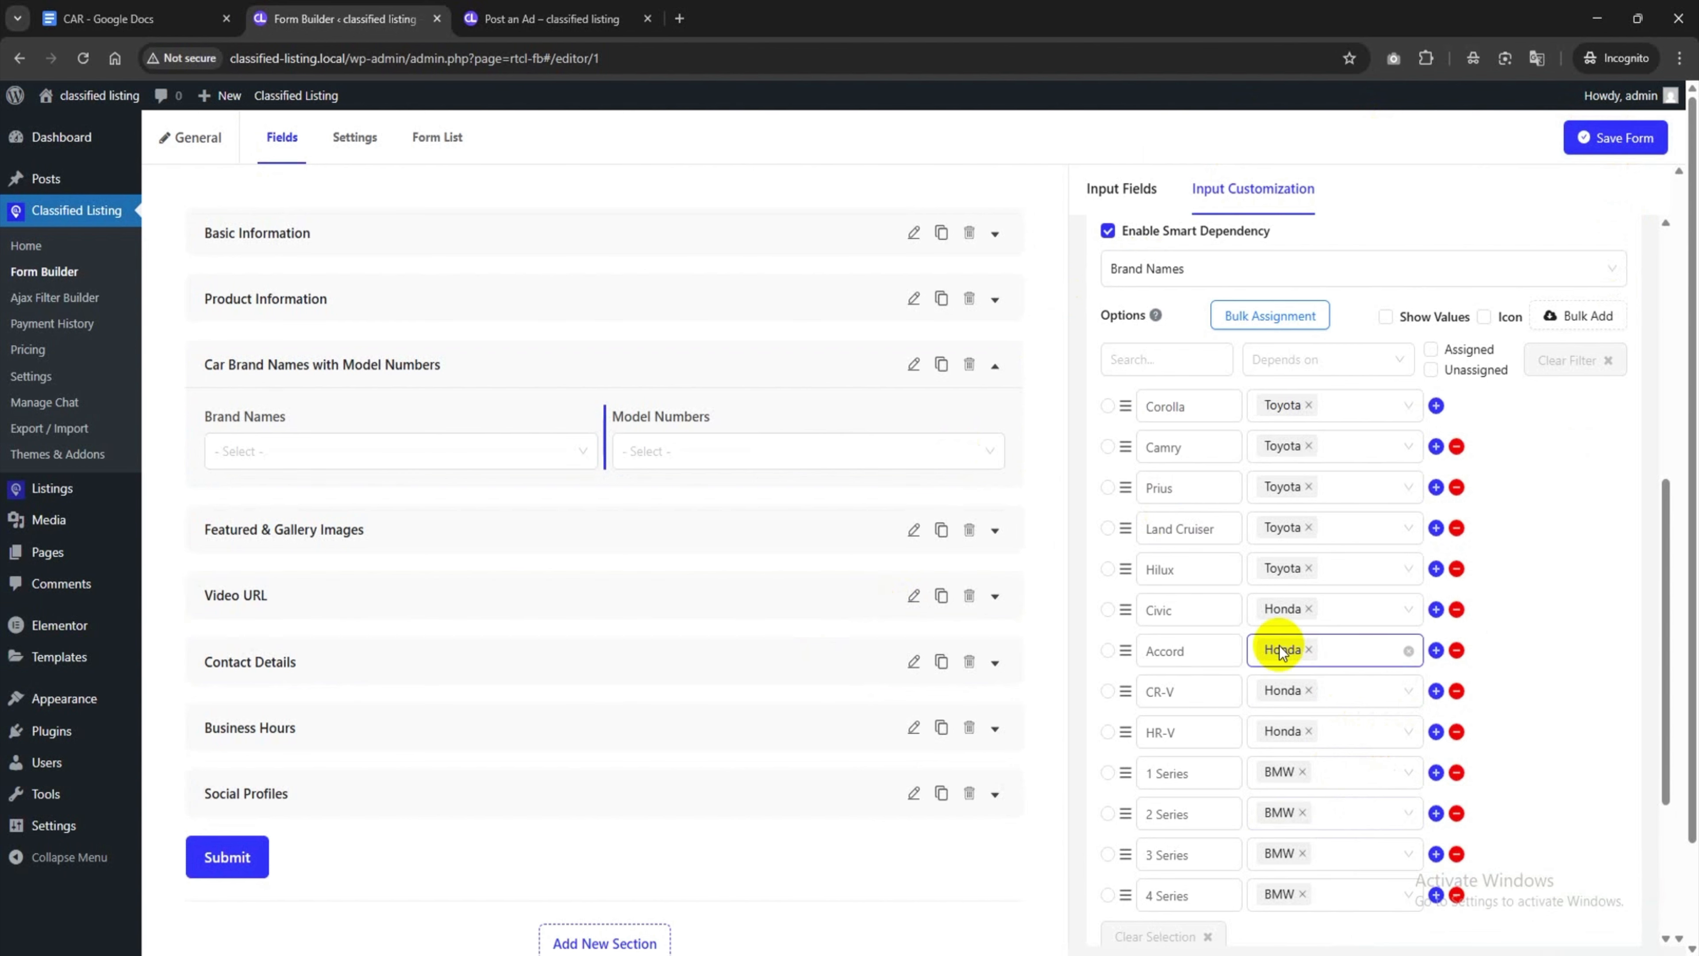
left_click(1585, 136)
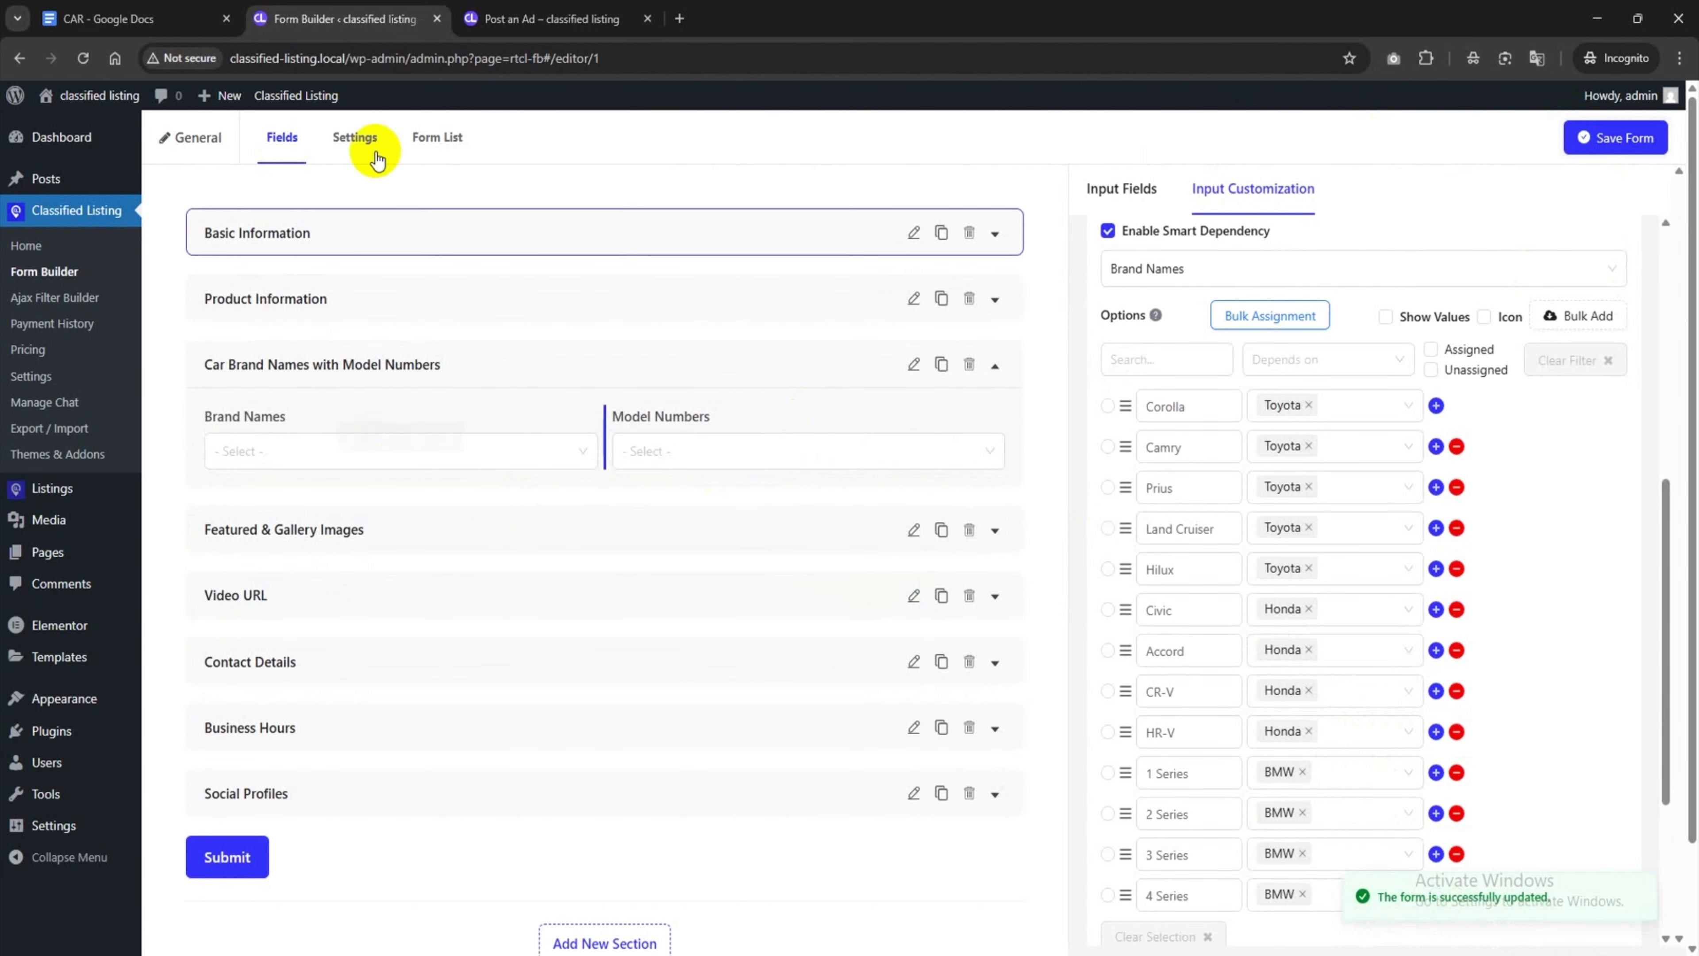
Reload the Post an Ad page, select Toyota under Brand Names in the car section, and check the available Model Numbers
left_click(508, 18)
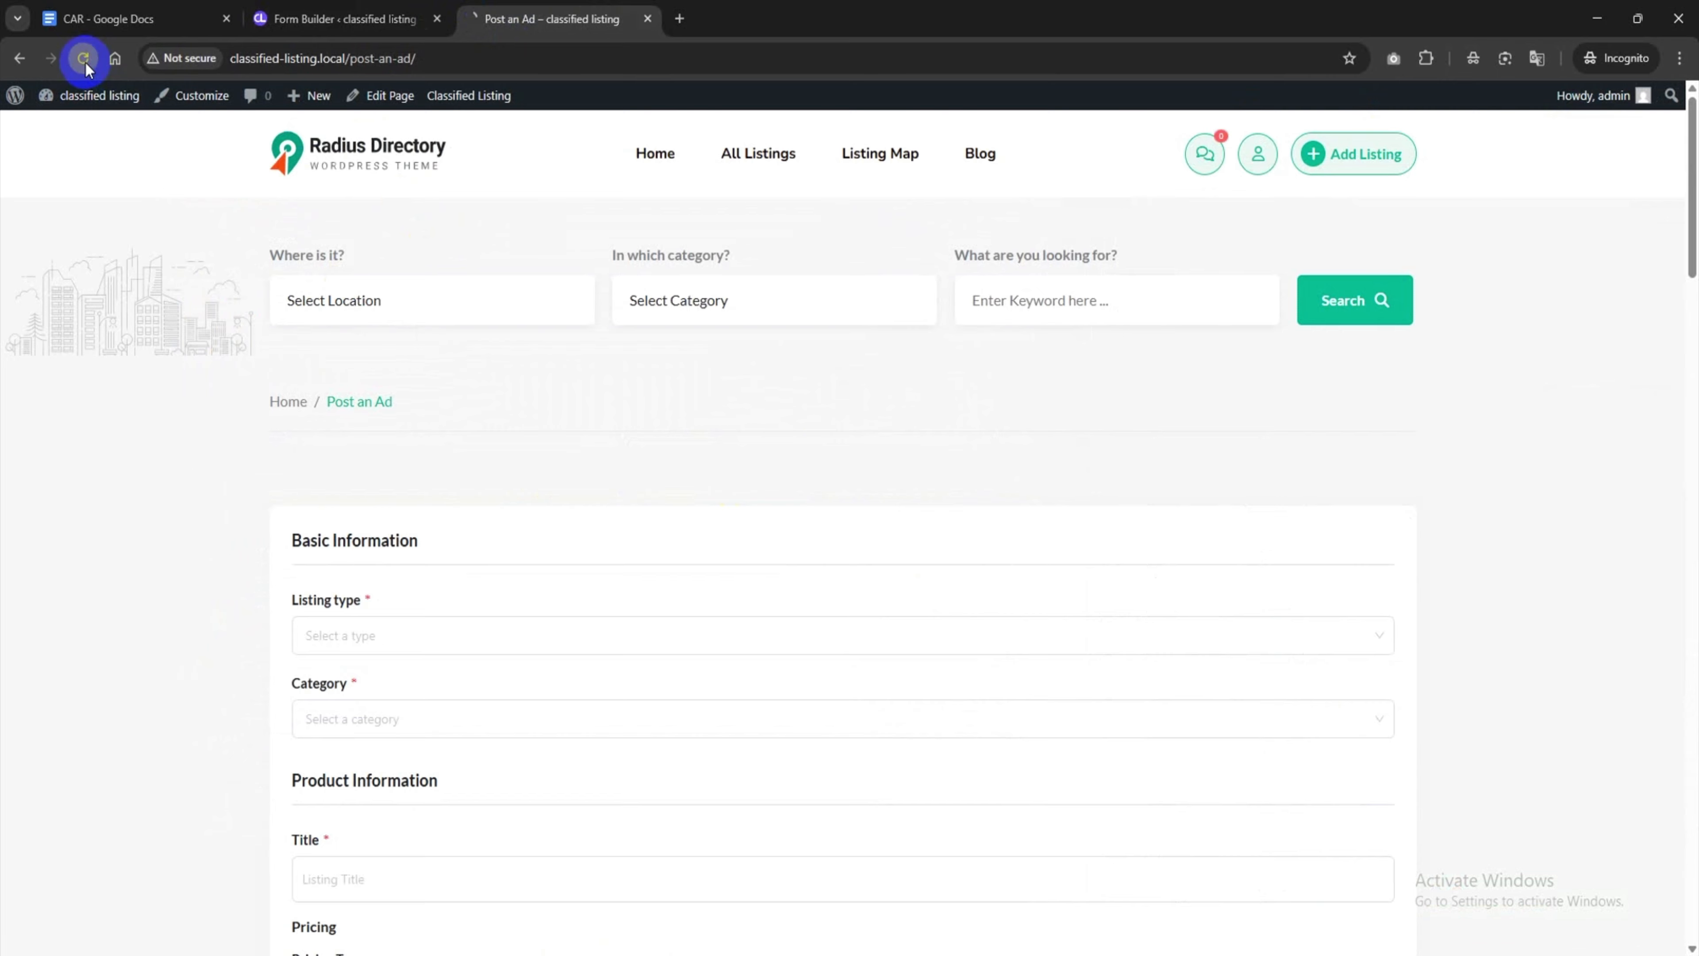
scroll(361, 489, "down", 4)
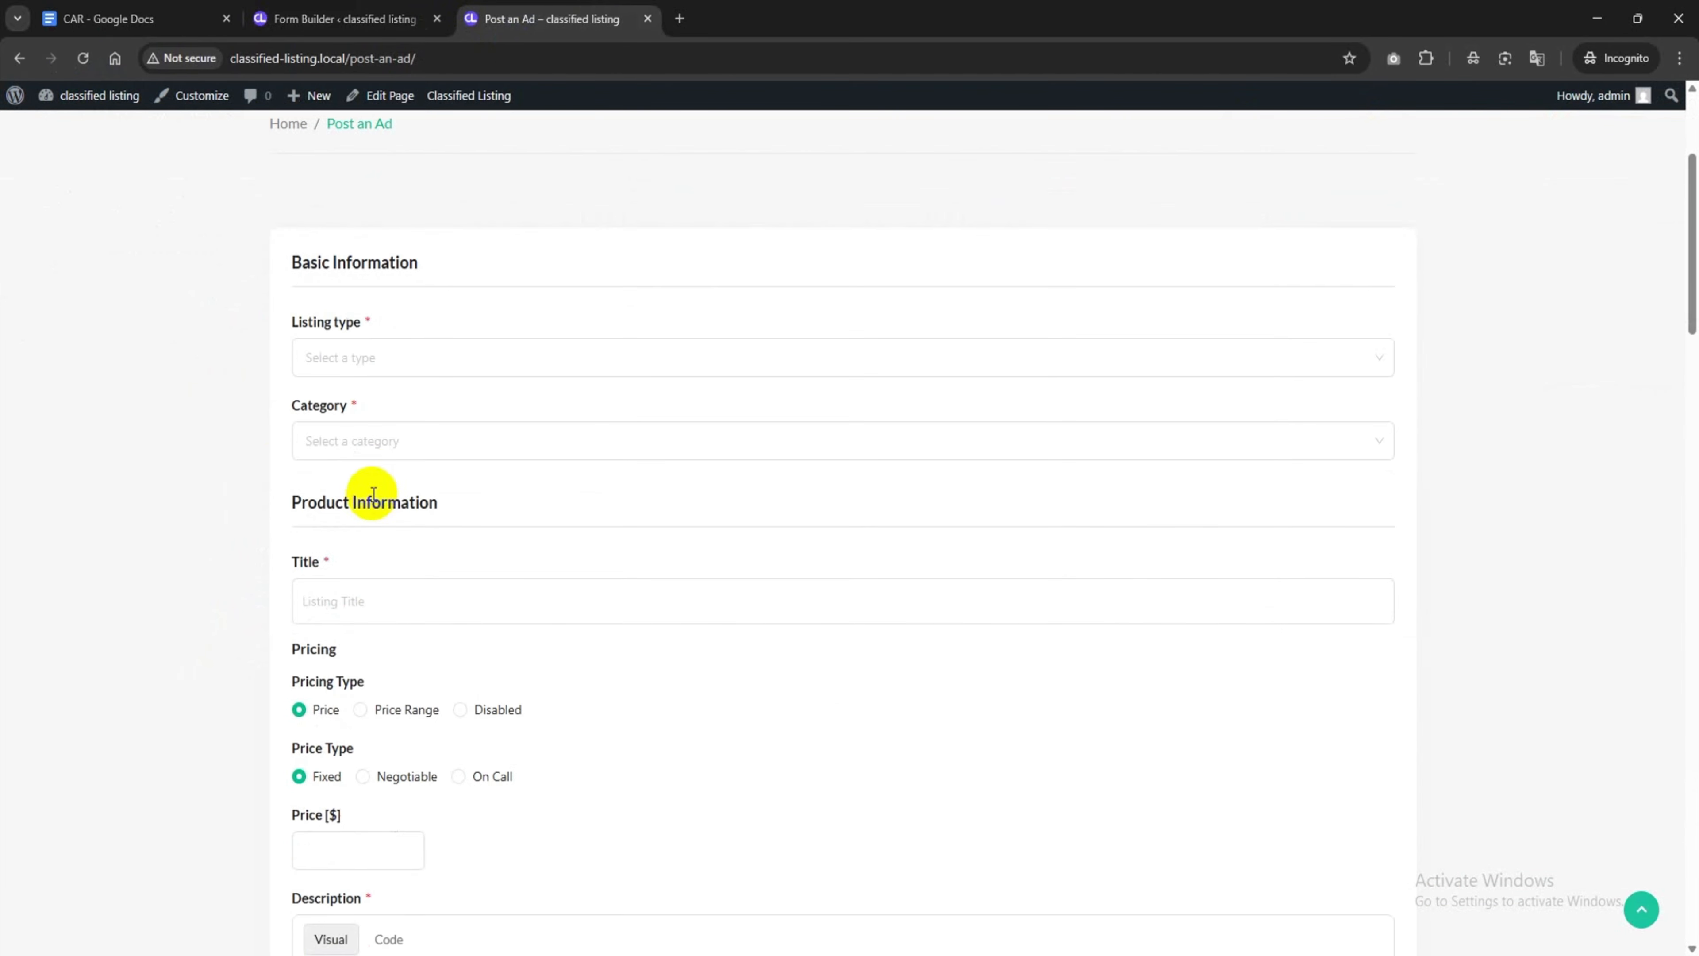
scroll(384, 491, "down", 10)
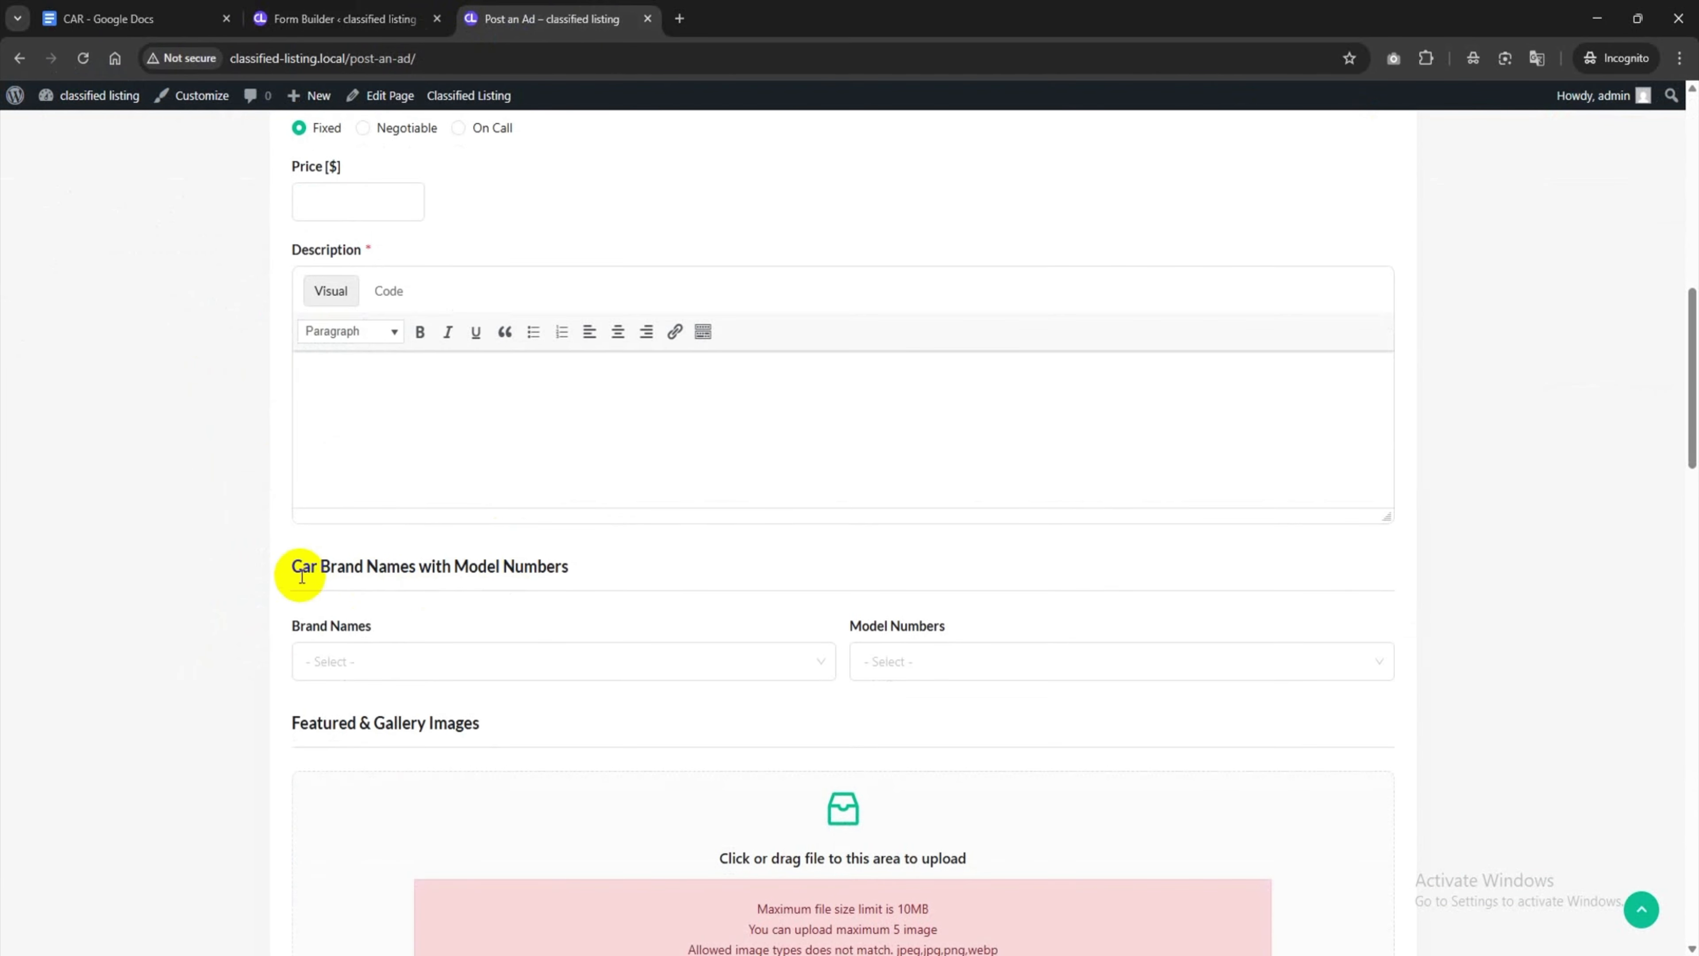
scroll(535, 572, "down", 3)
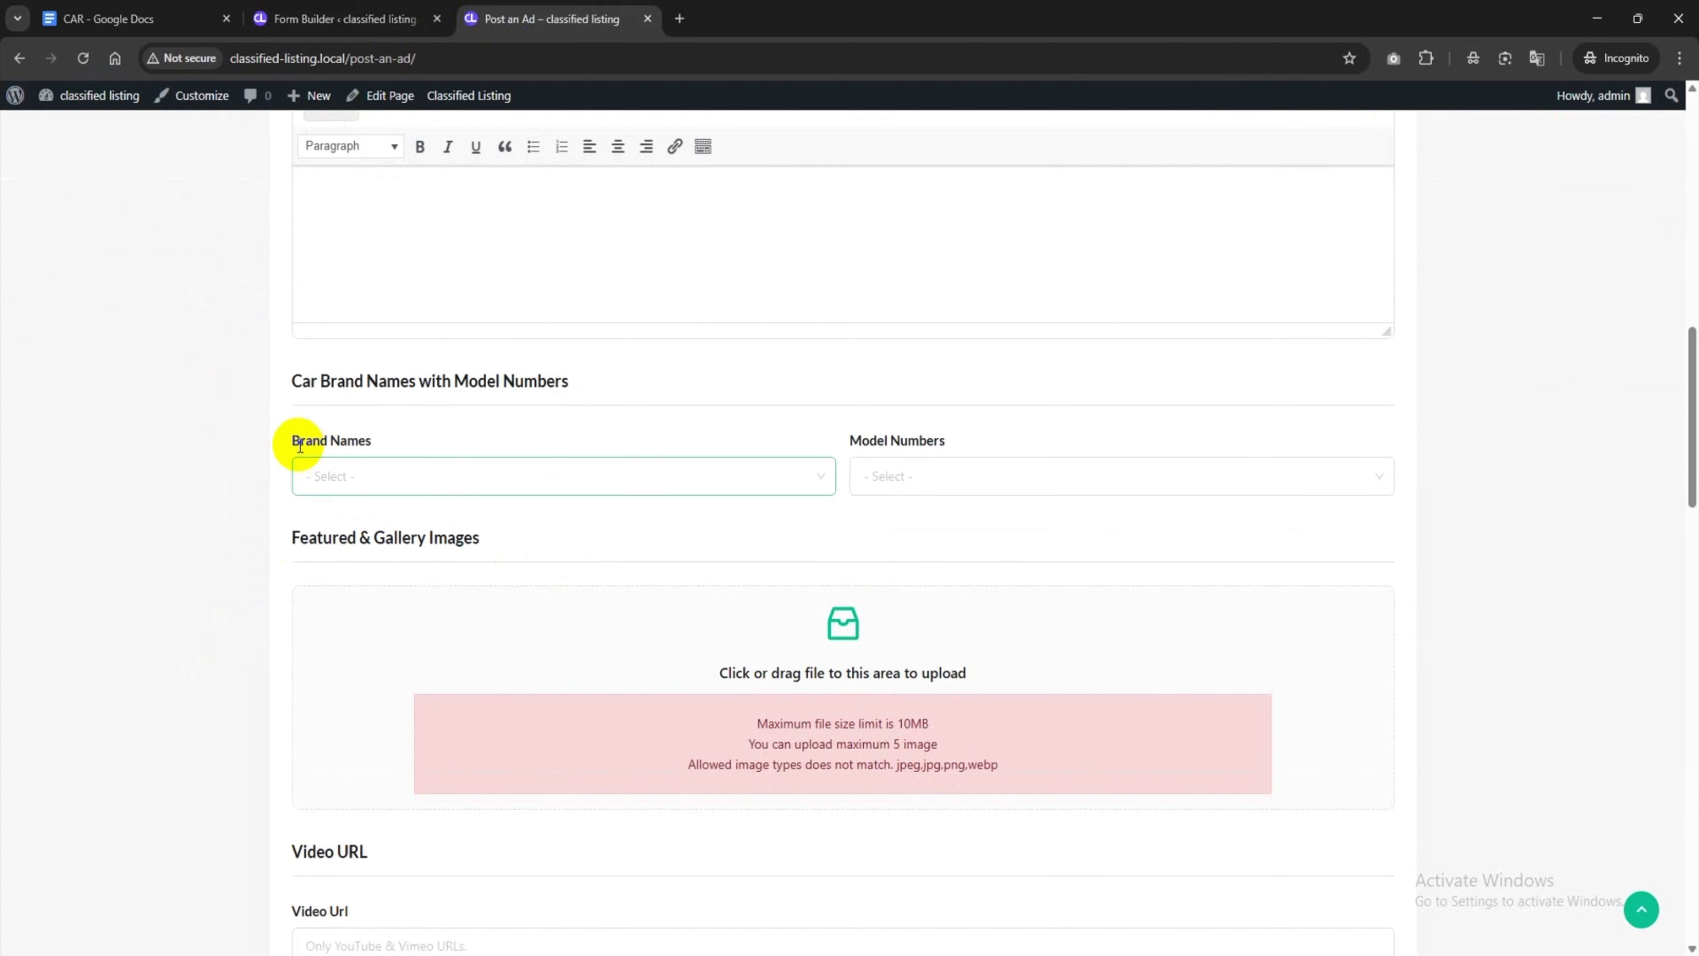
left_click(447, 485)
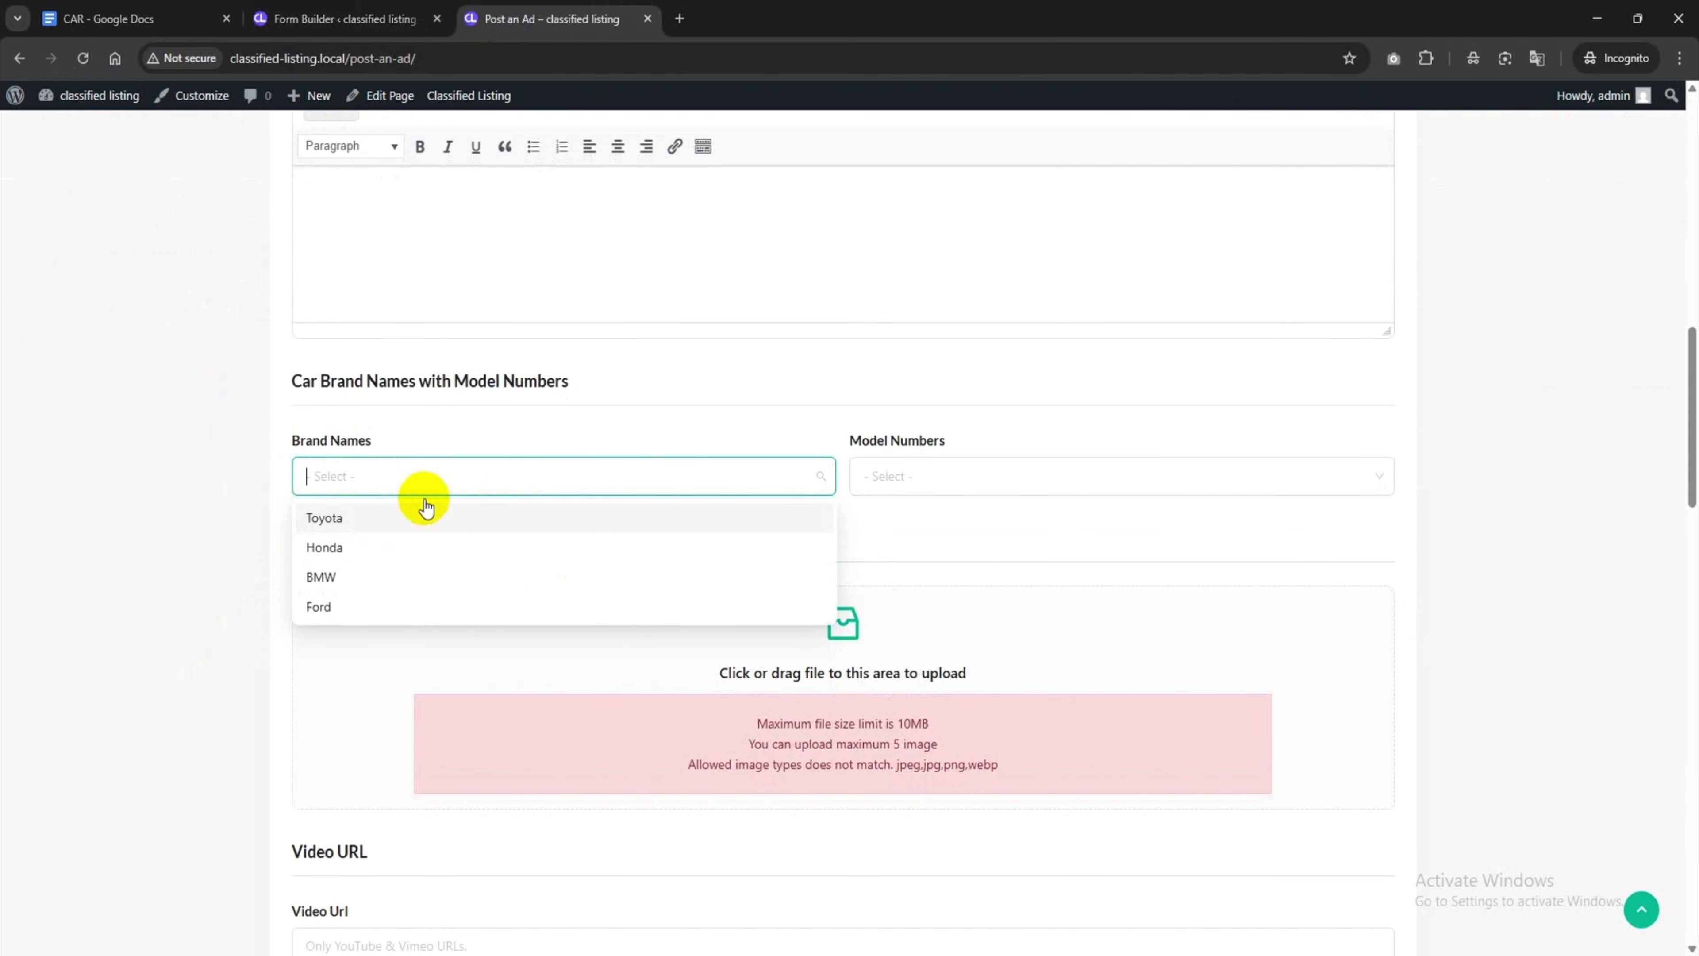
left_click(334, 514)
left_click(857, 476)
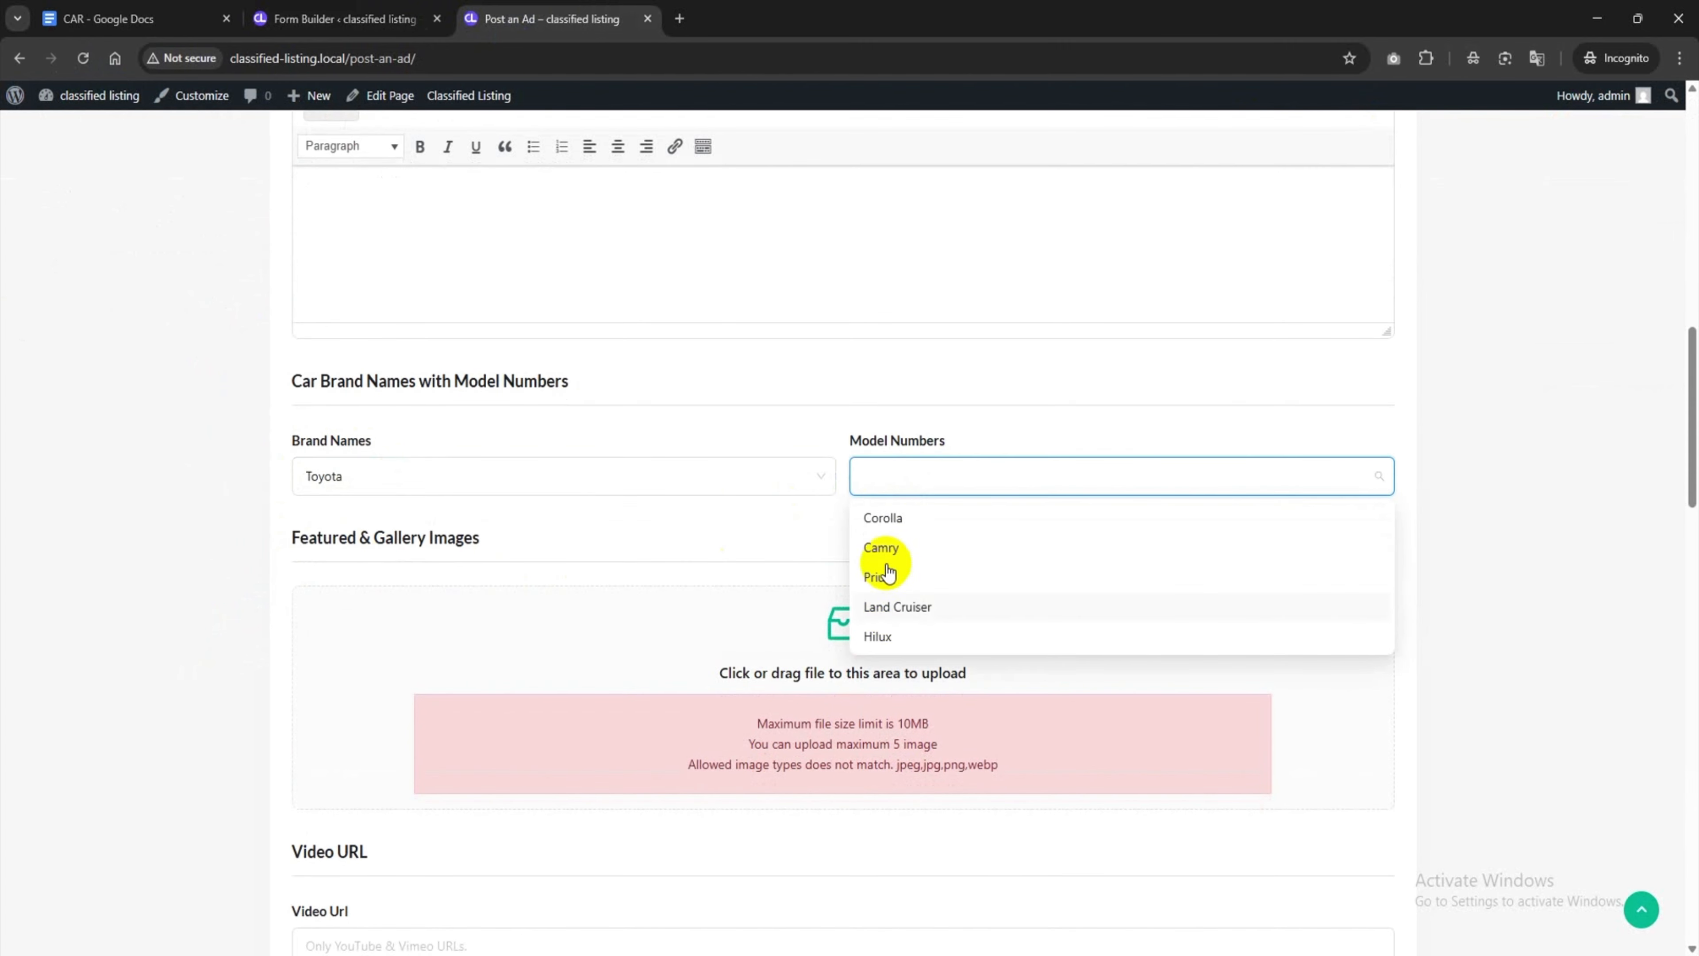
Compare the Toyota options assigned in the Form Builder with the Model Numbers list on the Post an Ad page
left_click(316, 9)
left_click(1165, 408)
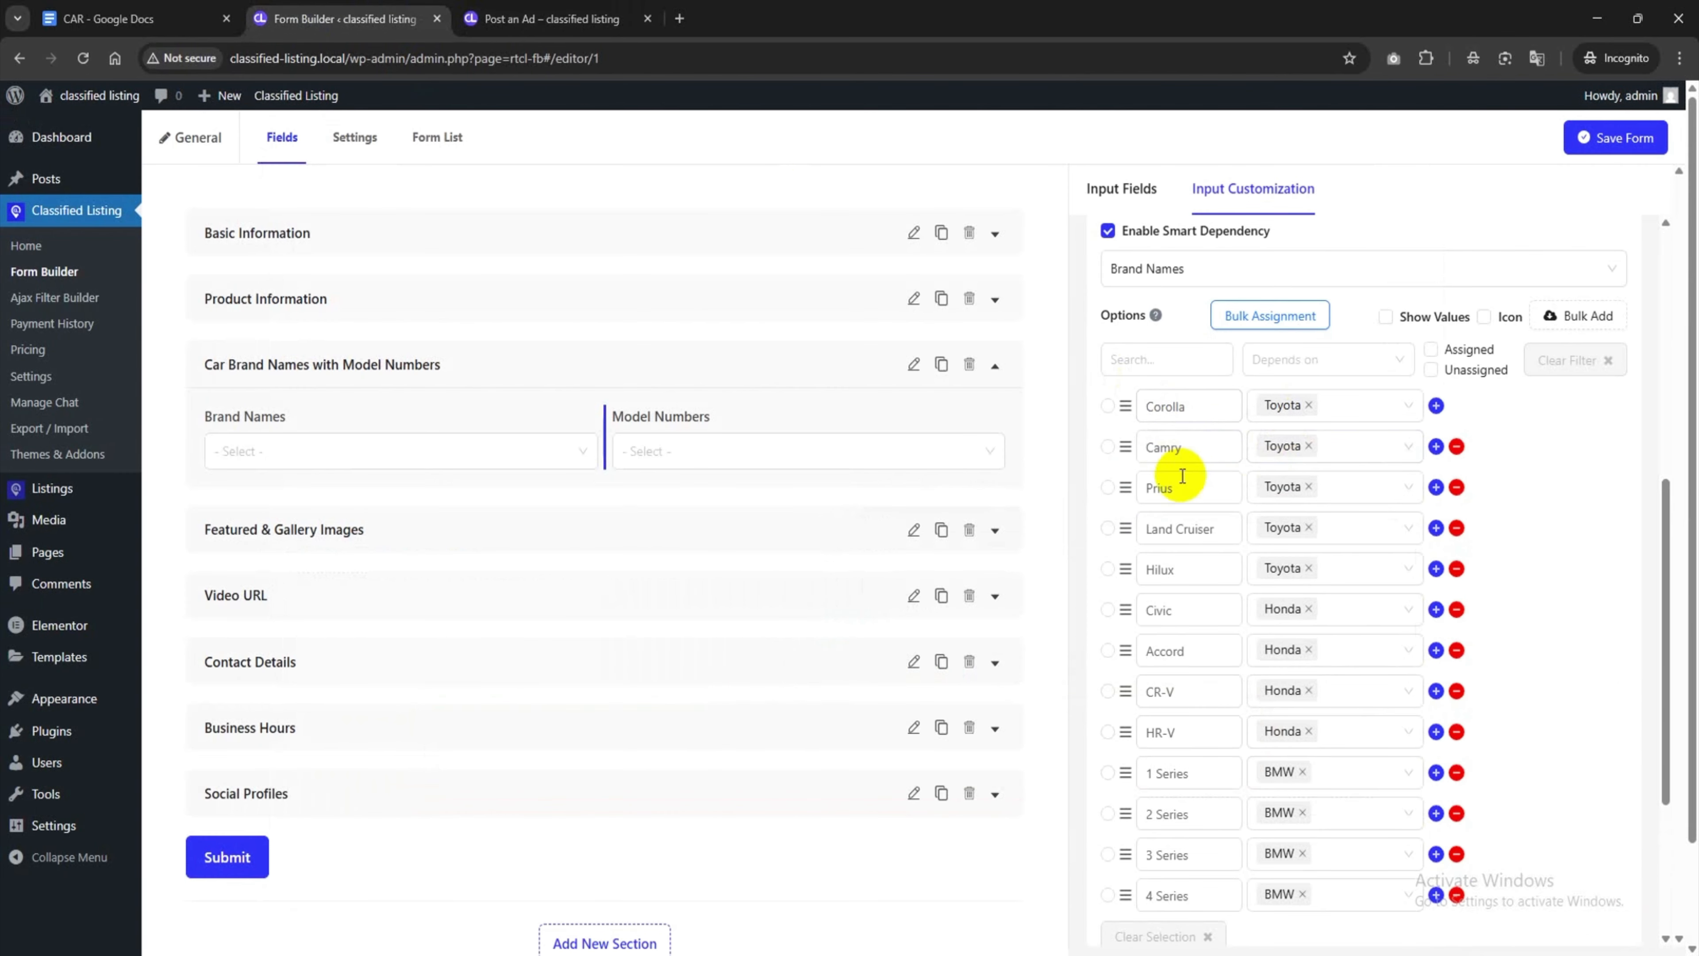
left_click(470, 9)
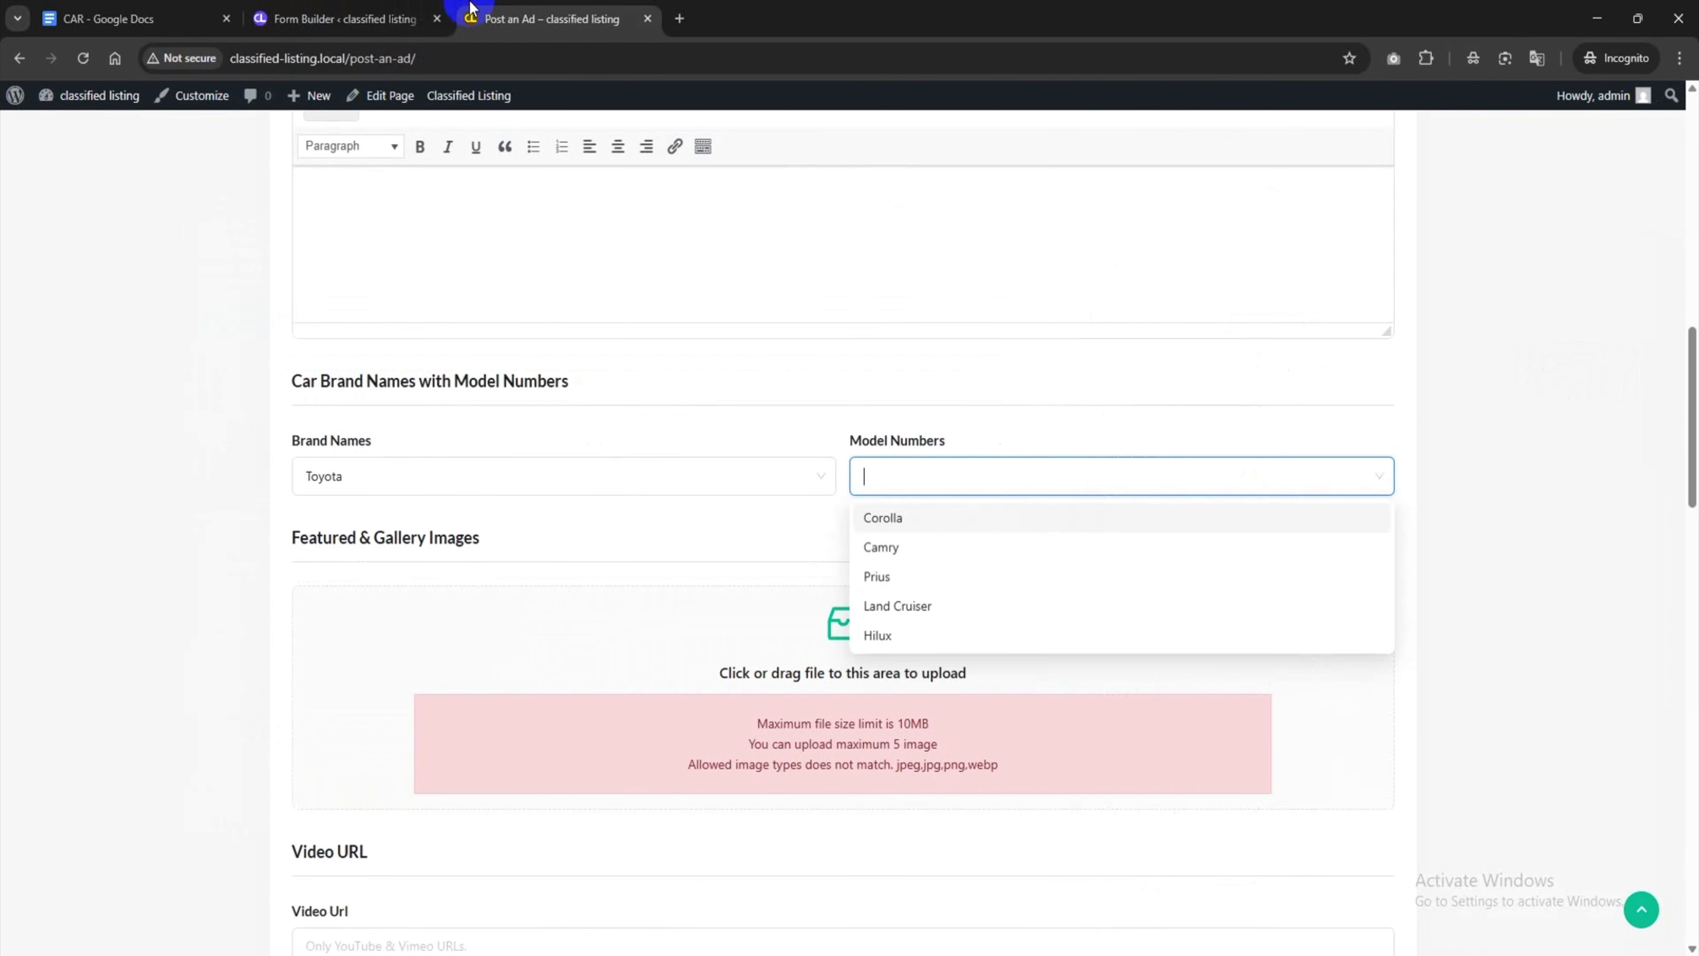
left_click(944, 475)
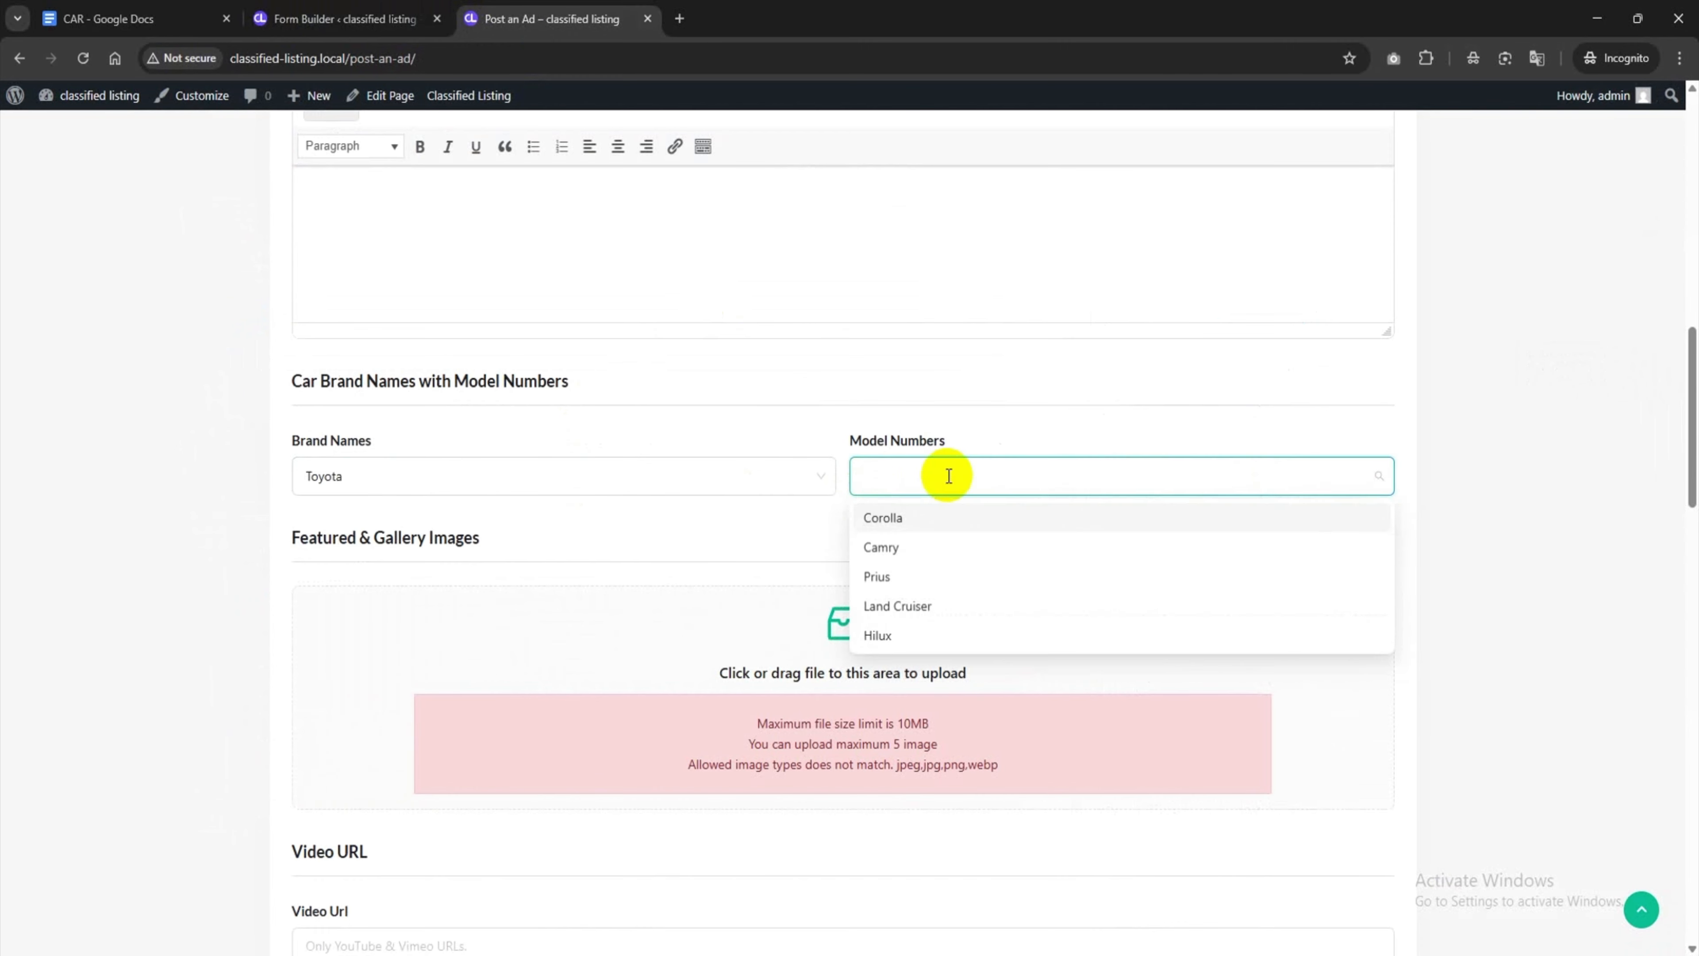
Choose Corolla as the Toyota model, switch Brand Names to Honda, and check the available Model Numbers
left_click(915, 513)
left_click(637, 467)
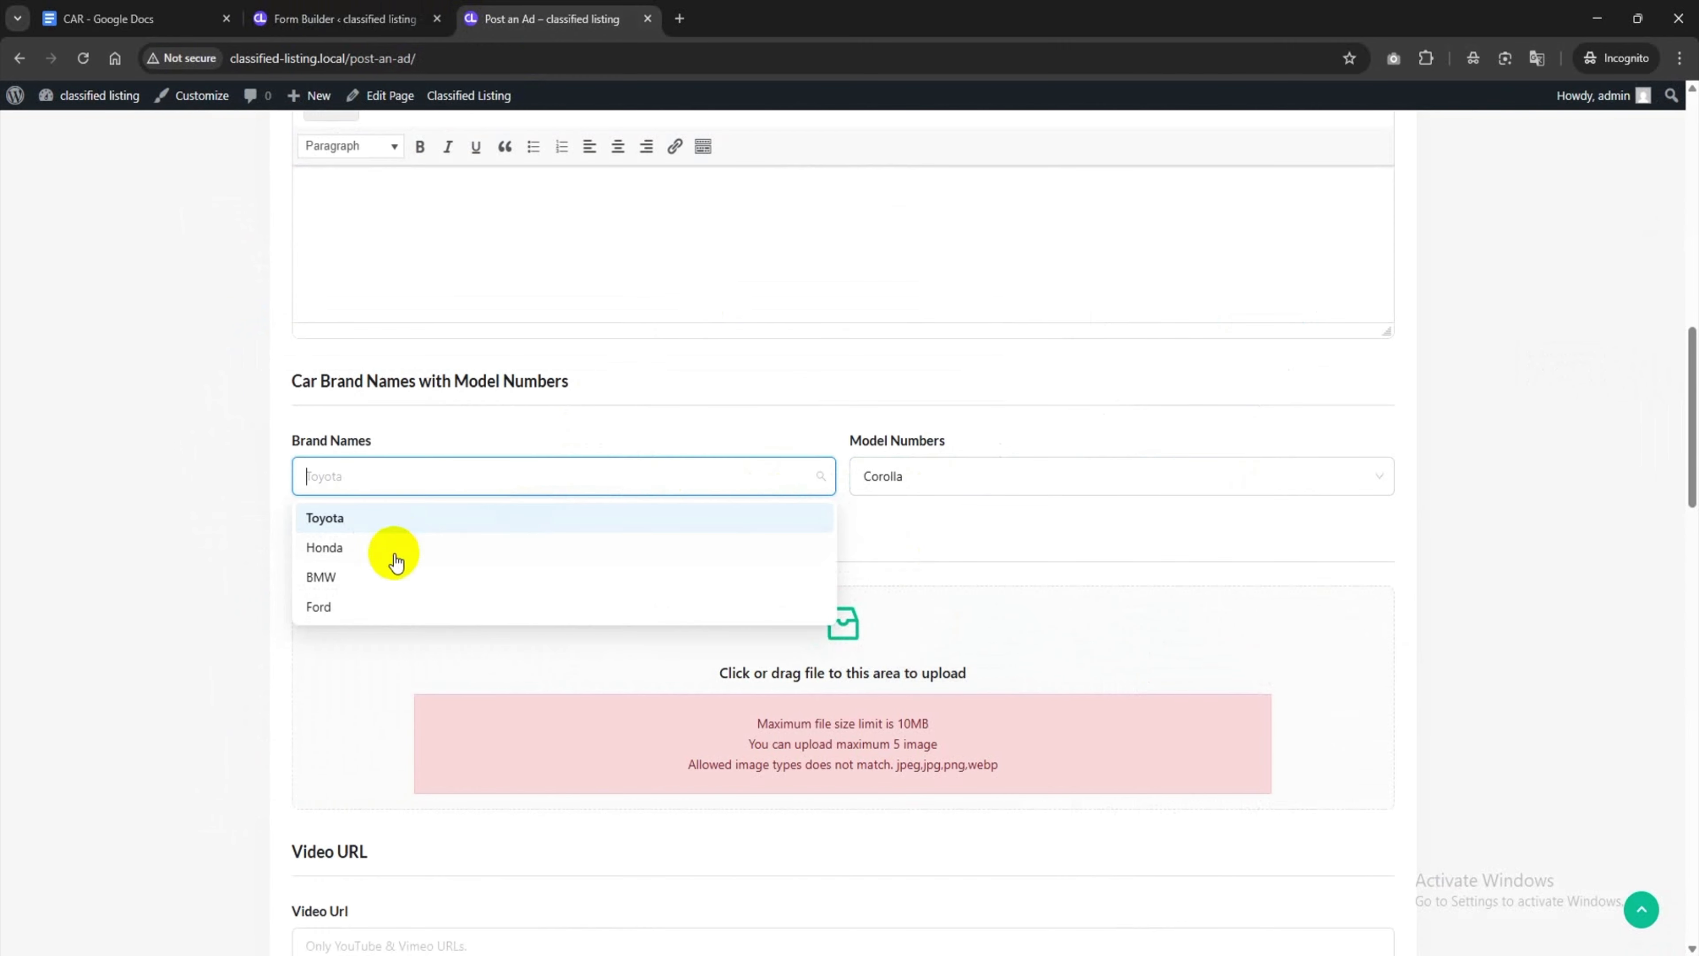
left_click(368, 555)
left_click(990, 484)
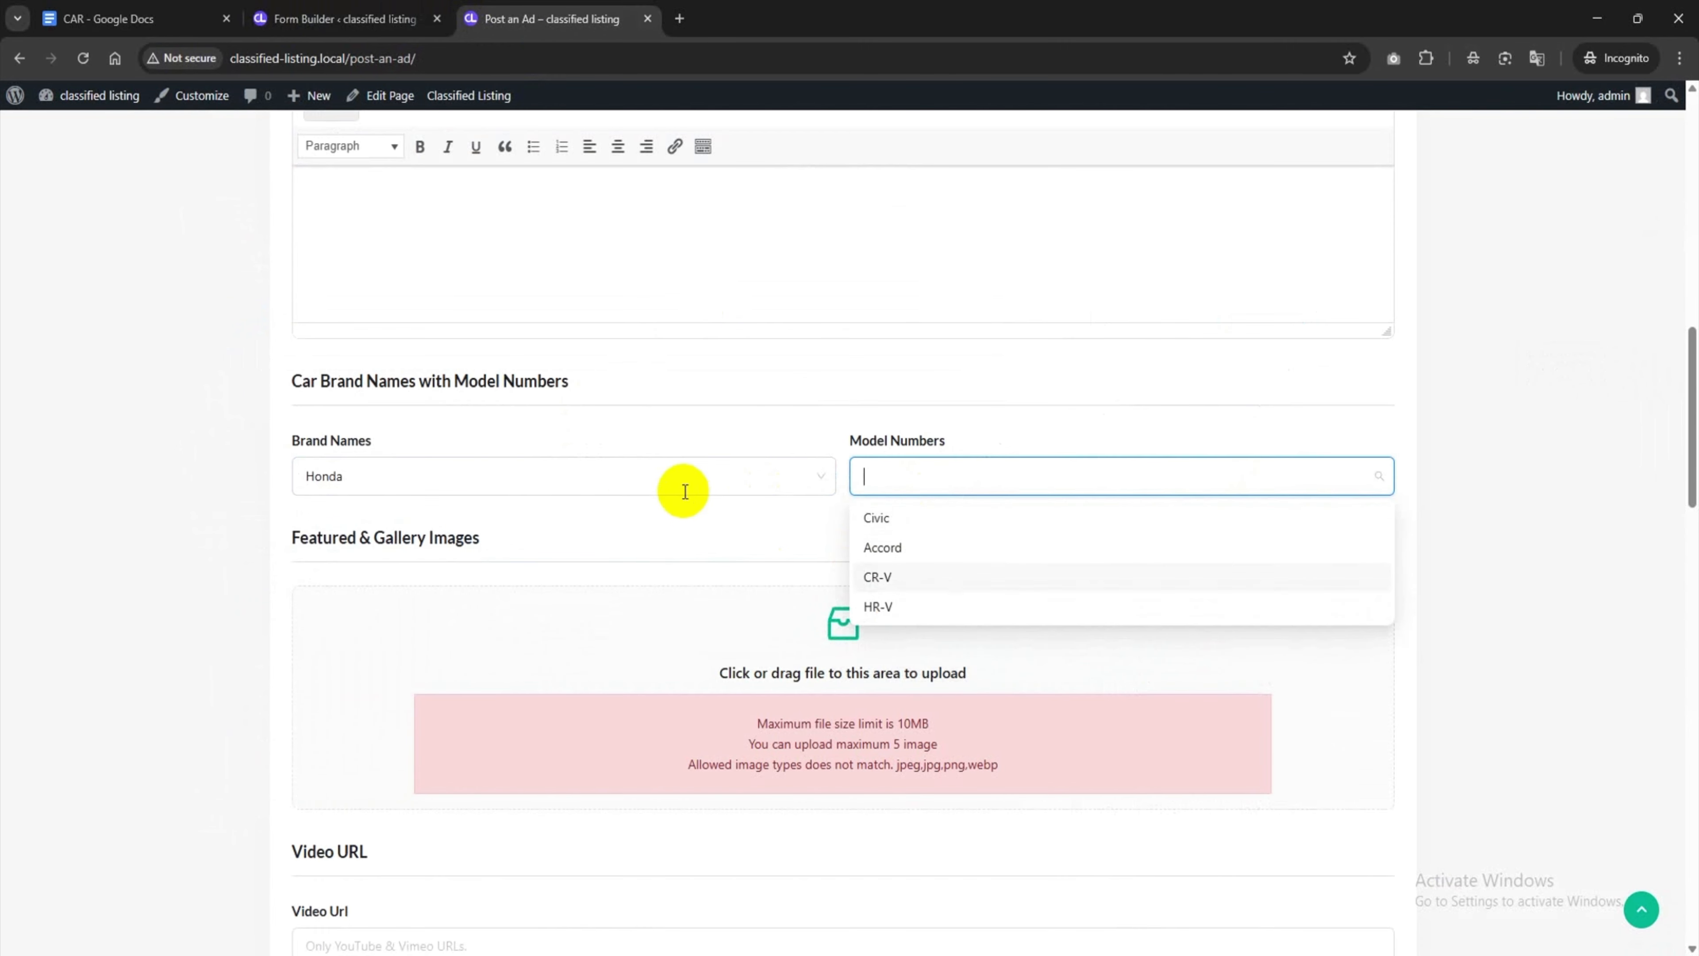
Switch Brand Names to Ford in the car section and check the available Model Numbers
left_click(675, 477)
left_click(323, 604)
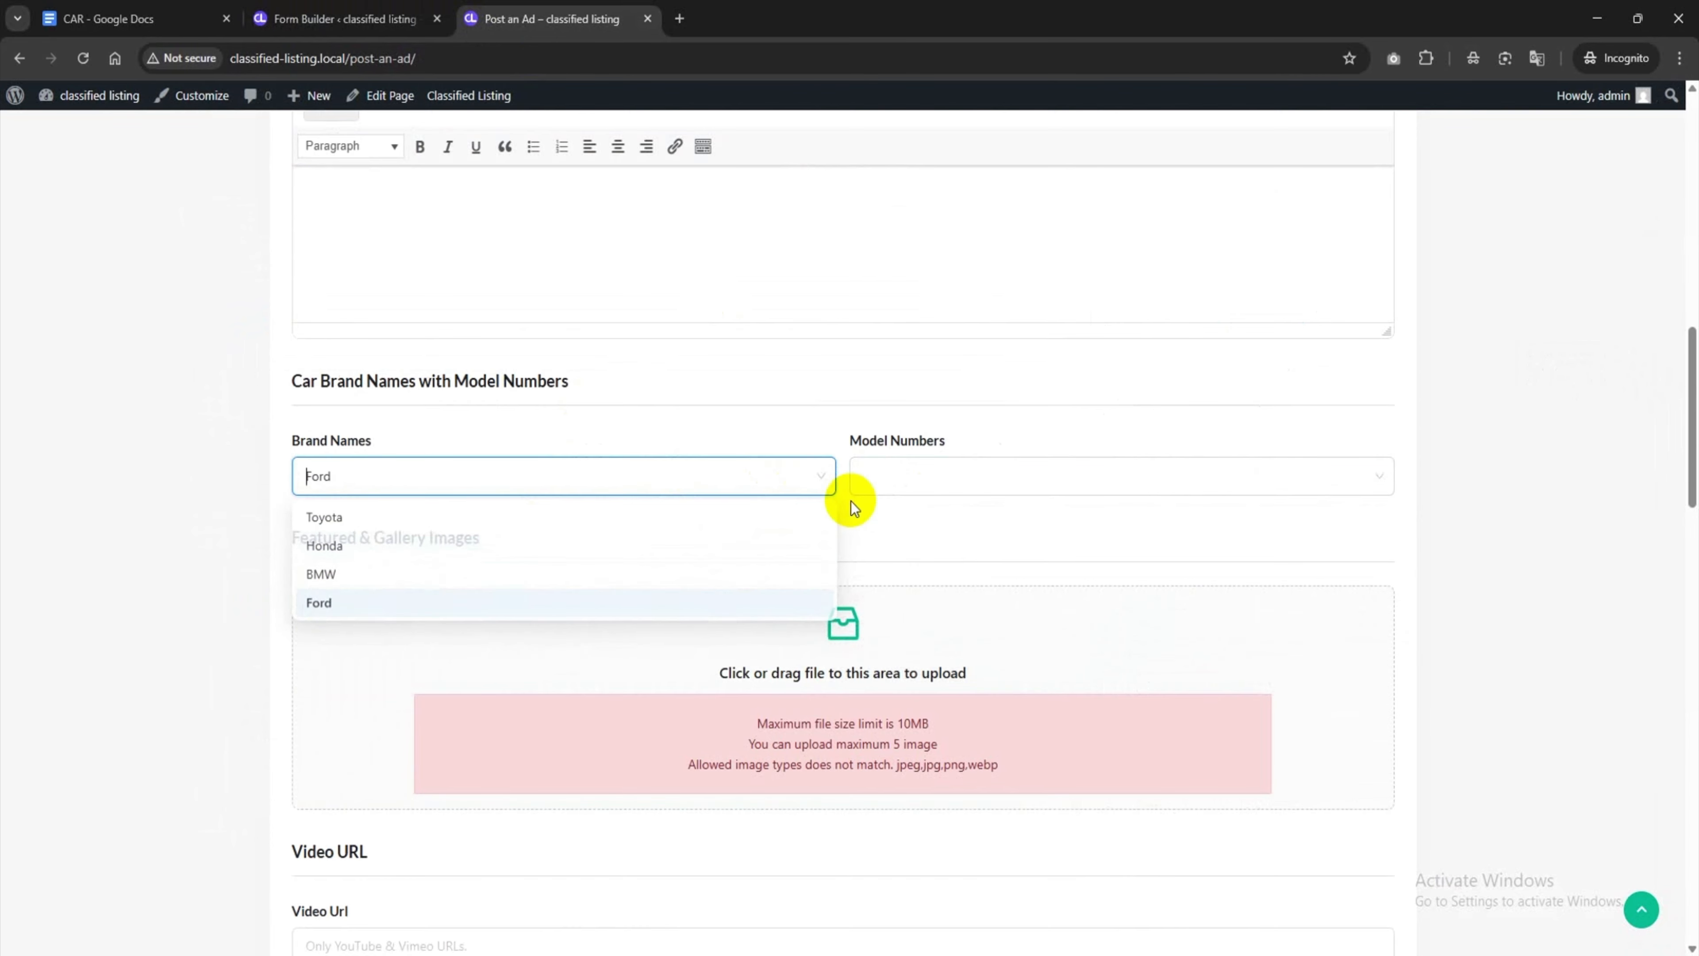
left_click(856, 492)
Compare the Ford selection on the Post an Ad page with the Model Numbers dependency assignments in the Form Builder
left_click(345, 19)
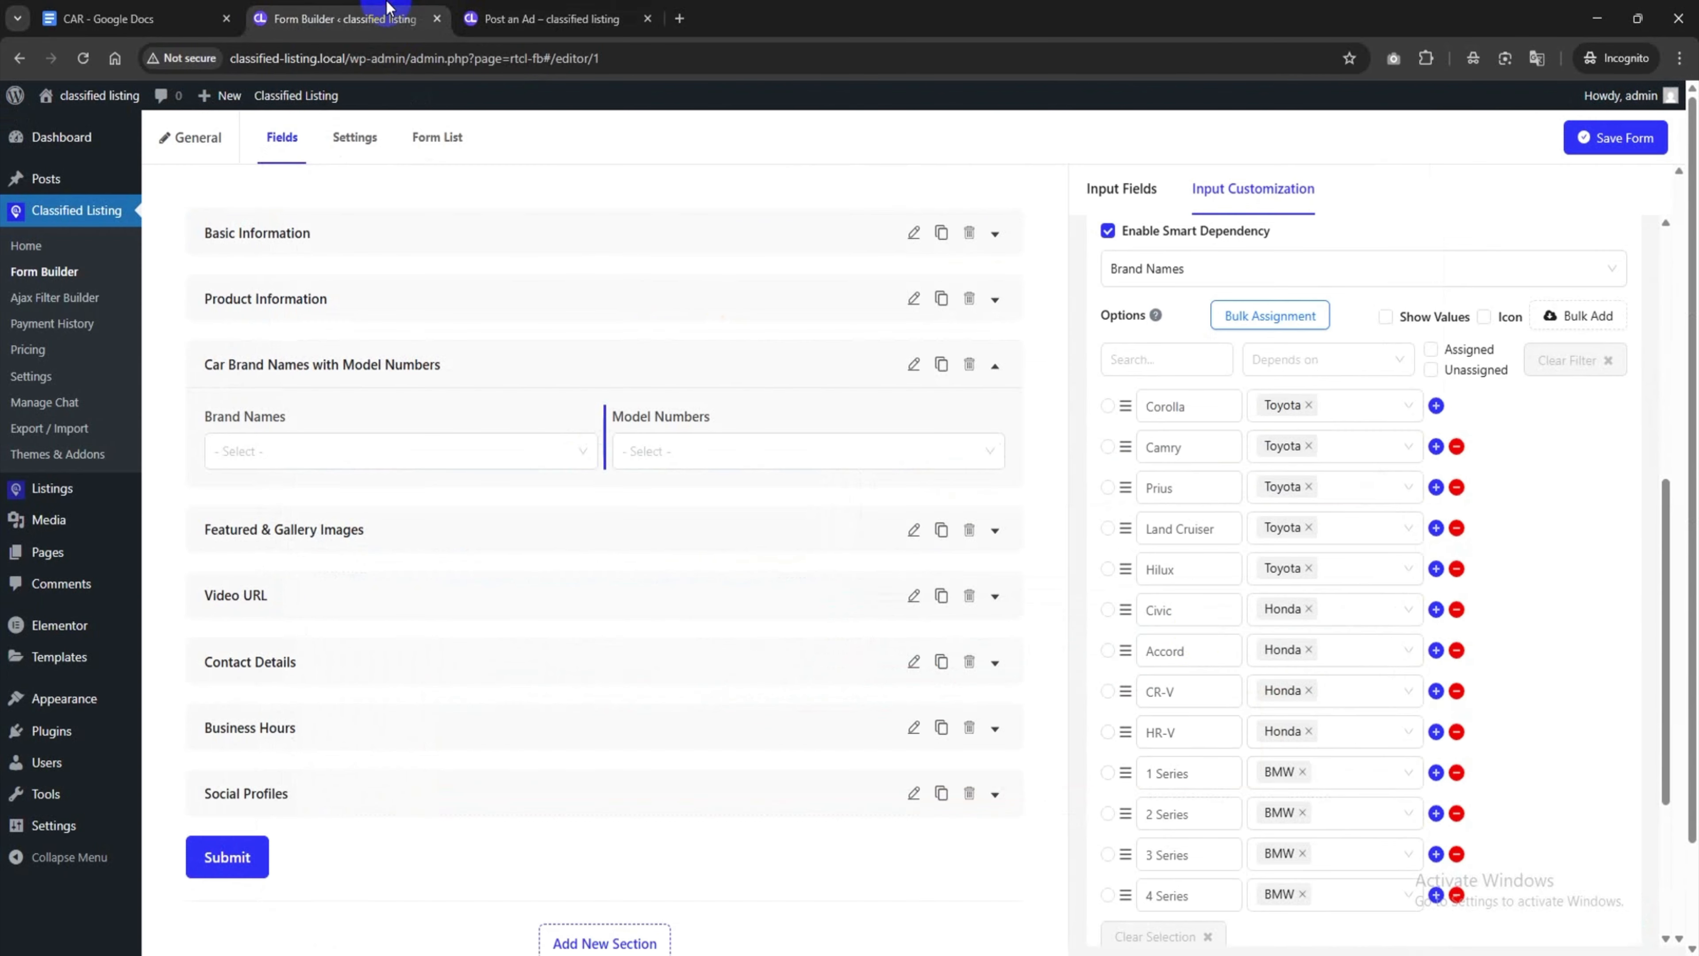
scroll(1322, 662, "down", 3)
scroll(1298, 662, "up", 4)
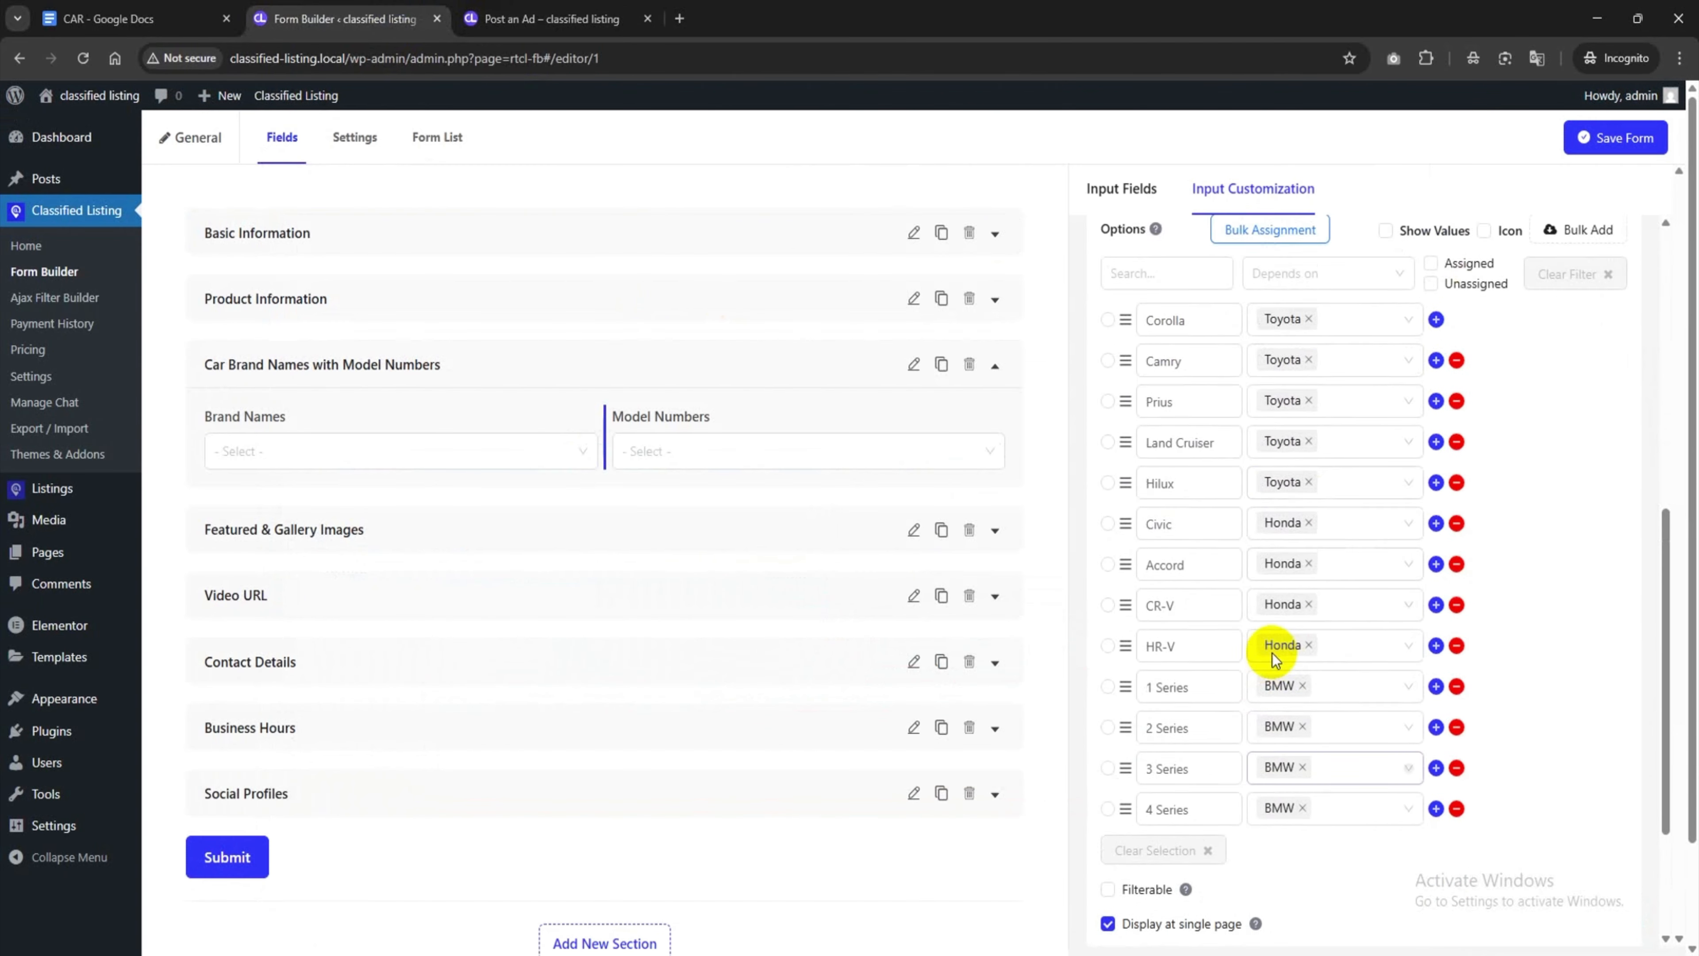
left_click(551, 18)
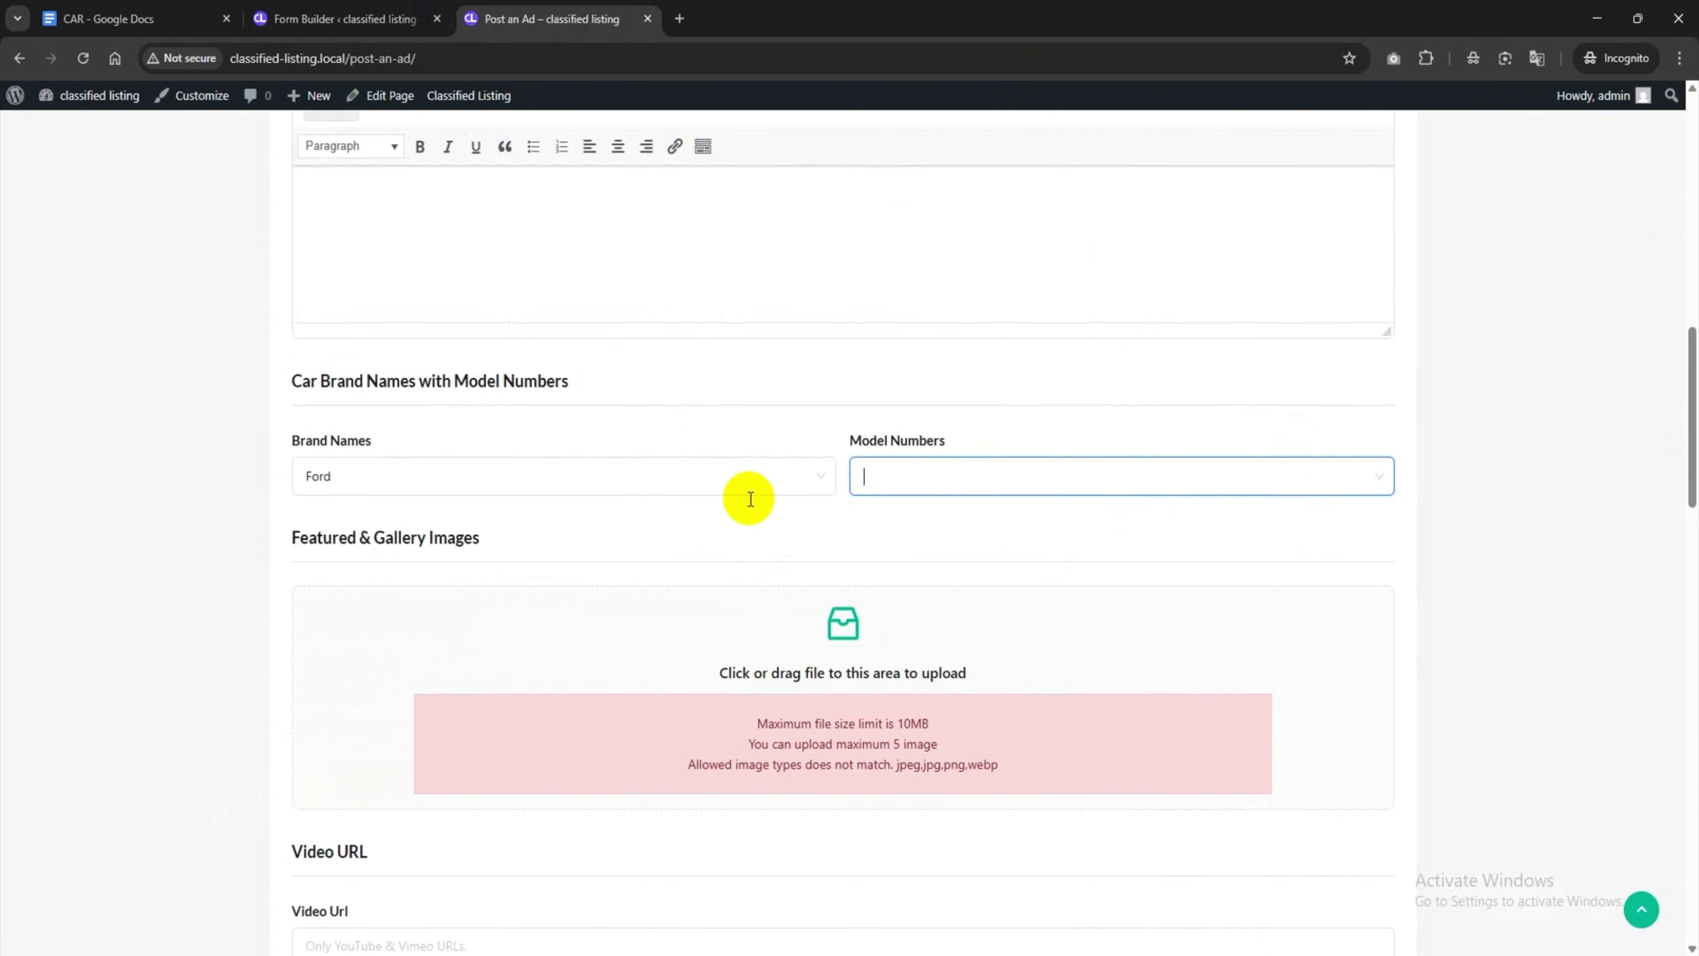
left_click(716, 468)
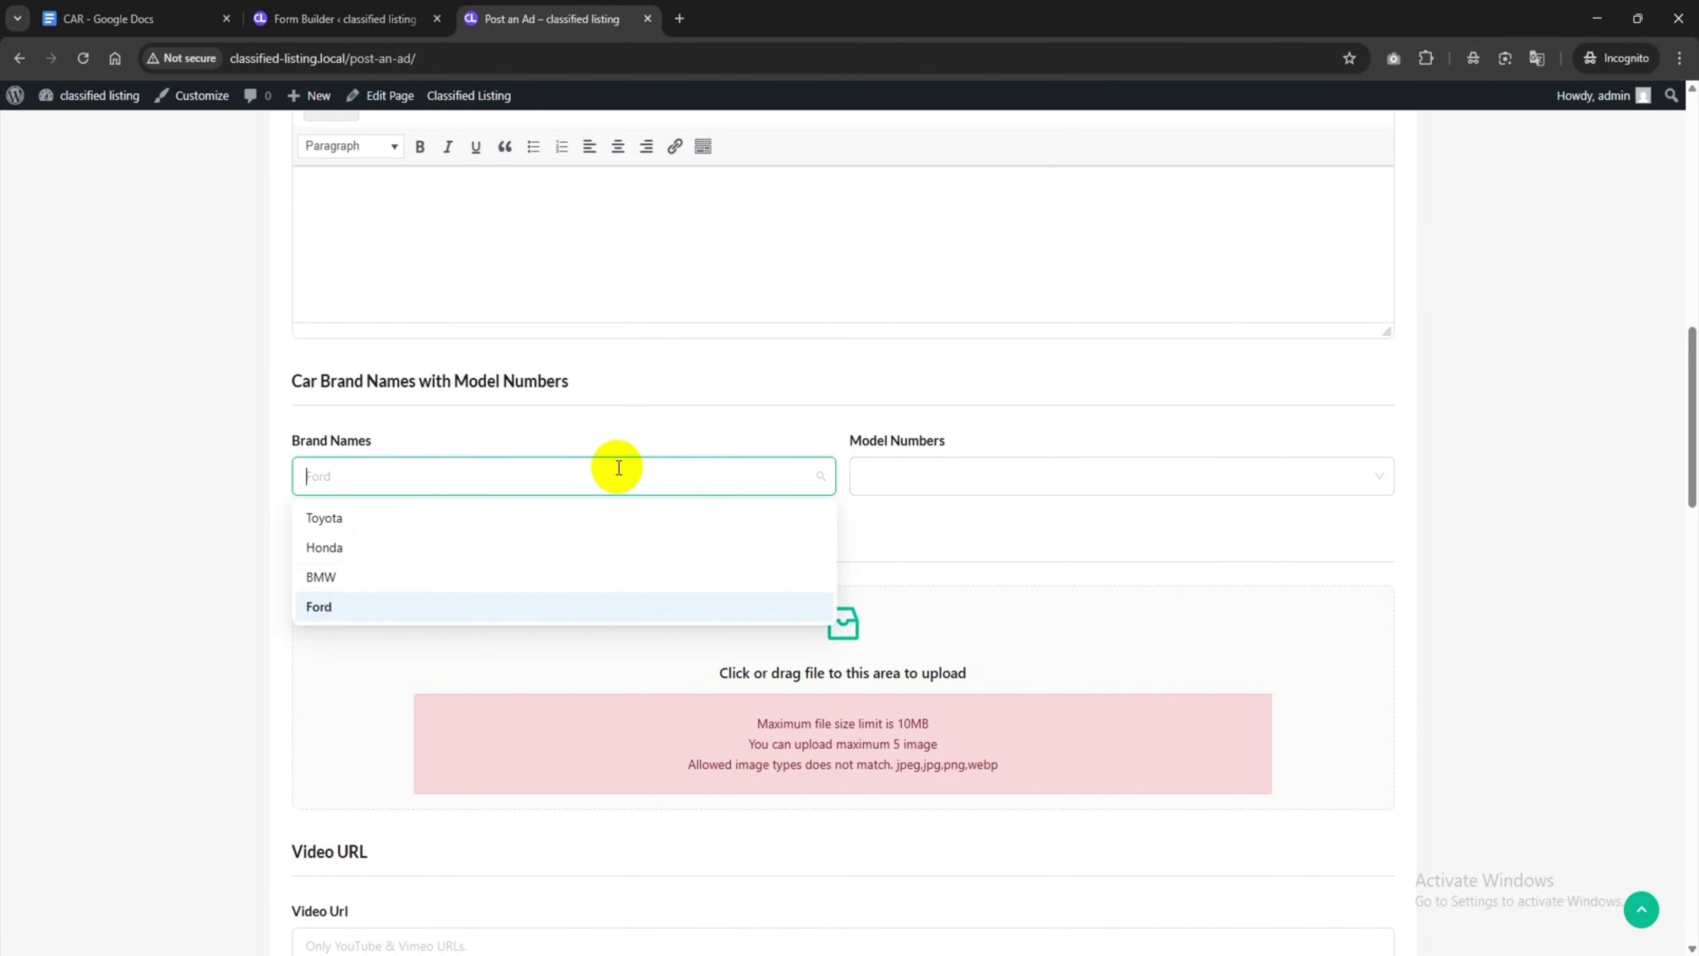
left_click(207, 479)
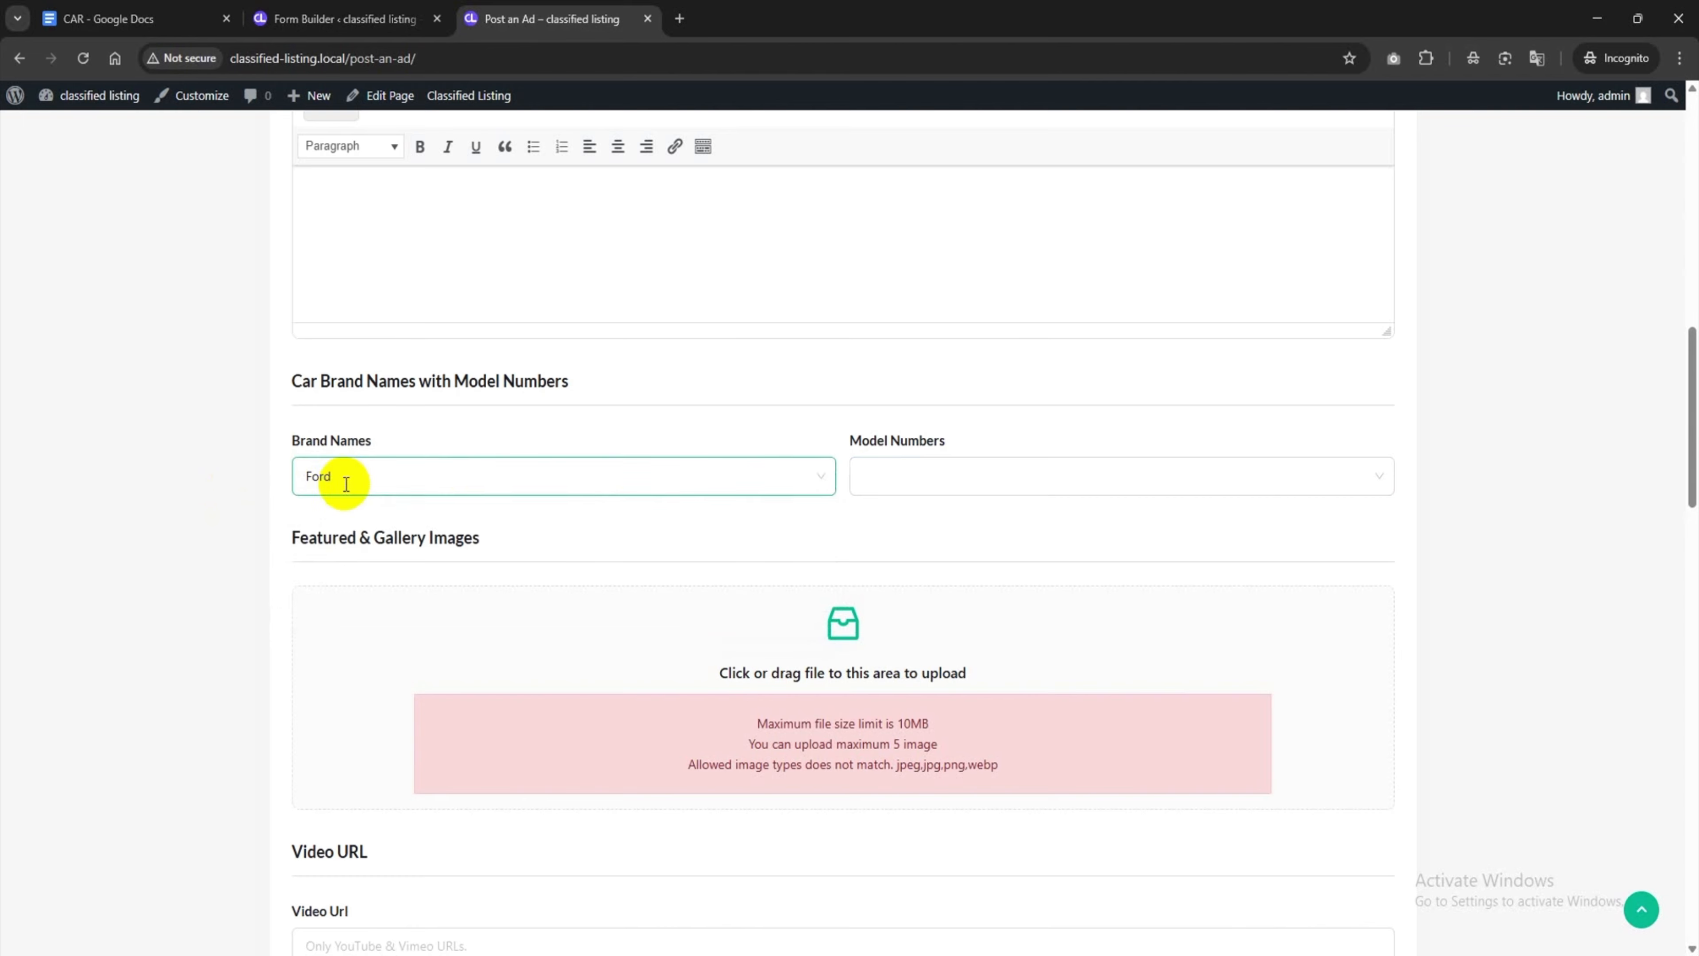
left_click(328, 11)
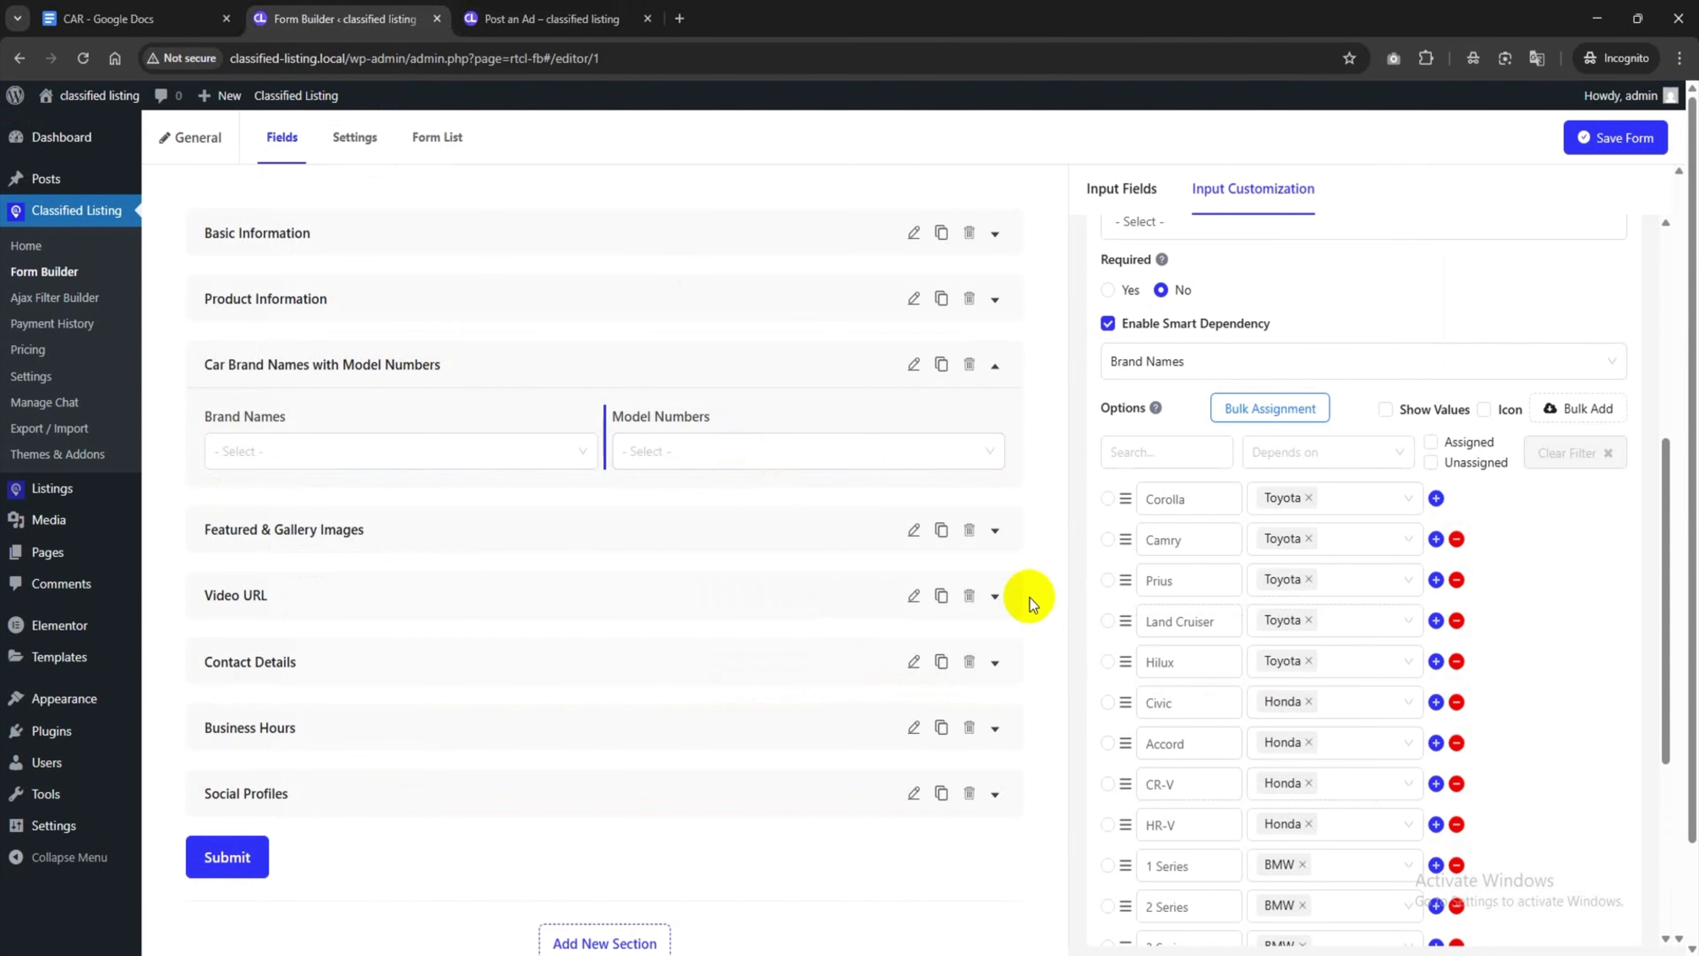
scroll(1404, 668, "down", 3)
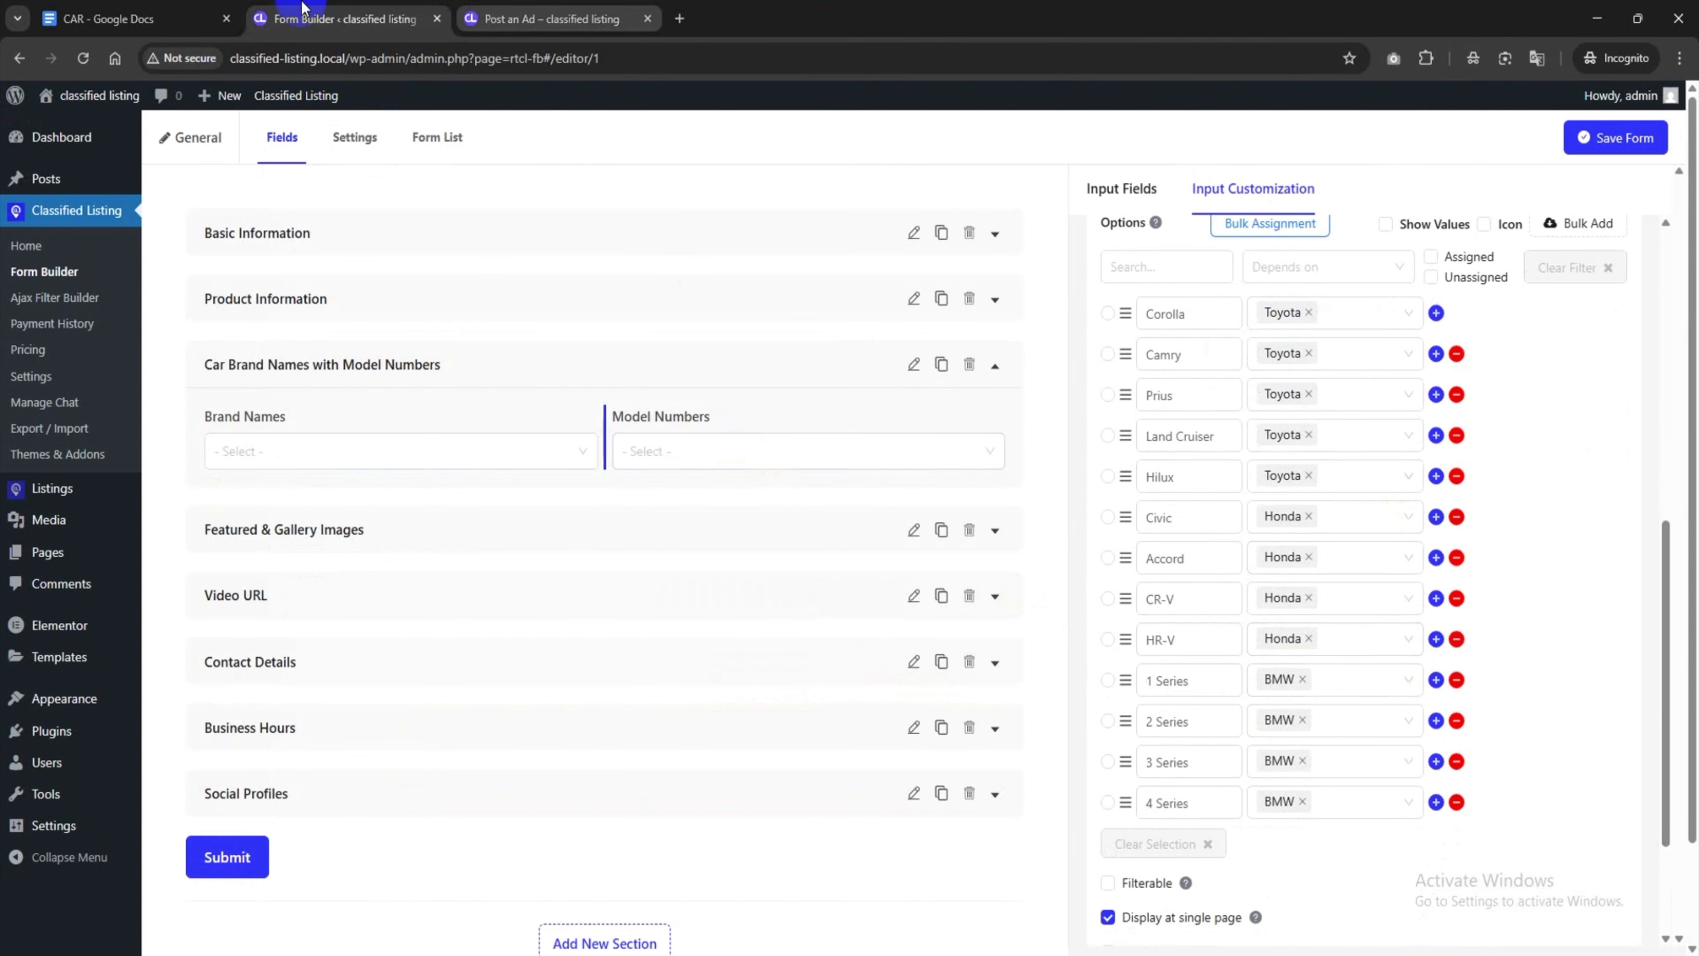
Copy Mustang, F-150, Explorer and Ranger from the CAR document and bulk-add them as Model Numbers options in the Form Builder
left_click(198, 14)
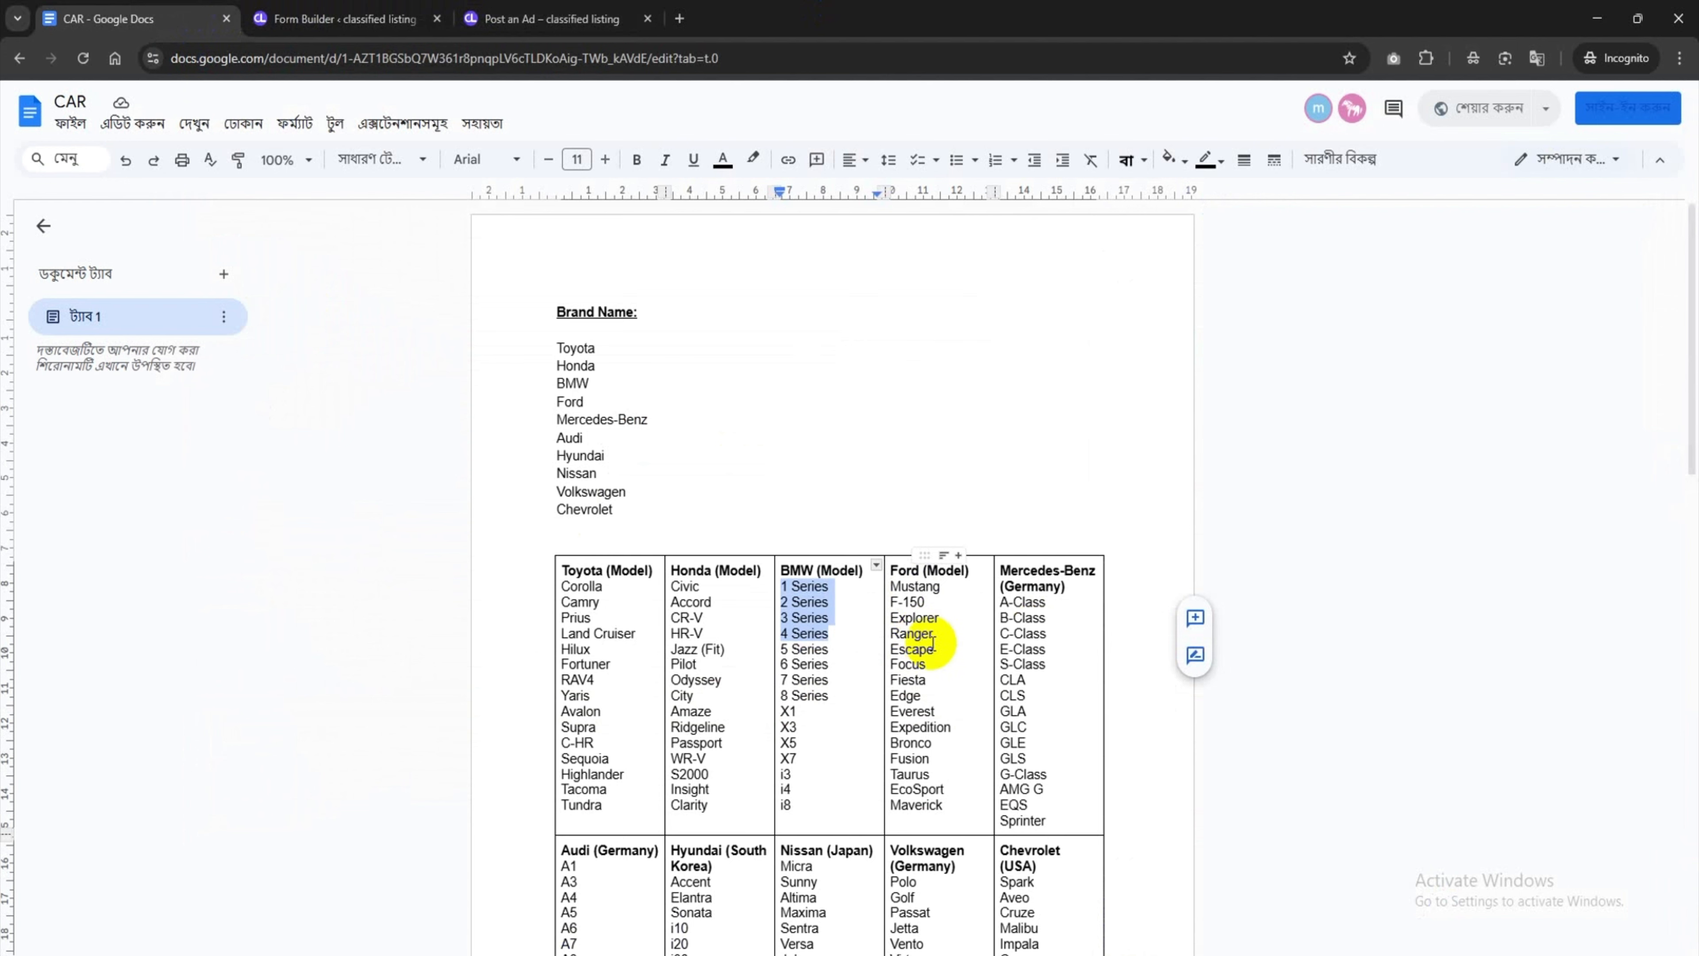
left_click(925, 630)
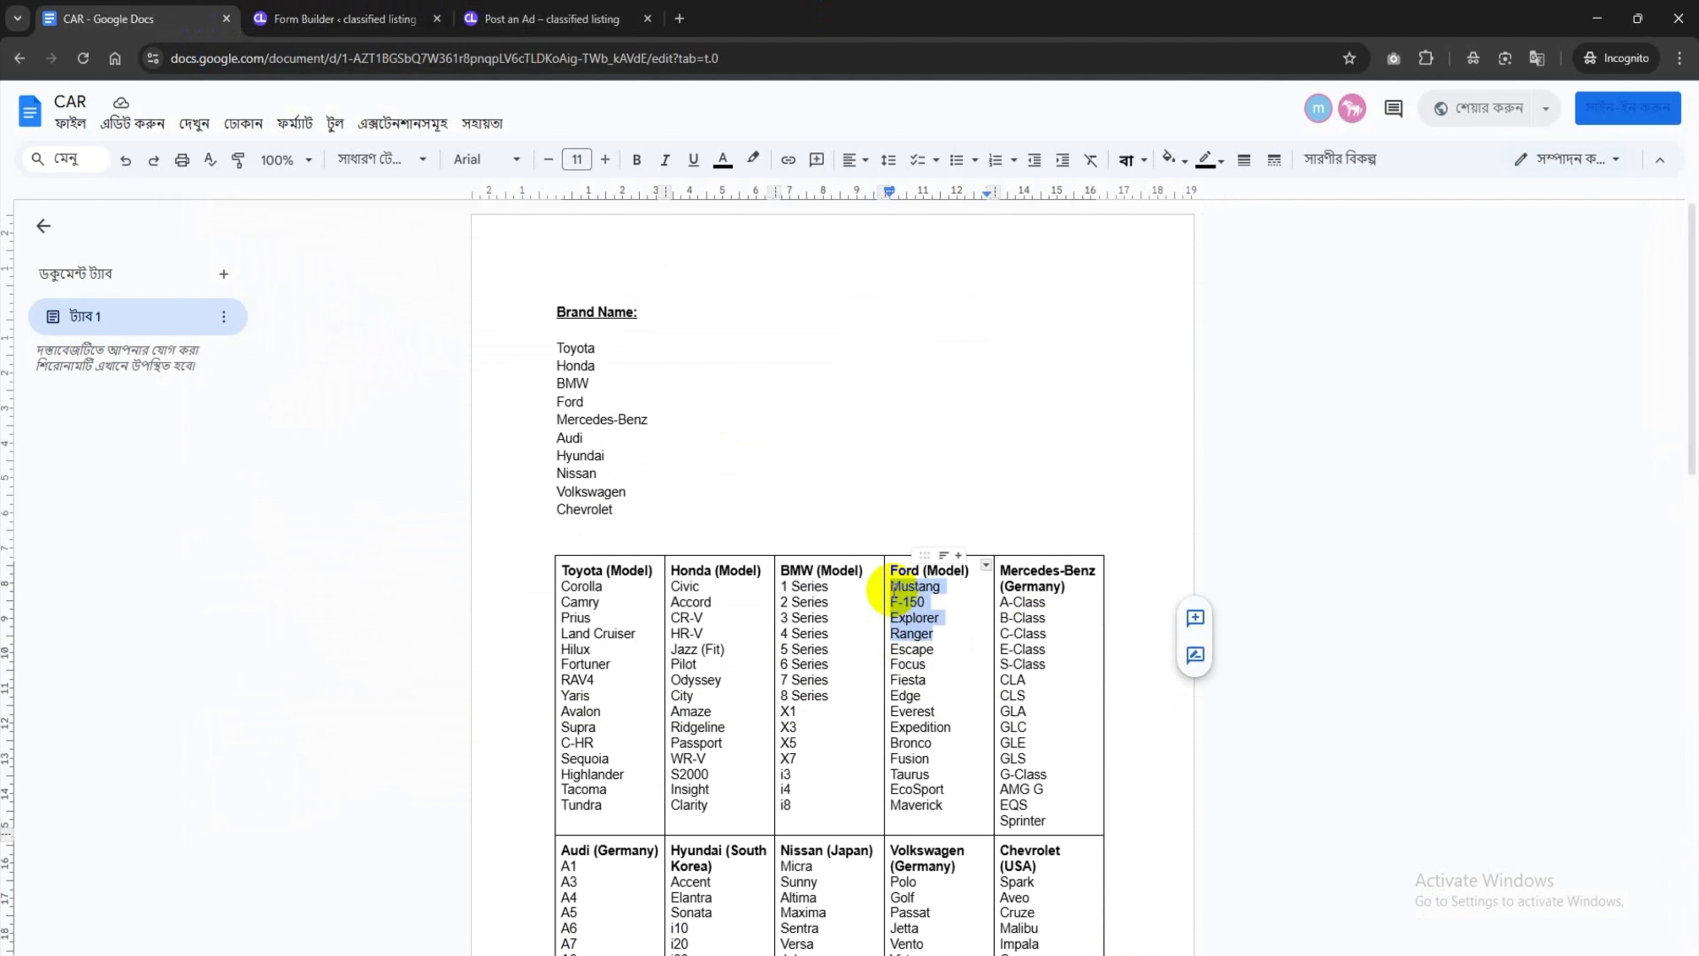
left_click(358, 15)
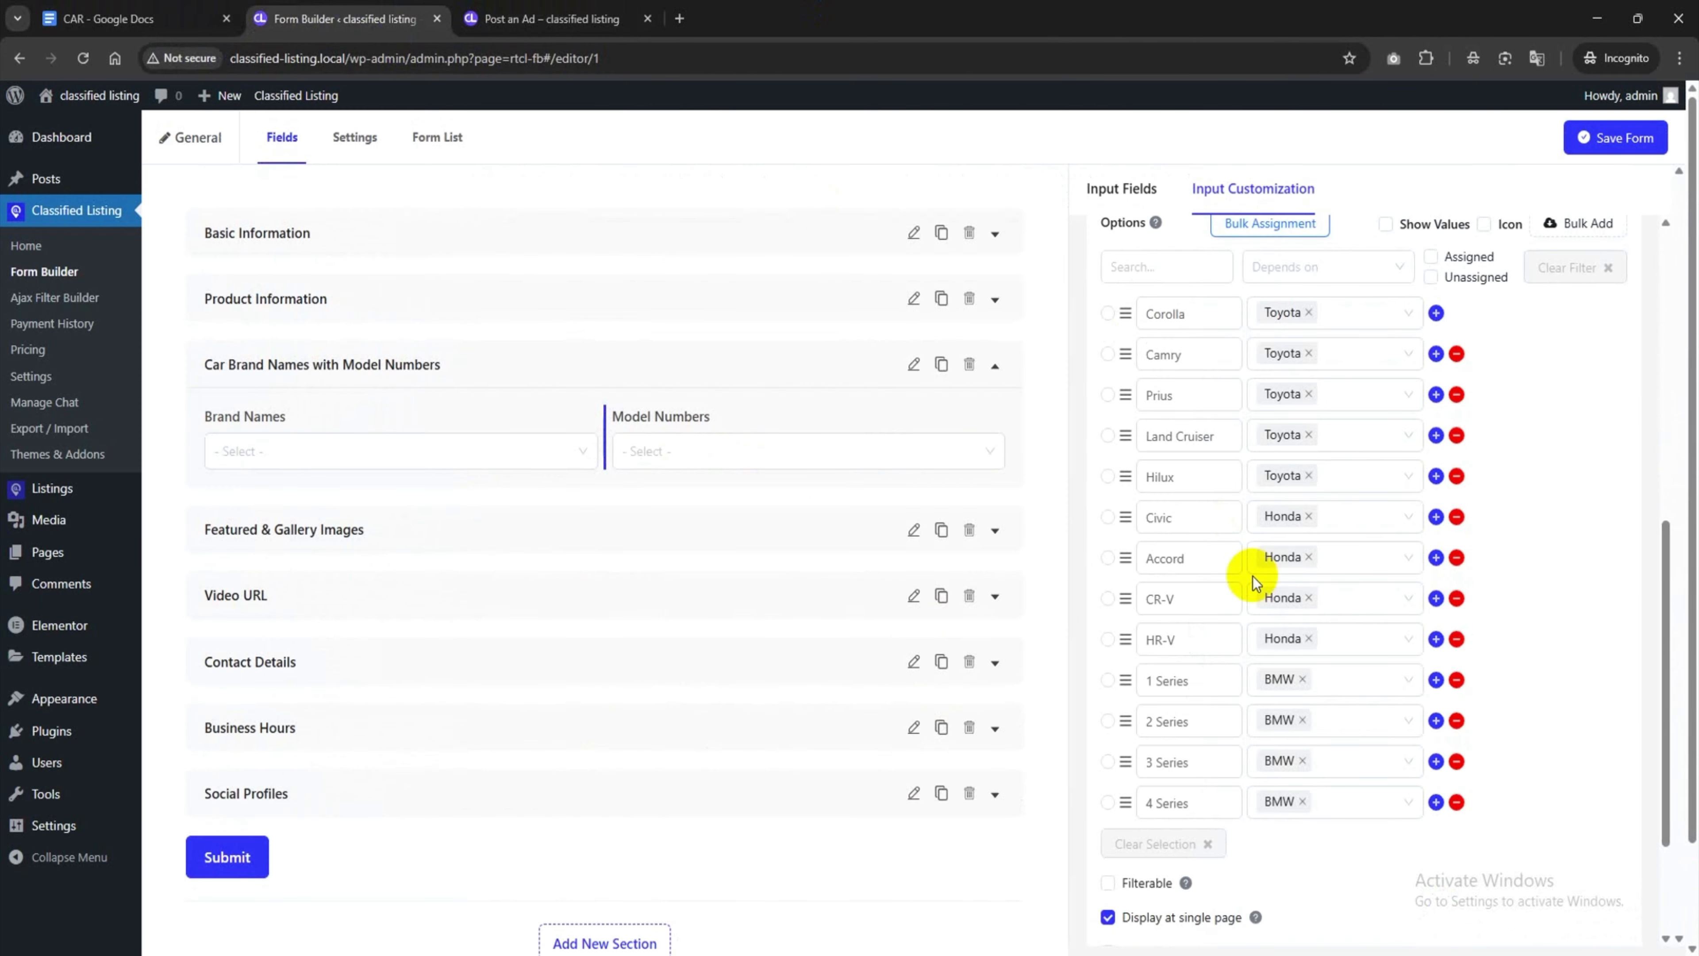
scroll(1253, 576, "down", 1)
scroll(1371, 670, "up", 4)
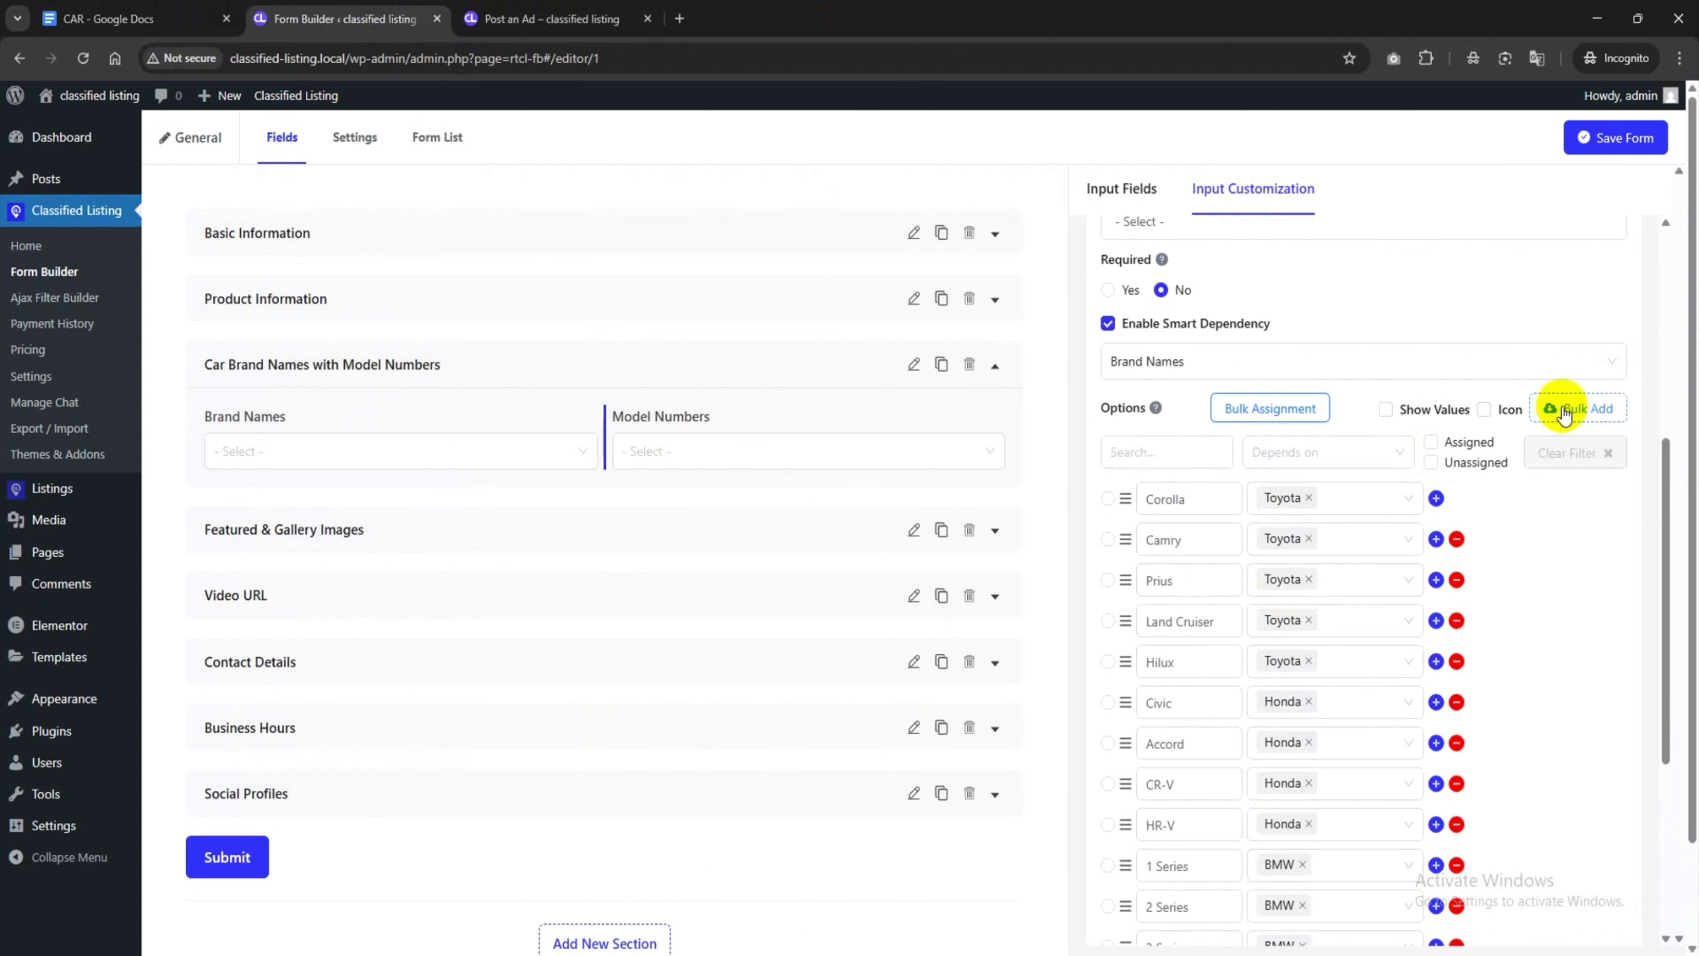
left_click(1563, 414)
left_click(1190, 521)
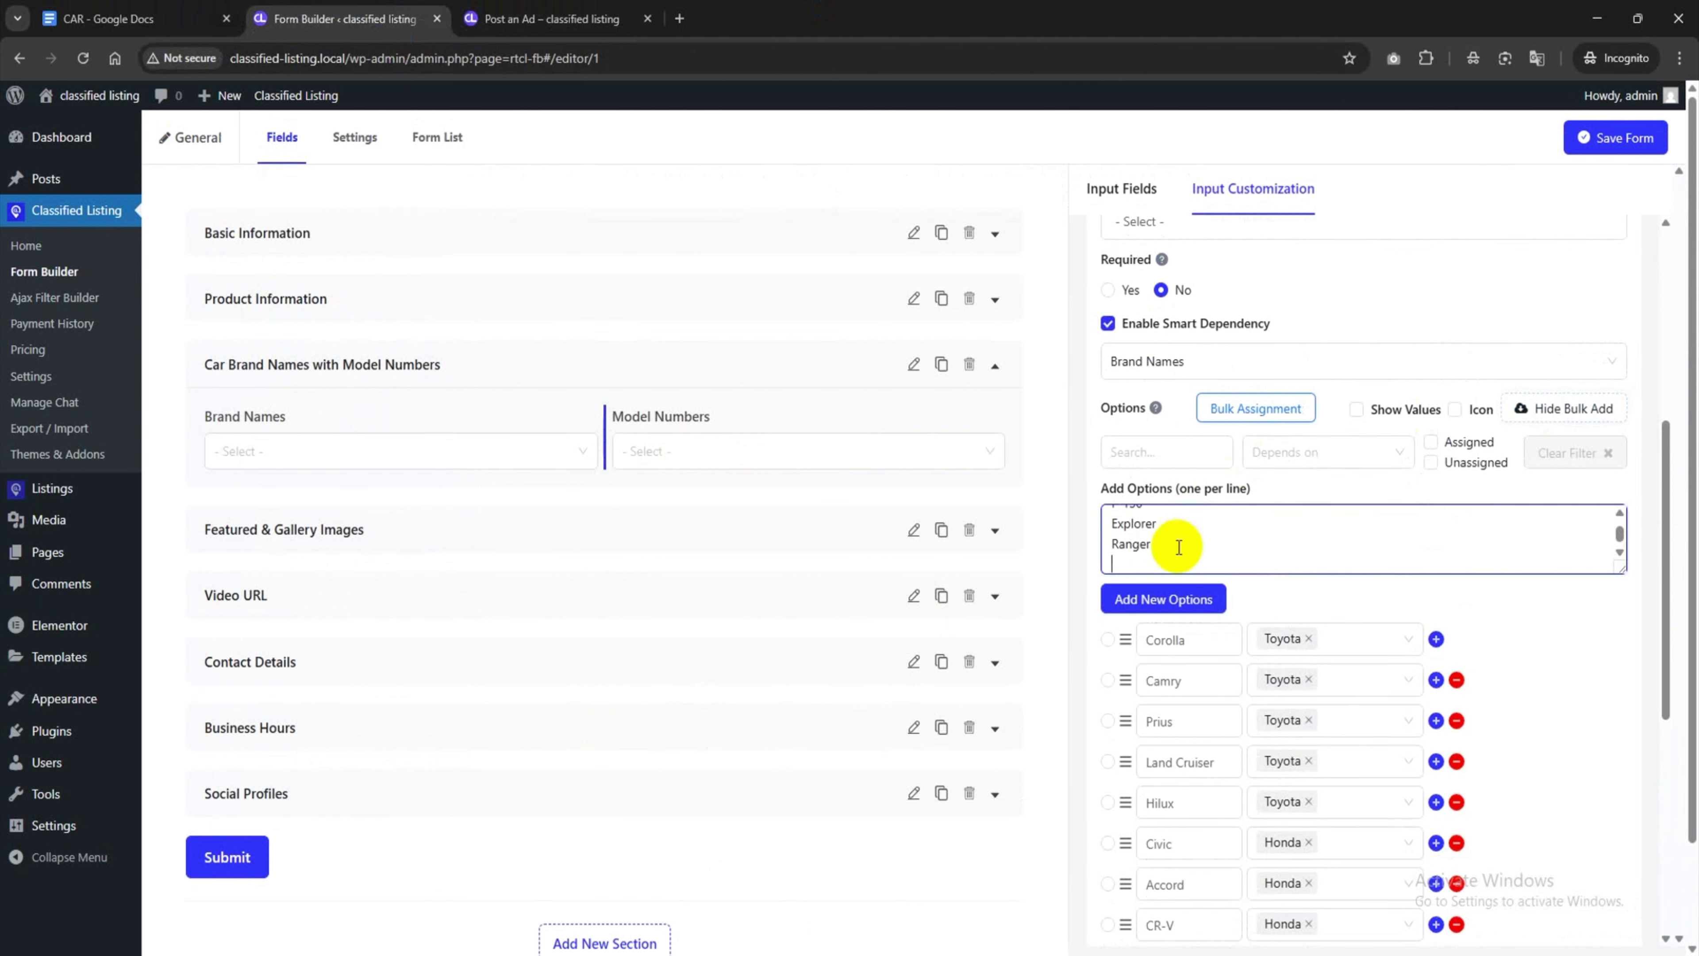
left_click(1179, 594)
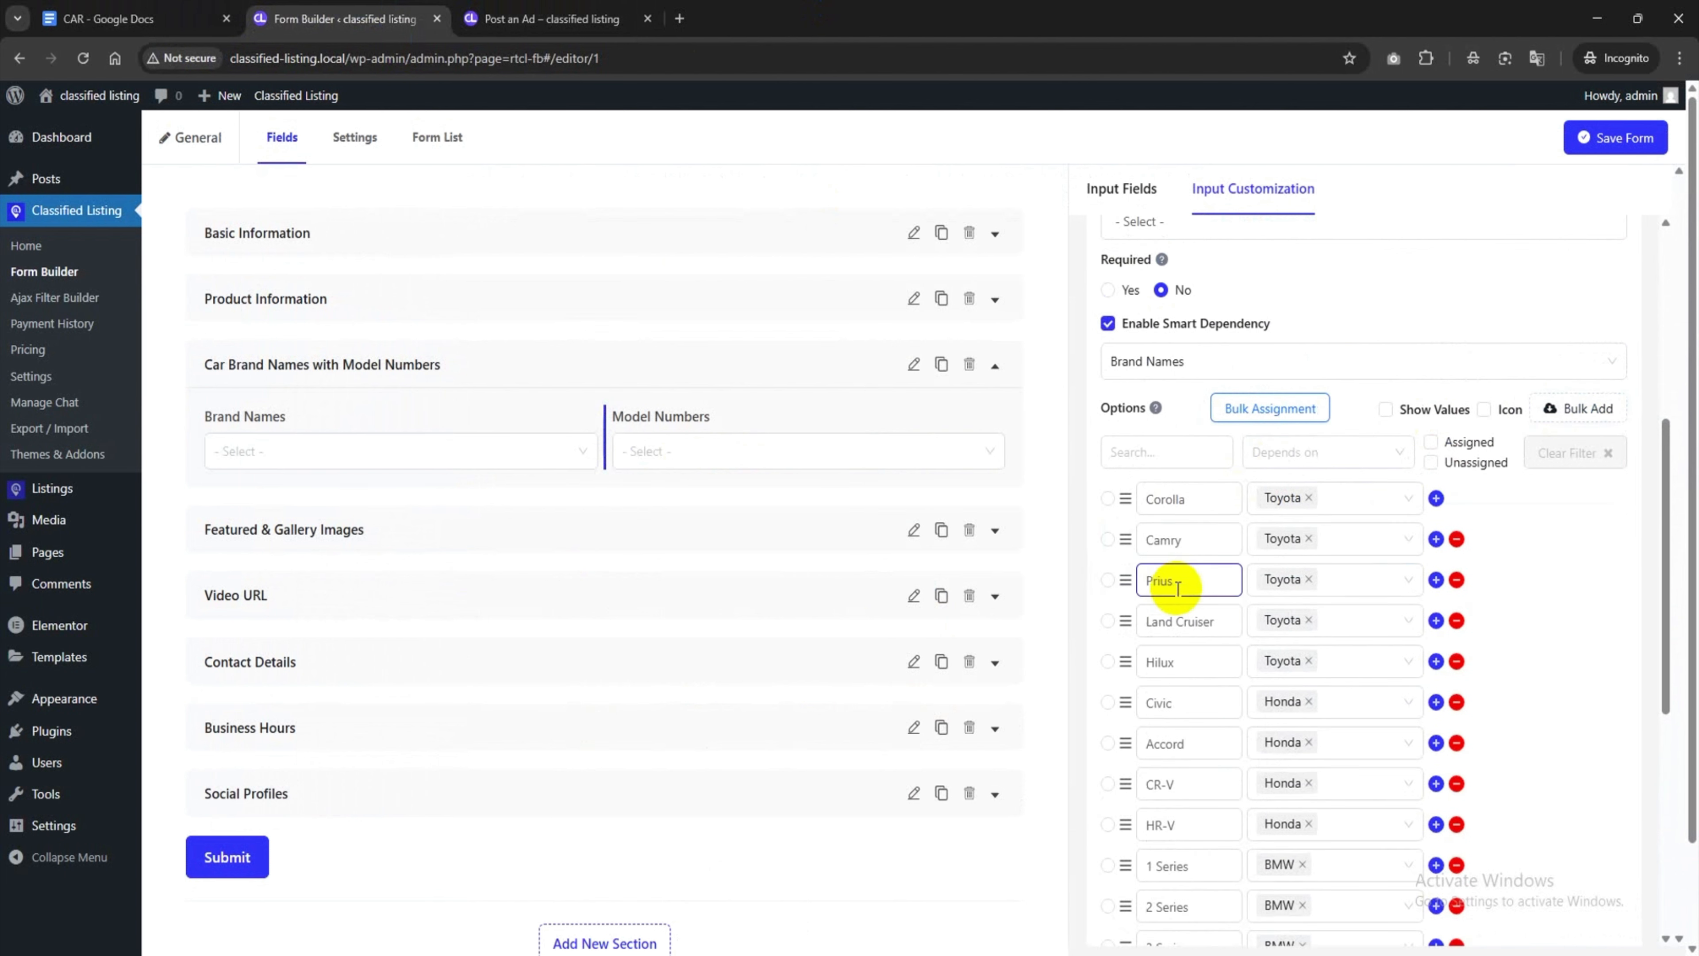
Open the bulk dependency assignment, review the already assigned options, and filter the list to unassigned Model Numbers options only
scroll(1214, 599, "down", 5)
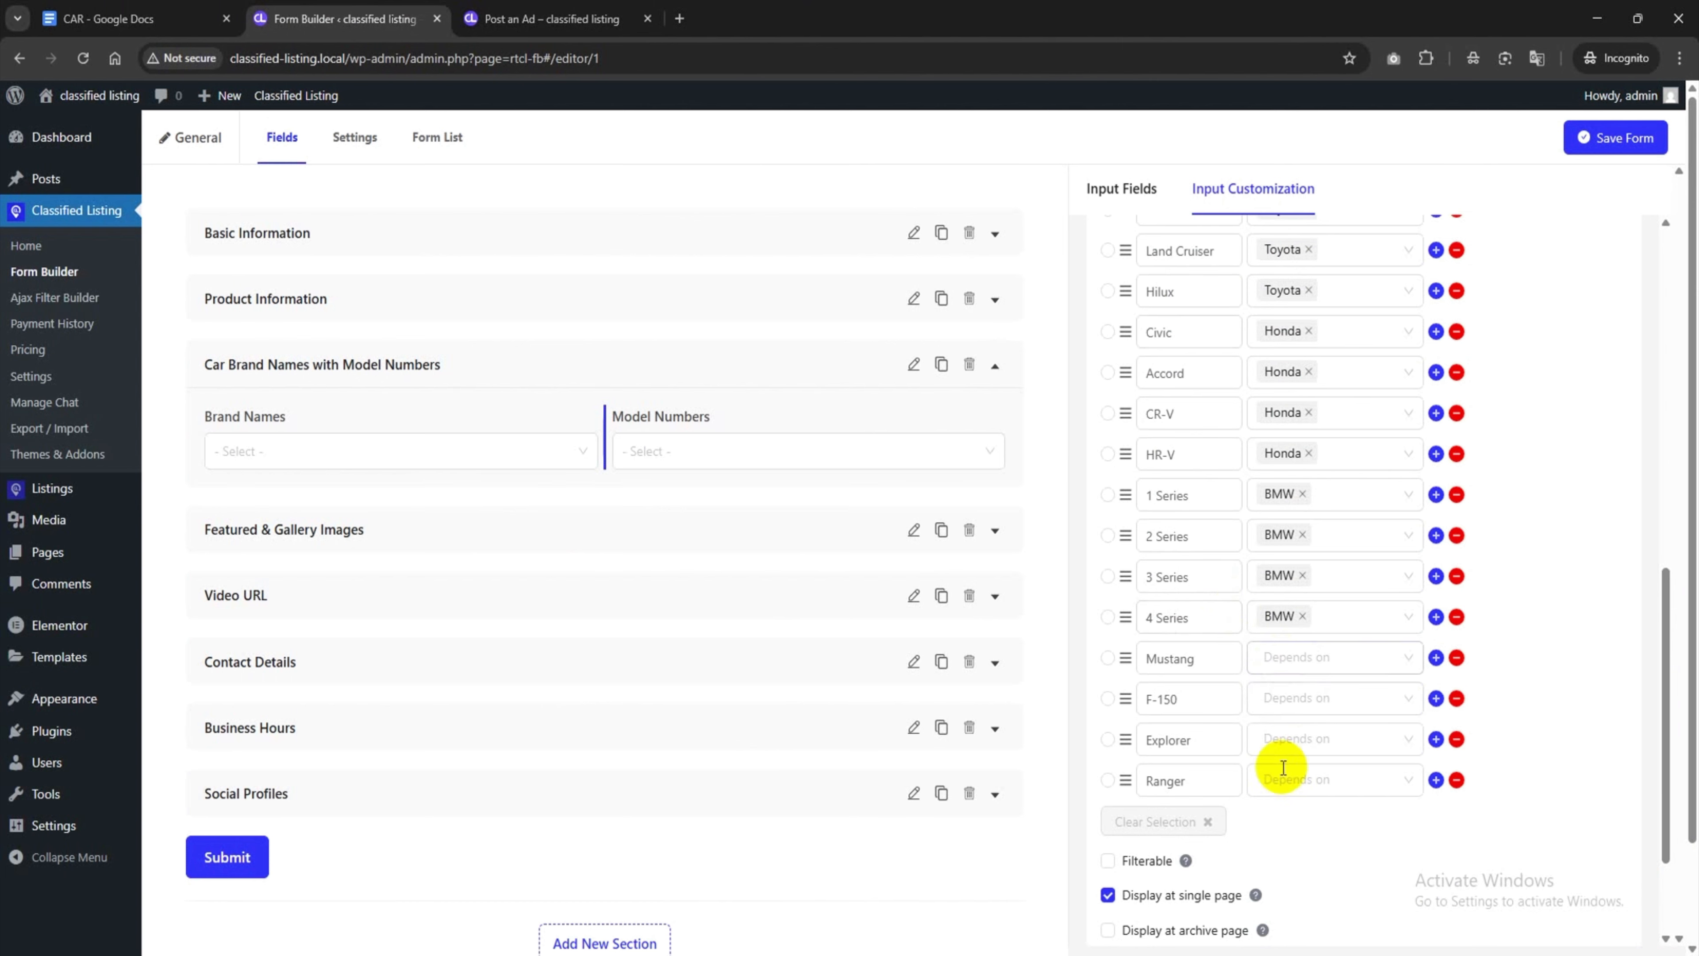
scroll(1284, 736, "up", 1)
scroll(1287, 672, "up", 6)
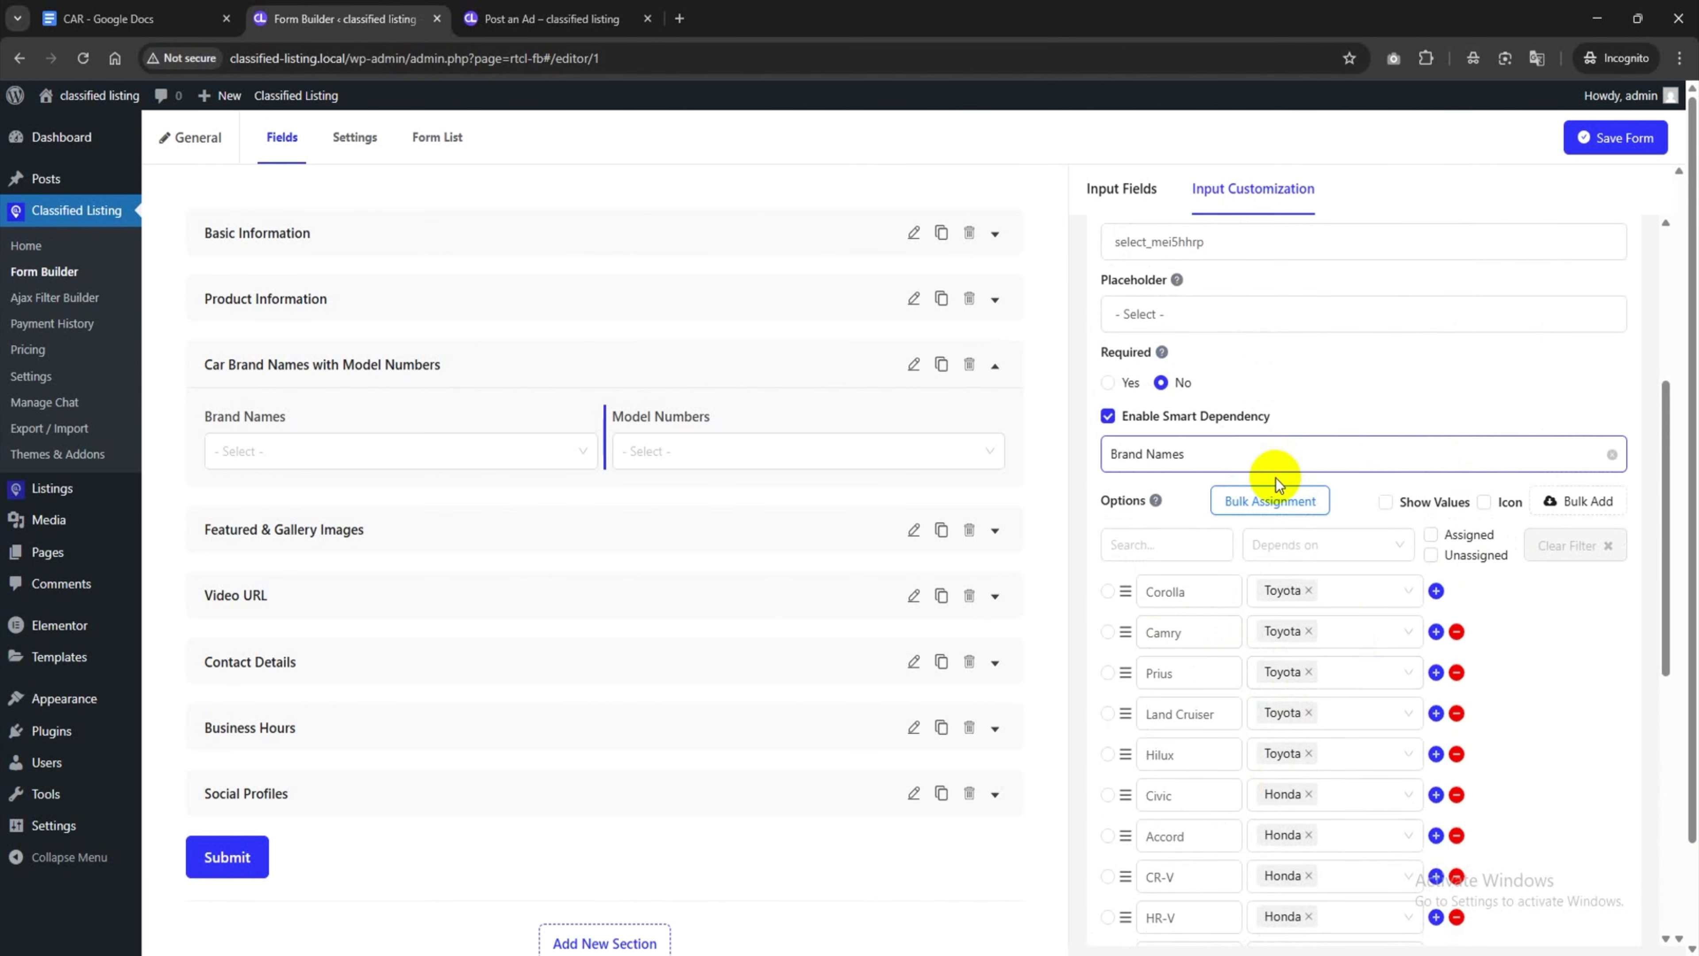
left_click(1268, 502)
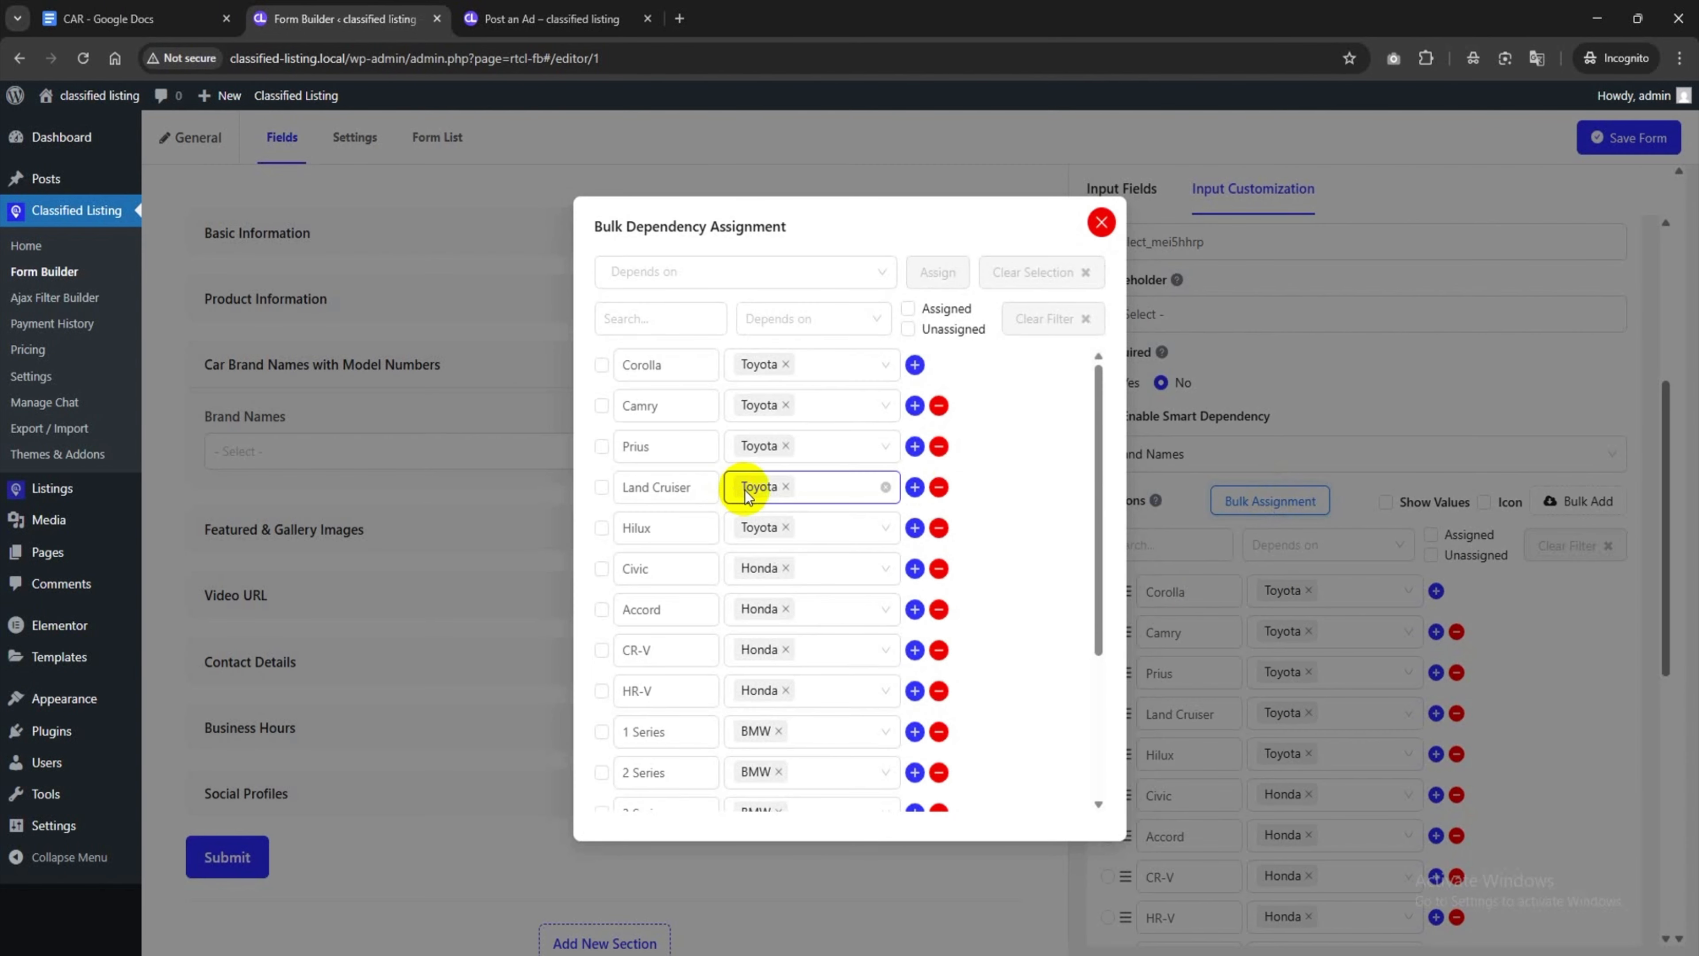
left_click(907, 308)
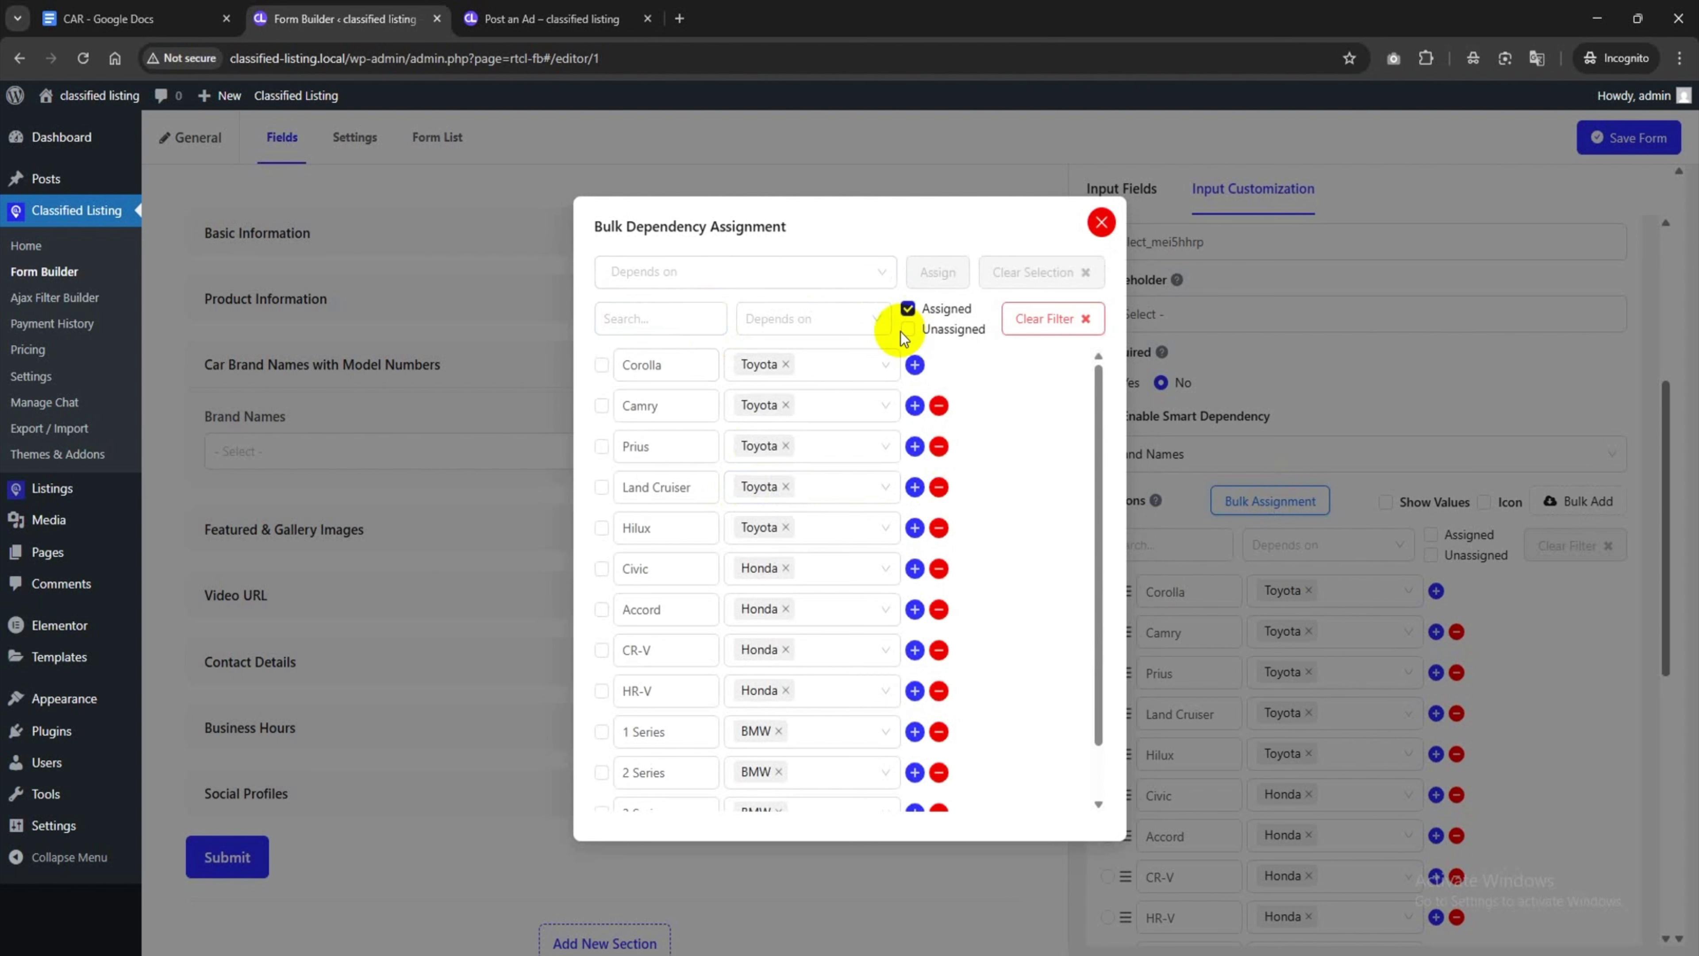
scroll(756, 769, "down", 1)
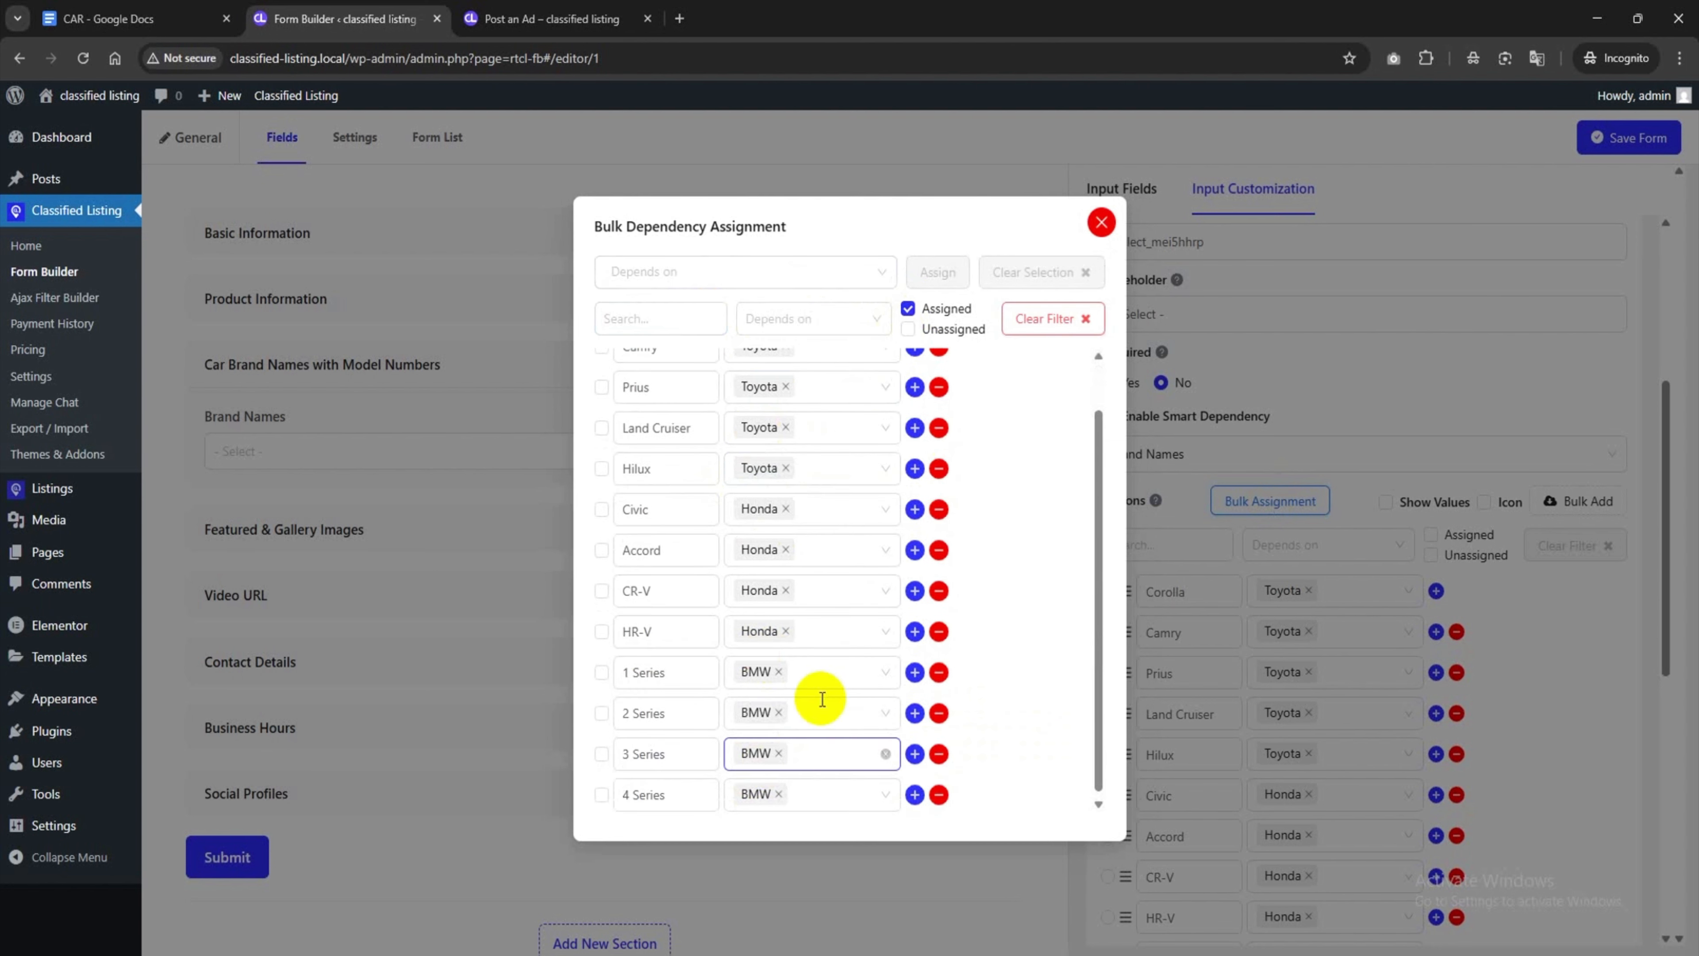
scroll(822, 698, "up", 1)
left_click(907, 328)
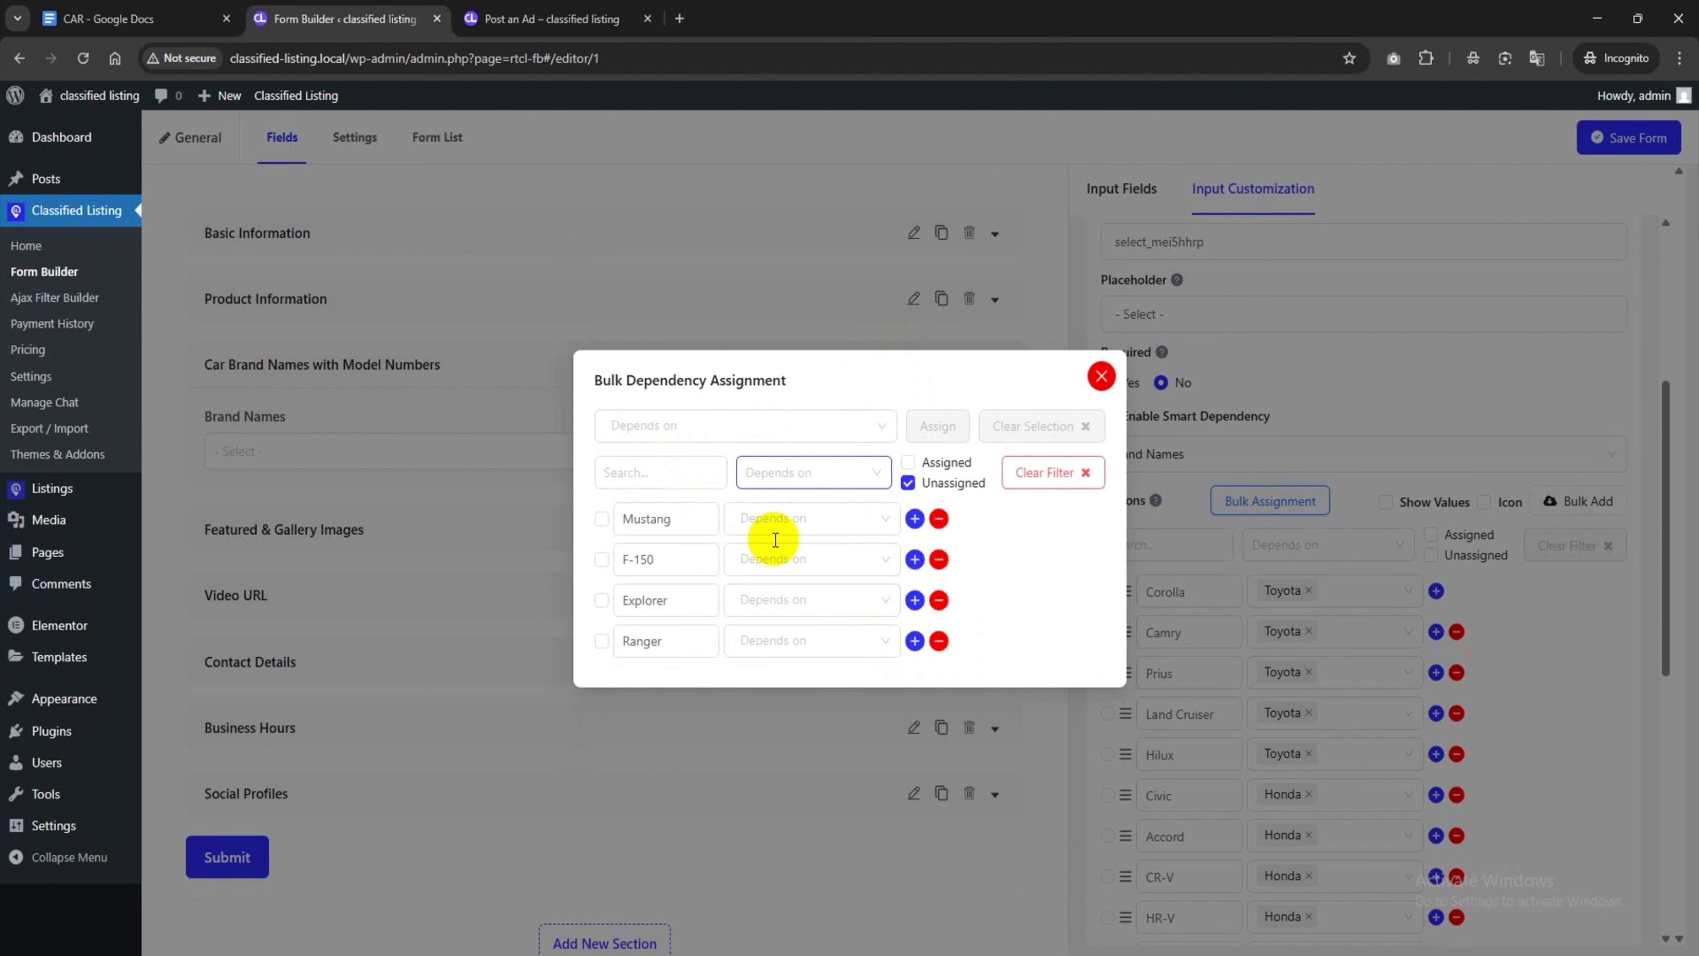
Assign the Ford brand to Mustang, F-150, Explorer and Ranger in bulk, and save the form
left_click(667, 426)
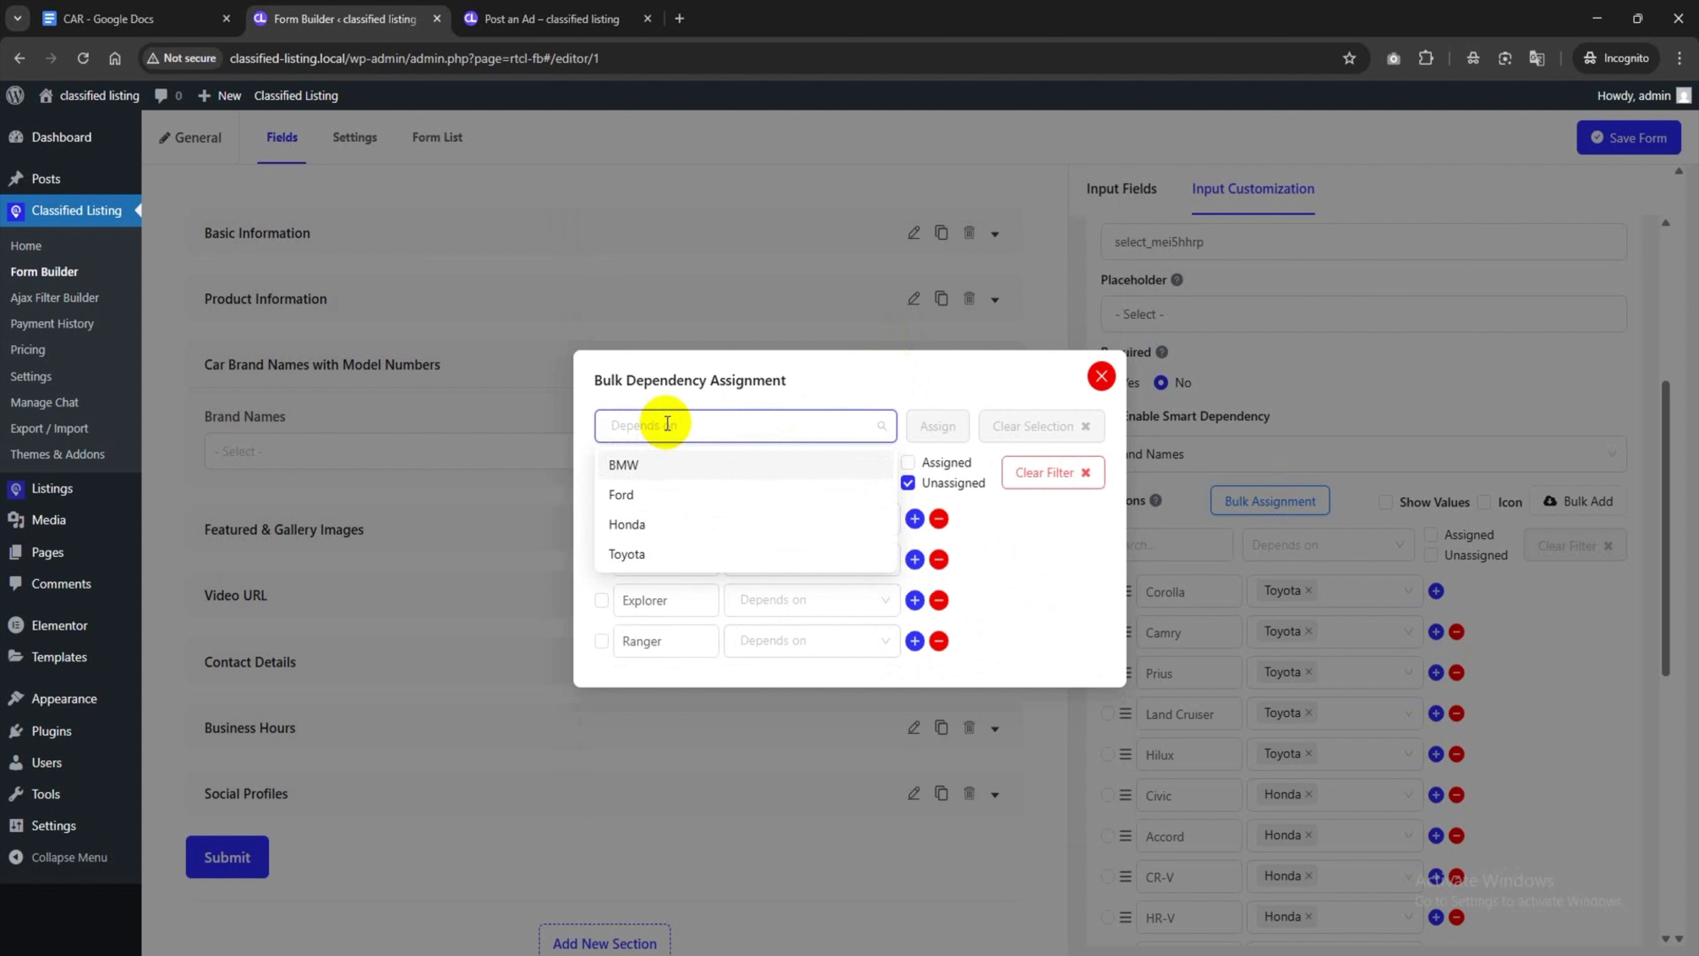
left_click(628, 497)
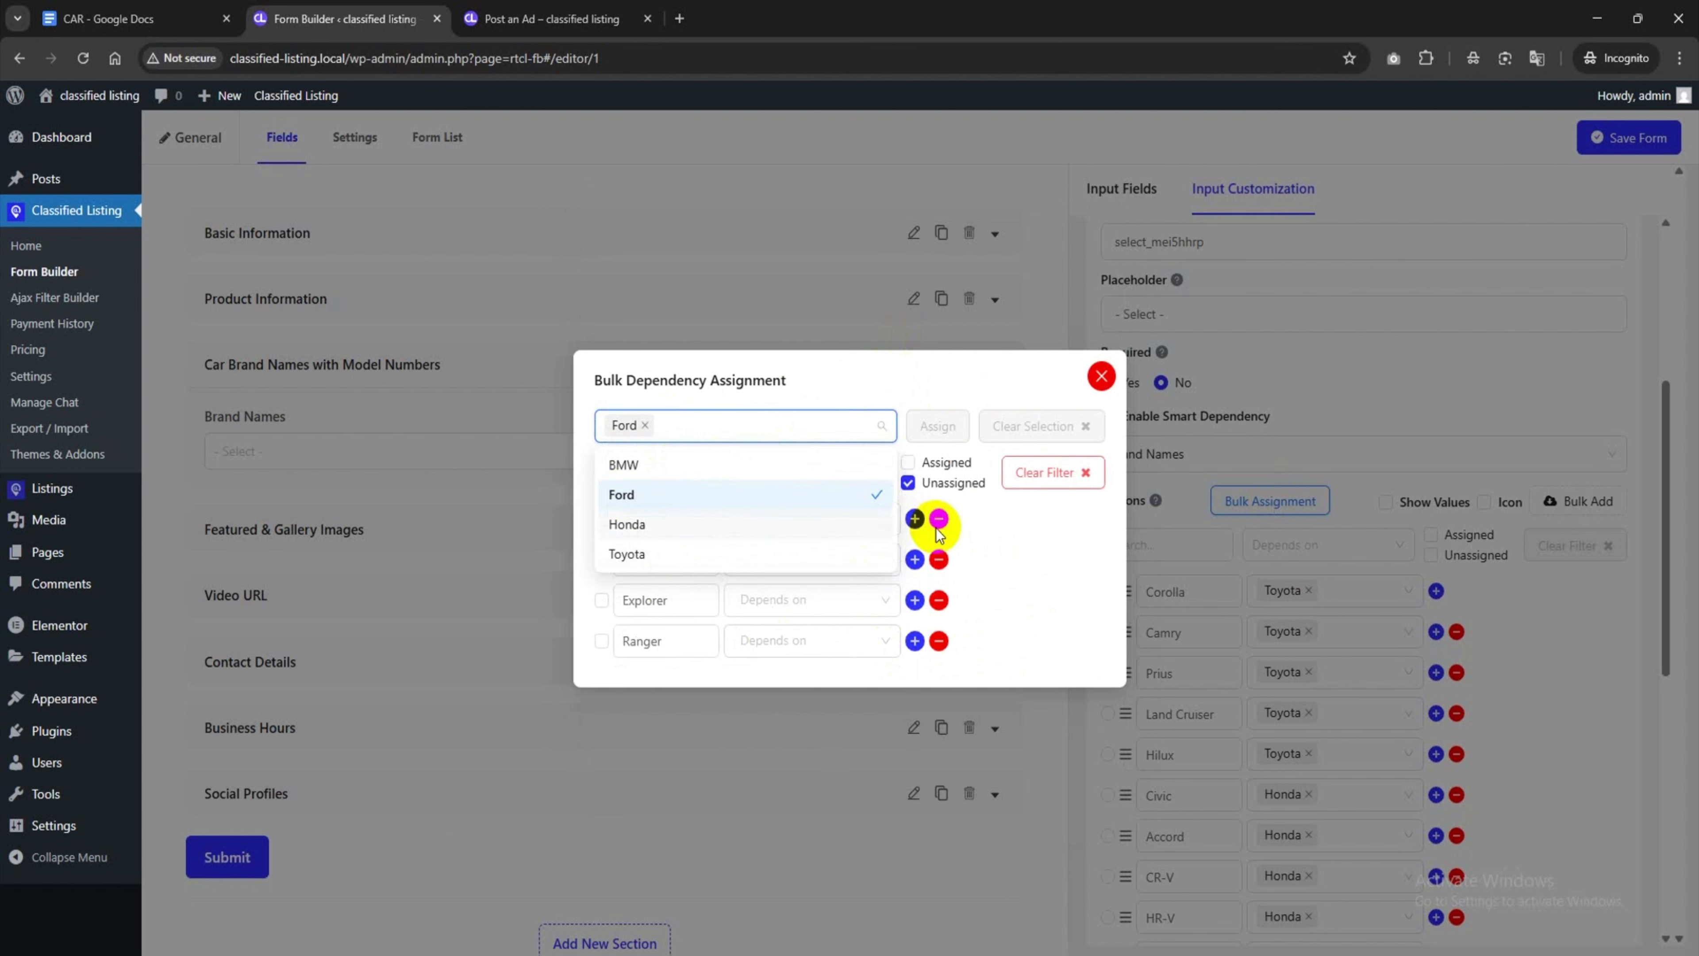
left_click(602, 519)
left_click(601, 559)
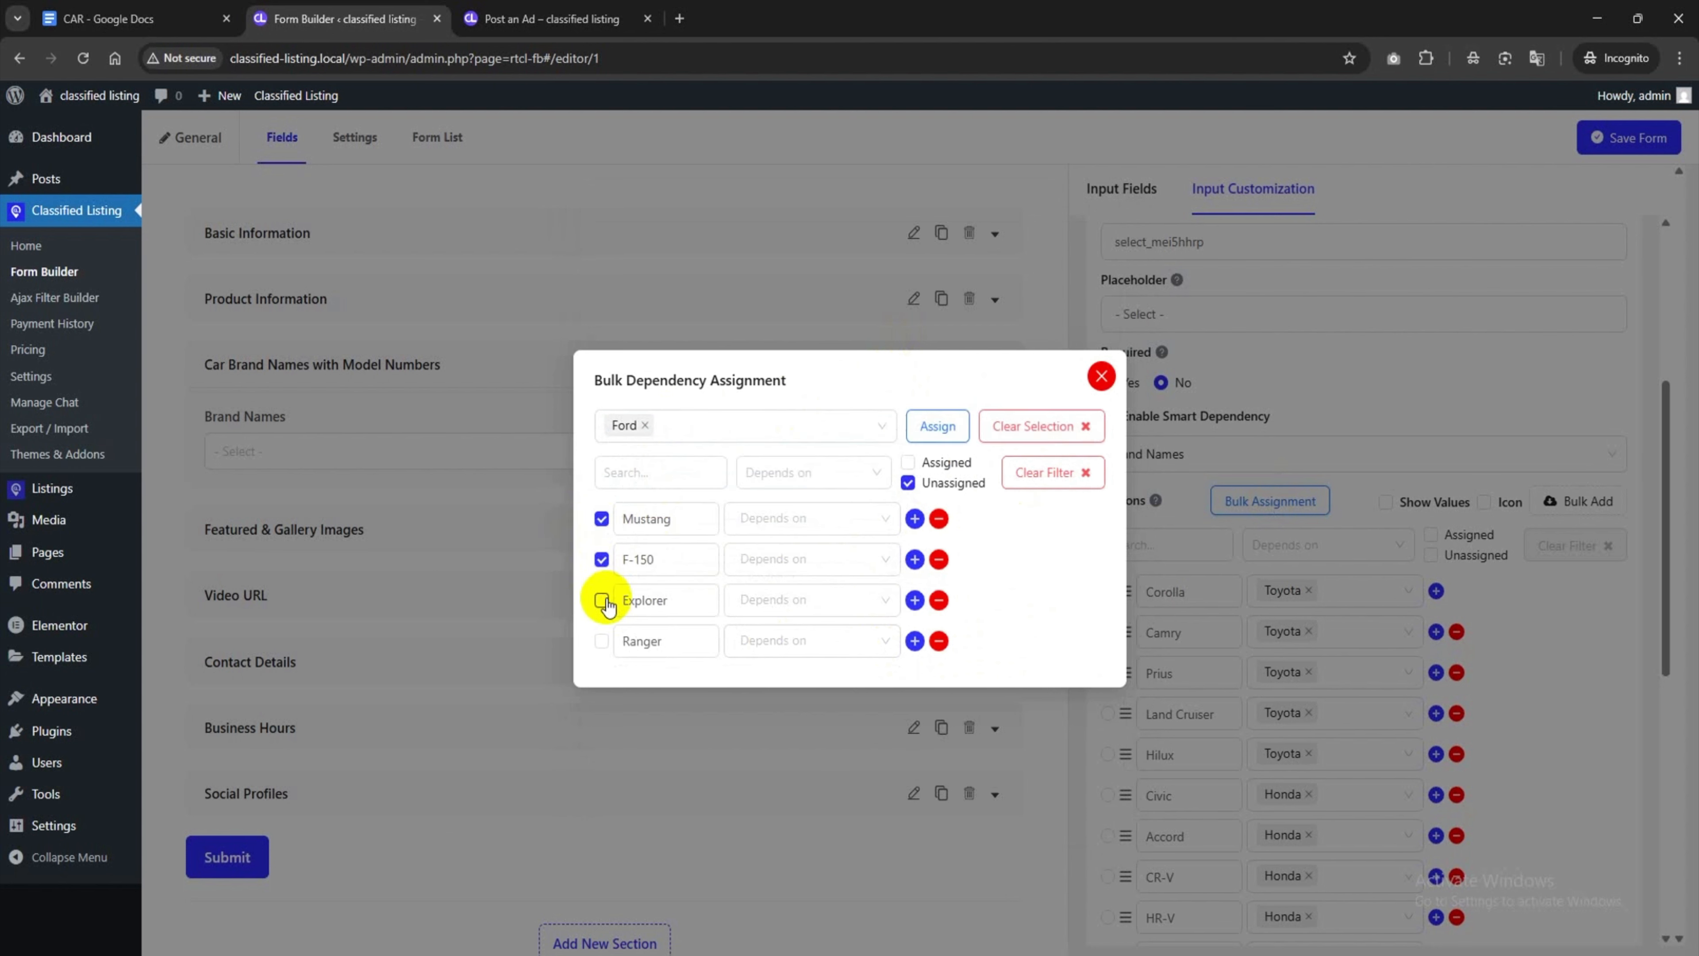
left_click(602, 600)
left_click(601, 641)
left_click(937, 426)
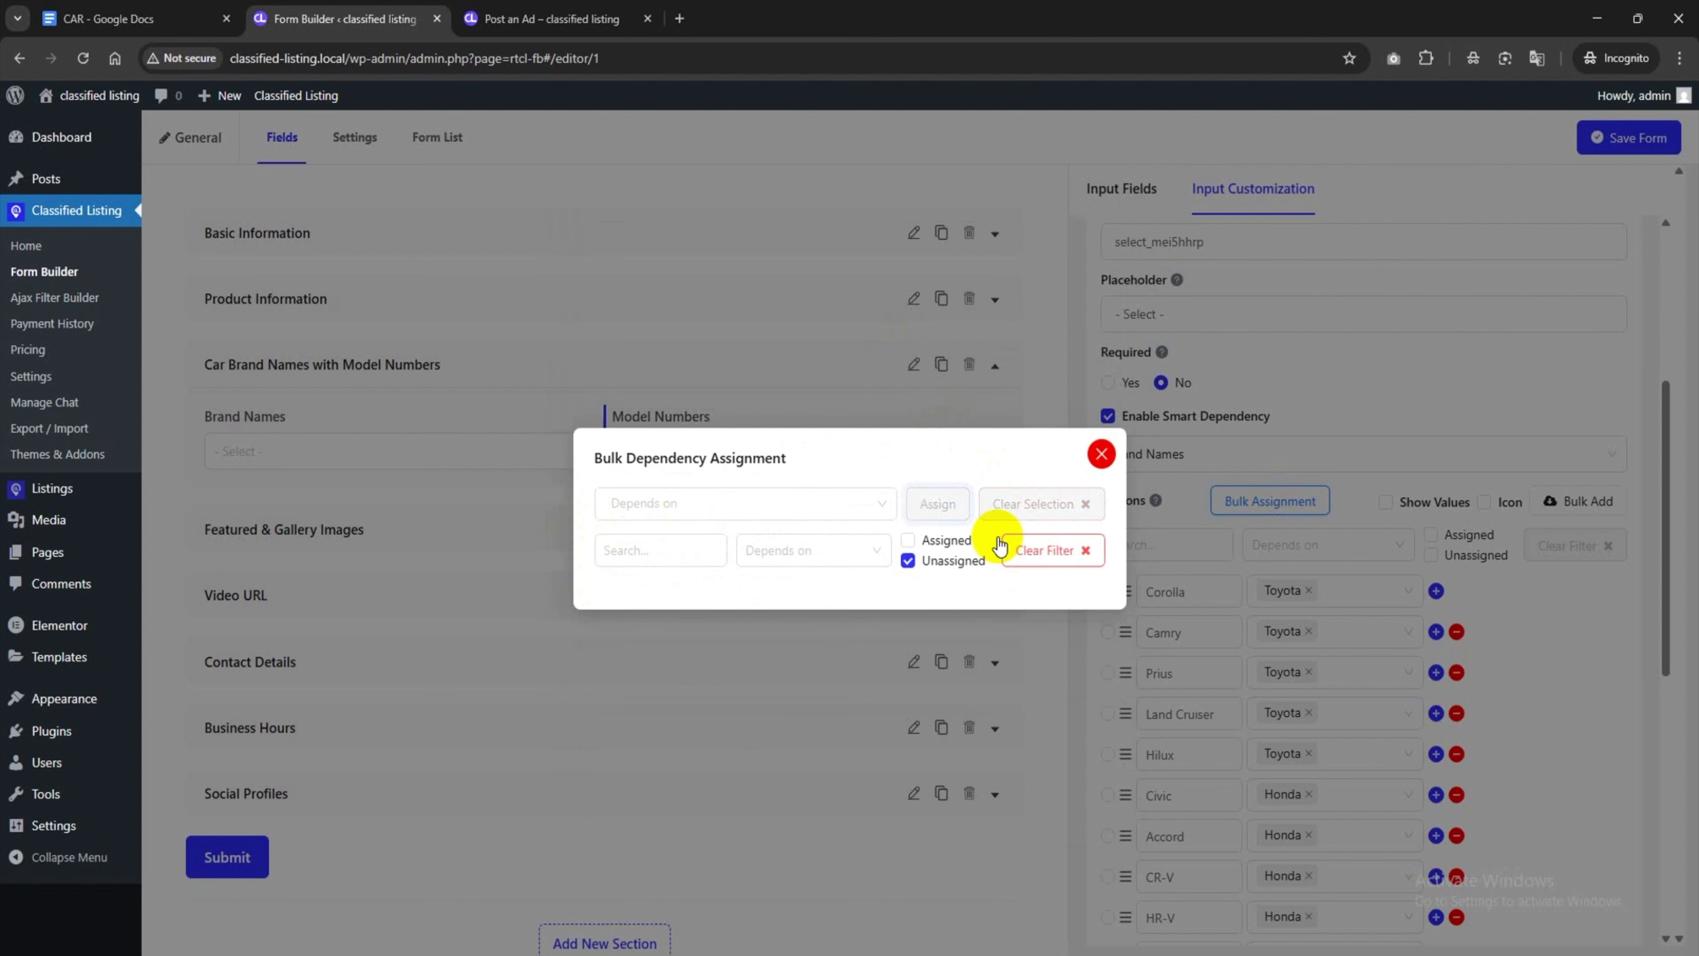
left_click(1101, 454)
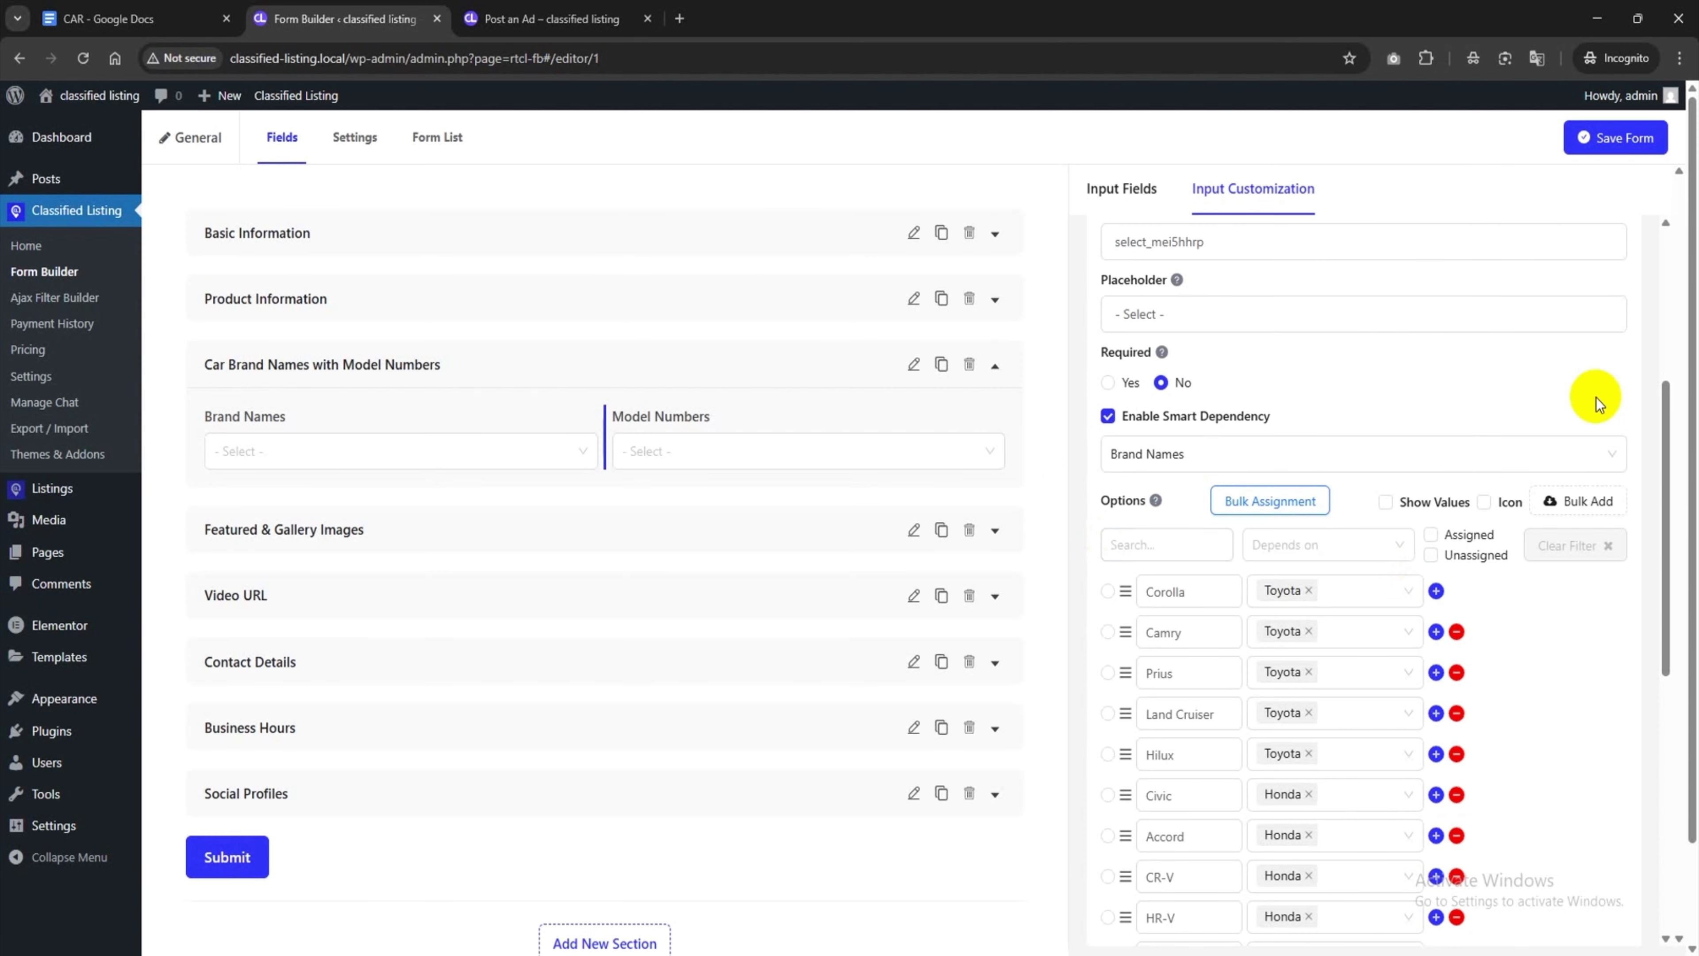
left_click(1604, 144)
Reload the Post an Ad page, select Ford under Brand Names, and check the available Model Numbers
left_click(549, 19)
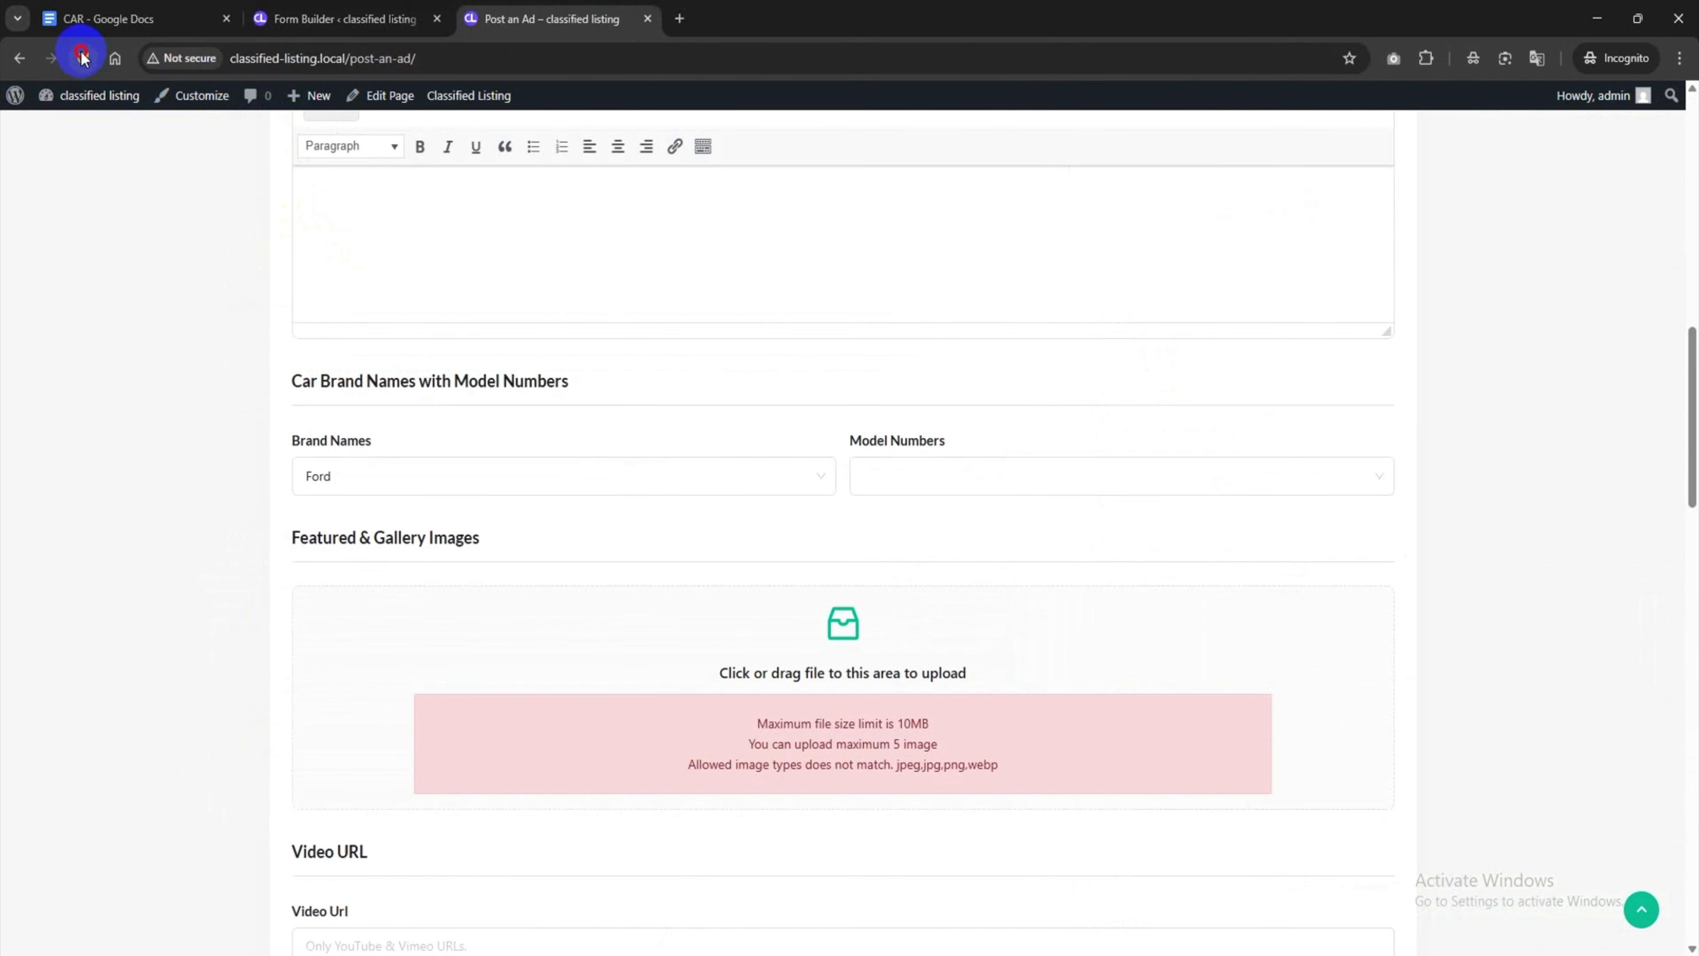
scroll(482, 461, "down", 5)
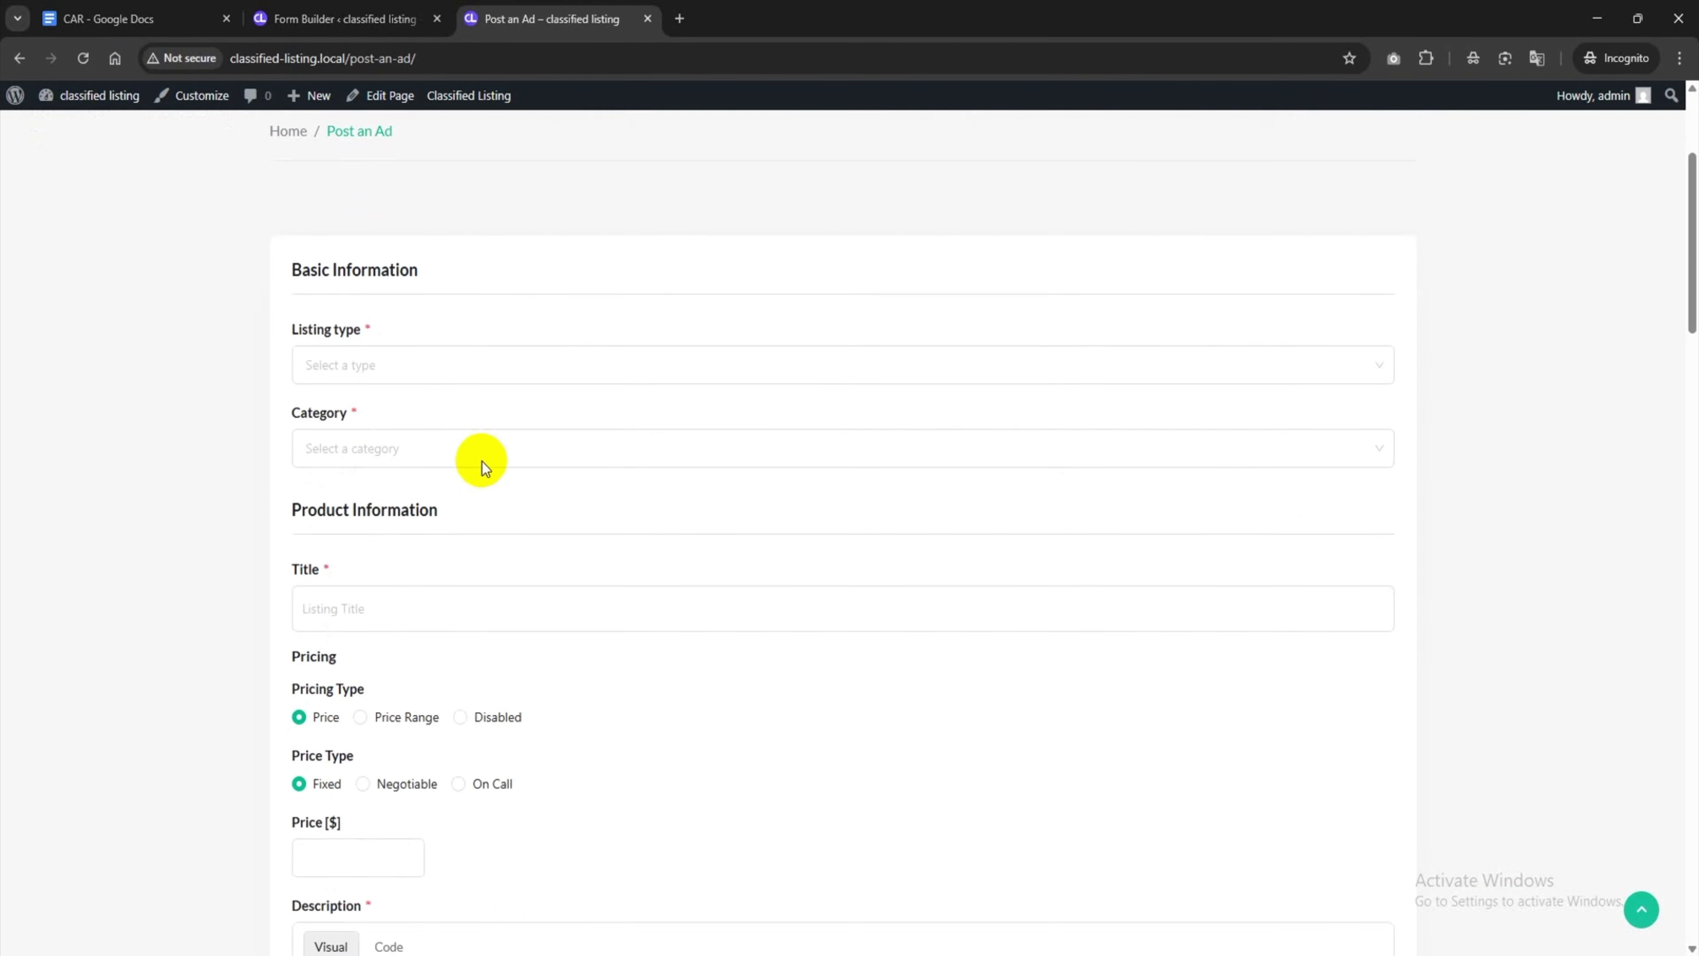
scroll(482, 458, "down", 8)
left_click(398, 356)
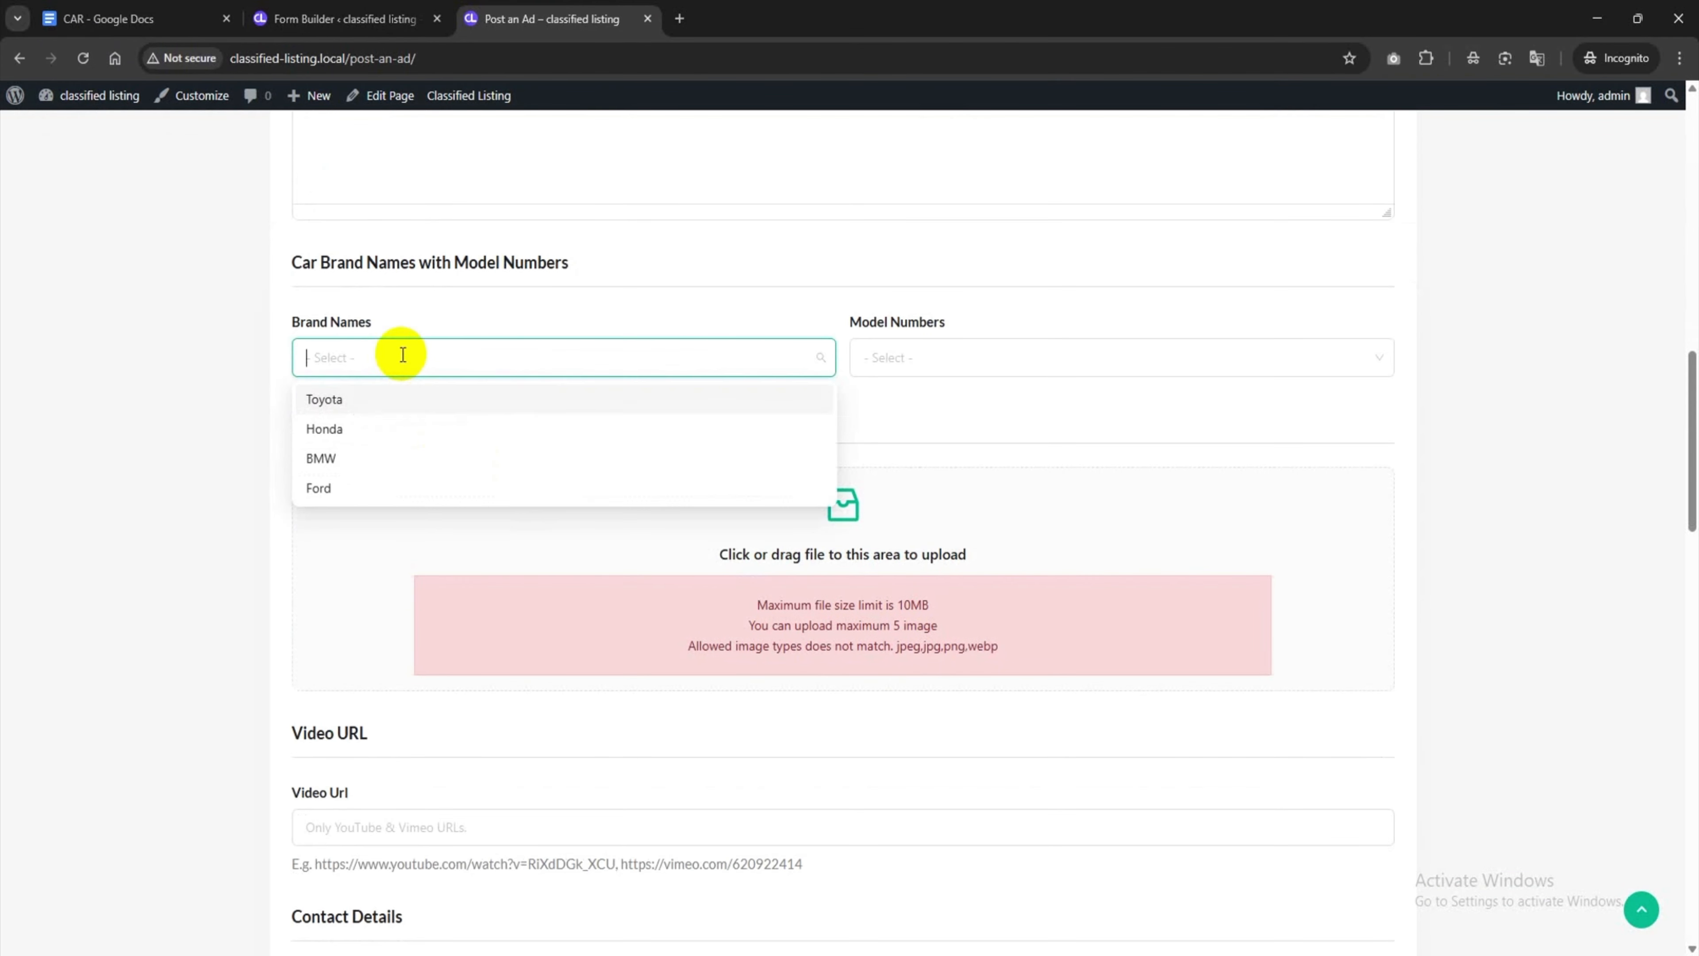
left_click(355, 487)
left_click(931, 376)
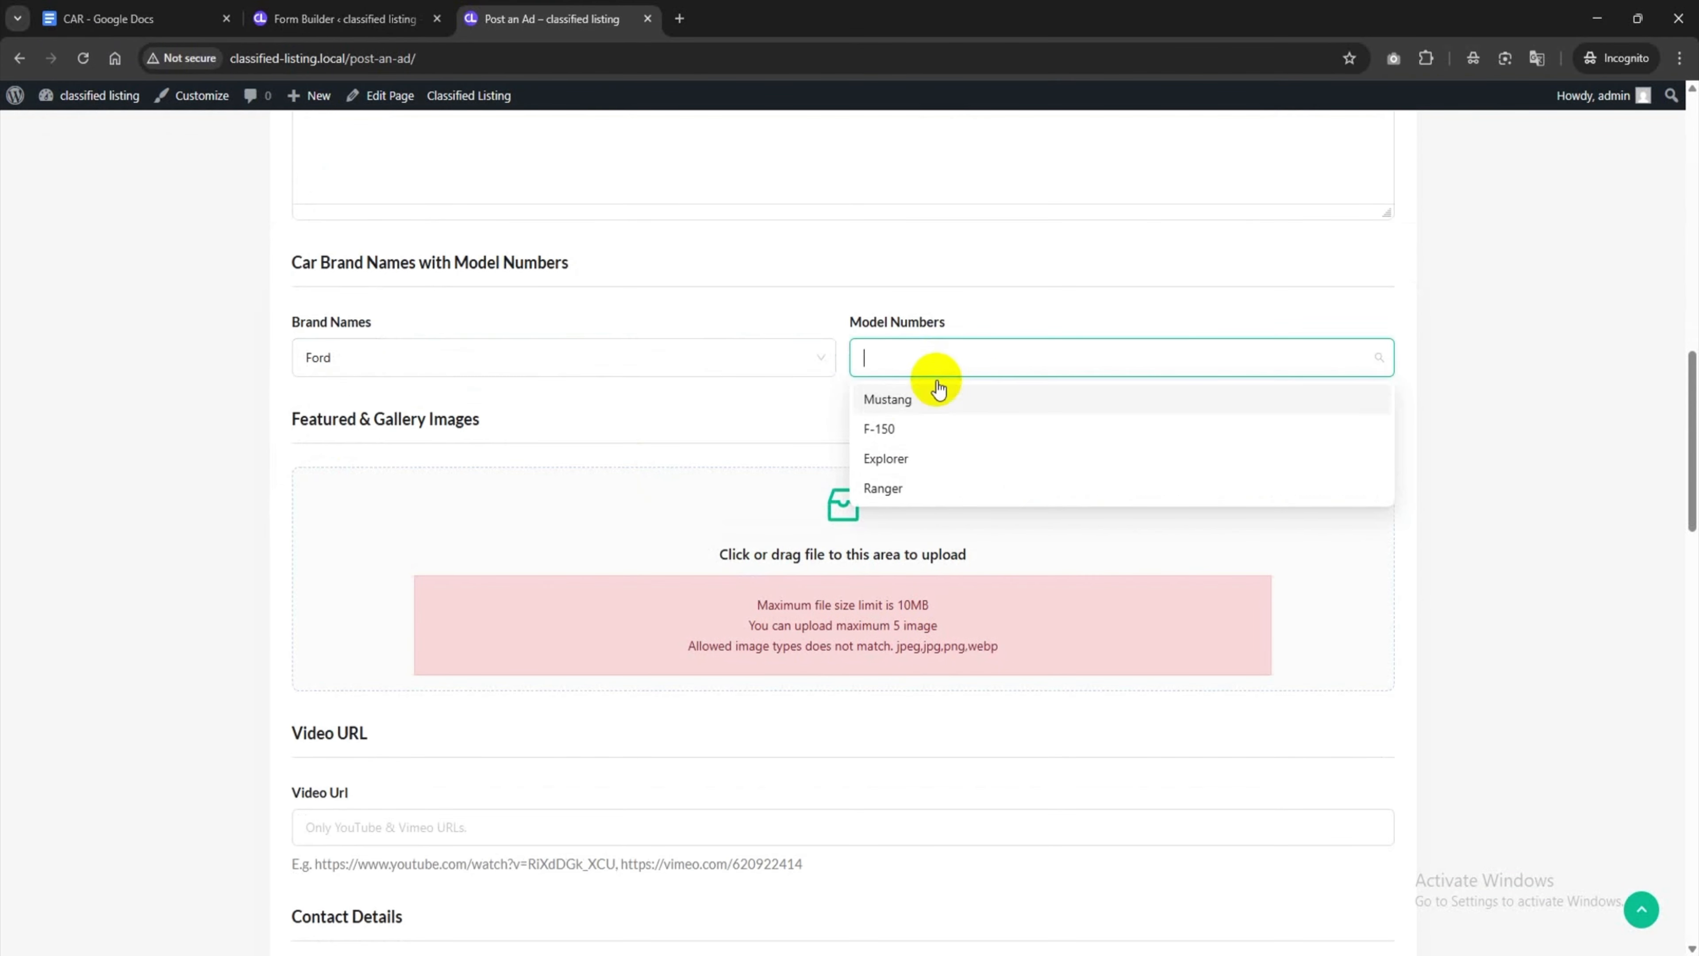
left_click(718, 406)
Switch Brand Names from Ford to Toyota on the Post an Ad page and check the available Model Numbers
left_click(747, 364)
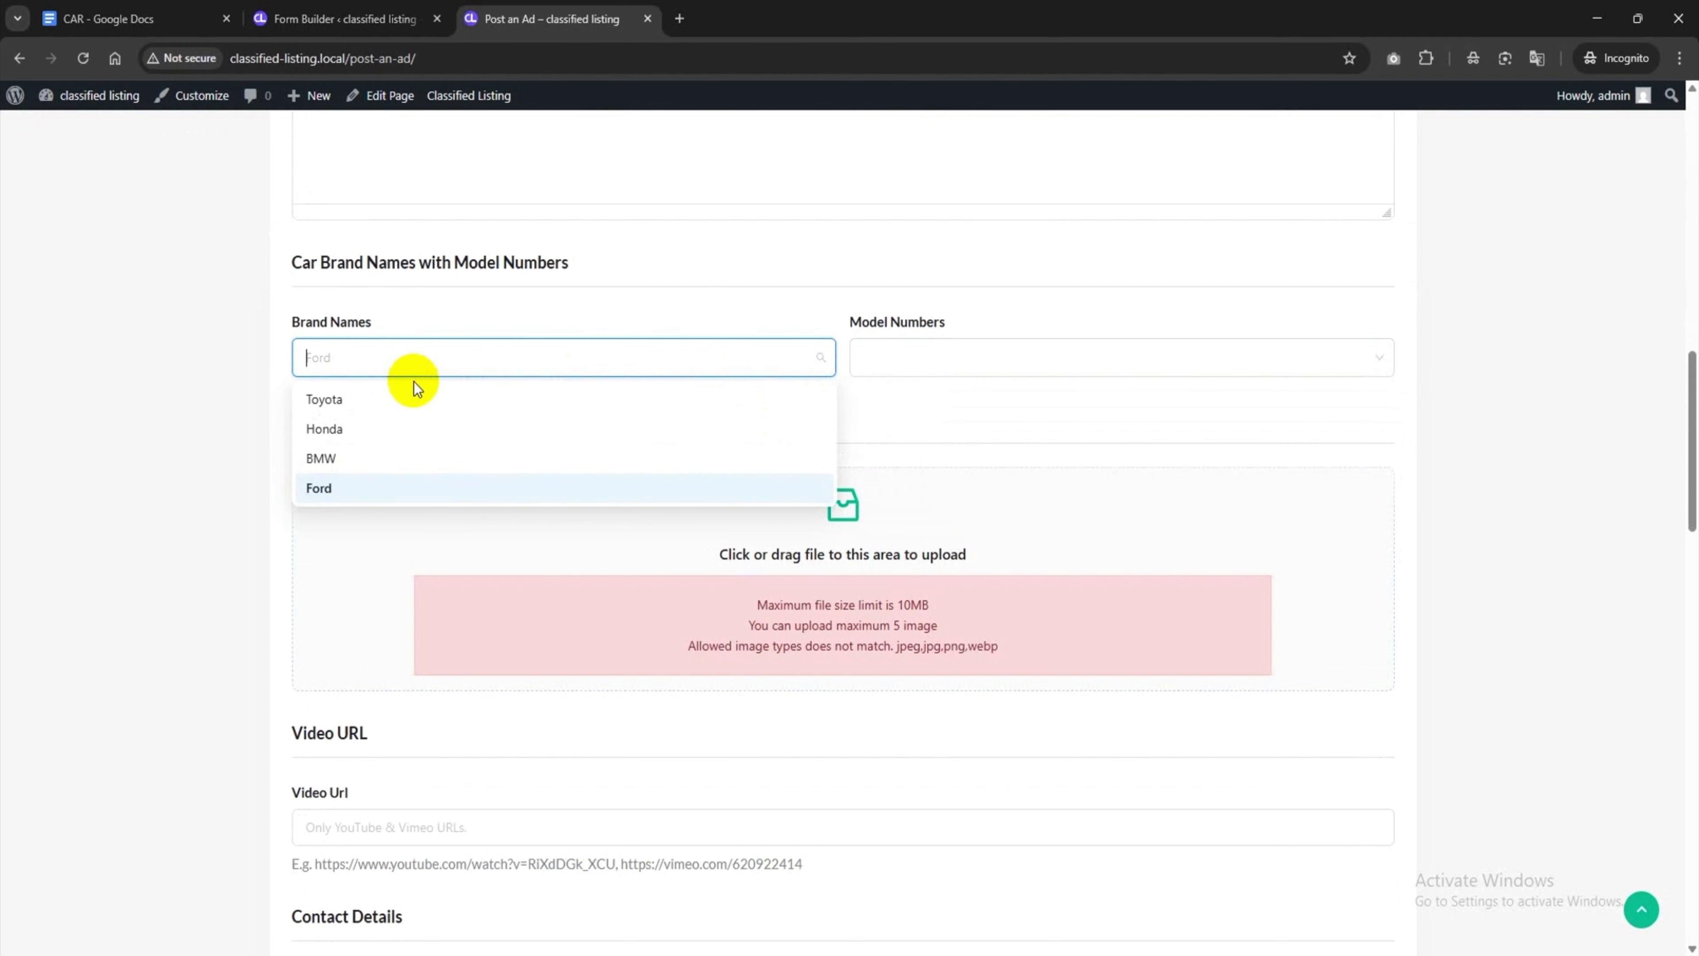
left_click(376, 403)
left_click(910, 355)
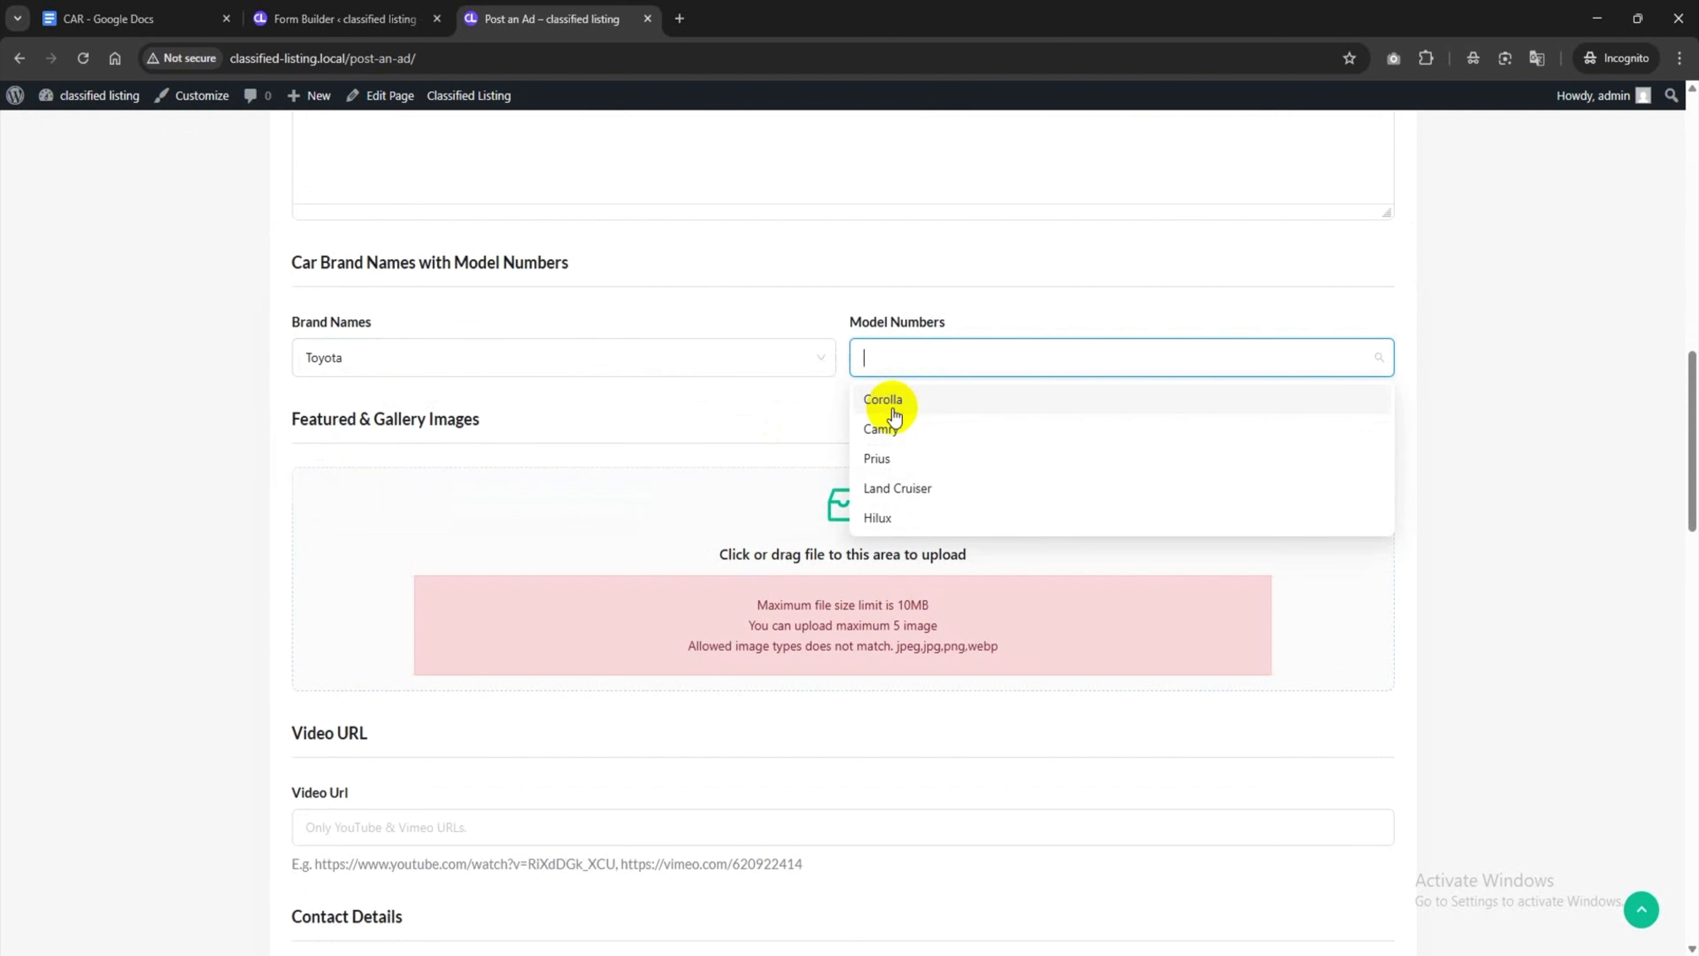
left_click(740, 408)
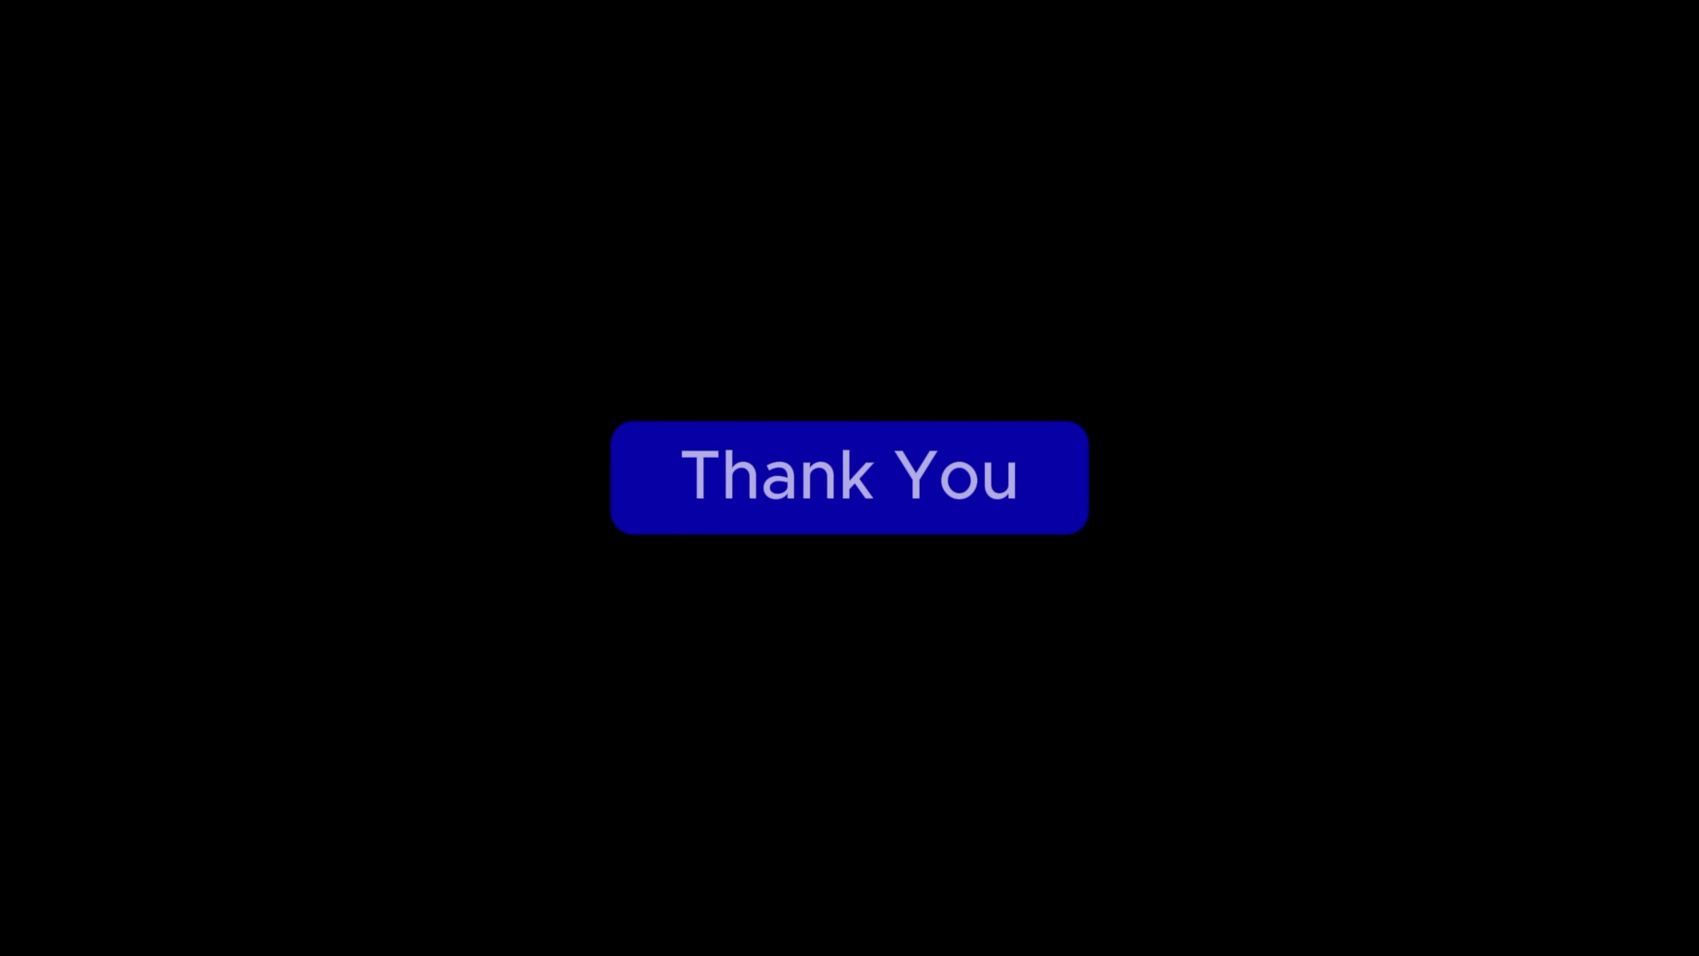